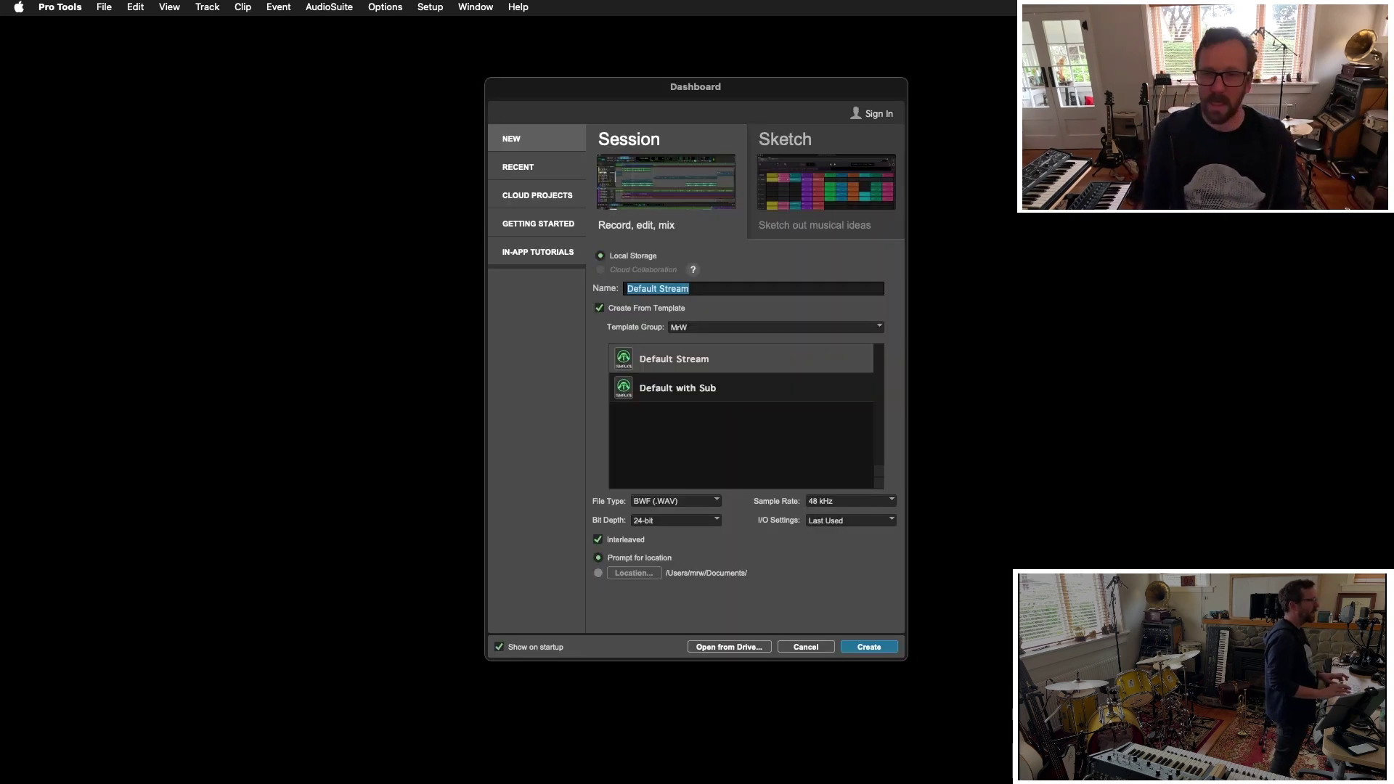
Create a new session named 006.02 Peppy Steps from the Default Stream template
type("006.02")
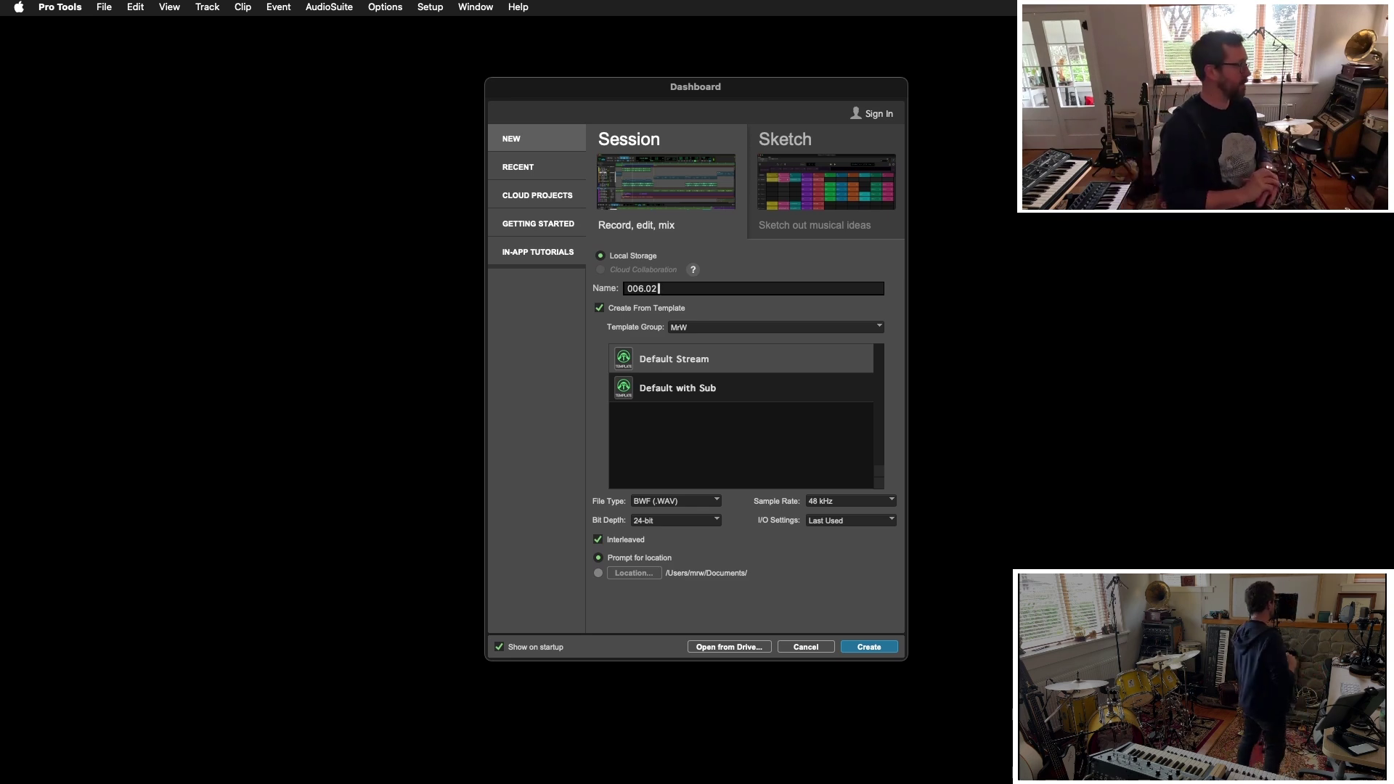
type("Pepper")
key("BackSpace")
key("BackSpace")
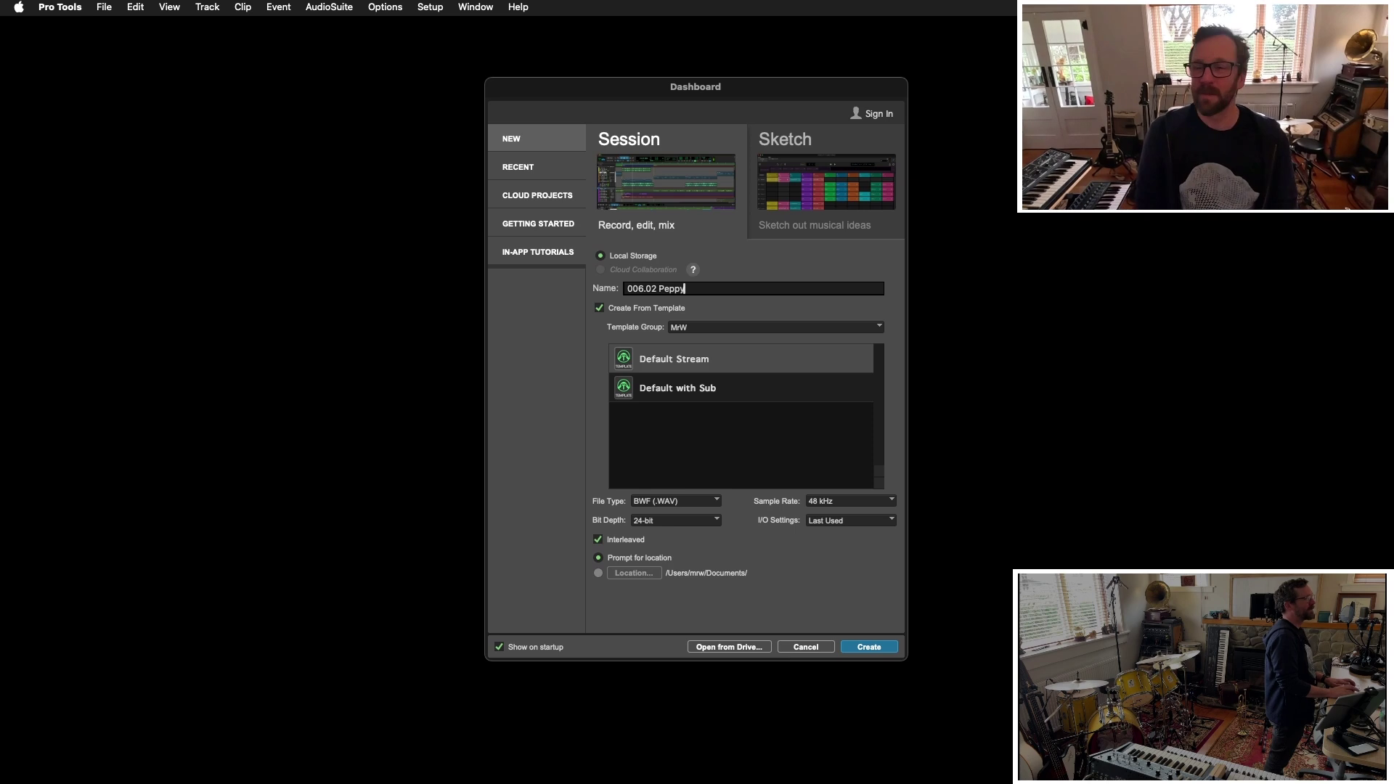
type("y Sheep")
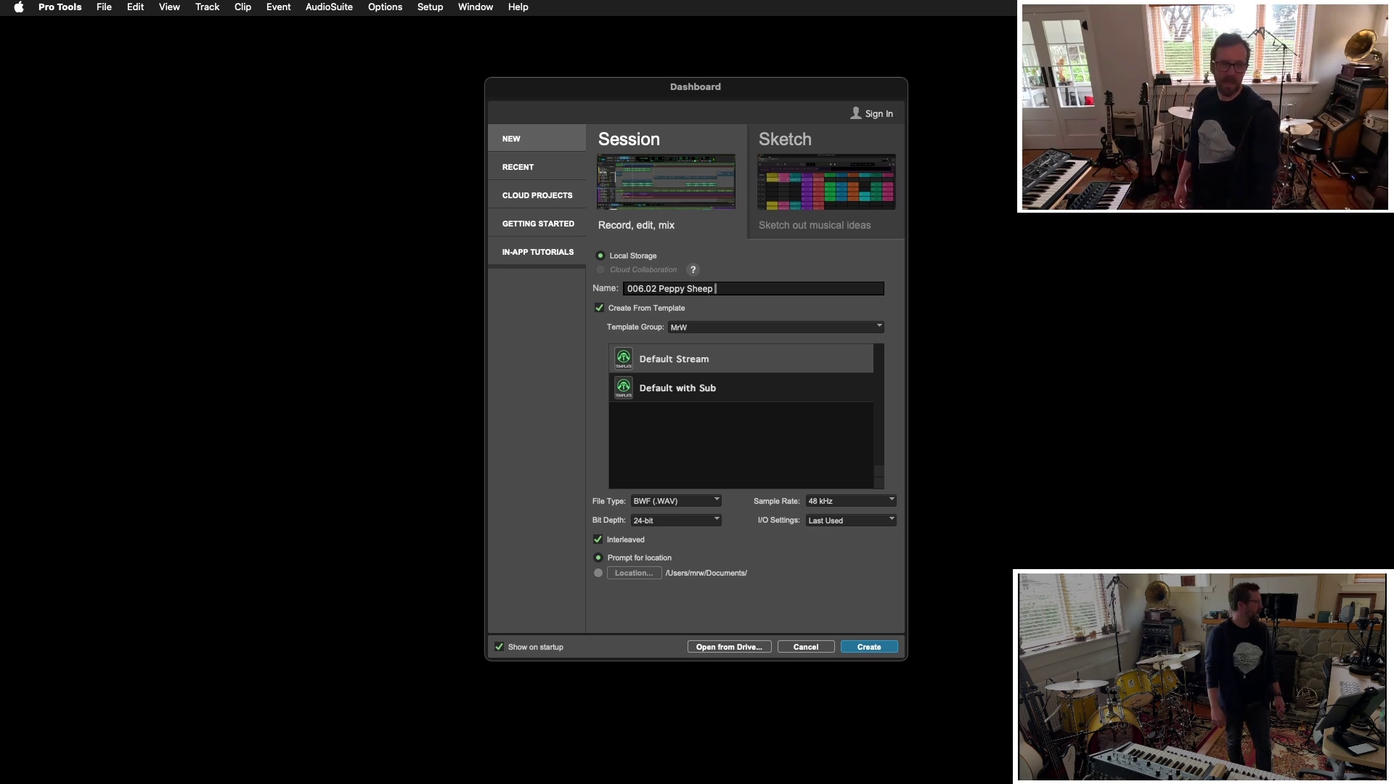
key("alt+shift+Left")
type("Steps")
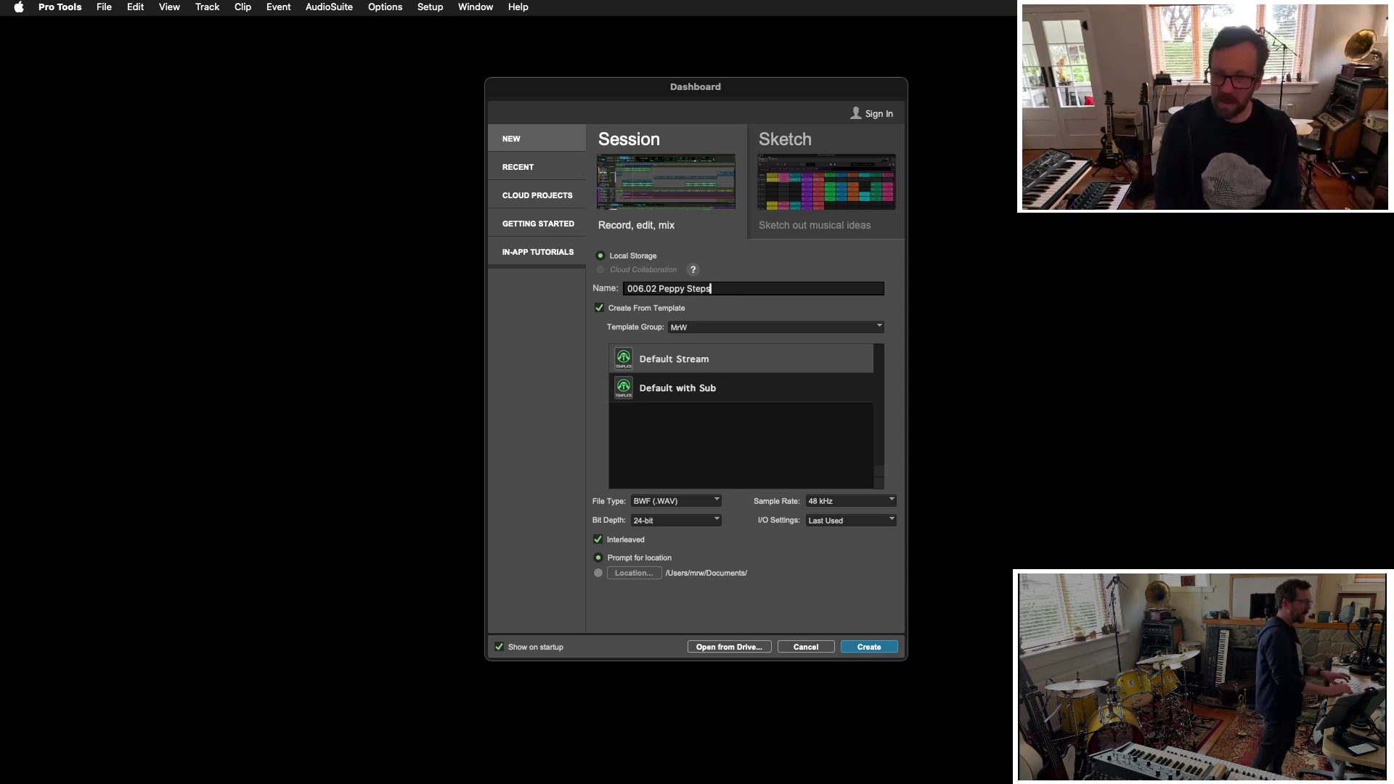
key("Return")
key("Return")
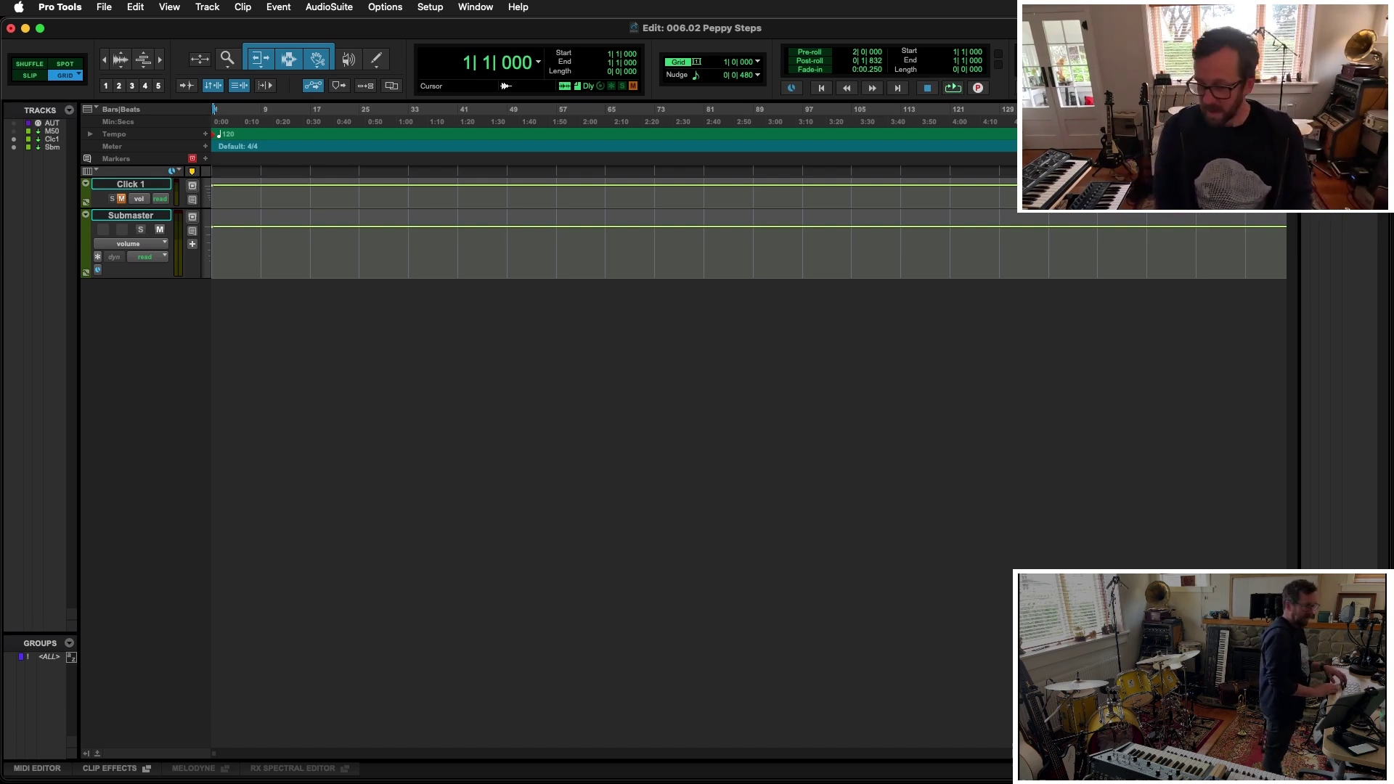
Add one stereo audio track named Nova to the session
key("super+shift+n")
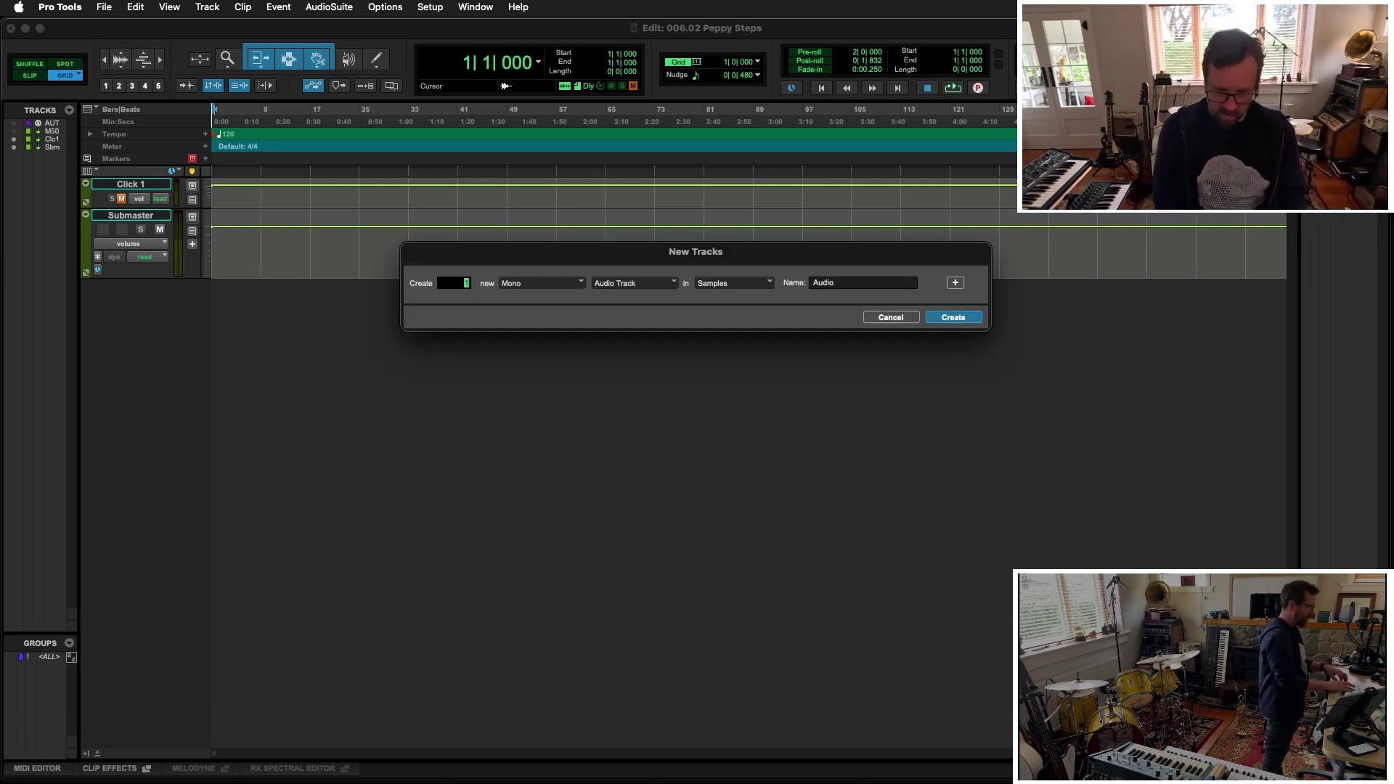
key("super+Right")
key("super+Up")
key("Tab")
type("N")
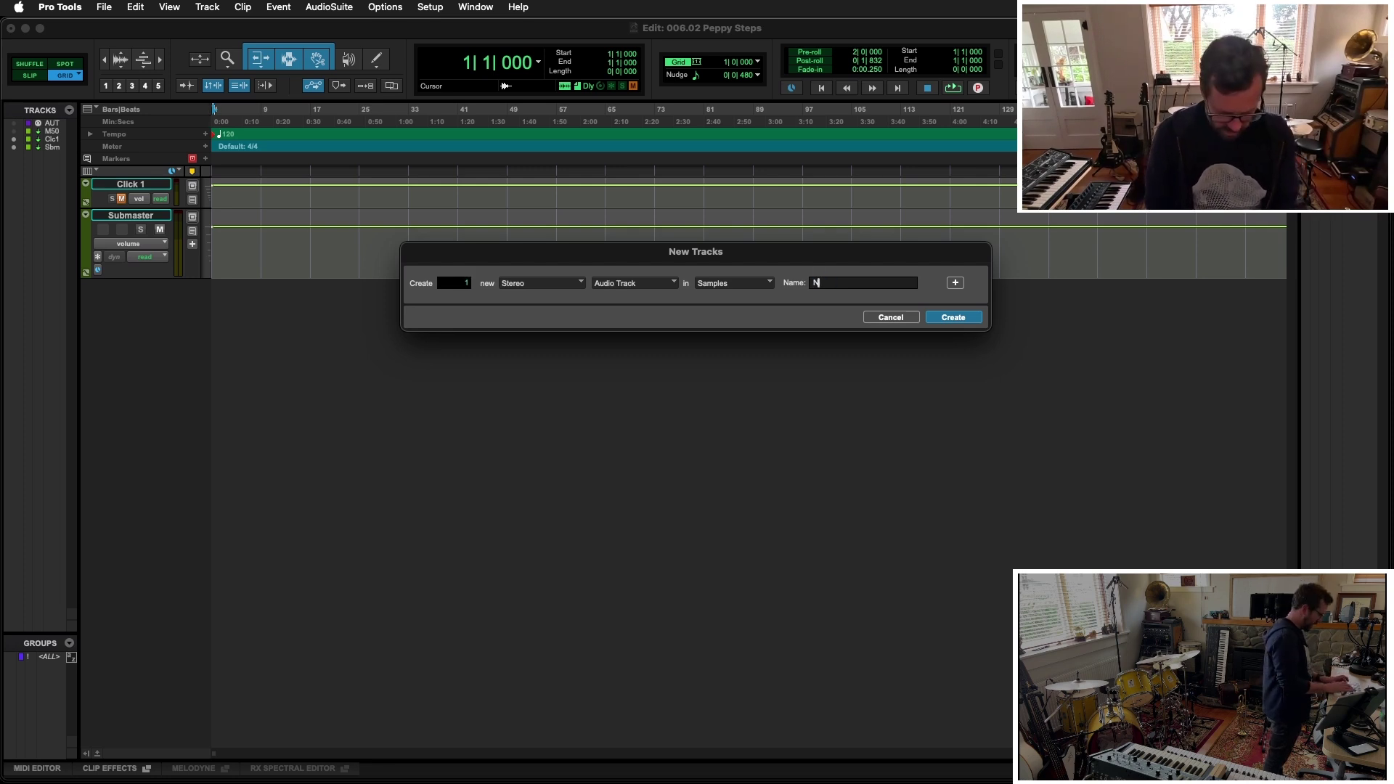
type("ova")
key("Return")
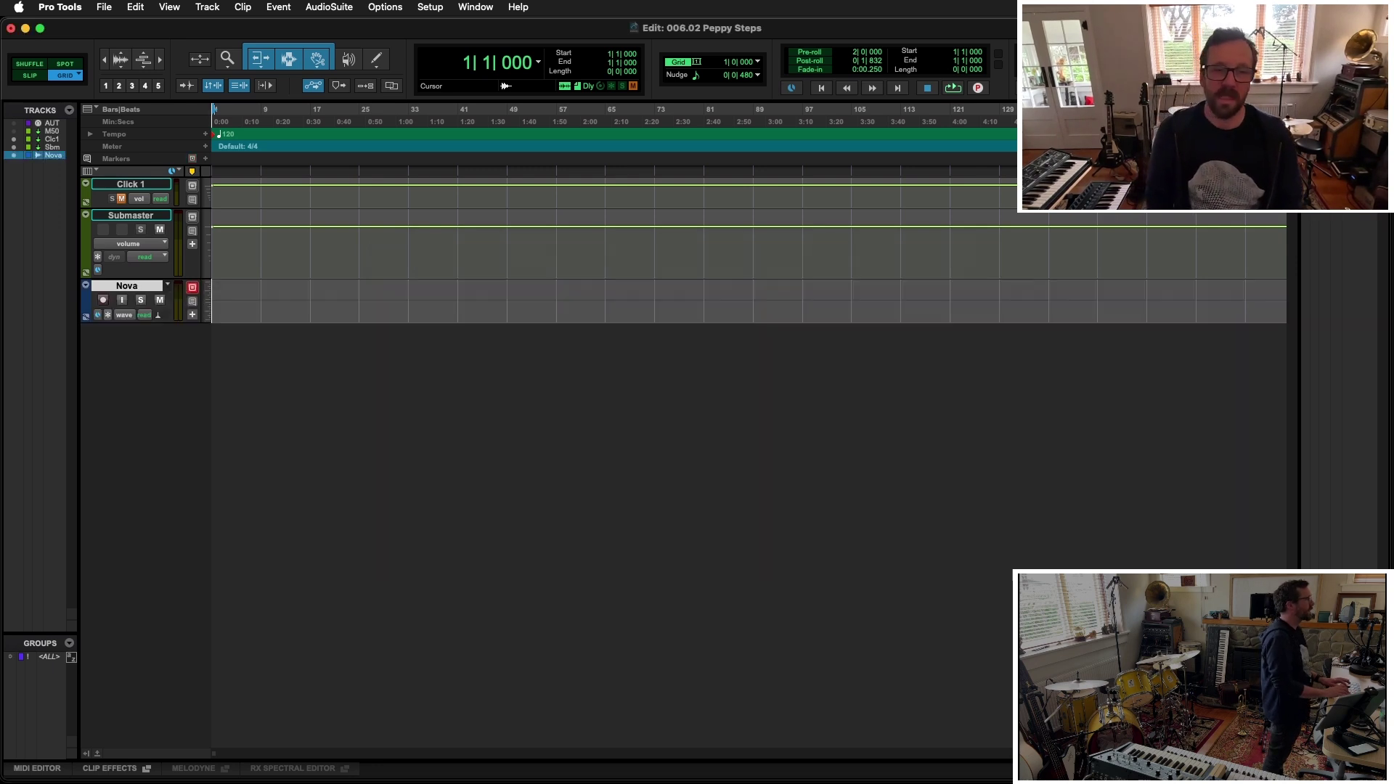
Record-enable the Nova track and record a synth take of about 45 bars from the session start
key("super+equal")
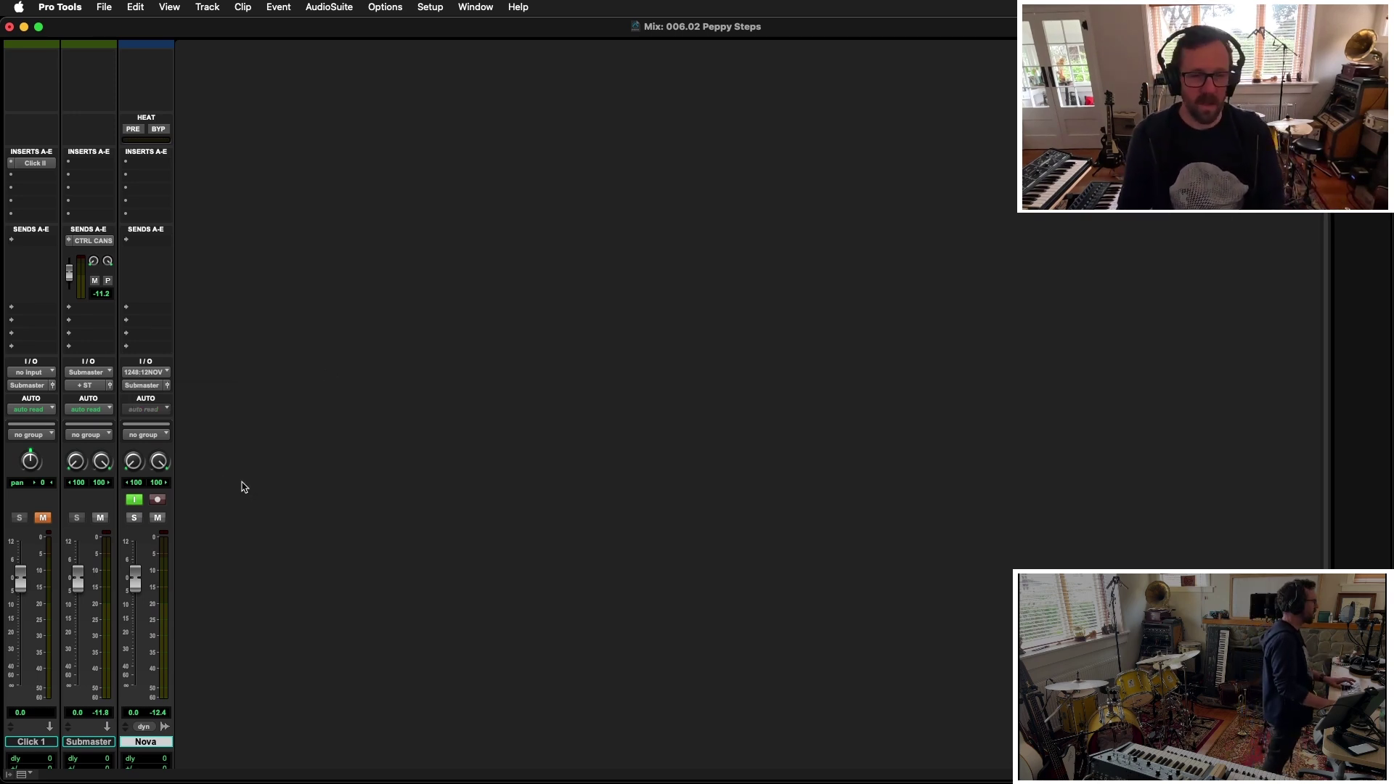
left_click(158, 499)
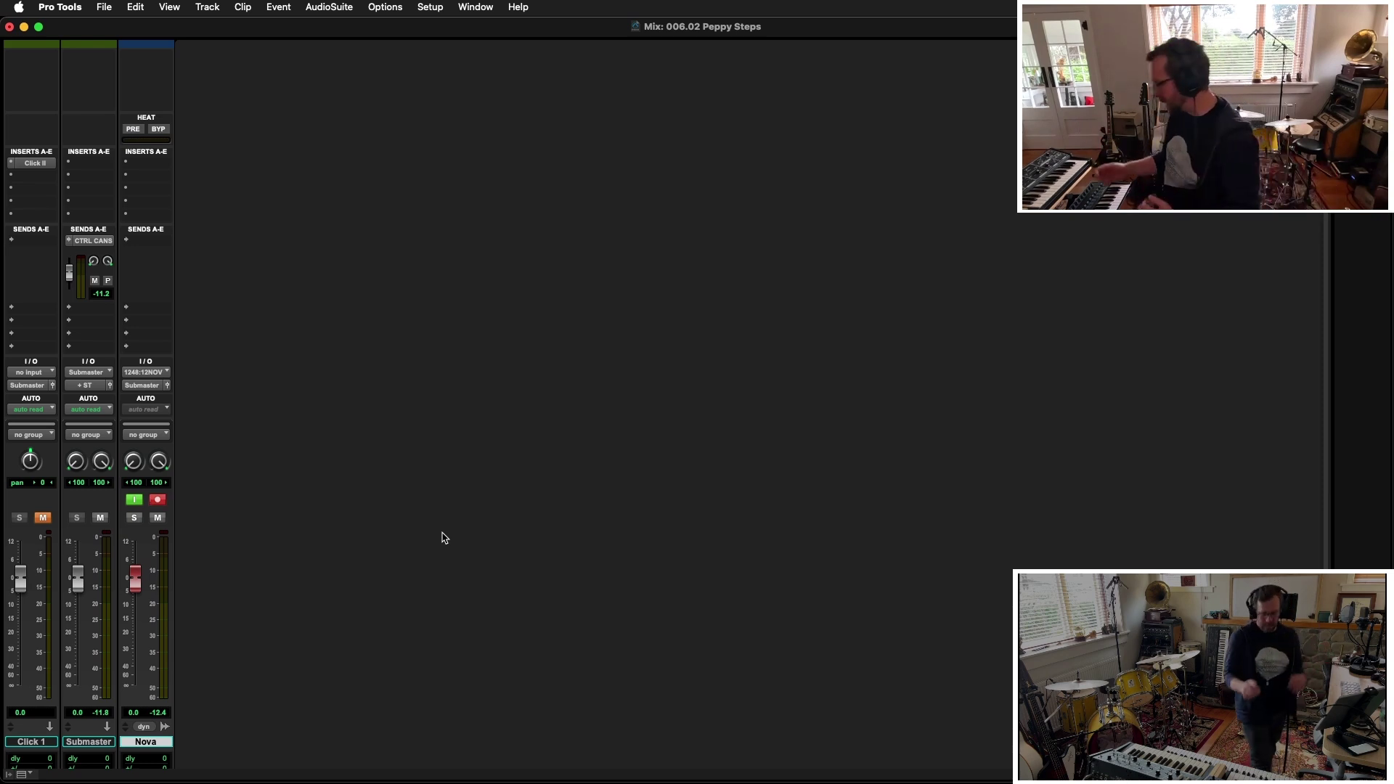
key("super+equal")
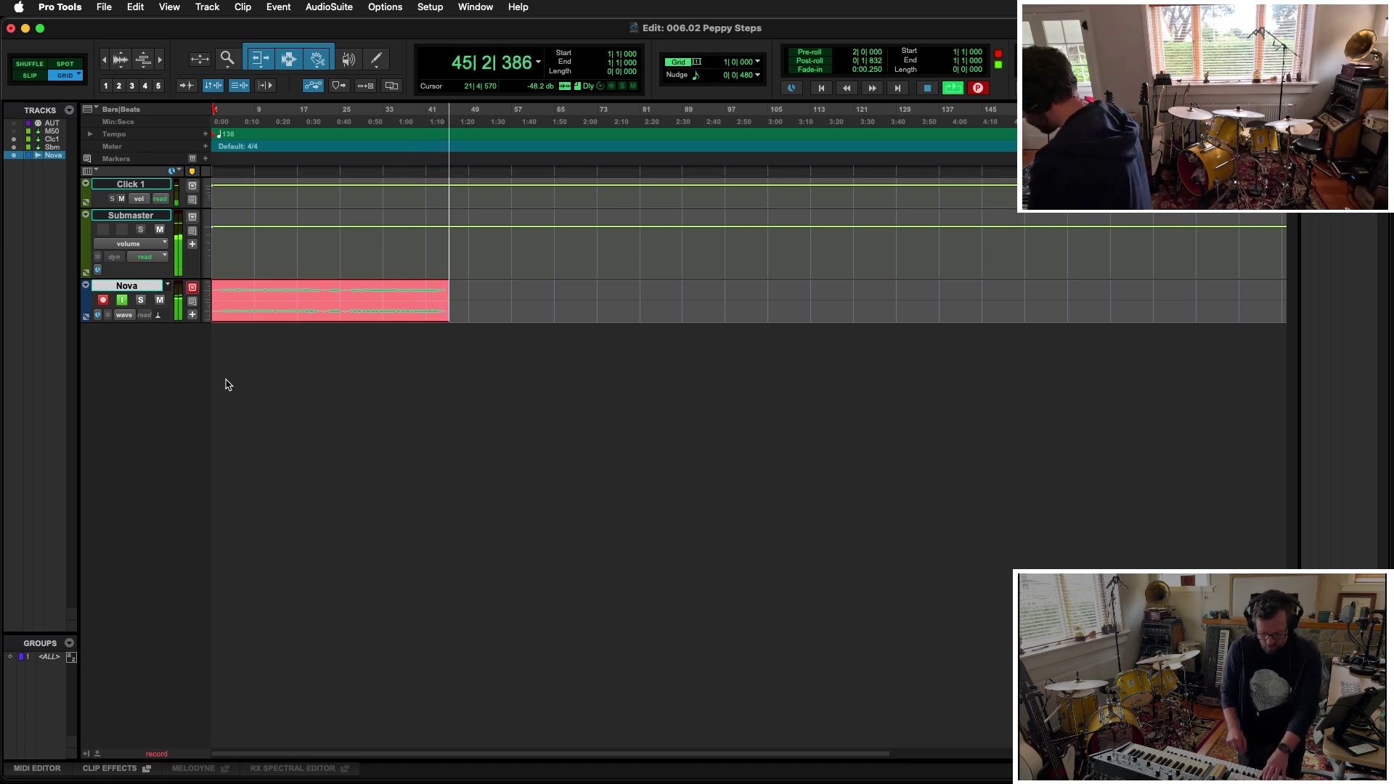
key("space")
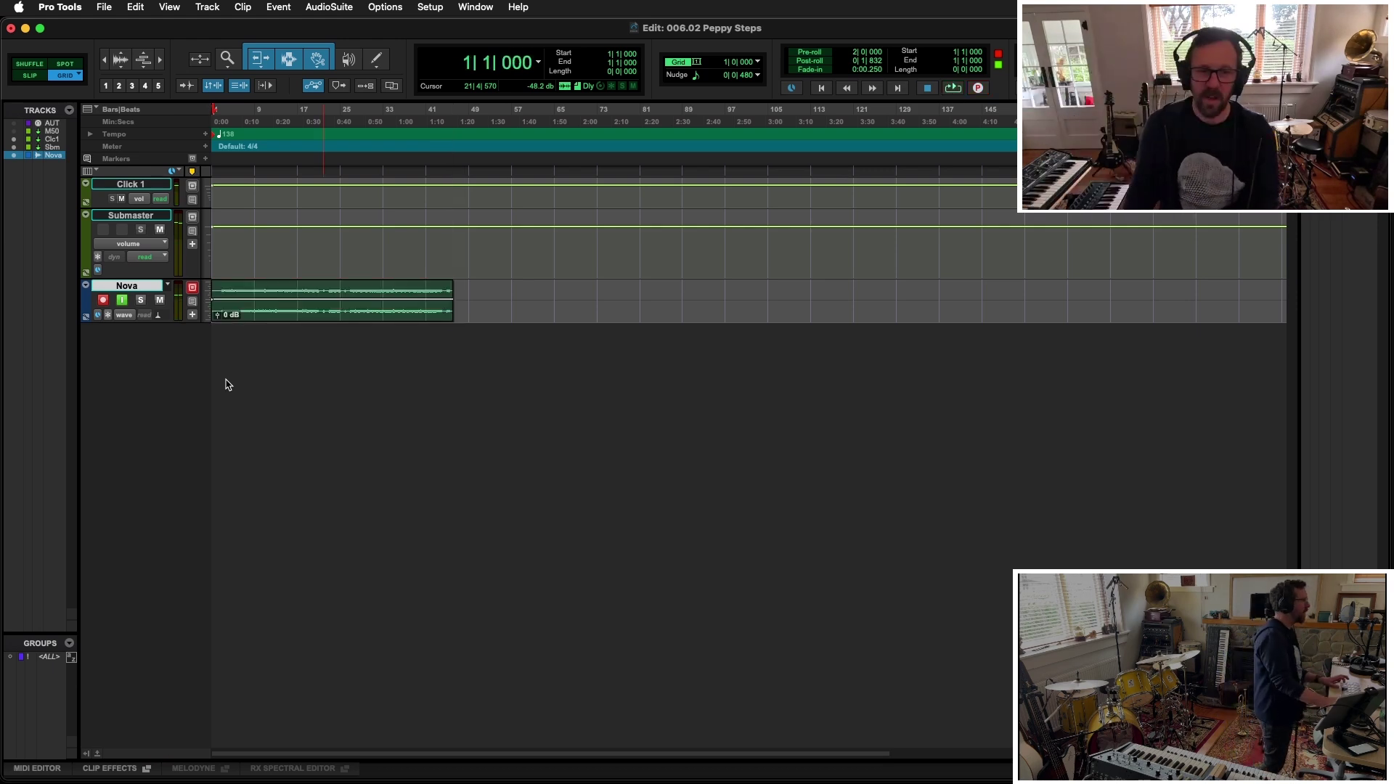
Turn off input monitoring on the Nova track and play the recorded take back from bar 3
left_click(122, 300)
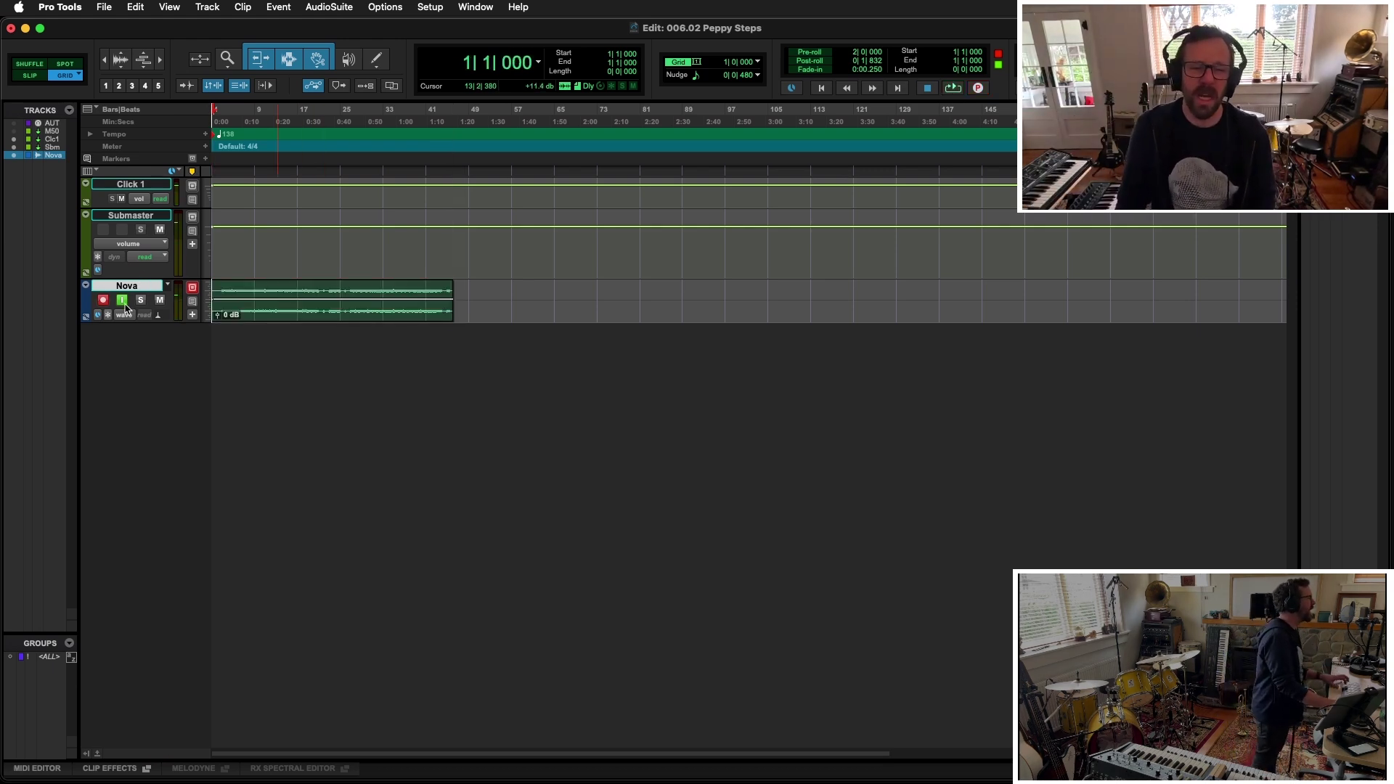
left_click(226, 289)
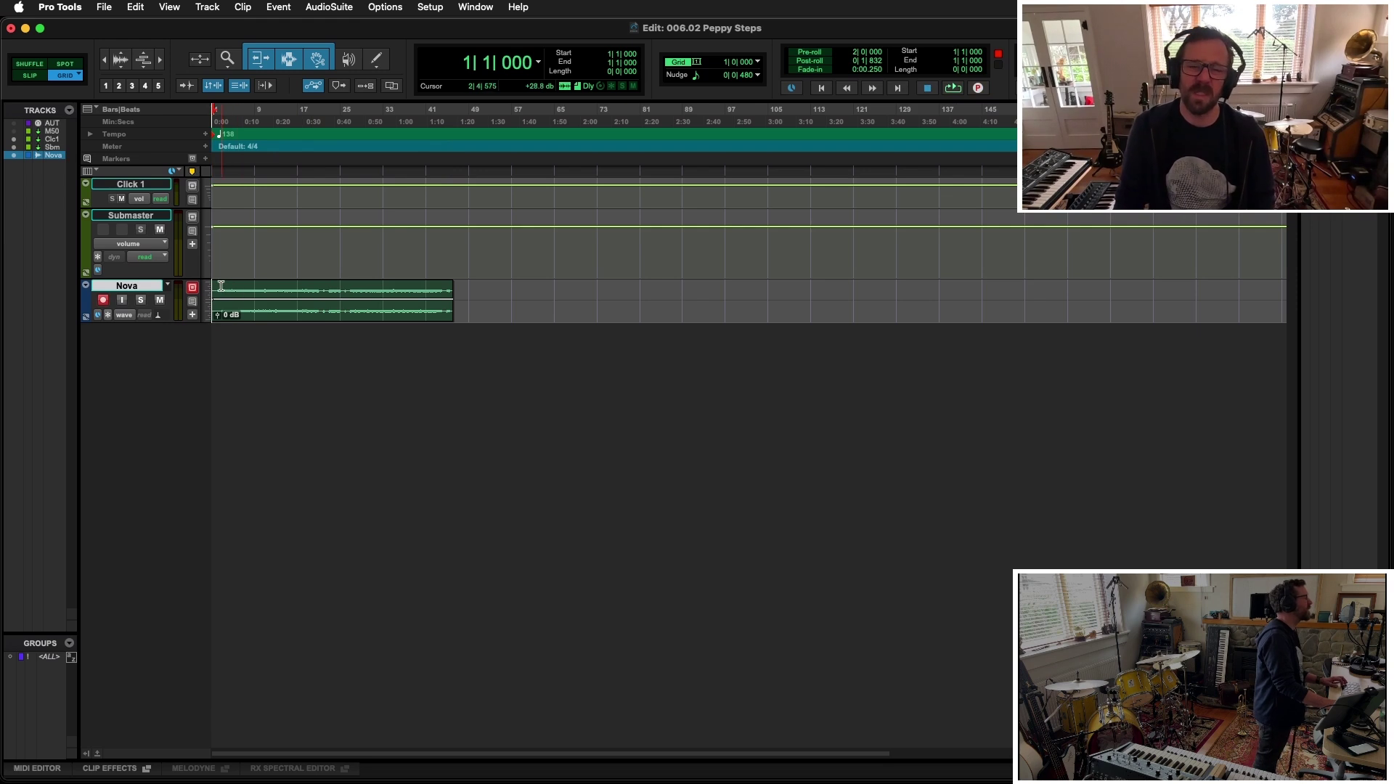
key("space")
key("super+bracketright")
key("super+bracketright")
key("super+bracketright")
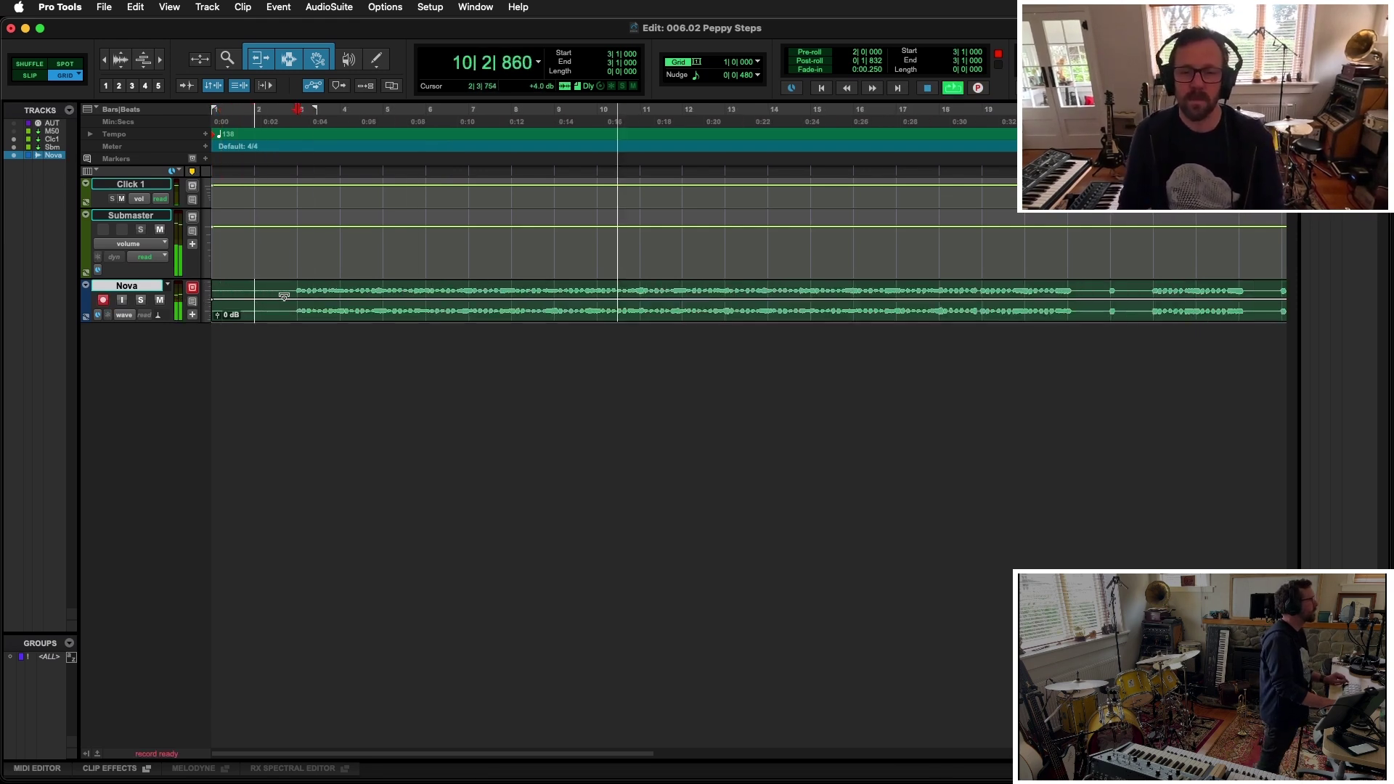
key("super+bracketleft")
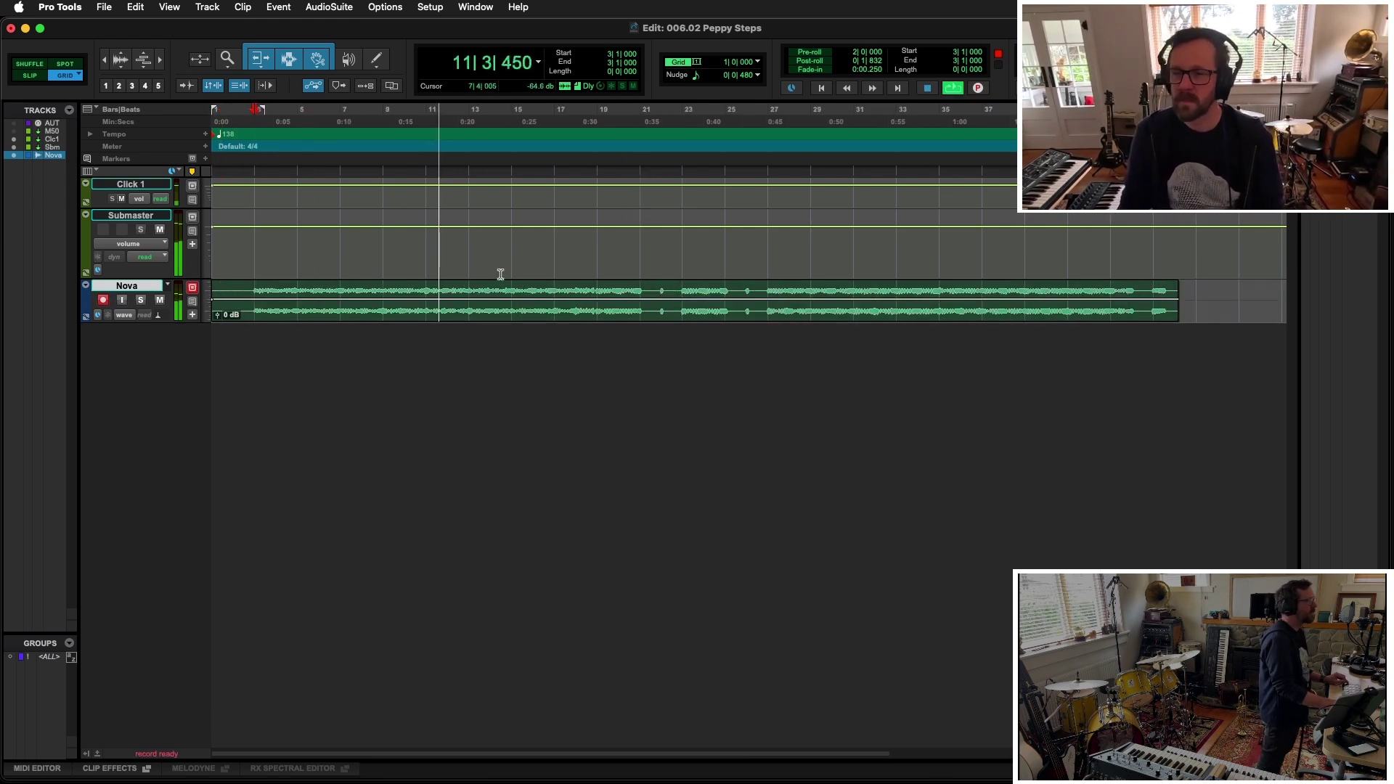
key("super+bracketleft")
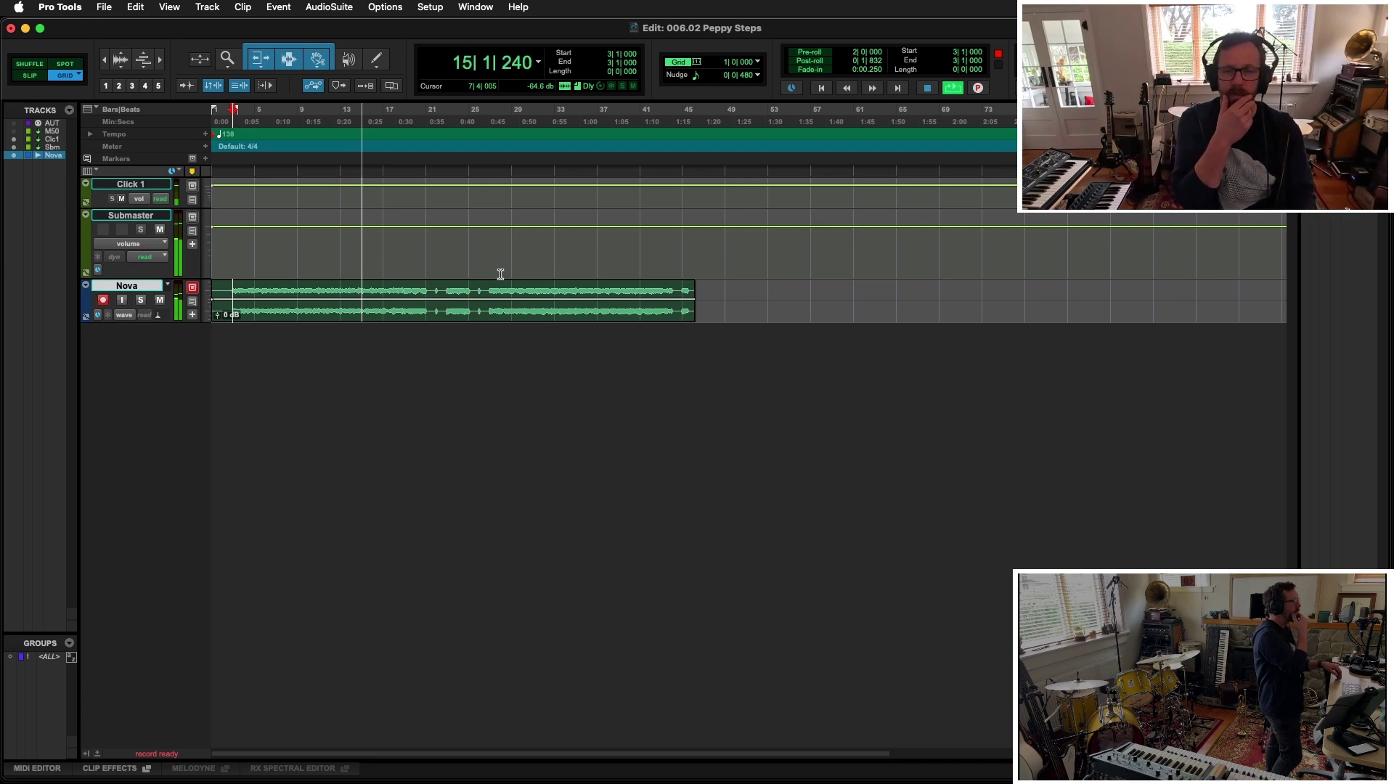
key("space")
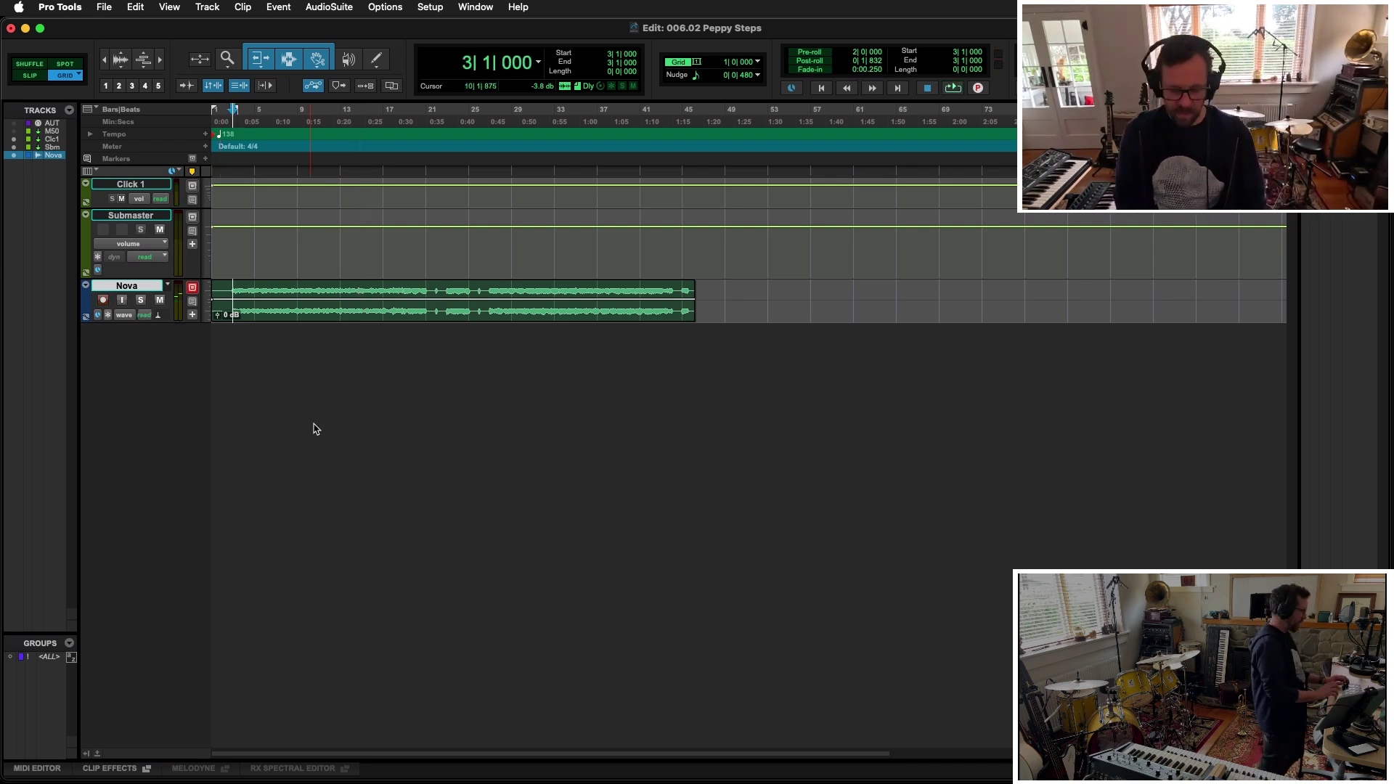
Add the LIVE folder with its LIVE IN 1-2 and LIVE IN 3-4 tracks from a track preset
key("super+shift+n")
left_click(637, 283)
mouse_move(637, 382)
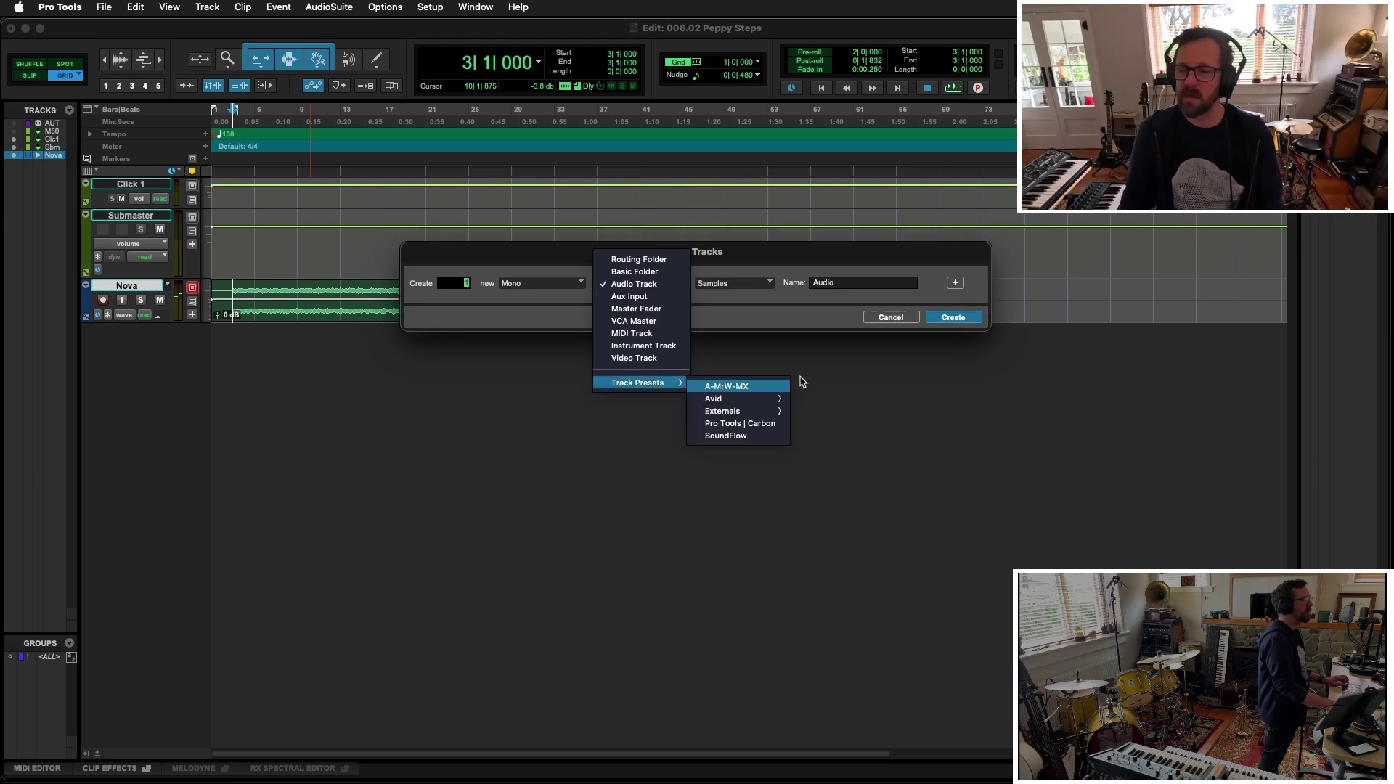
left_click(739, 386)
left_click(743, 283)
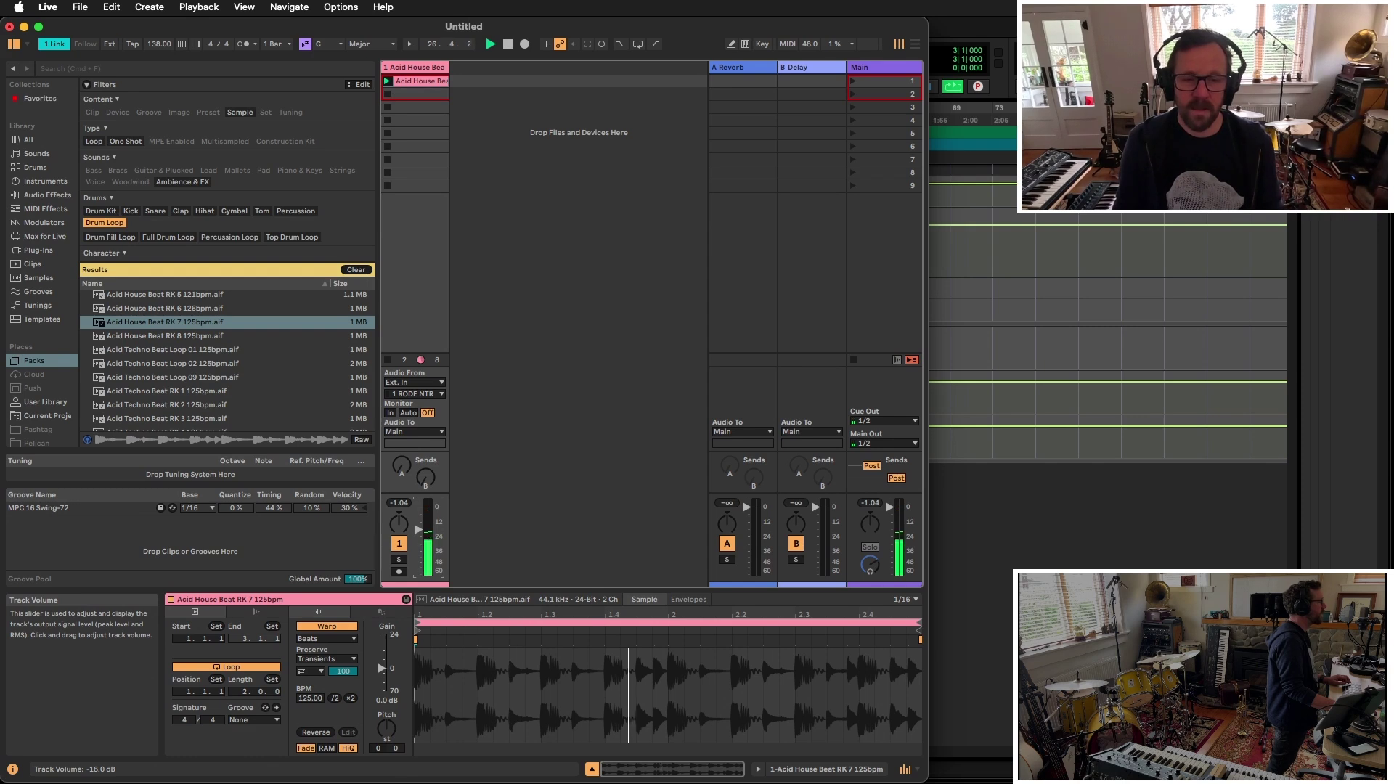
In Ableton Live, load Acid House Beat RK 8 125bpm into track 1's second slot, launch it, and put RK 6 126bpm in the first slot
left_click_drag(167, 335, 389, 95)
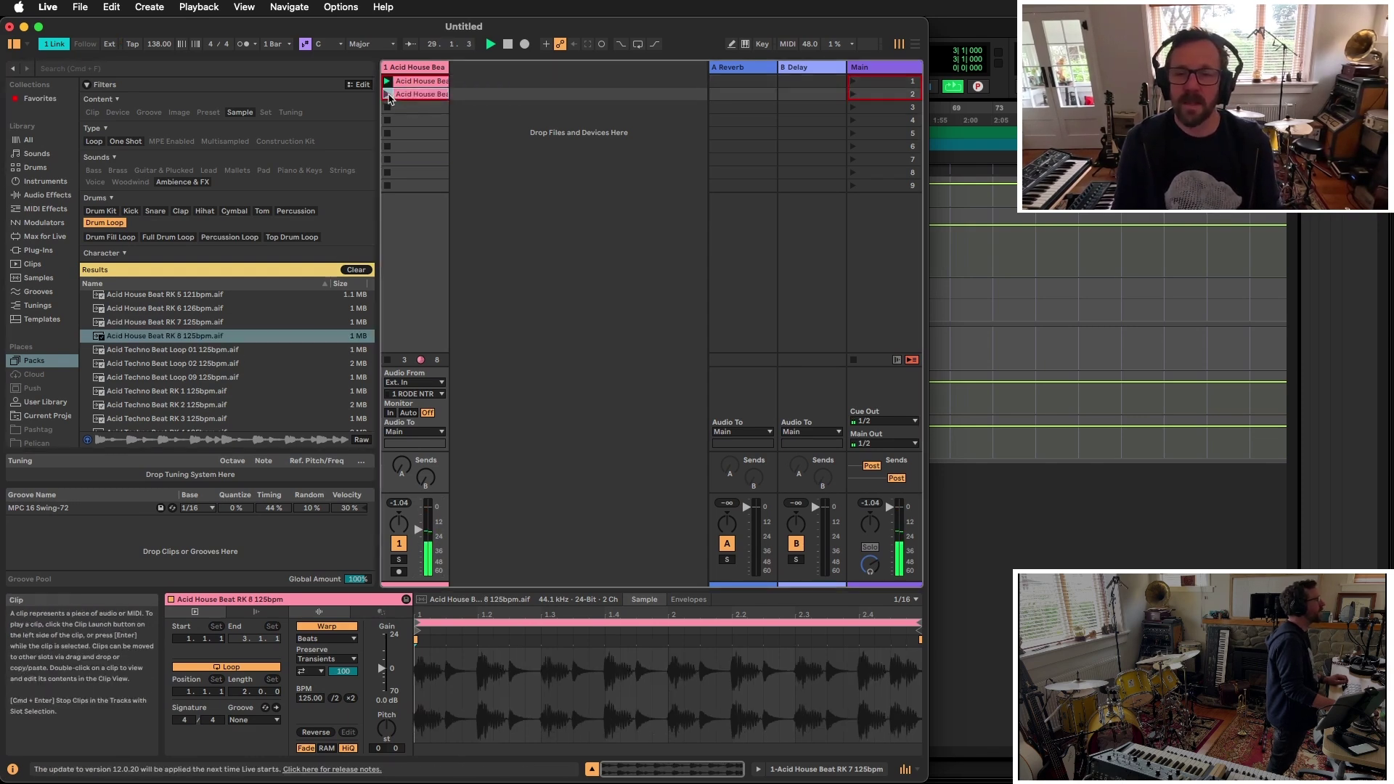
left_click(389, 95)
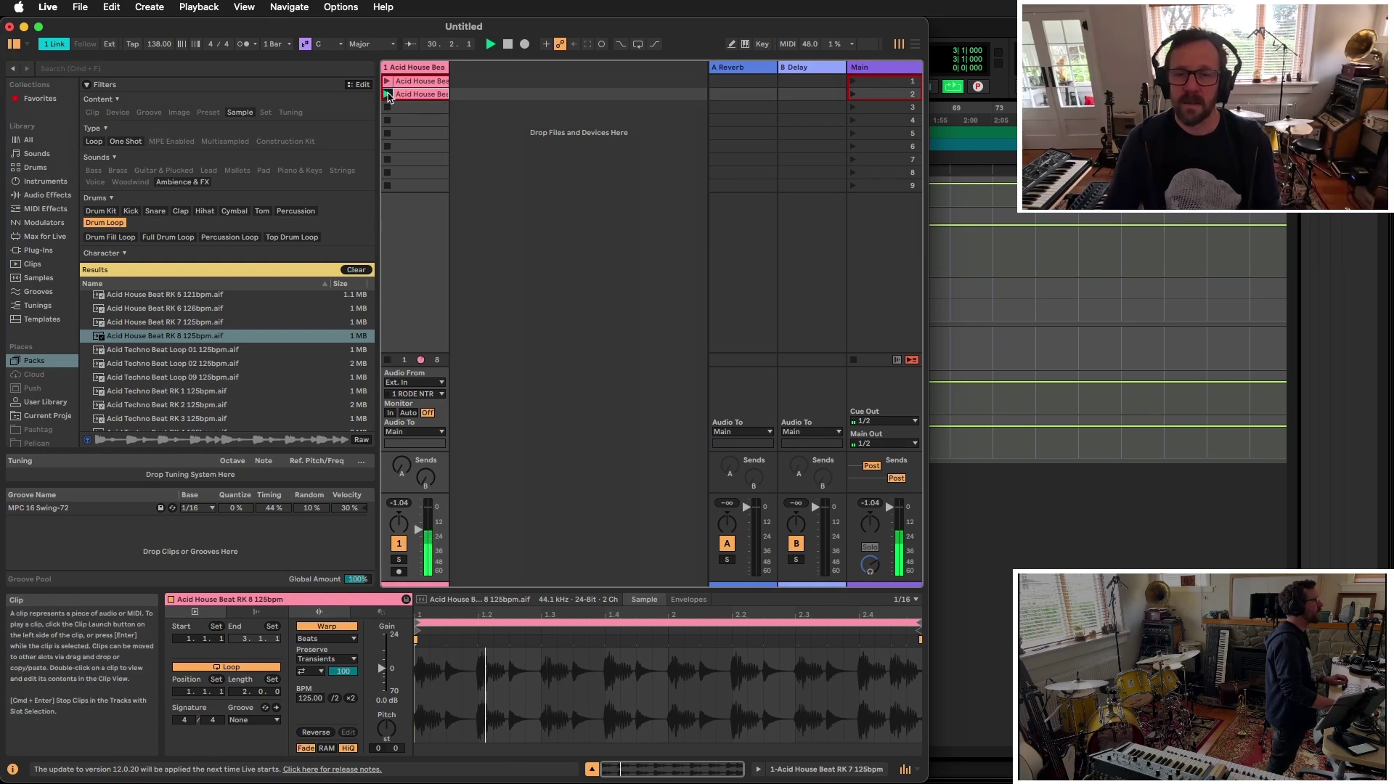
left_click(439, 84)
Place Bouncy Beat 117 bpm in the second slot of a new track and Bouncy Techno Beat RK 1 128bpm in its first
scroll(184, 363, "down", 10)
left_click(184, 376)
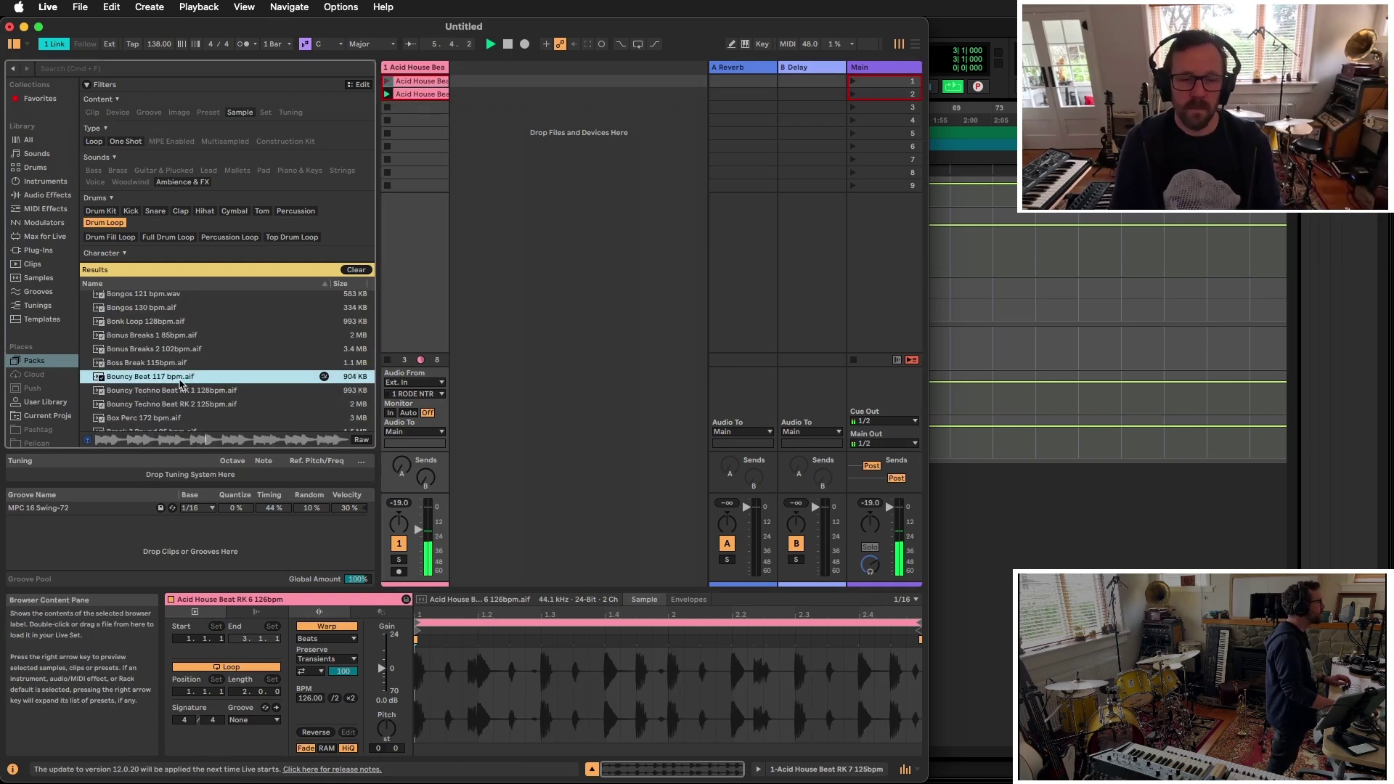
left_click_drag(180, 378, 473, 95)
left_click_drag(209, 396, 496, 80)
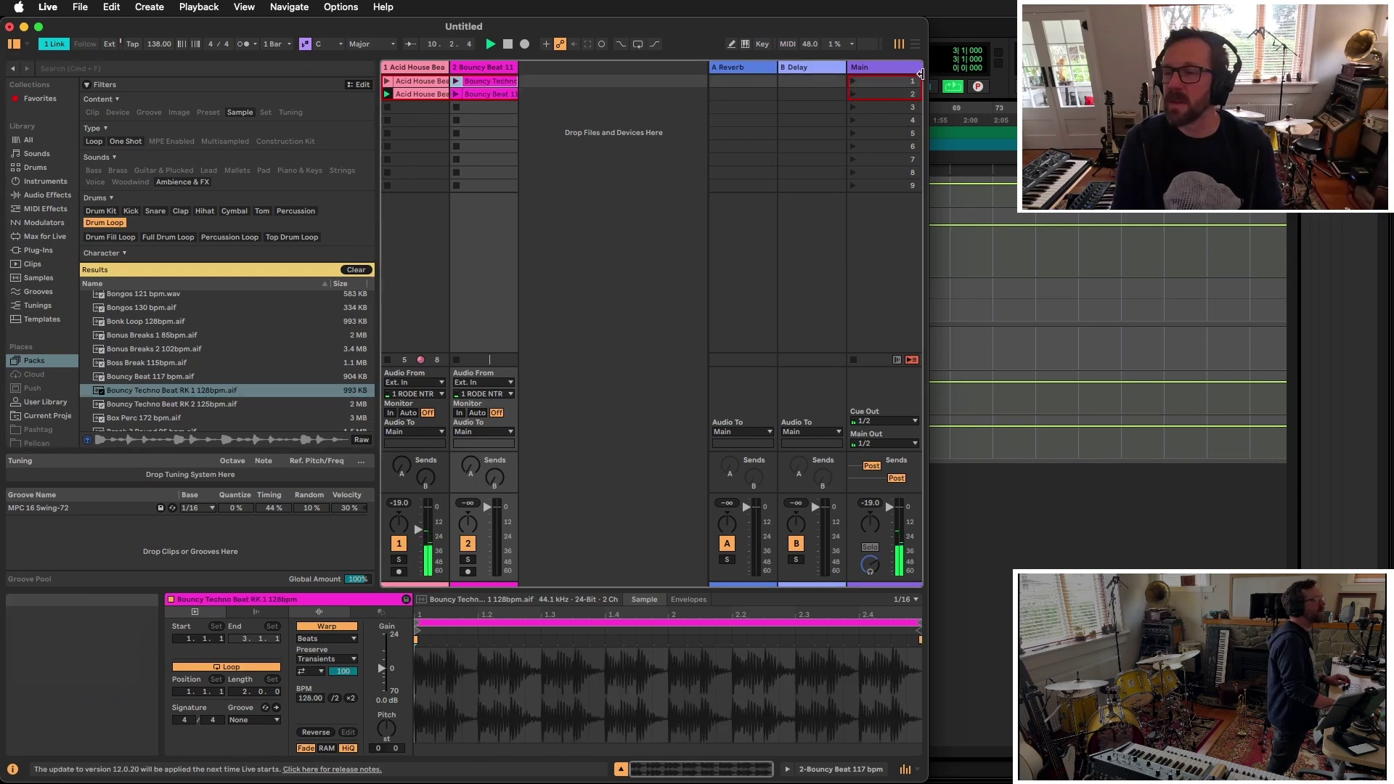
Swap the drum loop clips between scenes 1 and 2 on both tracks
left_click(419, 86, "shift")
mouse_move(419, 85)
left_mouse_down()
mouse_move(426, 109)
mouse_move(418, 81)
left_mouse_up()
left_click(419, 94, "shift")
Launch scene 1, raise track 1's volume to match track 2, and launch scene 2 to compare the beats
left_click(855, 82)
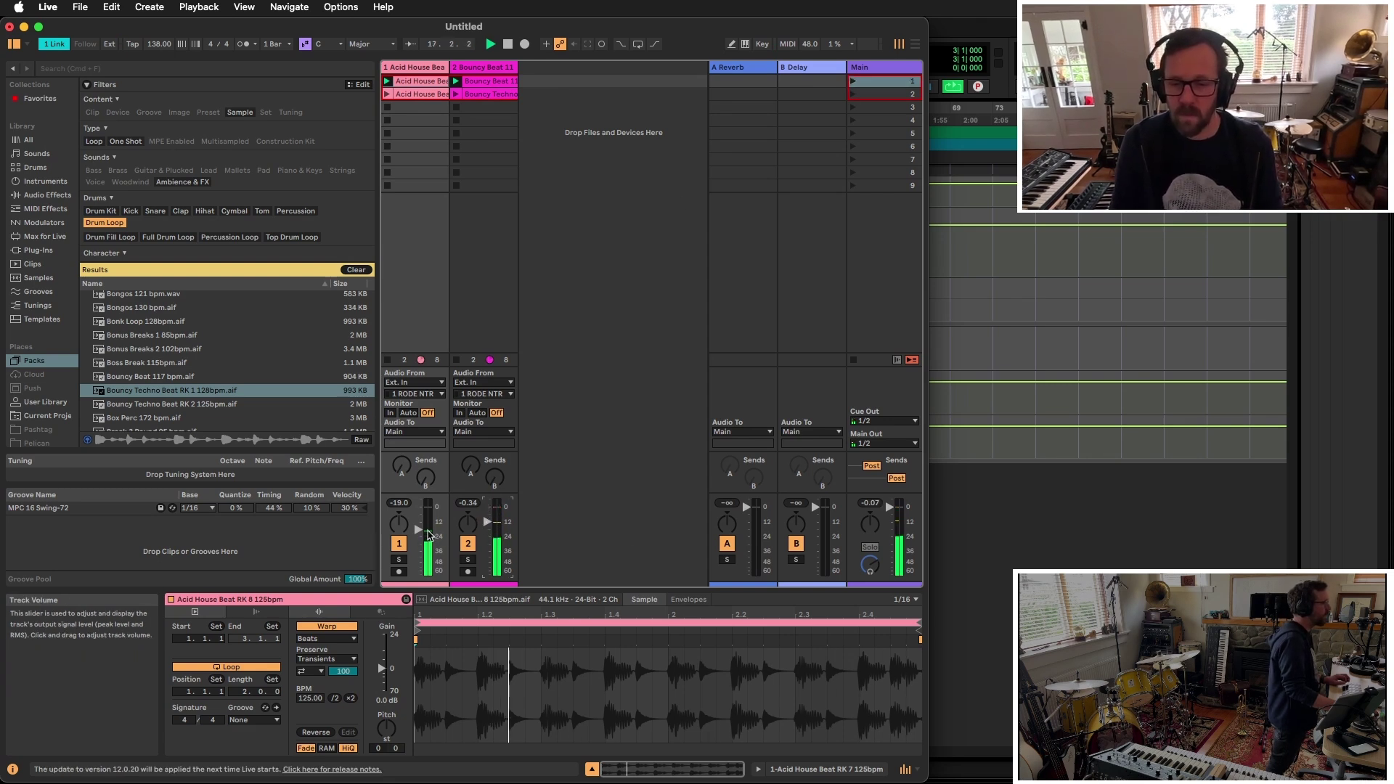
left_click_drag(418, 530, 418, 522)
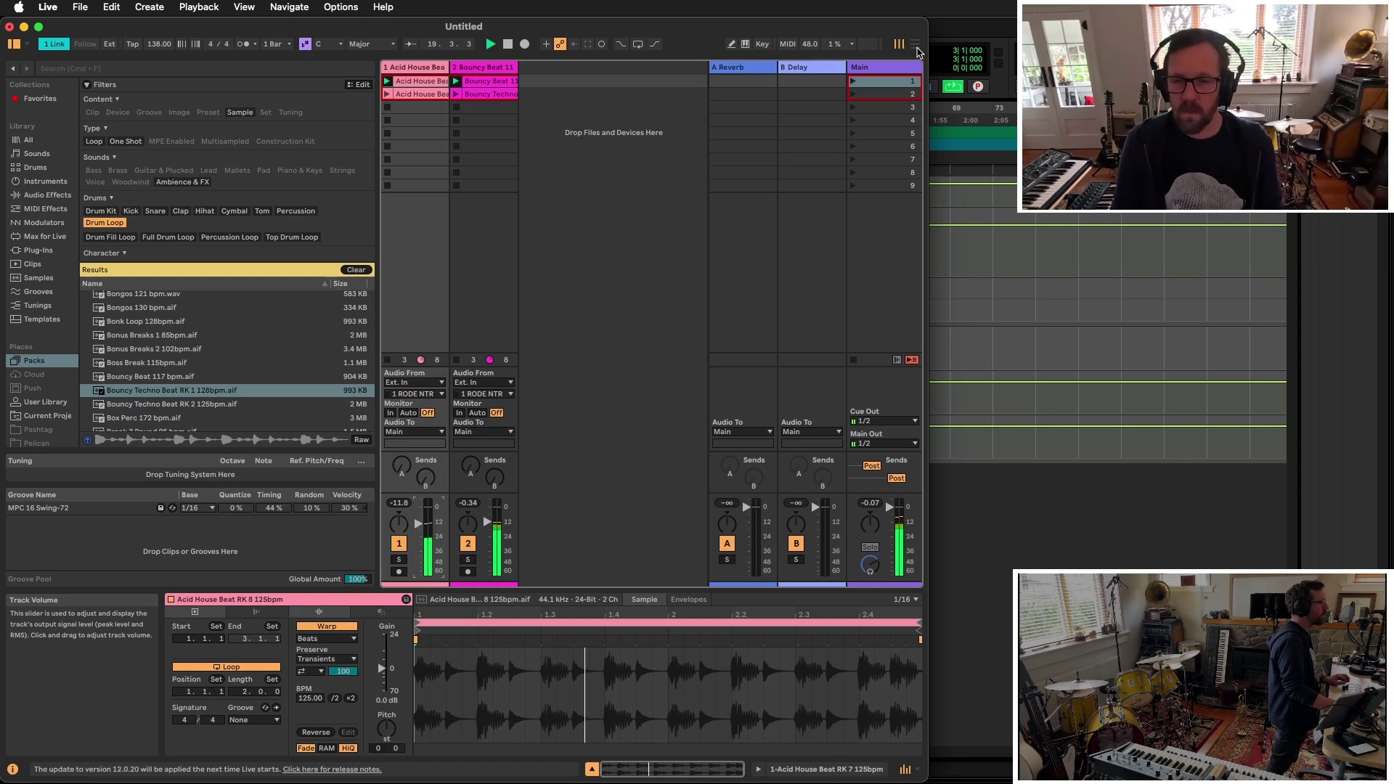
left_click(852, 94)
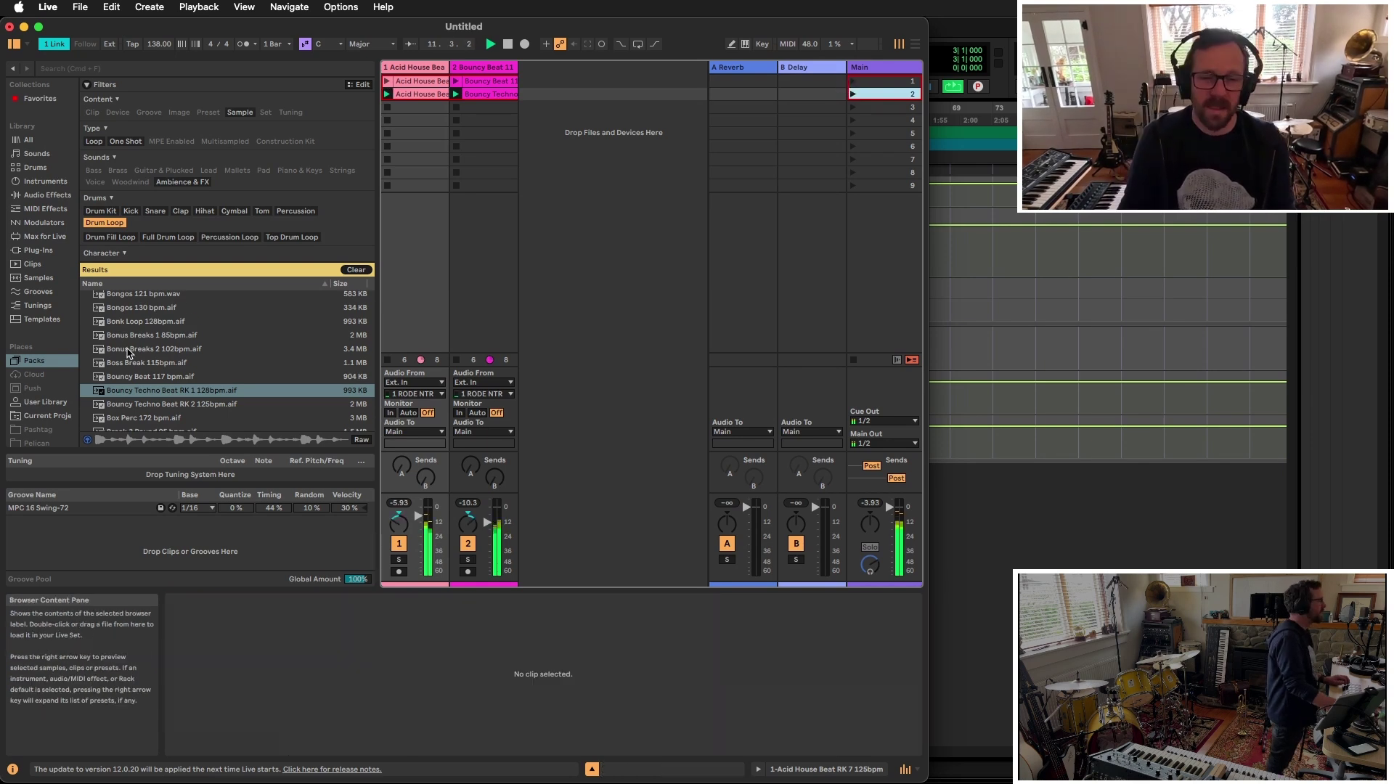
Stop the playing clips, audition Dancehall 90 bpm from the drum loops, and load it into track 1's third slot
scroll(130, 349, "down", 1)
scroll(218, 363, "down", 3)
left_click(456, 186)
left_click(134, 382)
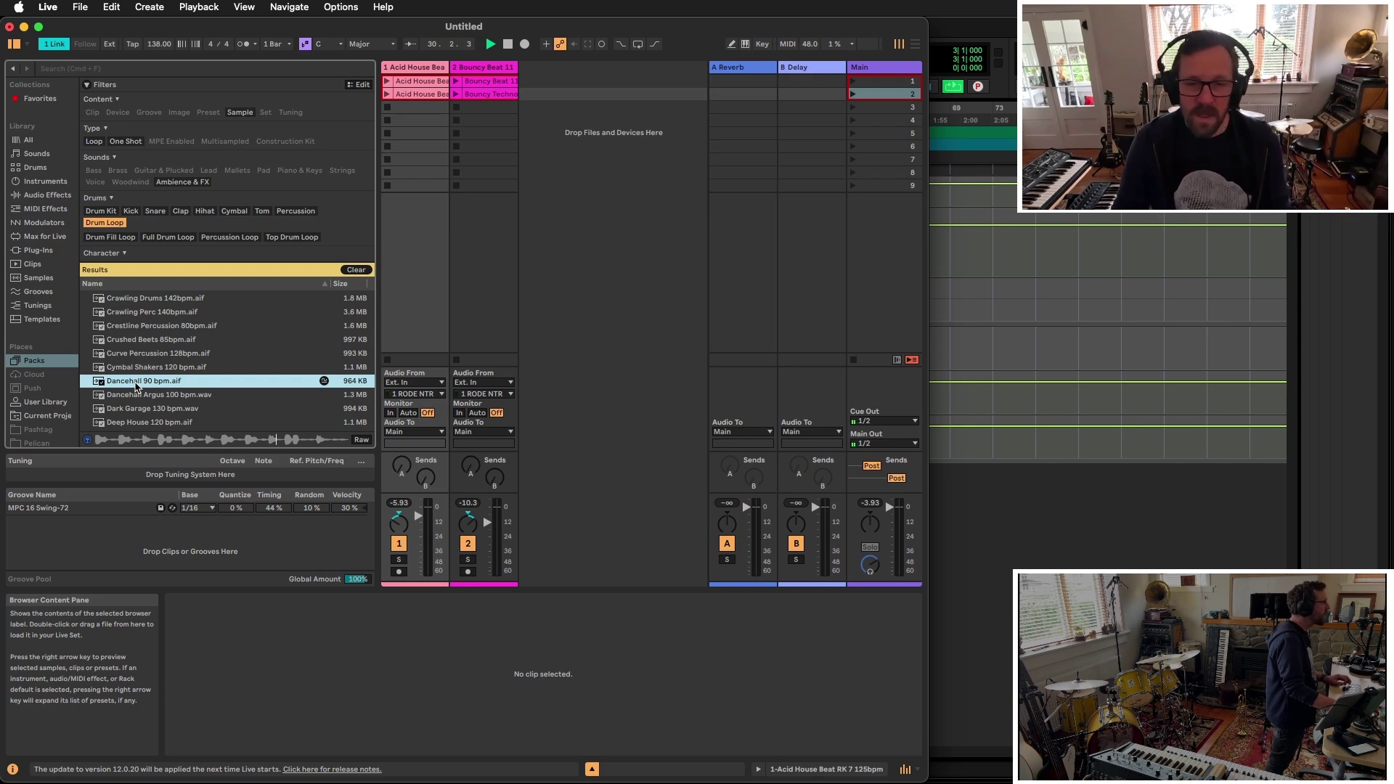
double_click(151, 384)
Load Grime Drums 138bpm into track 2's third slot and launch scene 3
scroll(163, 377, "down", 5)
left_click(165, 394)
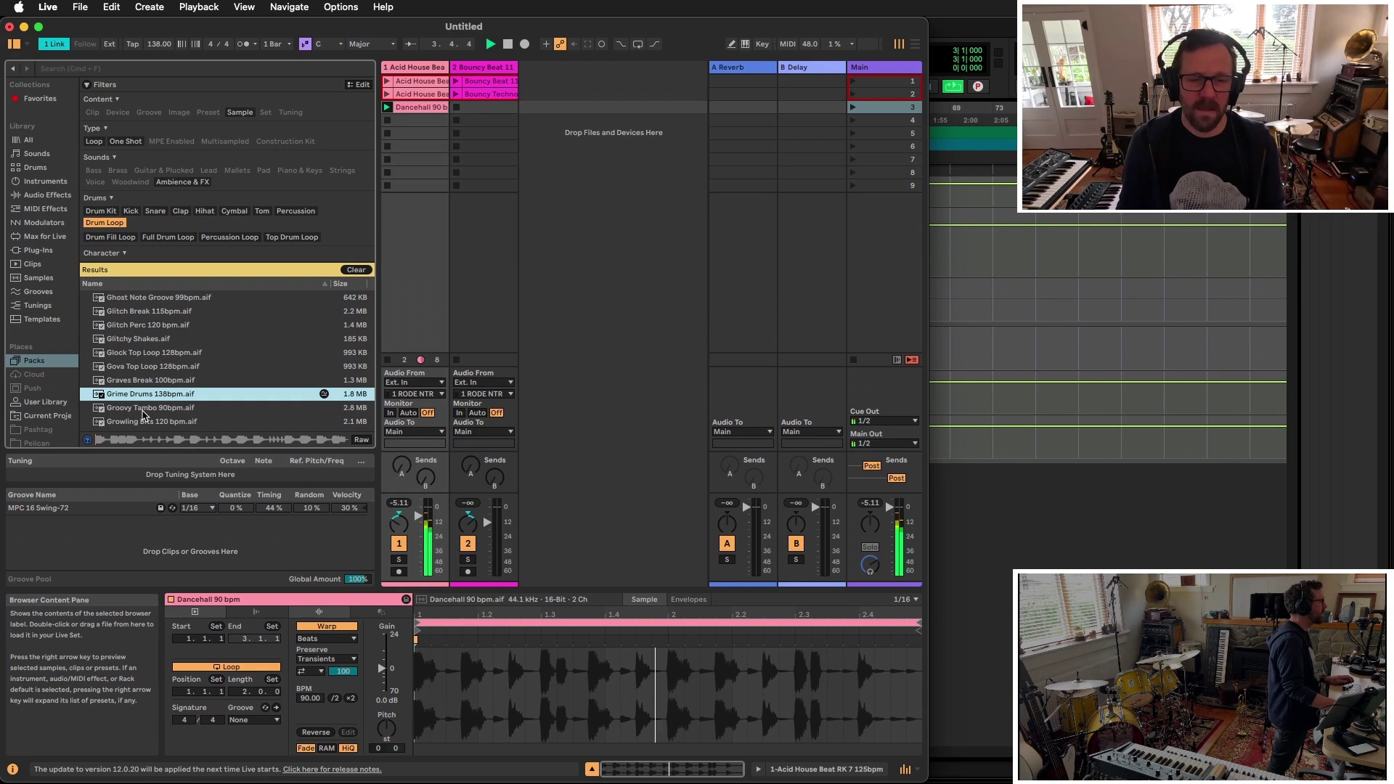
left_click_drag(166, 393, 477, 116)
left_click(854, 108)
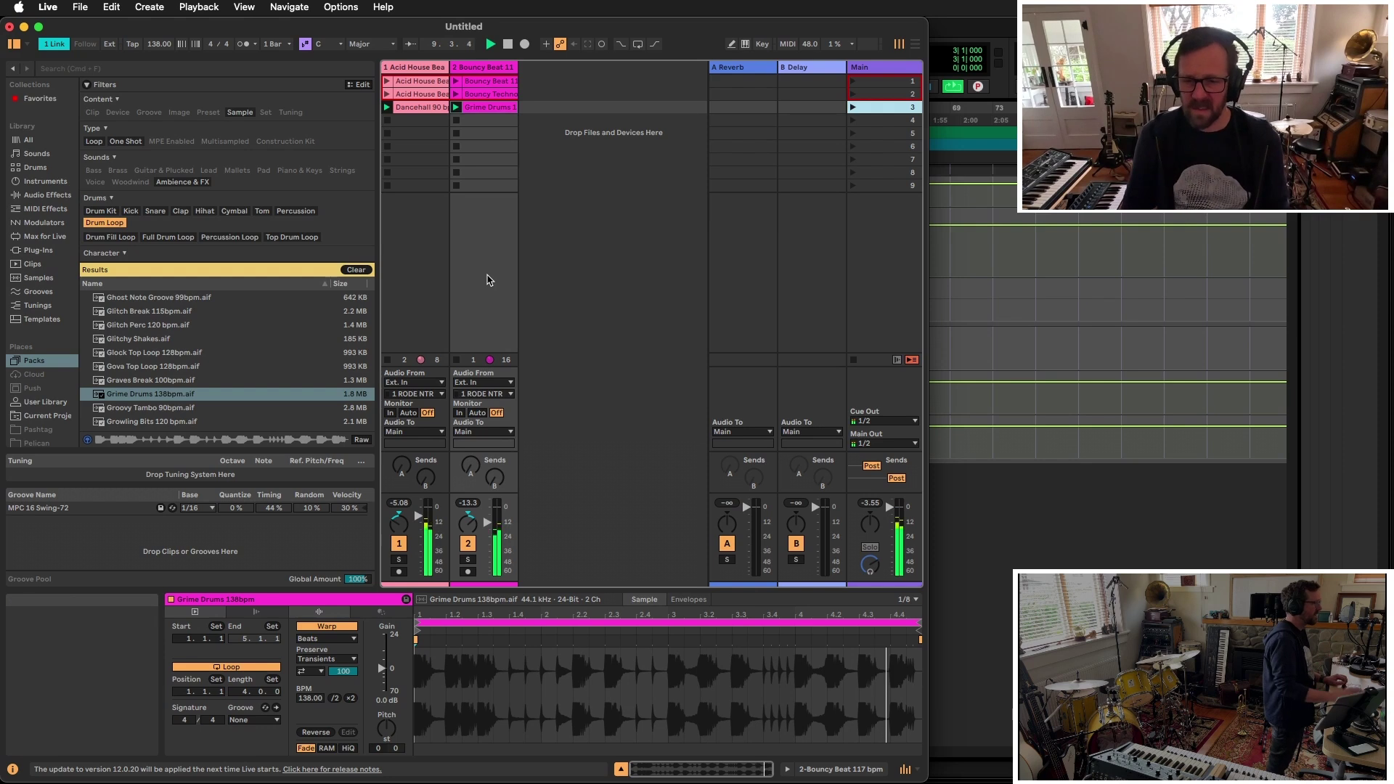
Switch to Pro Tools and return the playhead to the session start
key("super+Tab")
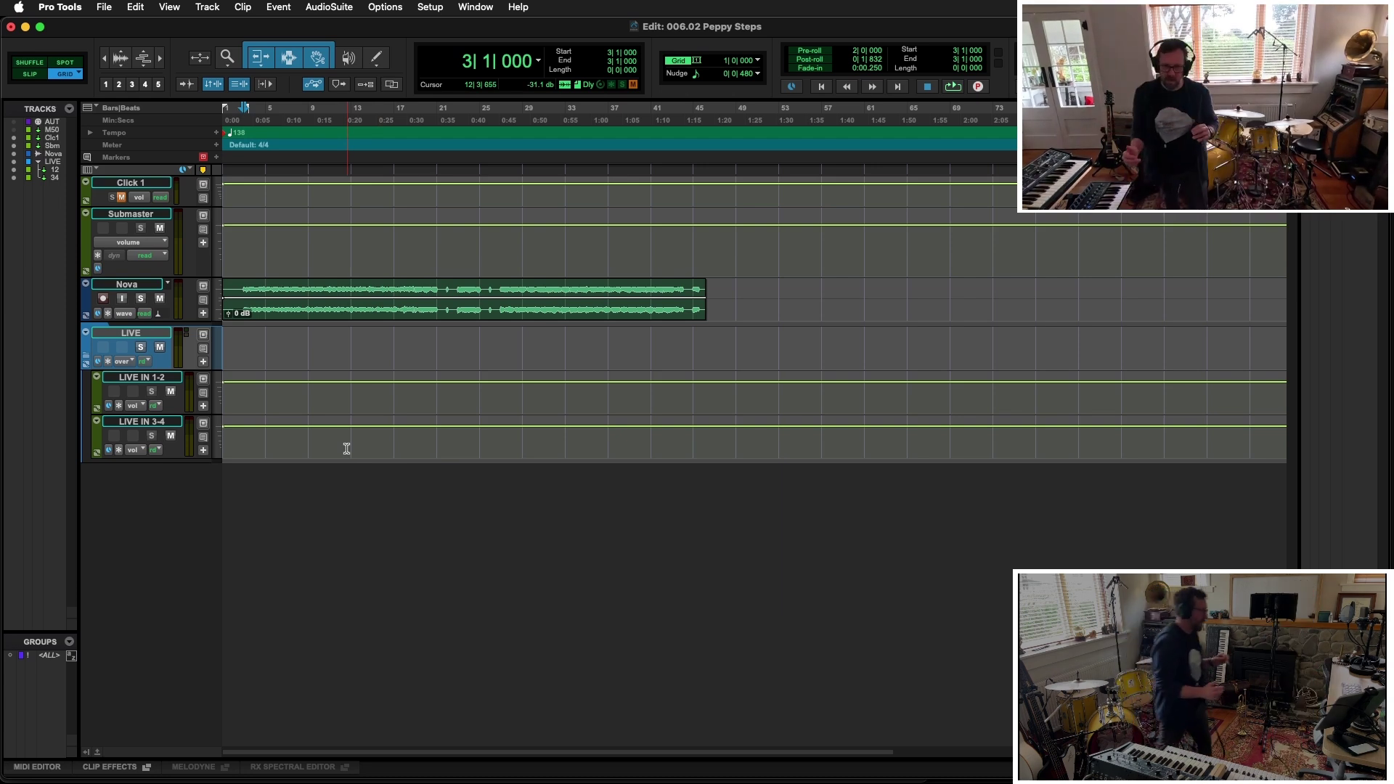
key("Return")
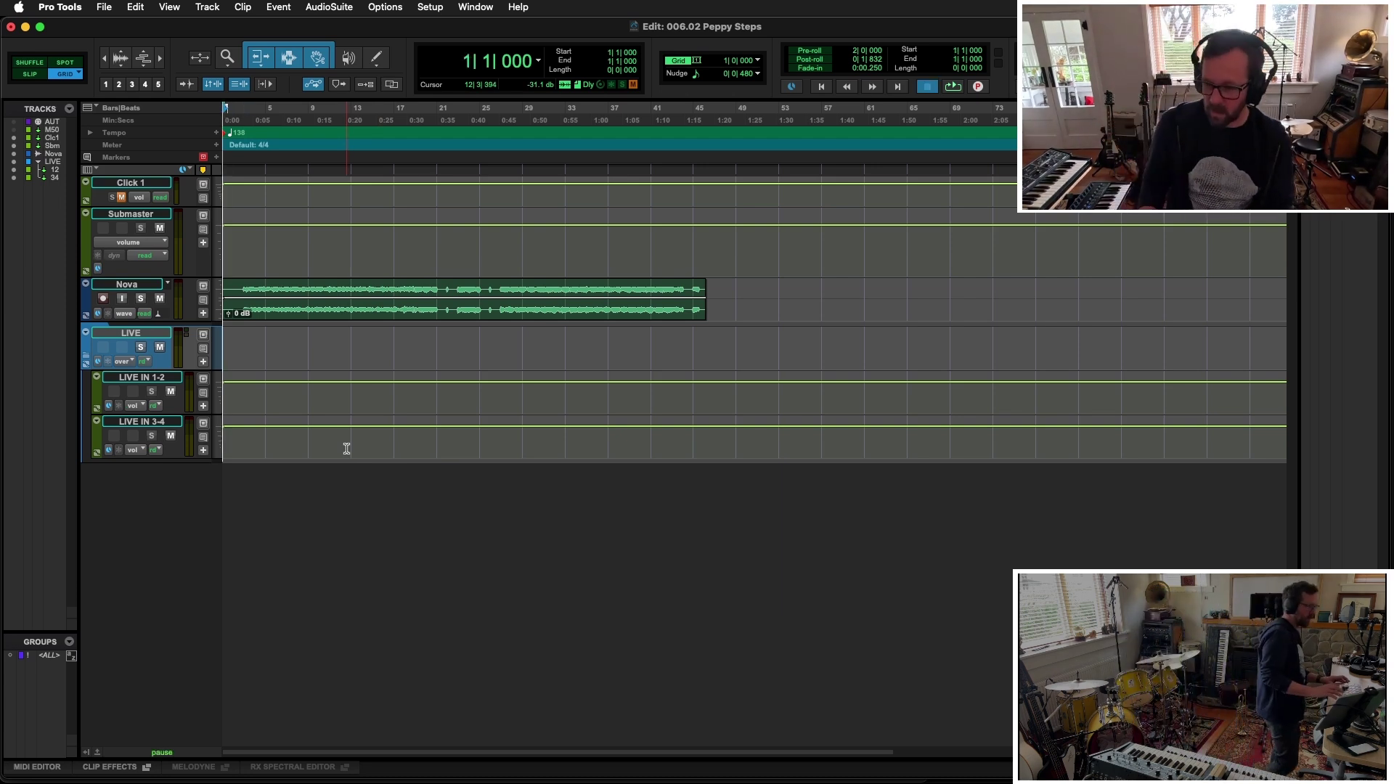
Switch back to Ableton Live, launch scene 3 while recording the scenes into the arrangement, and show the Arrangement View
key("super+Tab")
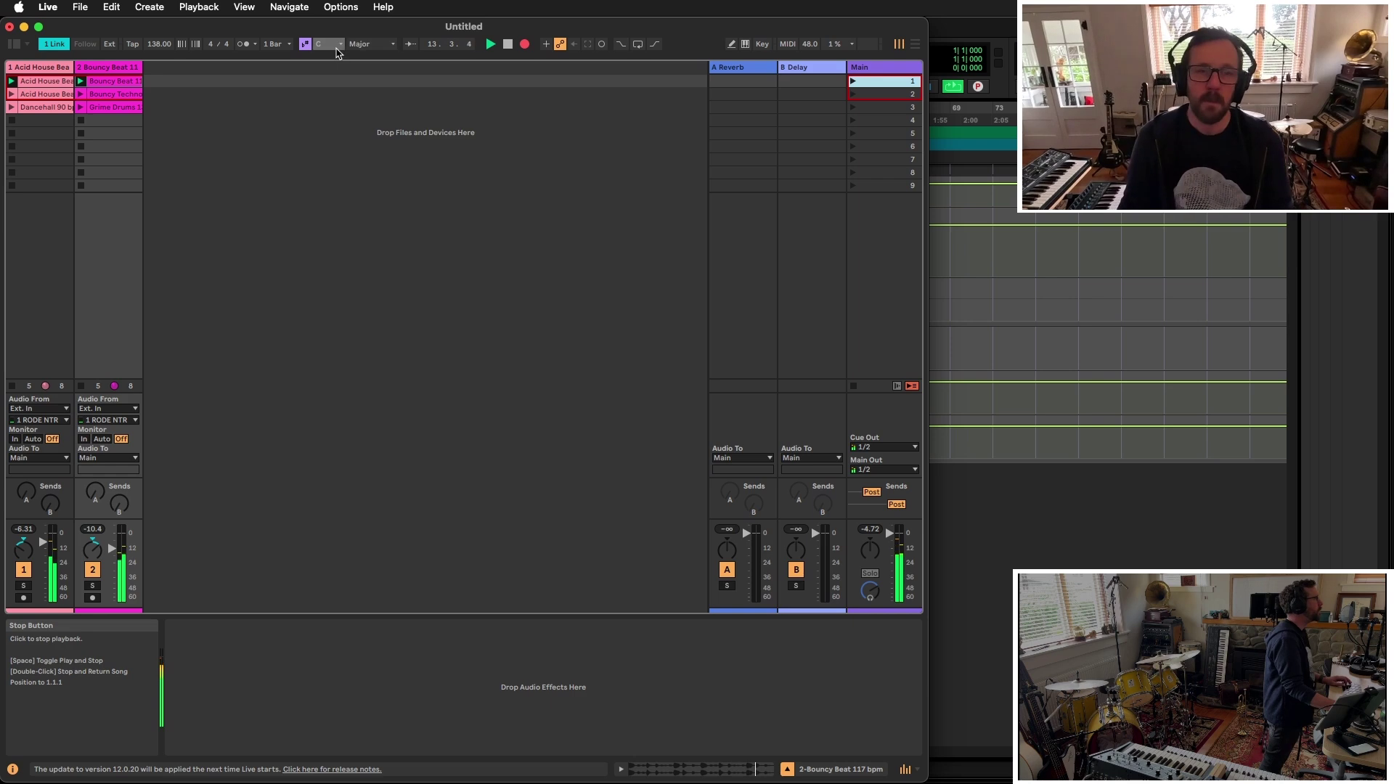
left_click(853, 108)
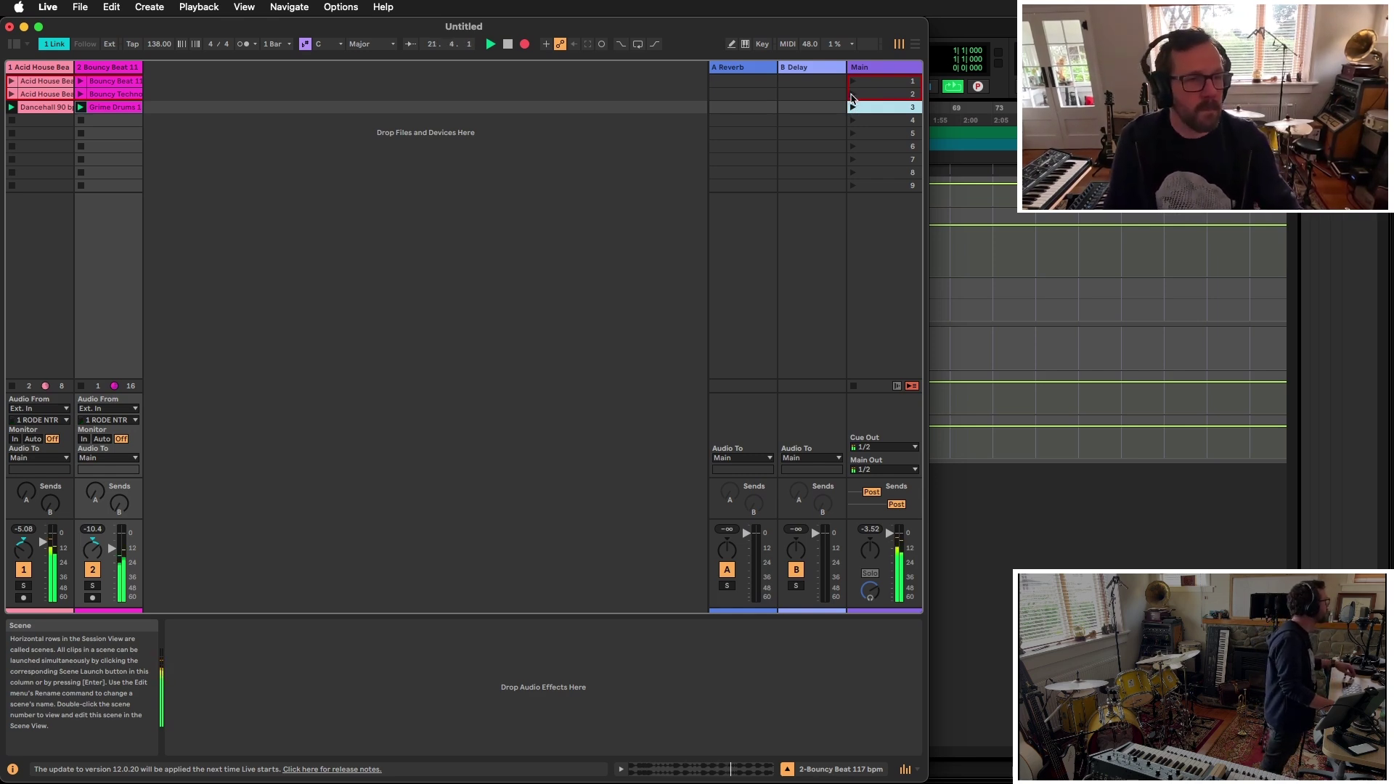
key("Tab")
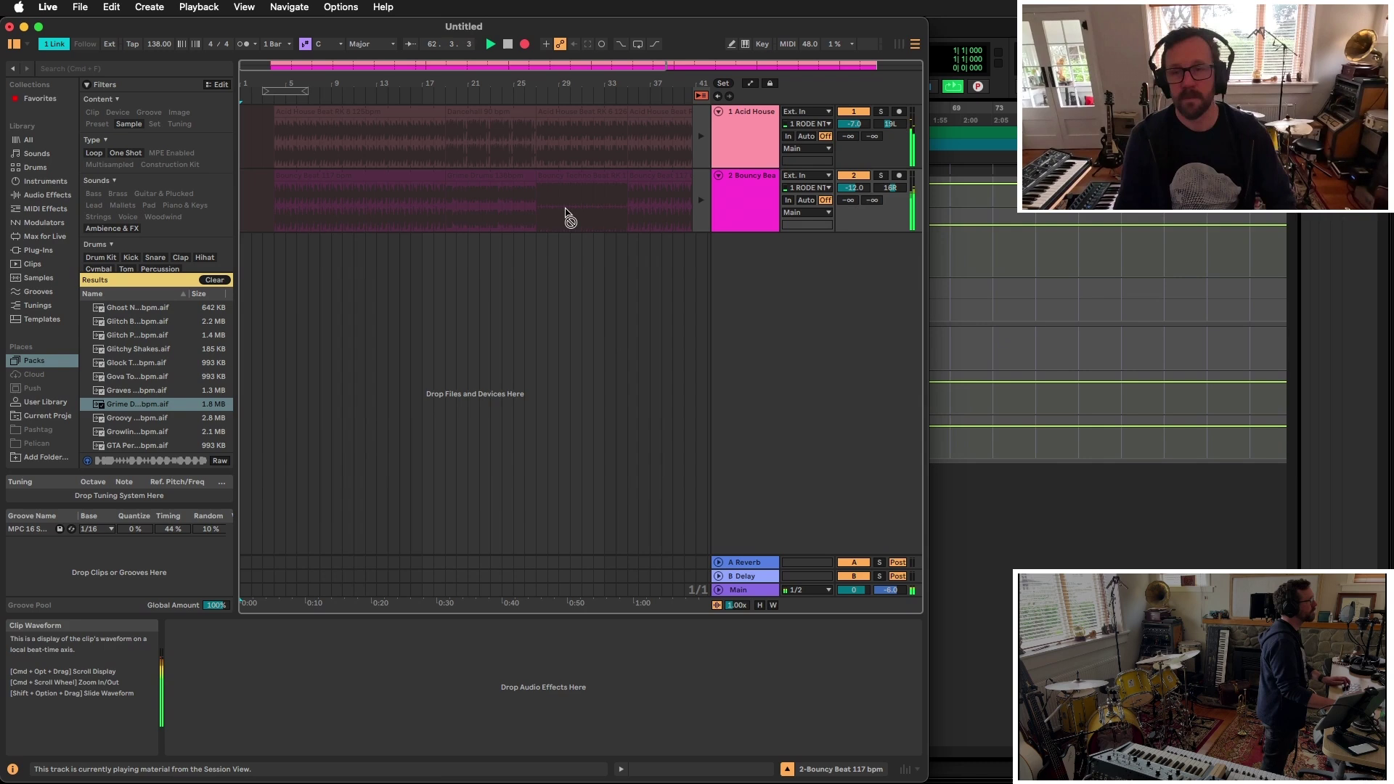
Switch to Pro Tools, trim the end of the Nova clip to bar 27, and place the playhead at bar 3
key("super+Tab")
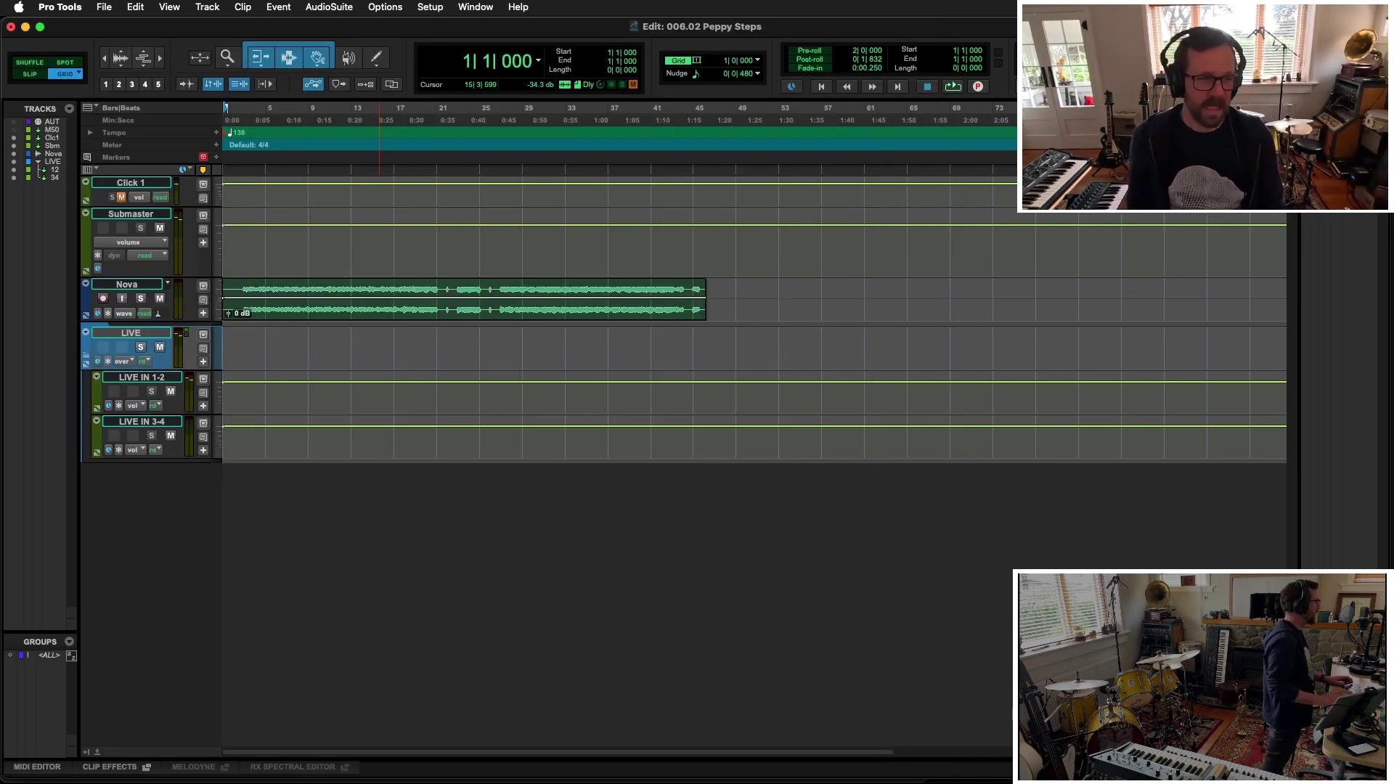
left_click(499, 283)
key("s")
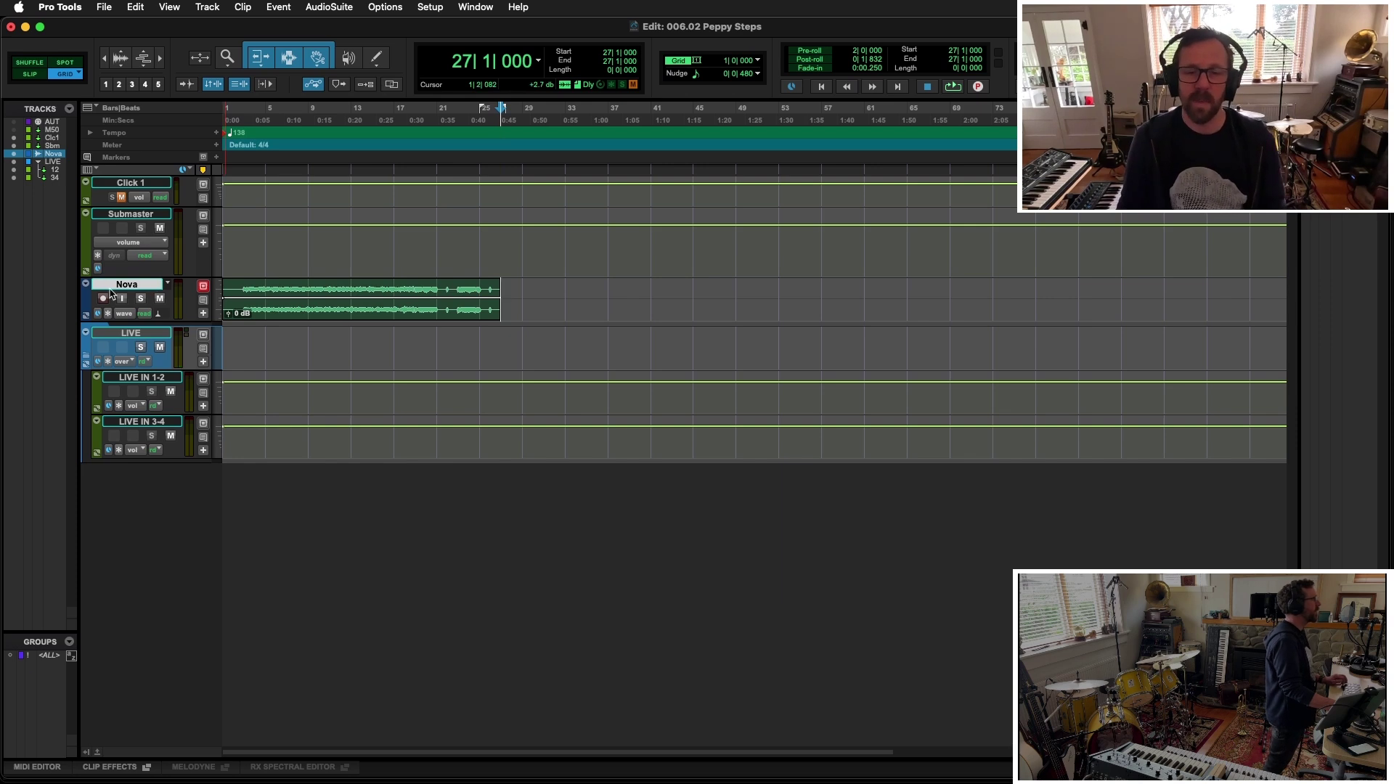
left_click(244, 284)
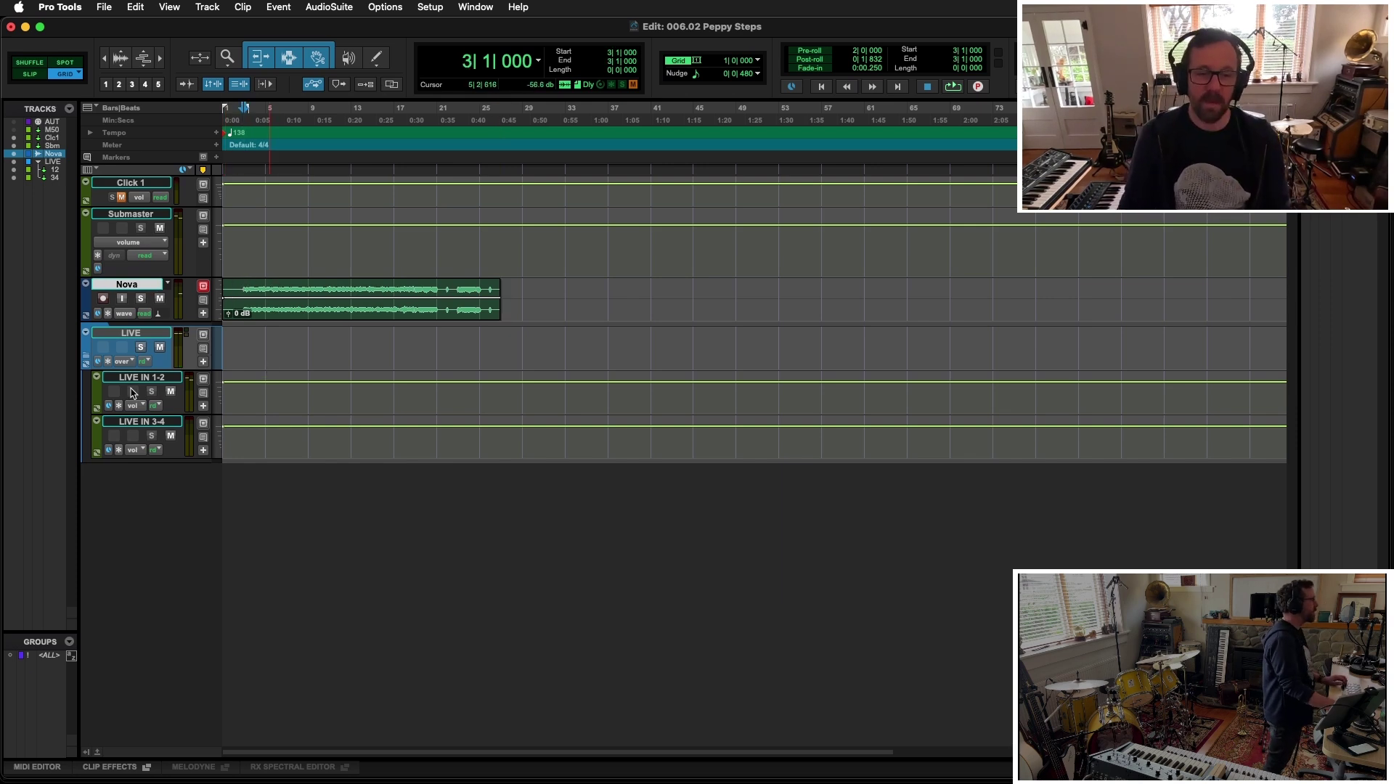
Arm the BEAT Rec track, record the Live drum loops onto it from the session start, and check the arrangement in Ableton Live meanwhile
key("super+equal")
left_click(260, 388)
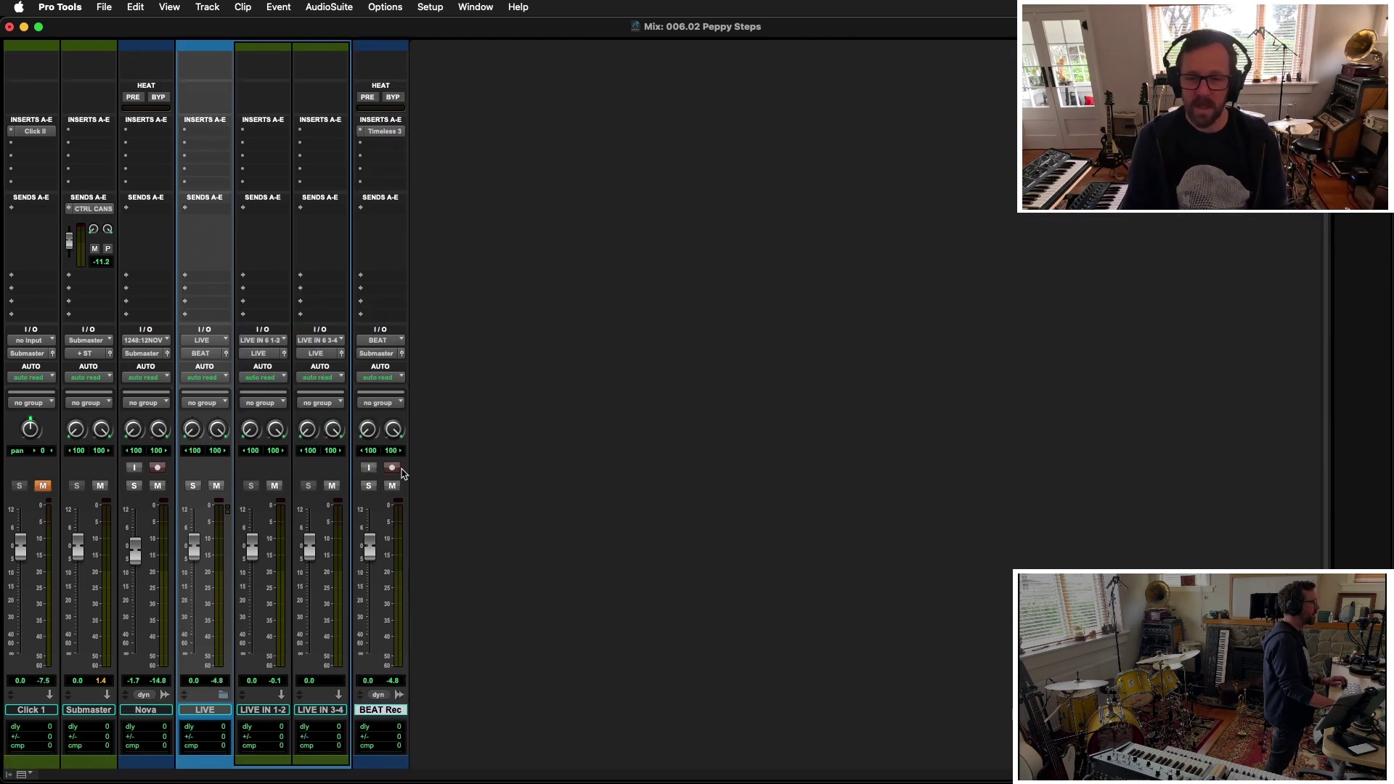
left_click(396, 469)
key("super+equal")
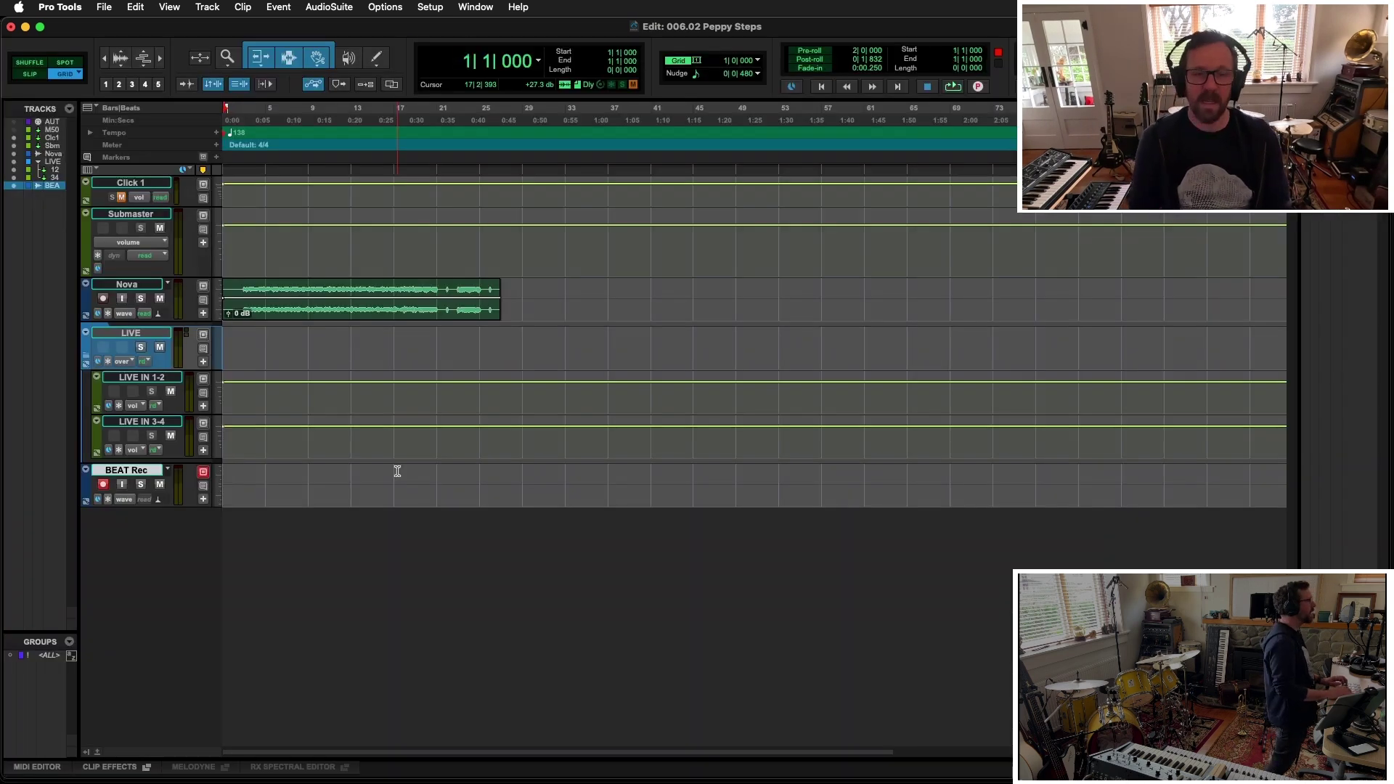
key("super+space")
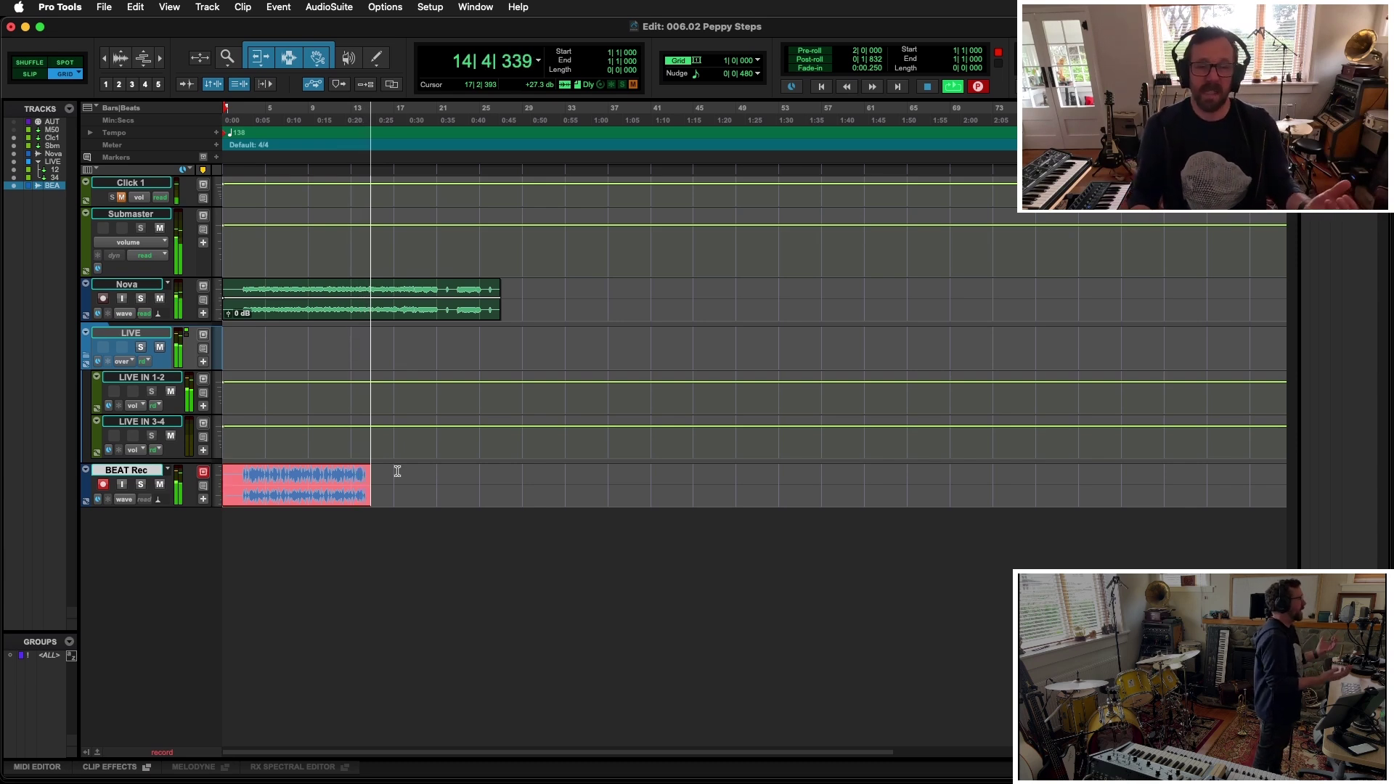
key("super+Tab")
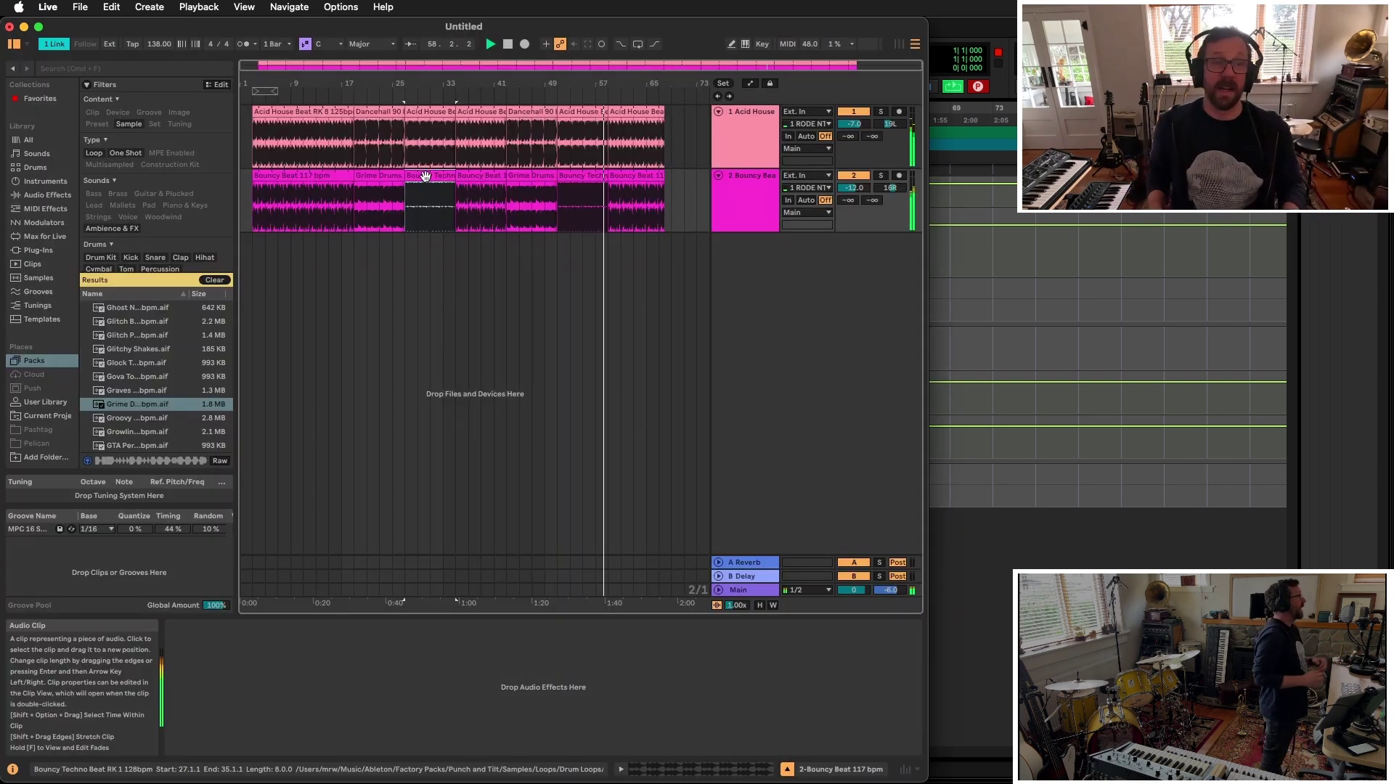
key("super+Tab")
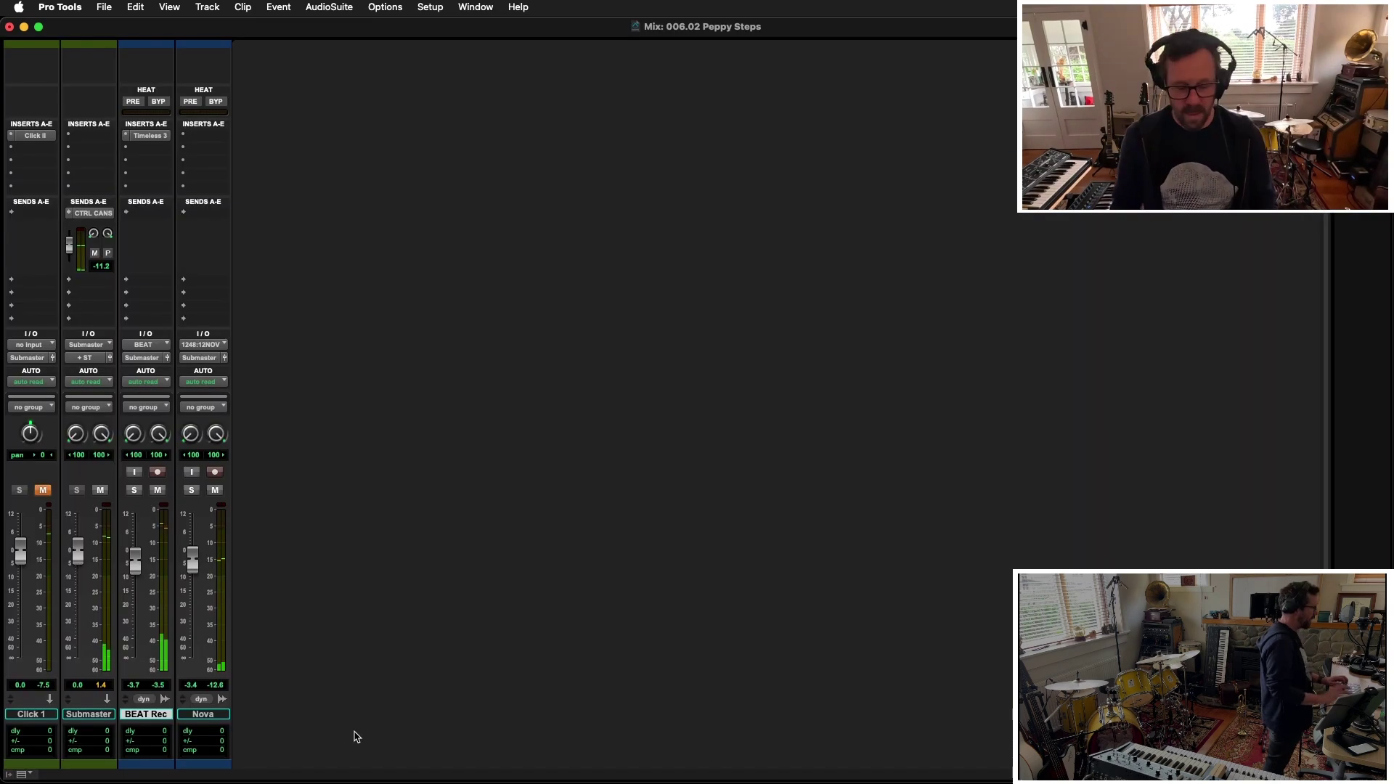
Add an AL instrument track with Analog Lab V and audition its arpeggiated presets from Basse Line 2 and Bassomatic onward
key("super+shift+n")
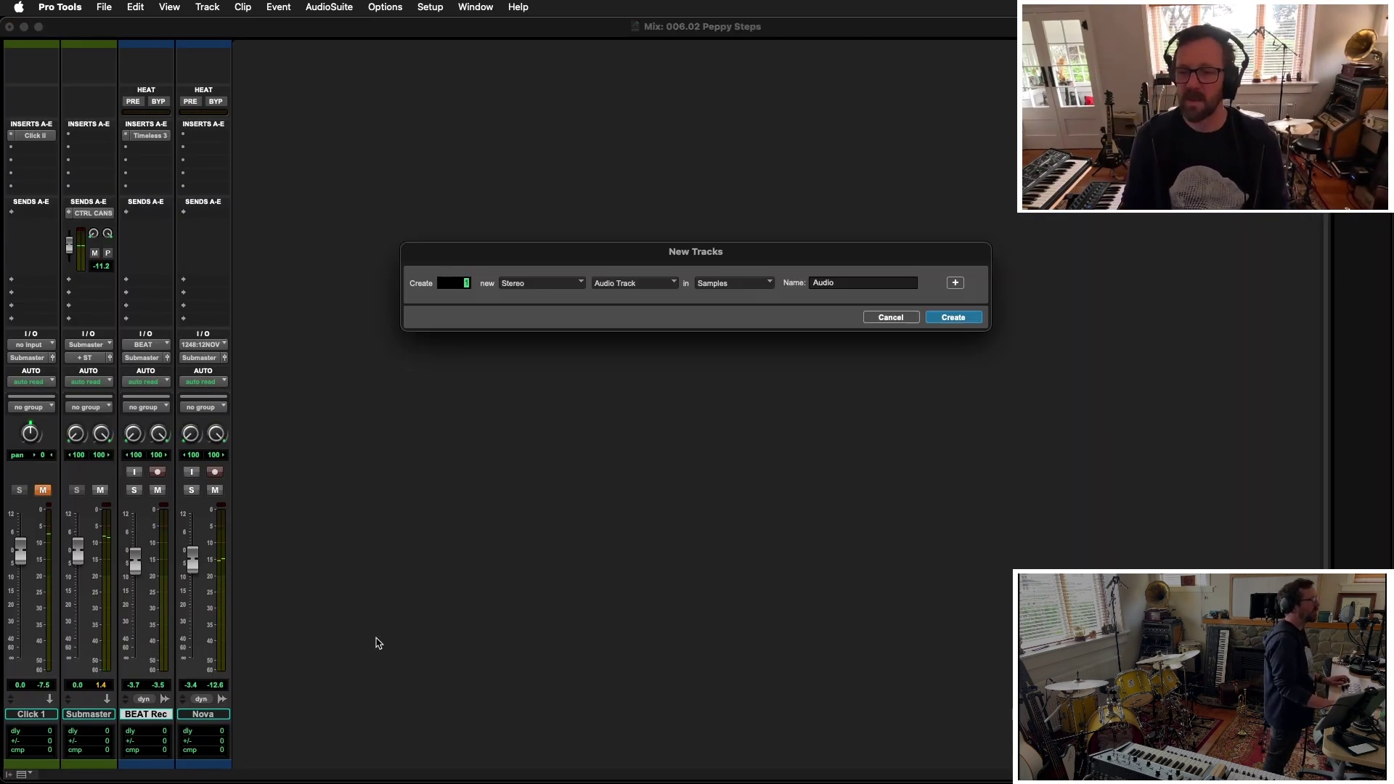
left_click(614, 283)
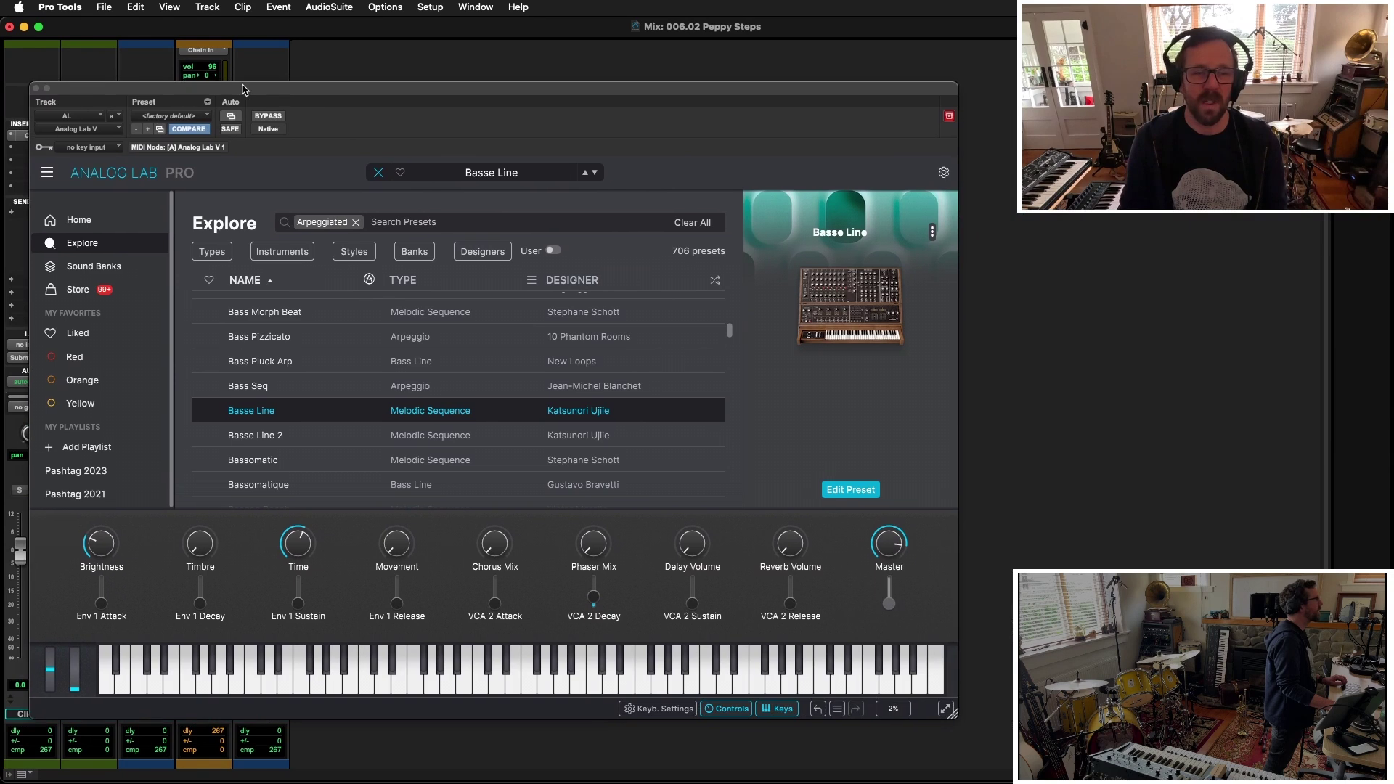
left_click_drag(243, 89, 231, 87)
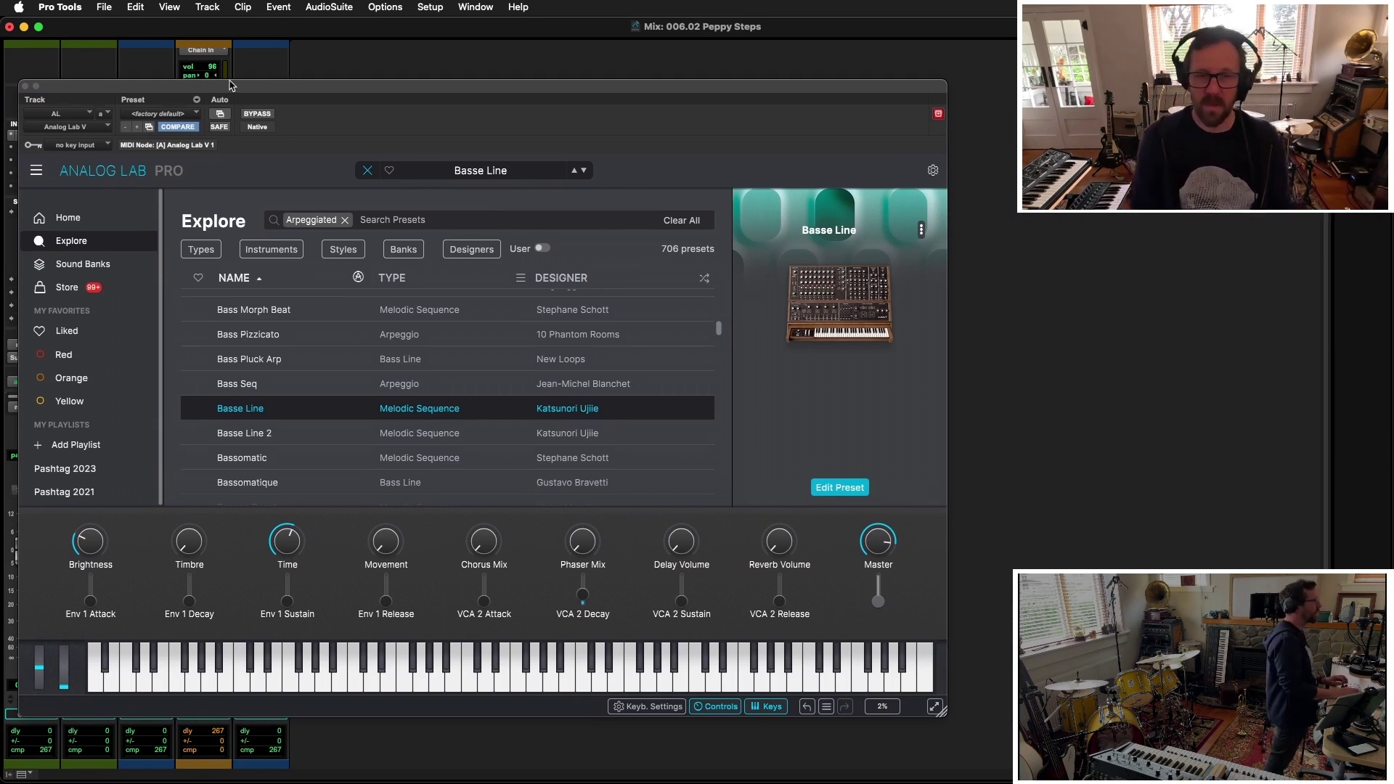
left_click_drag(232, 86, 236, 67)
key("Down")
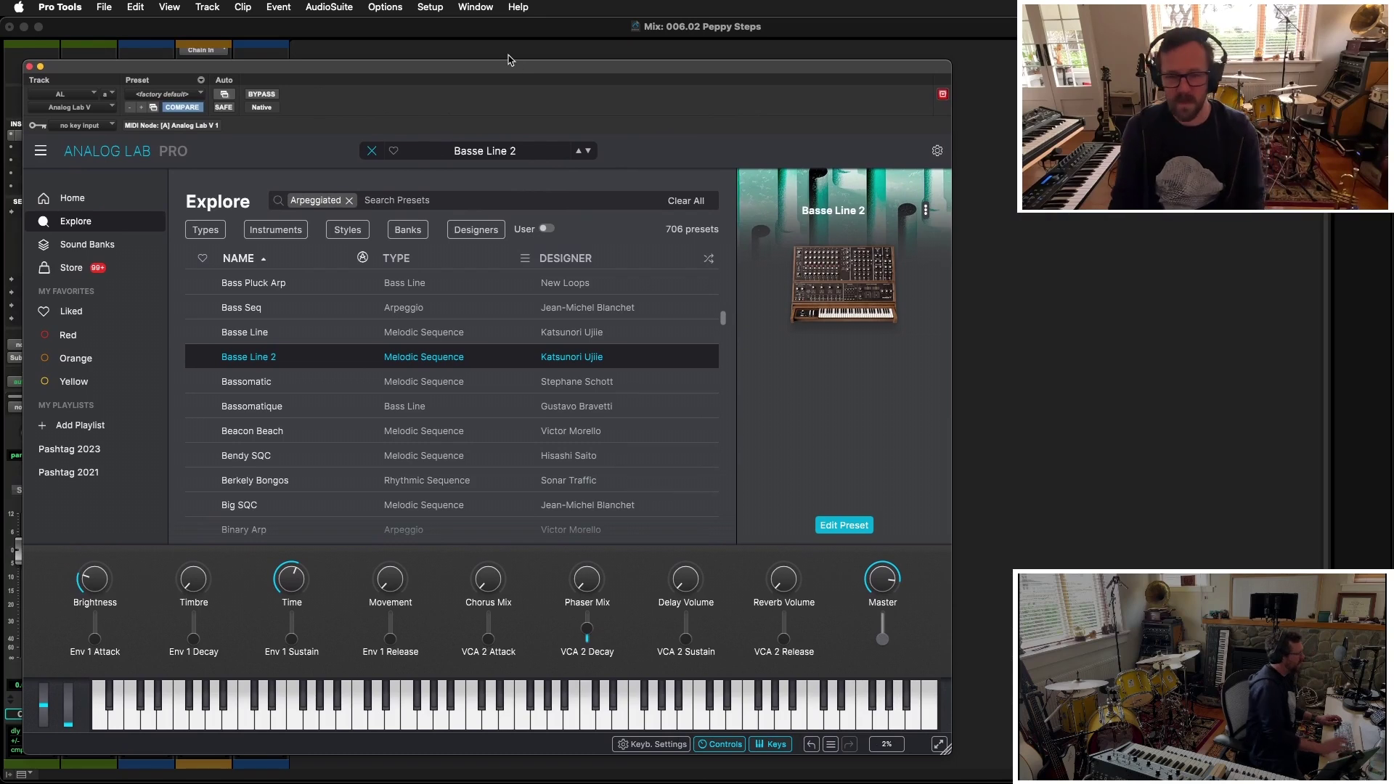
key("Down")
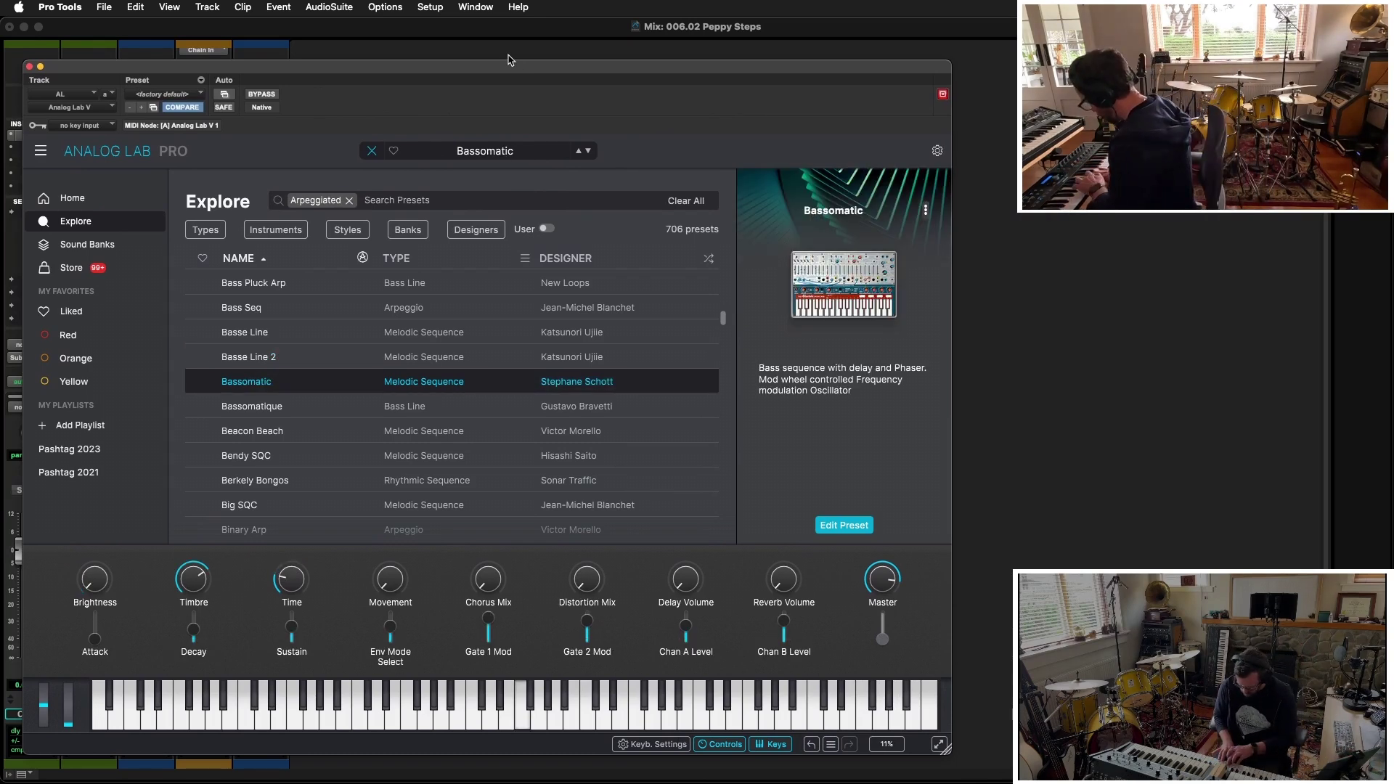
key("Down")
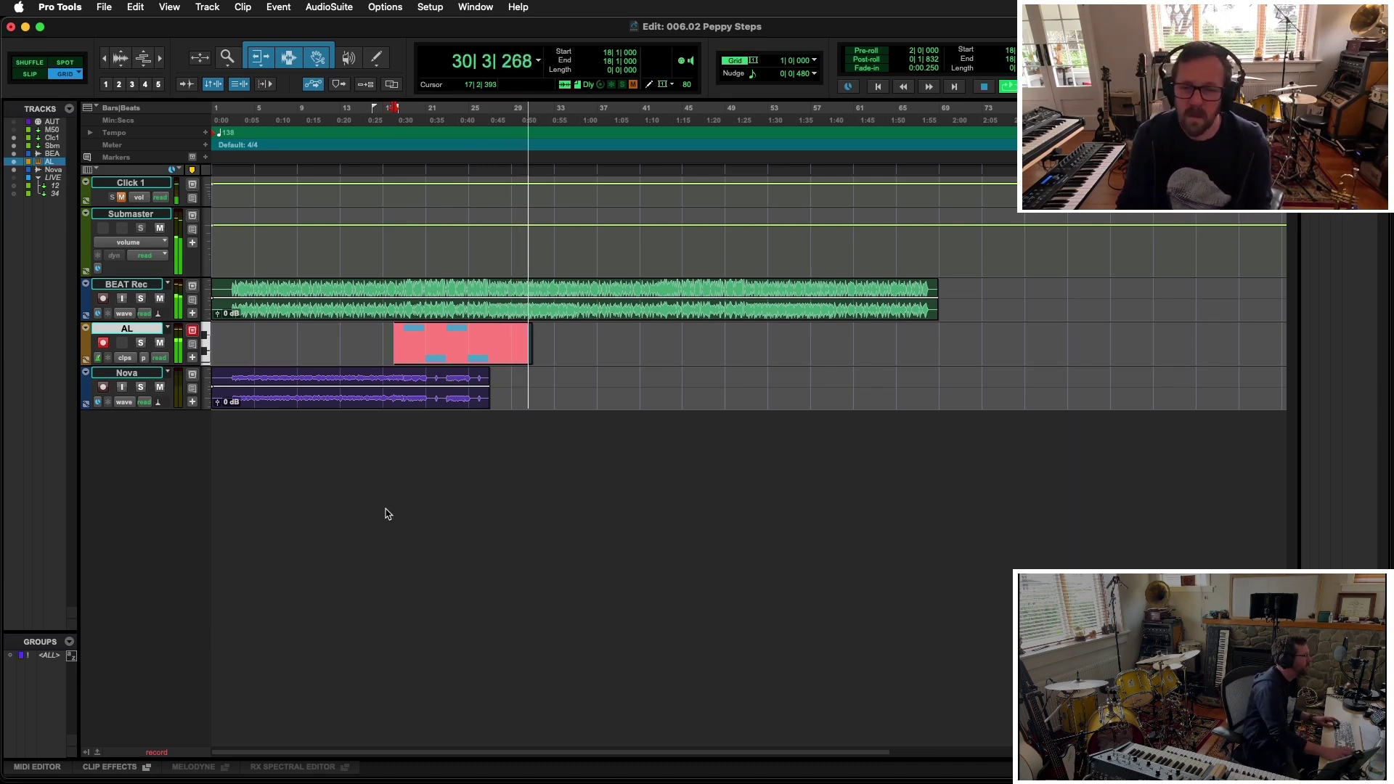
Stop recording on the AL track and trim the end of its new MIDI clip to bar 28
key("space")
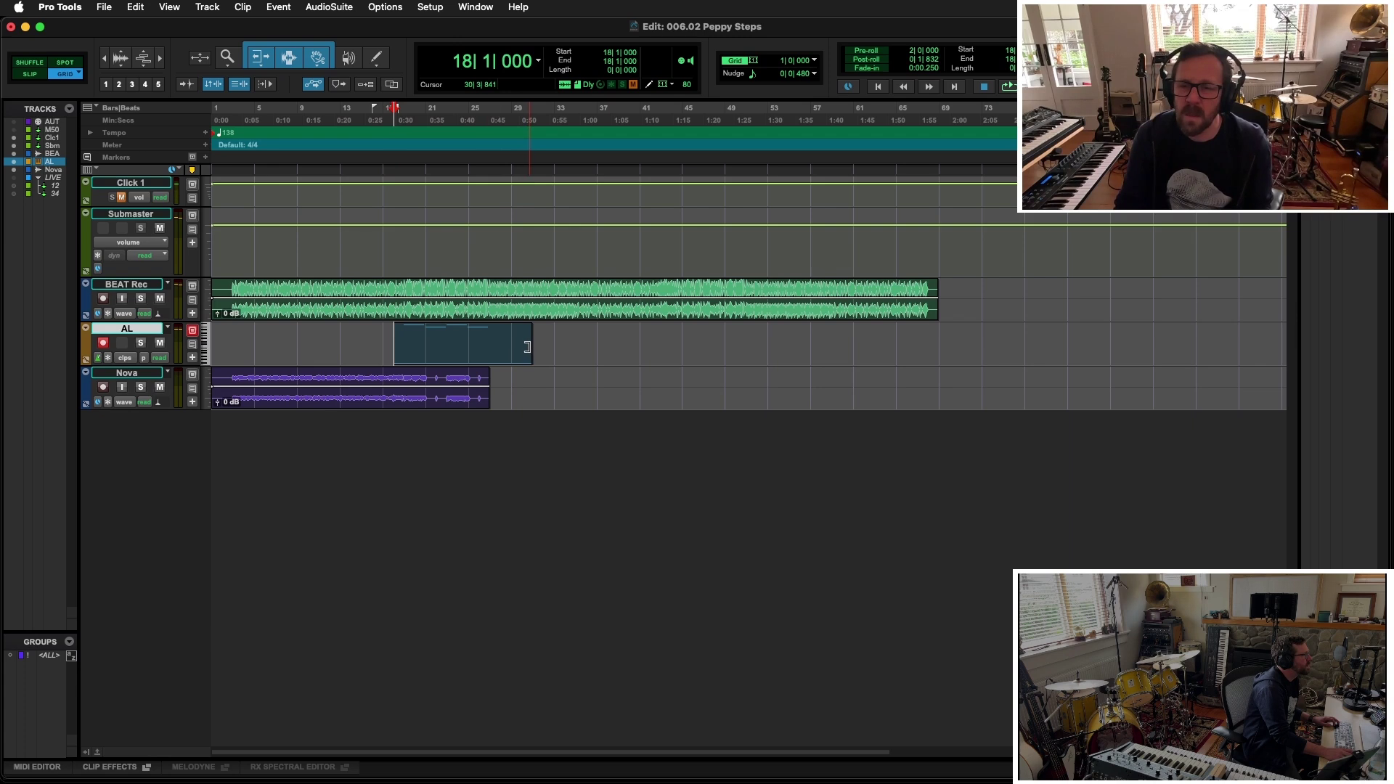
left_click_drag(527, 347, 501, 347)
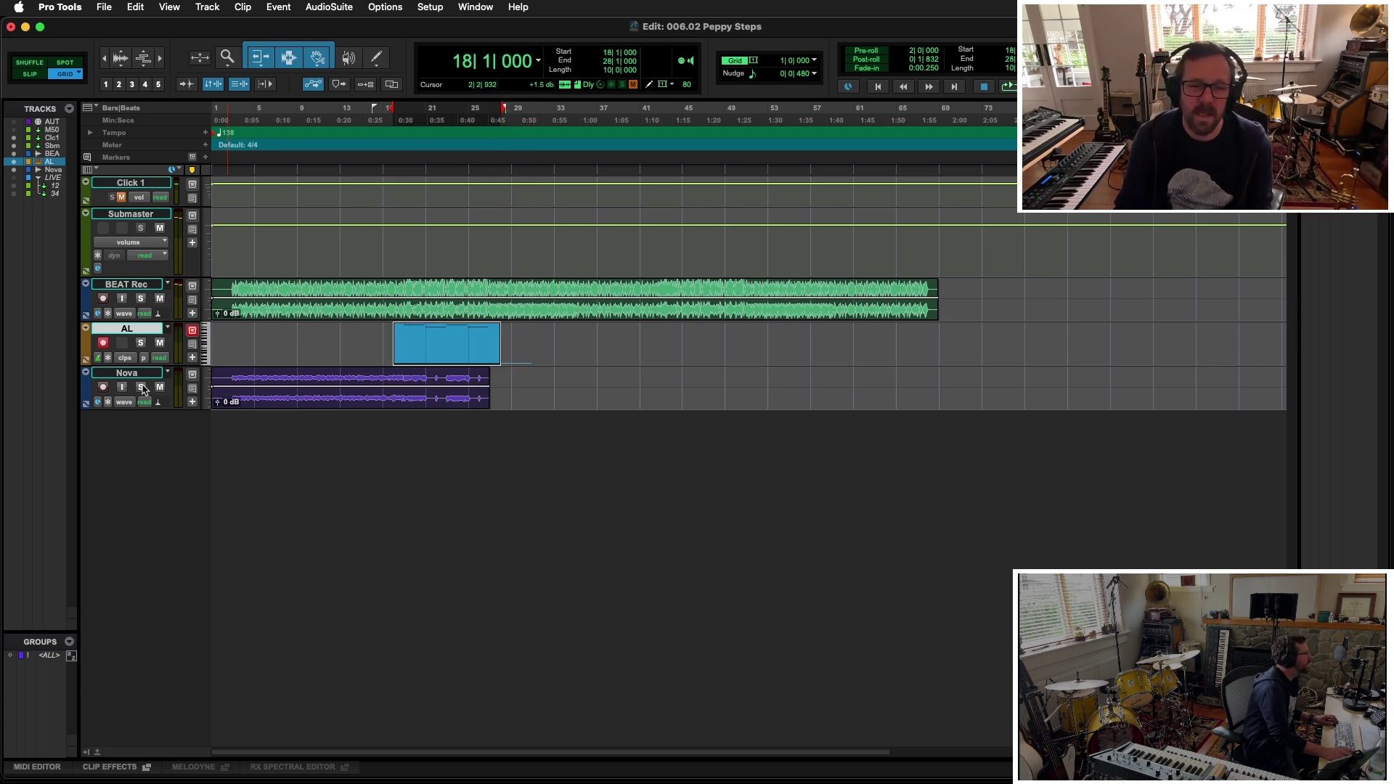
Open the AL clip in the MIDI Editor and delete the long, very low C-2 note running beneath the others
double_click(475, 356)
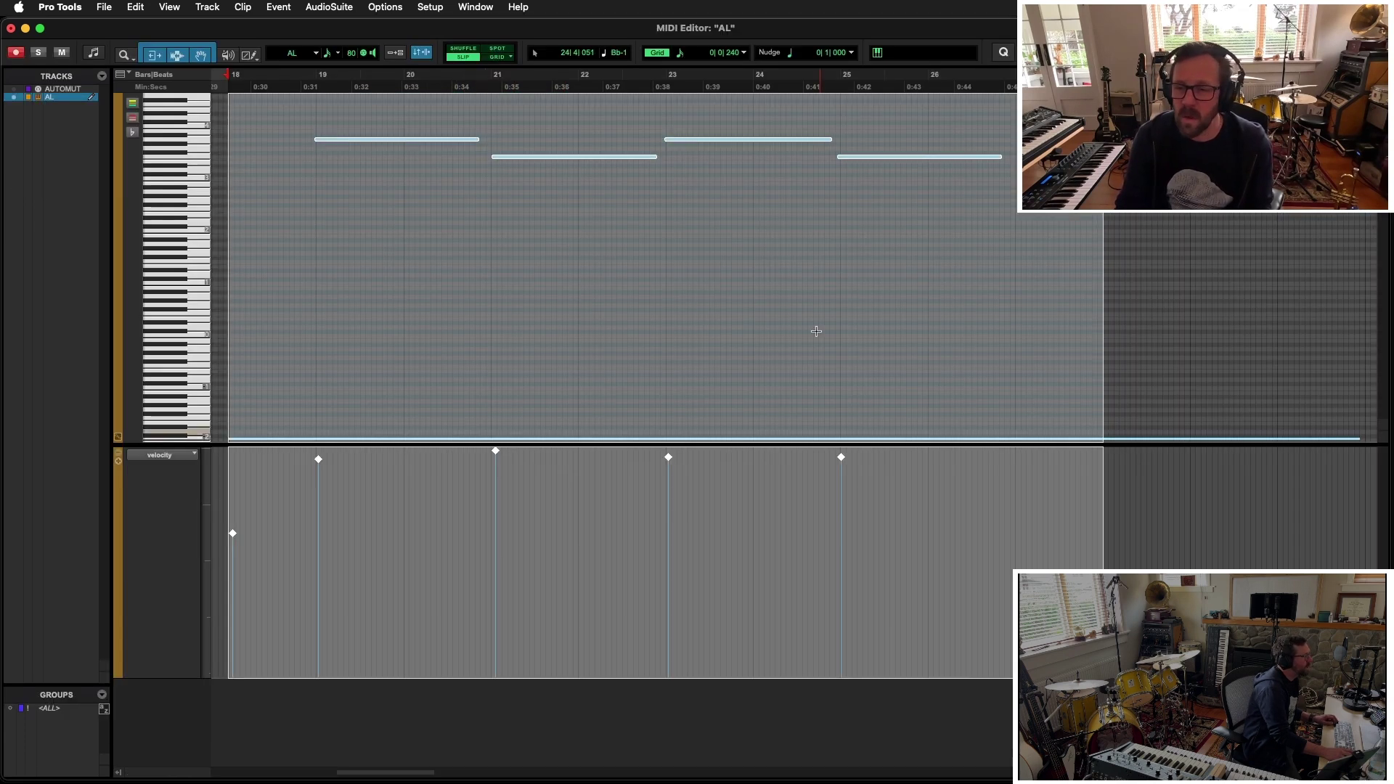
left_click(573, 377)
left_click(314, 440)
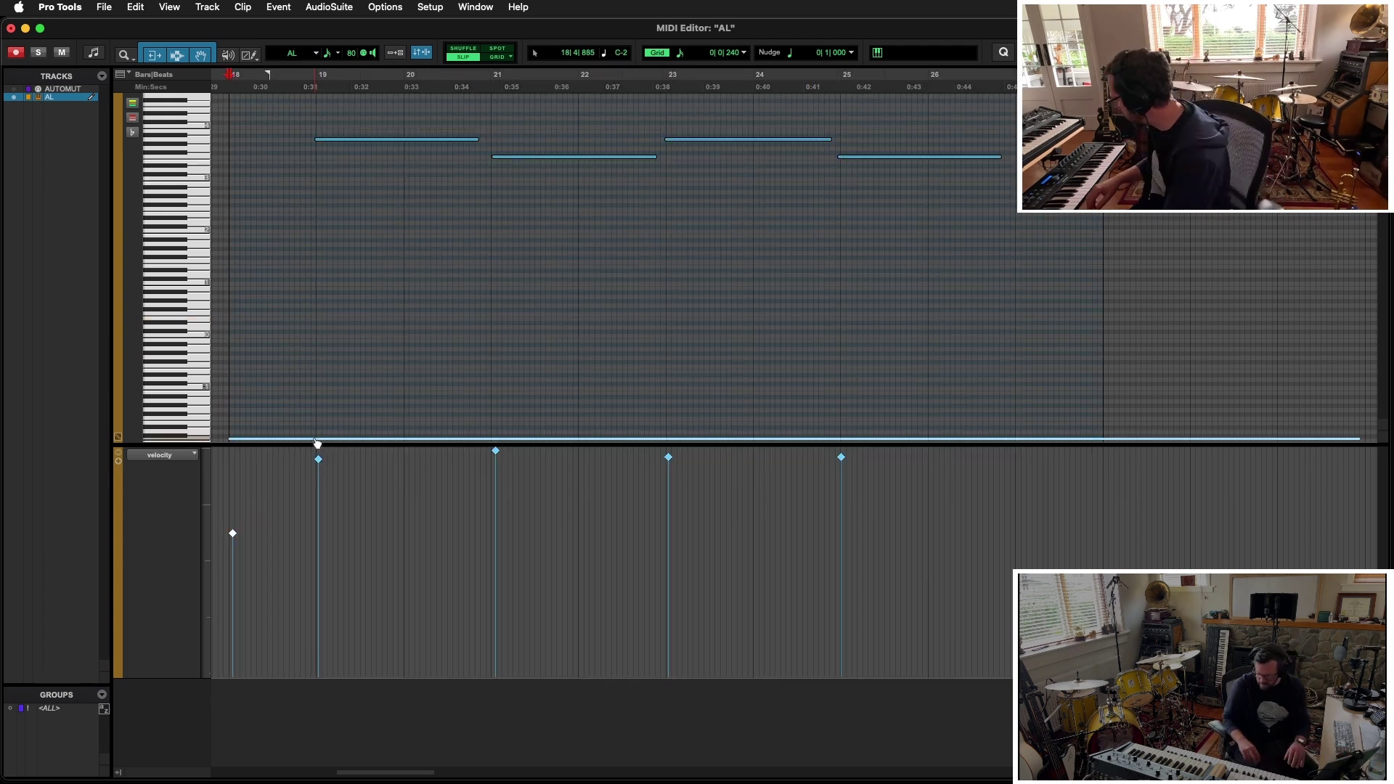
left_click_drag(317, 443, 317, 305)
key("Delete")
key("super+bracketleft")
Set the MIDI Editor to Grid mode, check the timing of the remaining notes from bar 19, and close the editor
left_click_drag(619, 119, 826, 272)
left_click(496, 57)
key("super+bracketright")
key("super+bracketright")
key("super+bracketright")
left_click_drag(855, 143, 861, 142)
left_click(1061, 240)
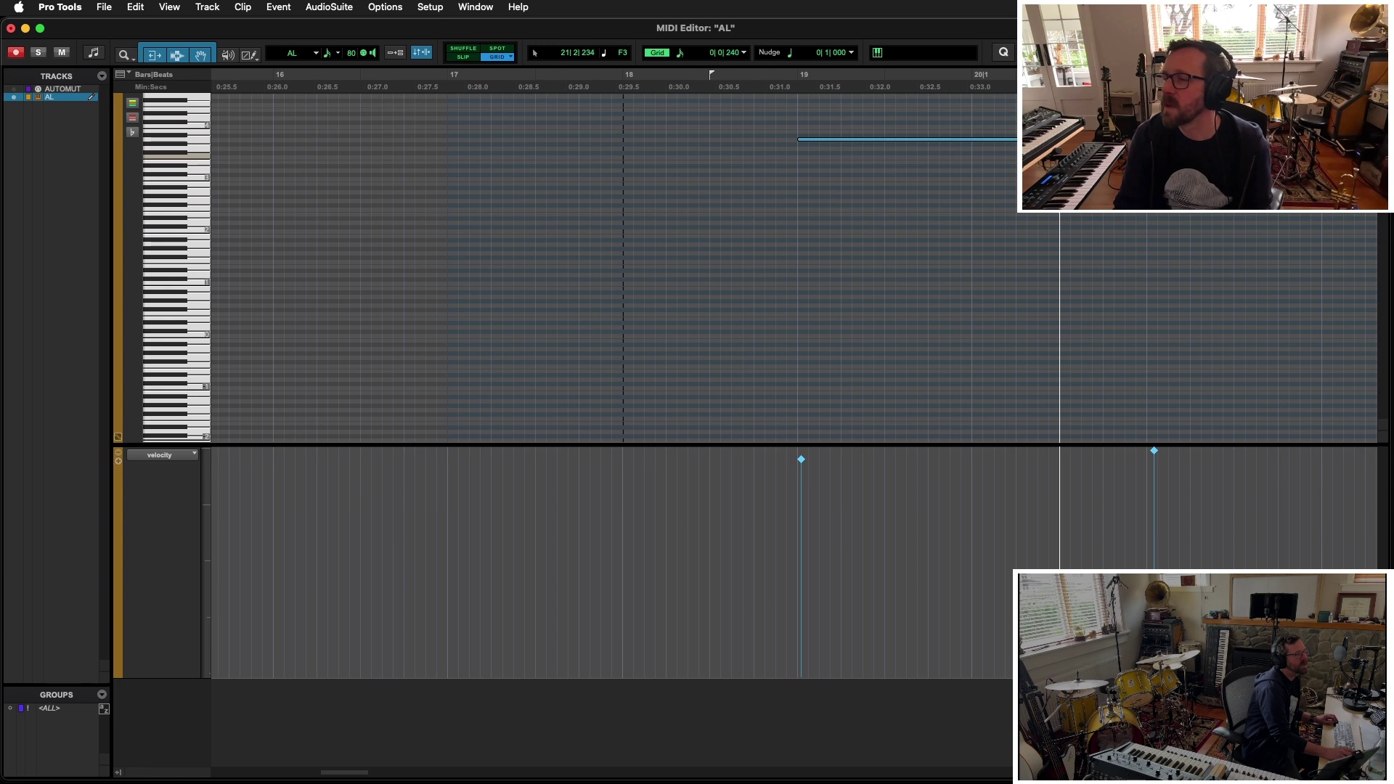
left_click(1169, 156)
key("super+bracketleft")
key("super+bracketleft")
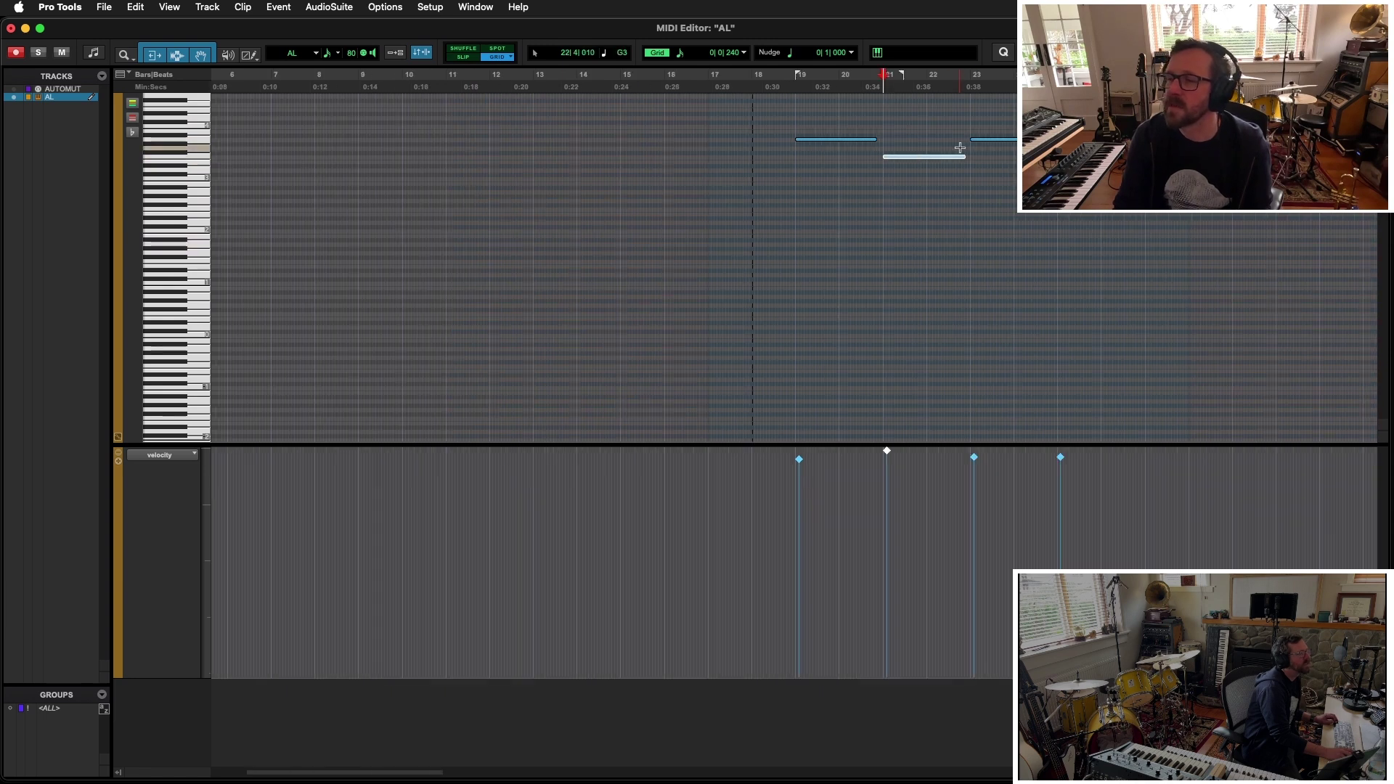
left_click(1057, 163)
key("super+w")
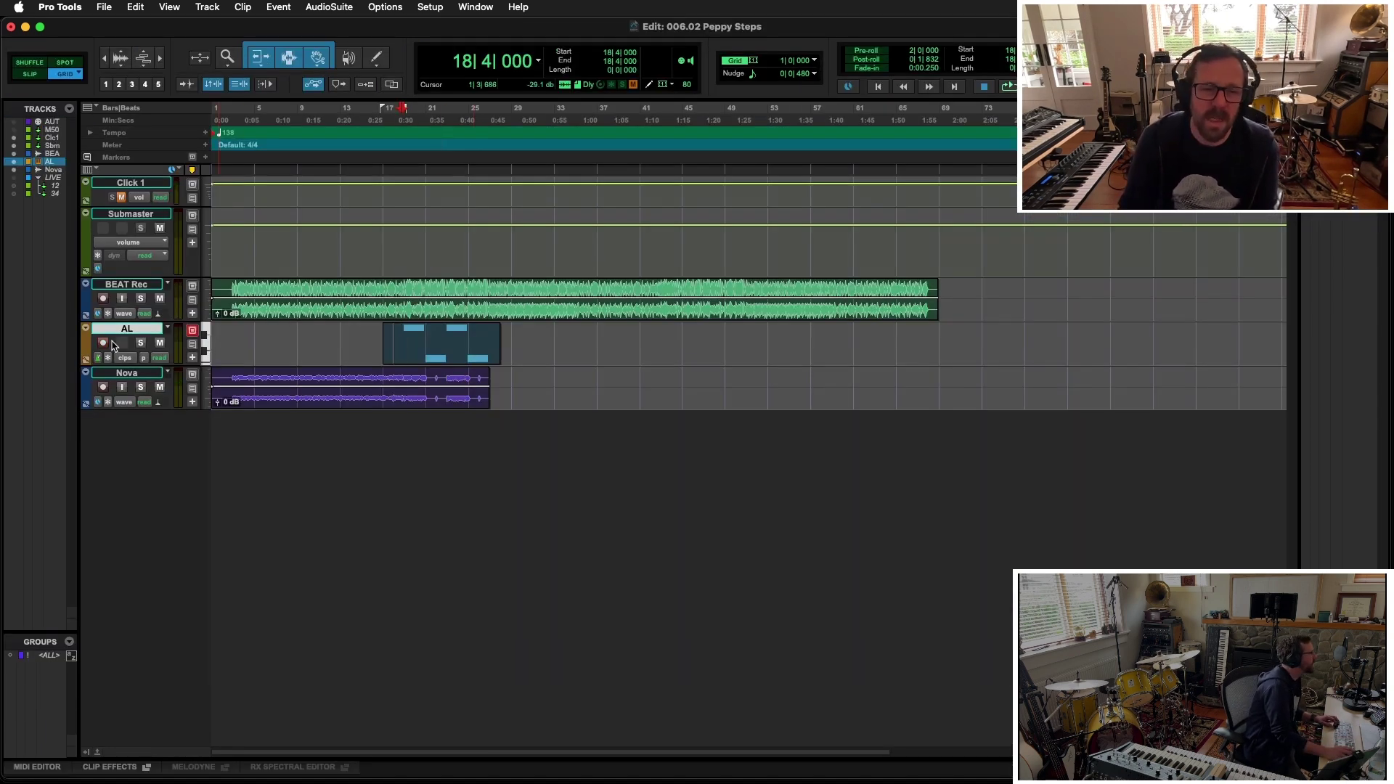
Rename the AL track as BeBoop
double_click(110, 330)
type("Be")
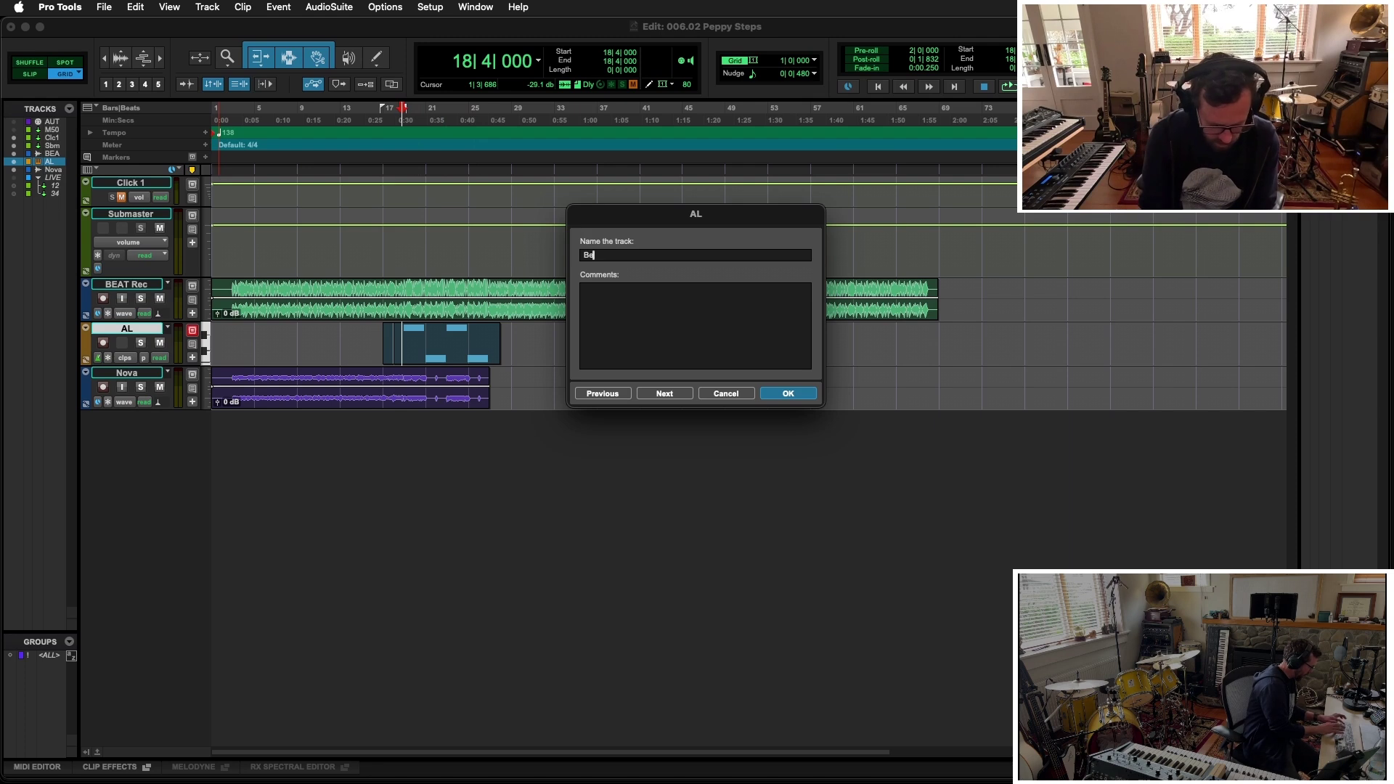
key("Return")
Create one new track from the ART ALab preset in the A-MrW-MX track presets
key("shift+super+n")
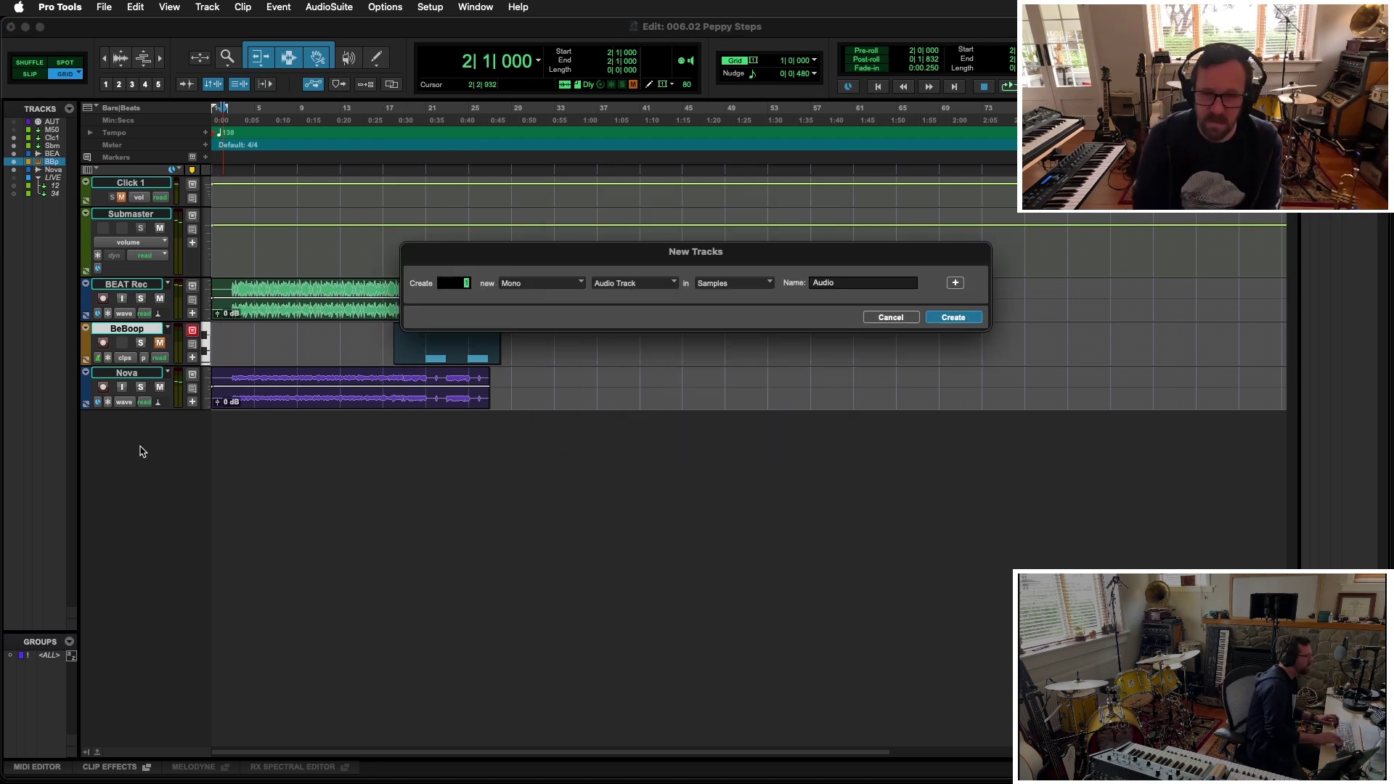
left_click(640, 293)
mouse_move(653, 383)
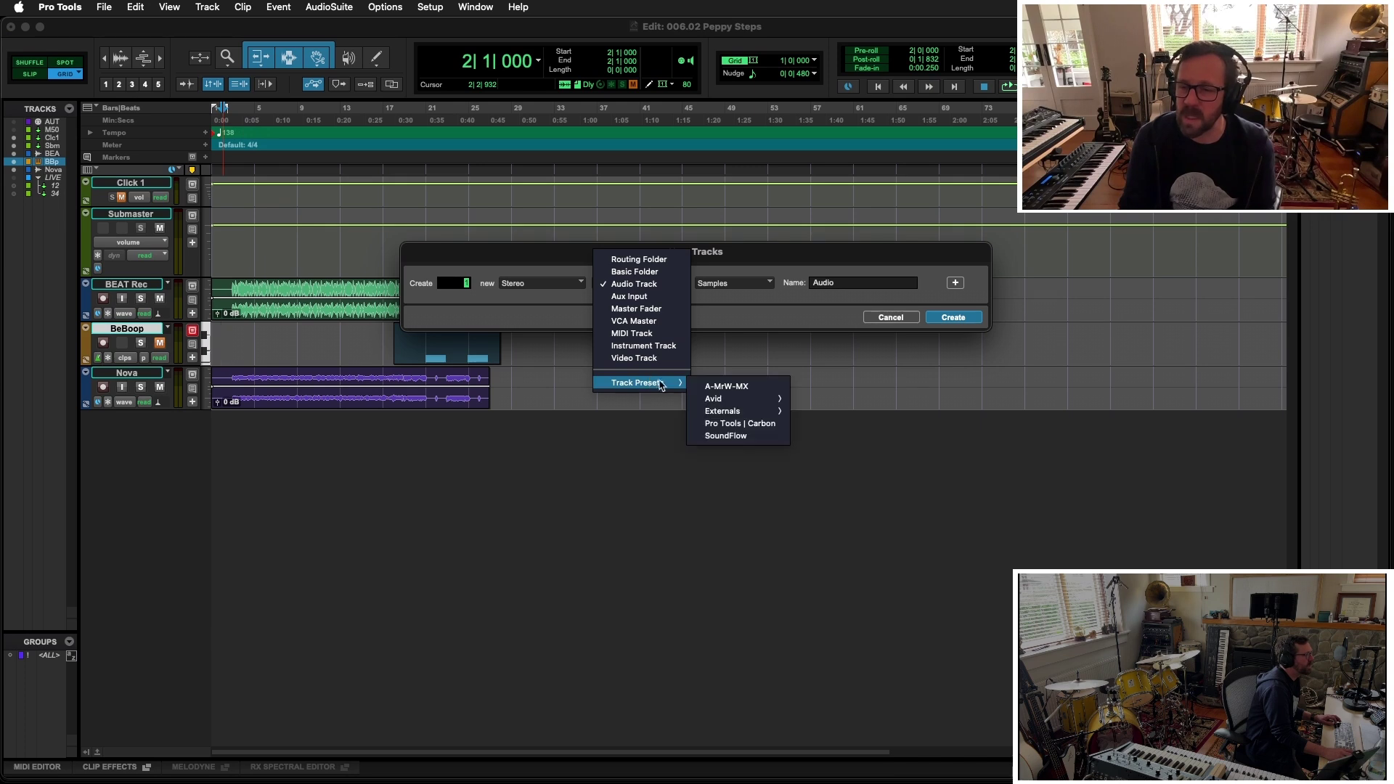
left_click(731, 387)
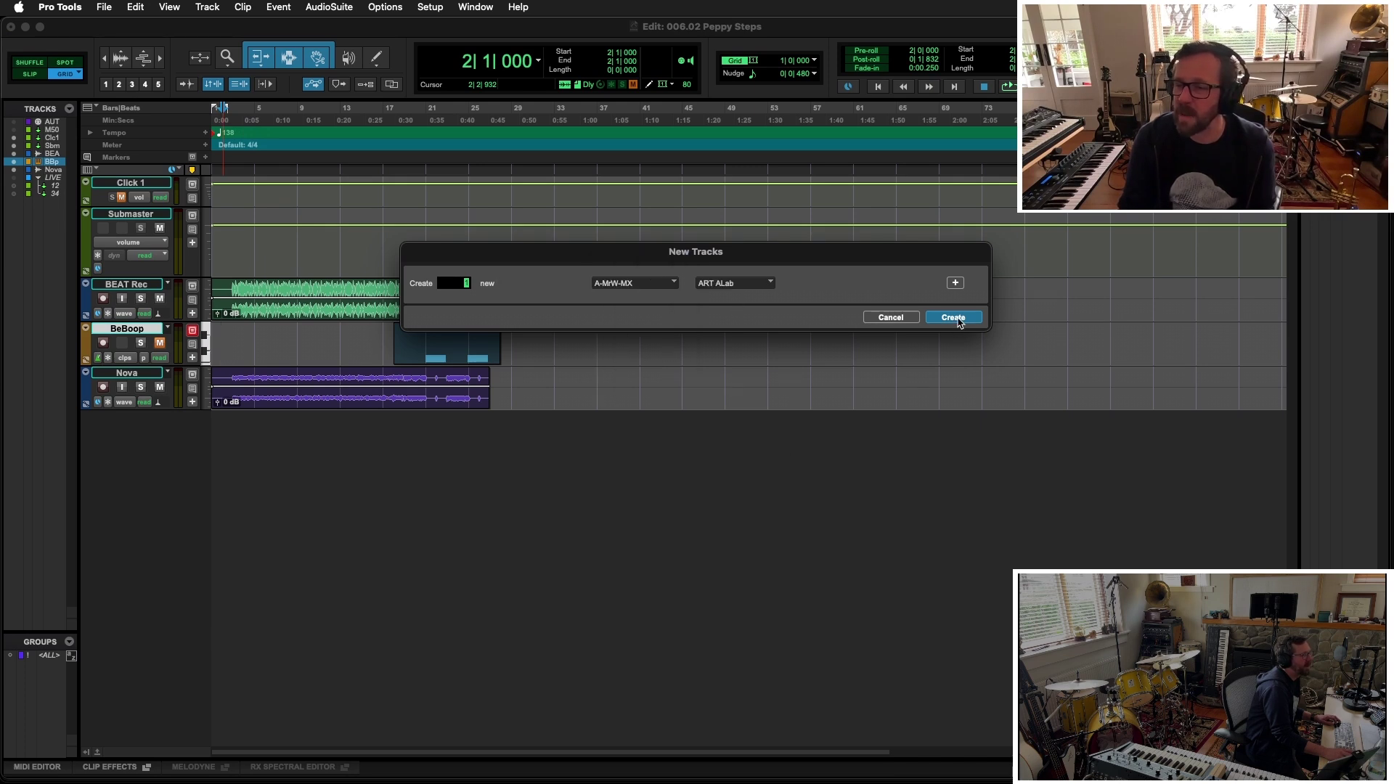
key("Return")
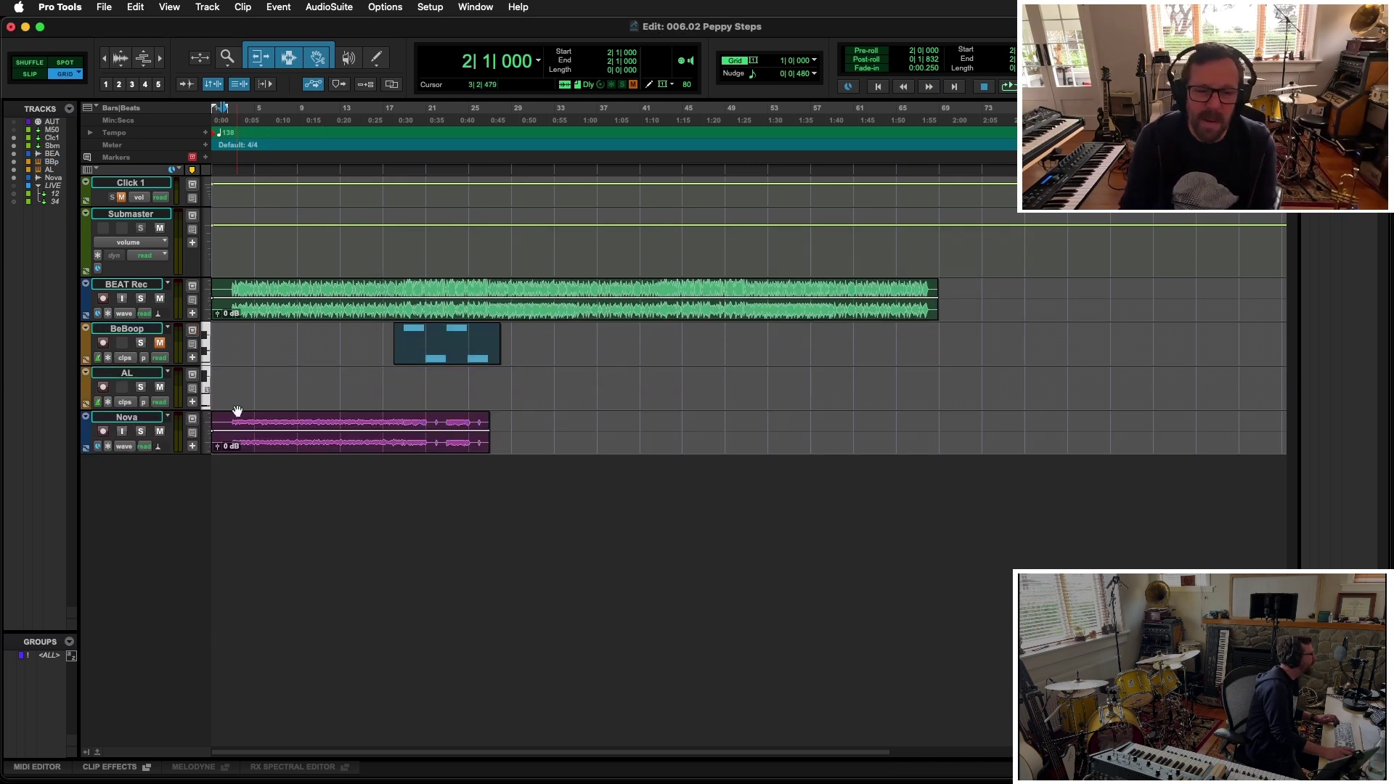
Open Analog Lab V on the new AL track from the mixer, load Lead For George, and toggle the track's record arming
left_click(152, 376)
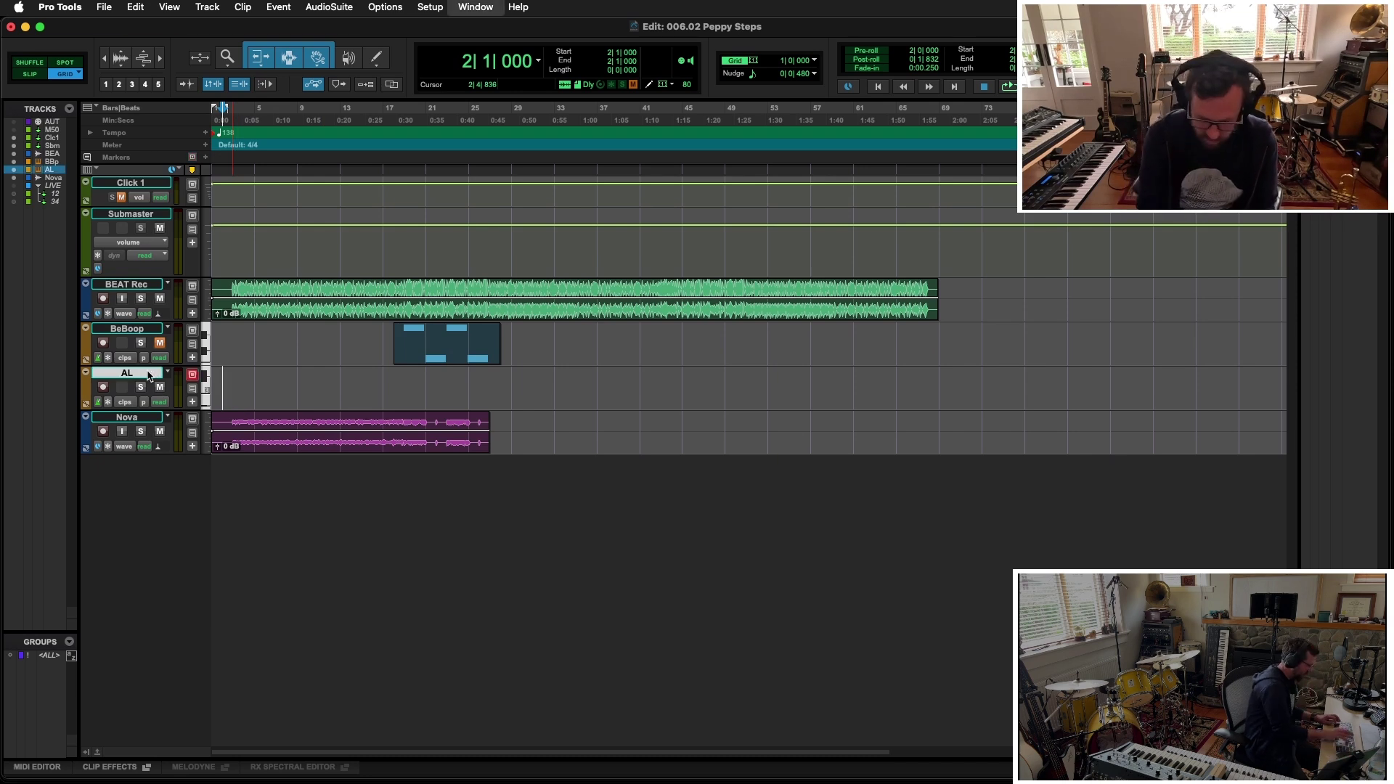
key("super+equal")
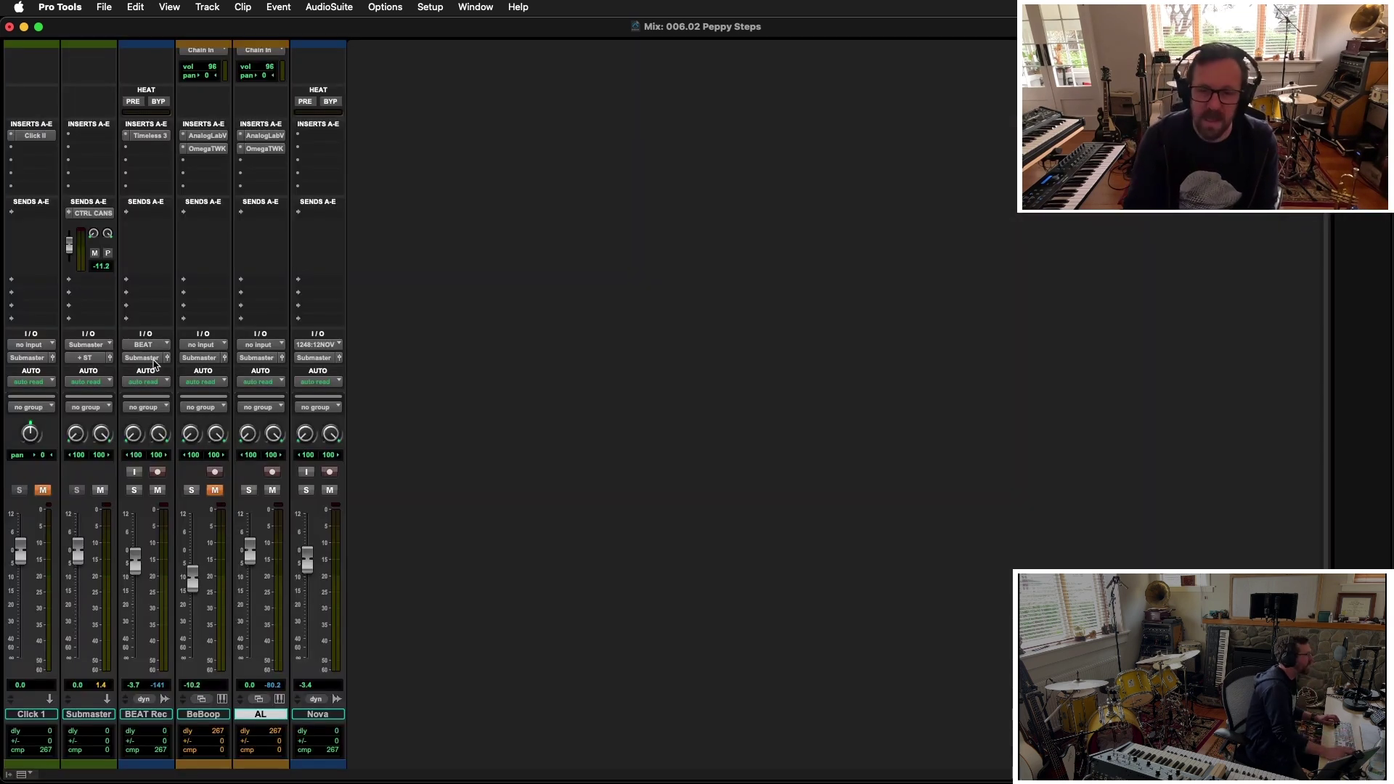
left_click(273, 140)
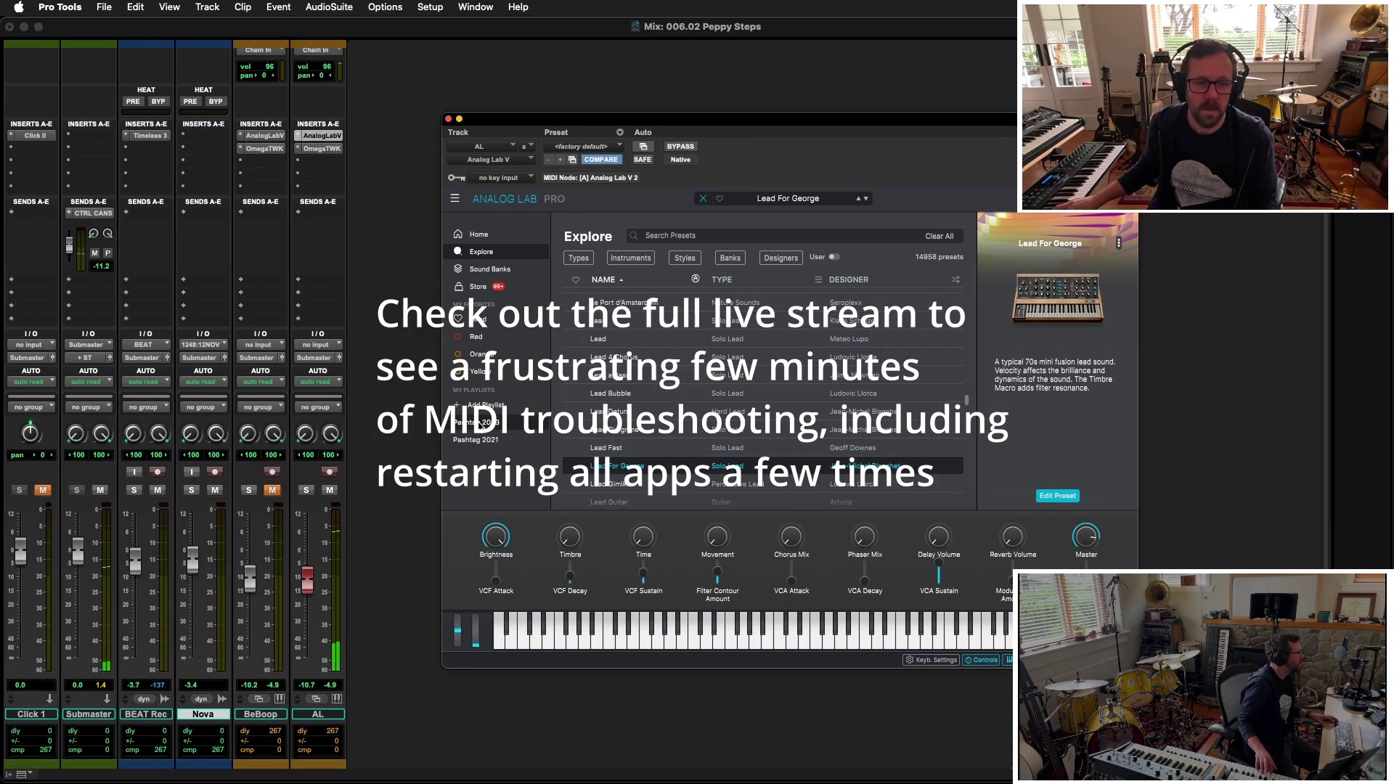
left_click(329, 472)
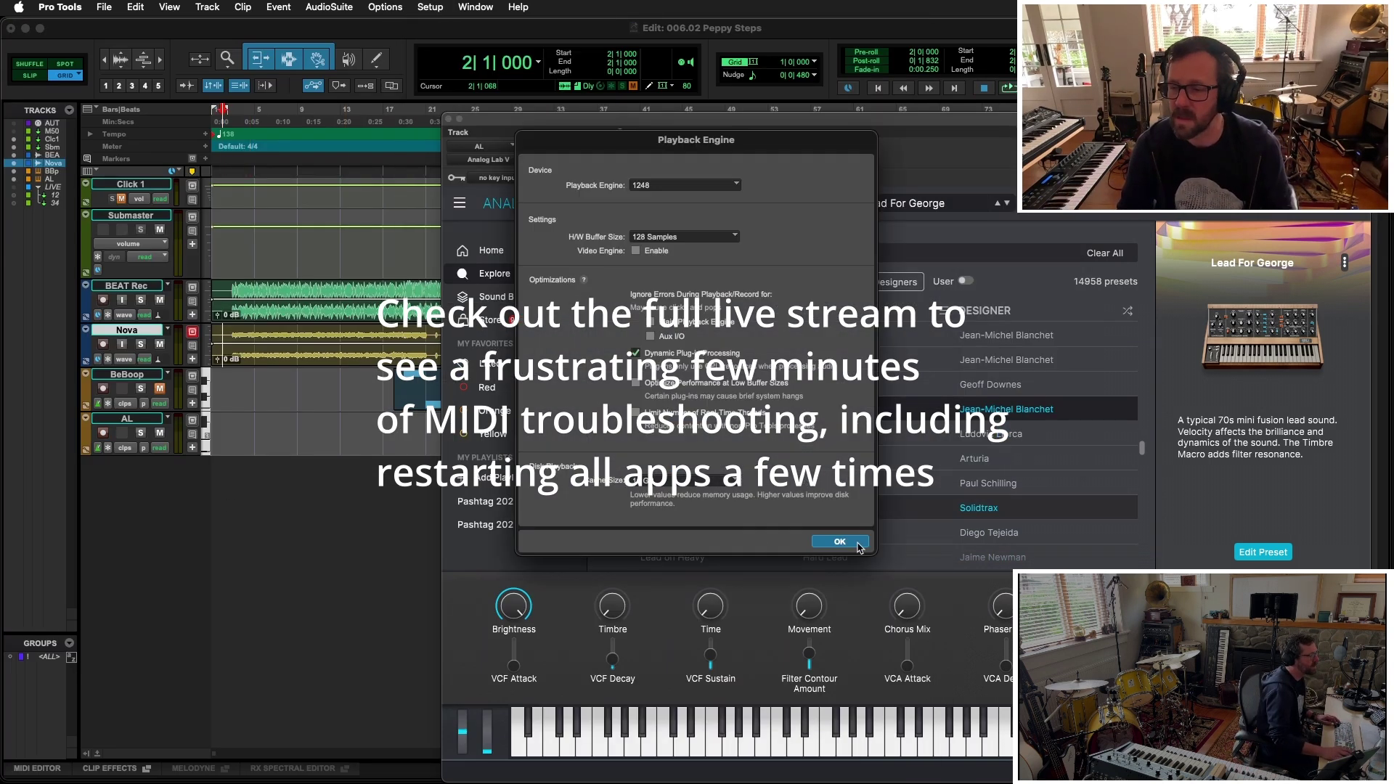
Accept the 1248 playback engine with a 128-sample buffer and set the MOTU 1248's clock mode to Internal
left_click(839, 542)
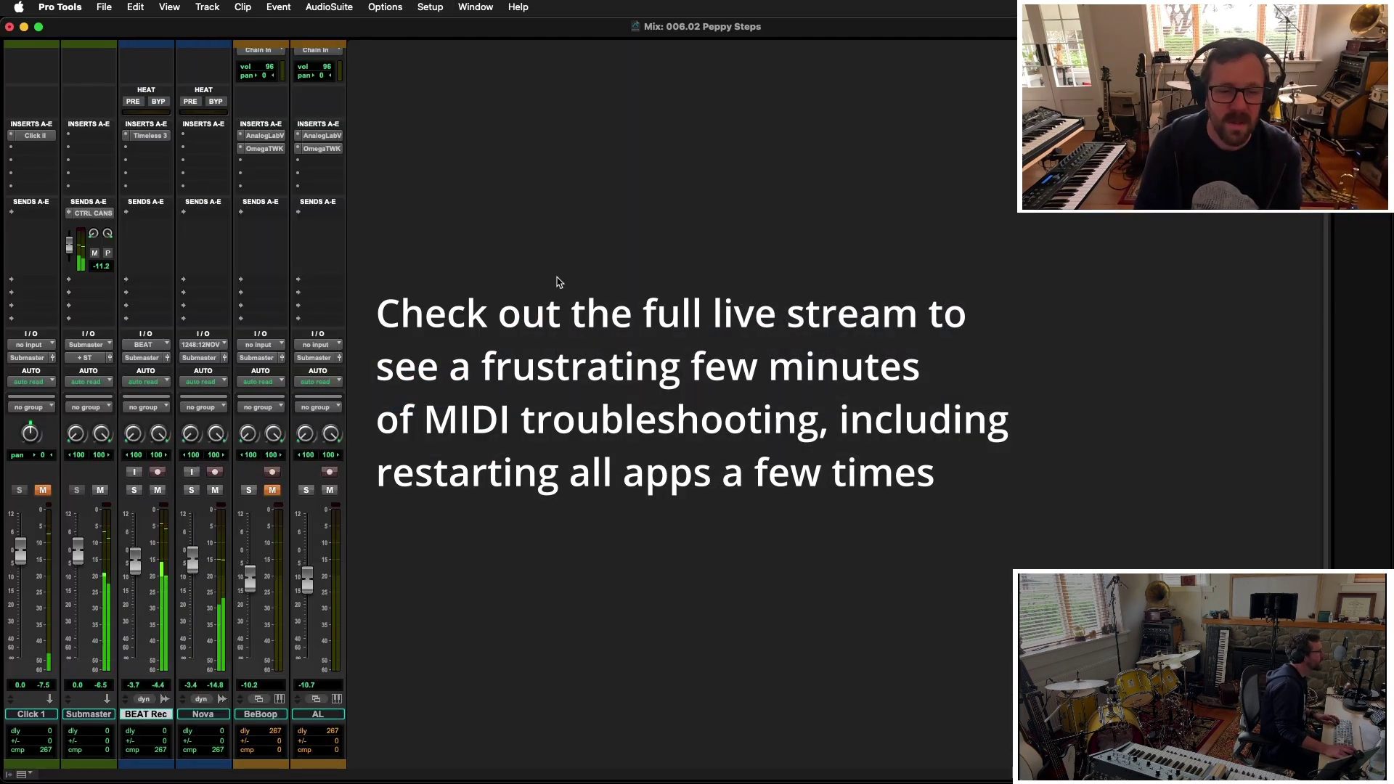
left_click(728, 166)
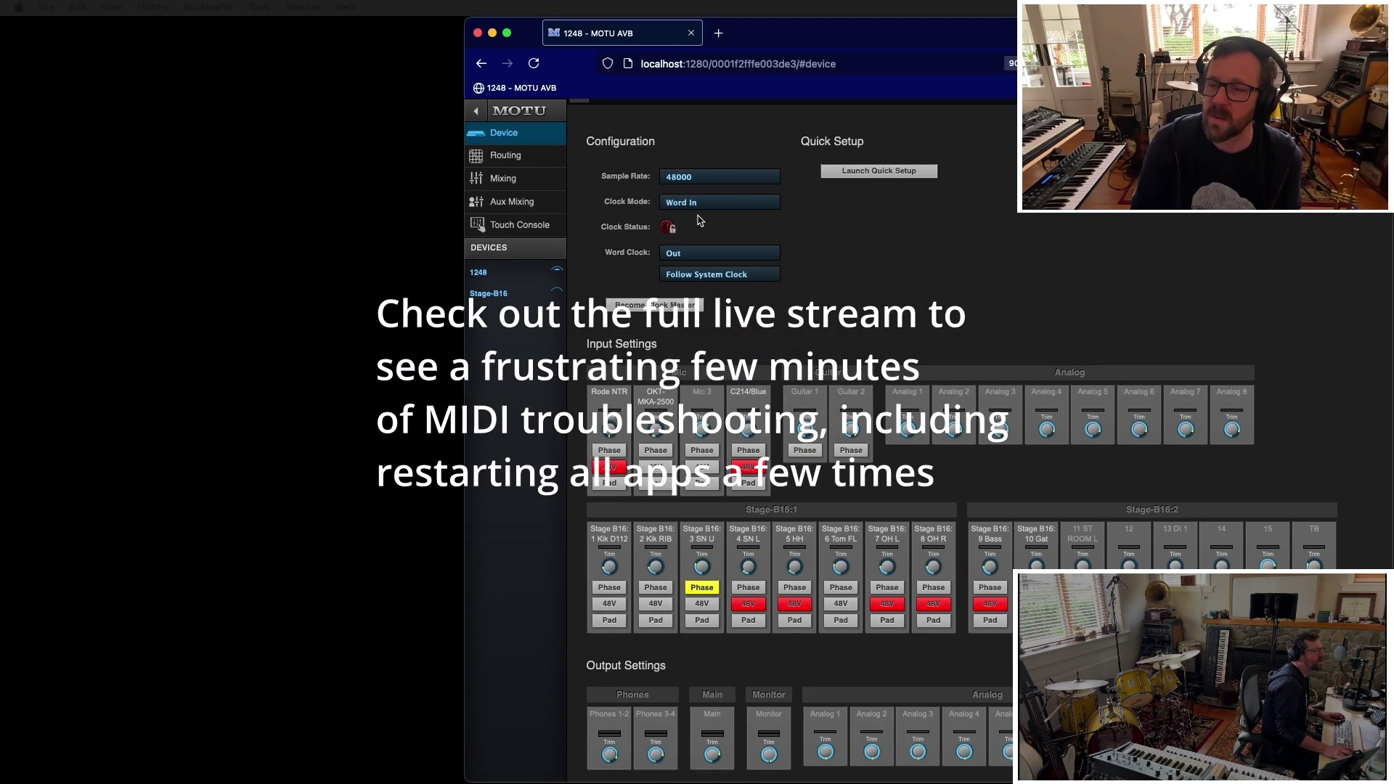
left_click(699, 221)
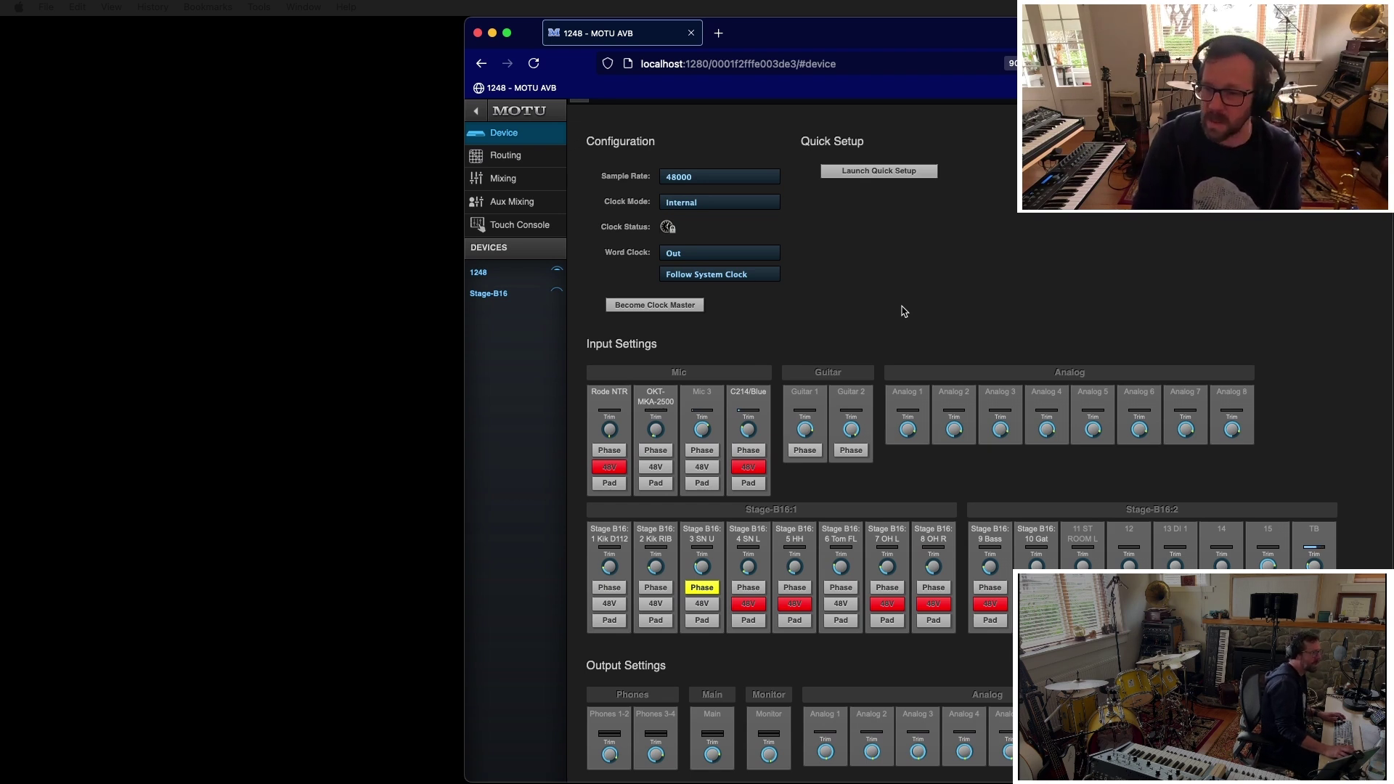
left_click(904, 312)
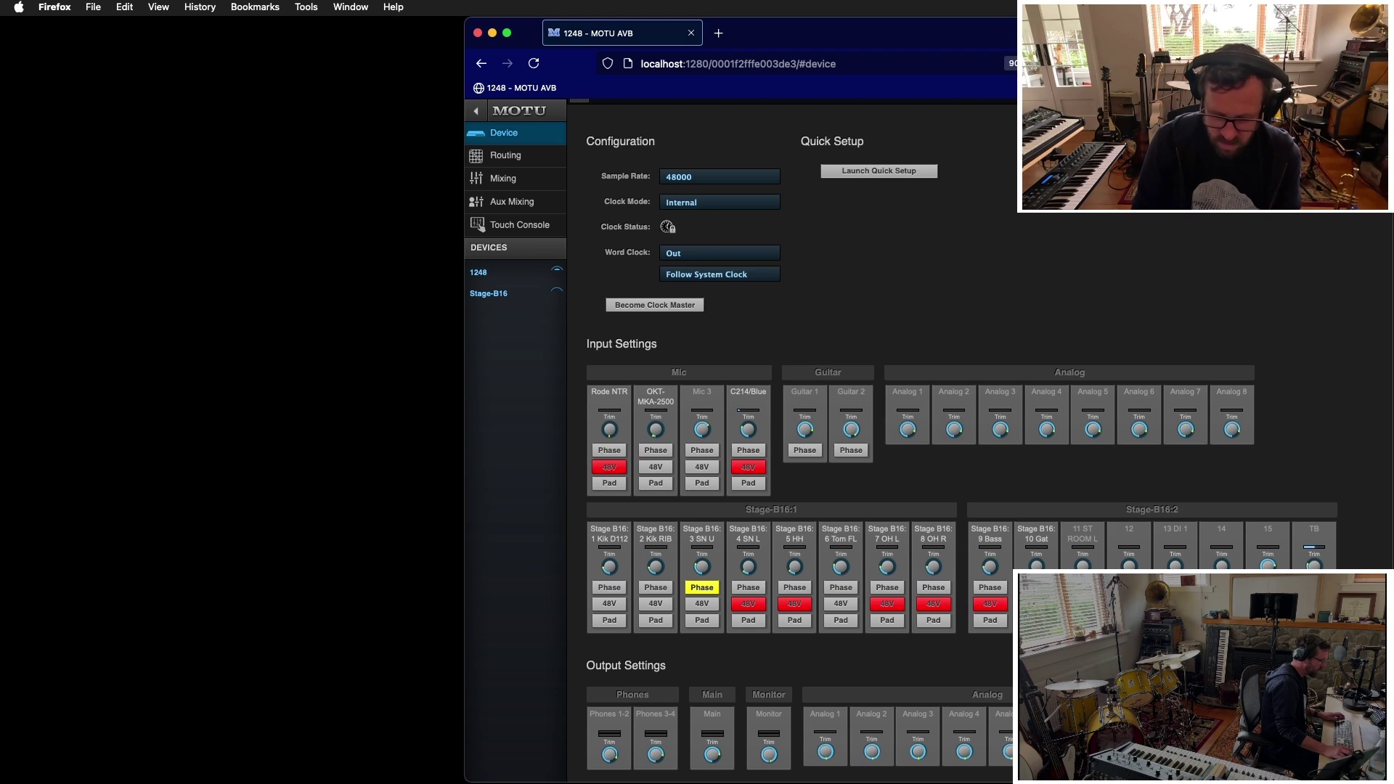
Switch back to Pro Tools and play the session from bar 3
key("super+Tab")
key("space")
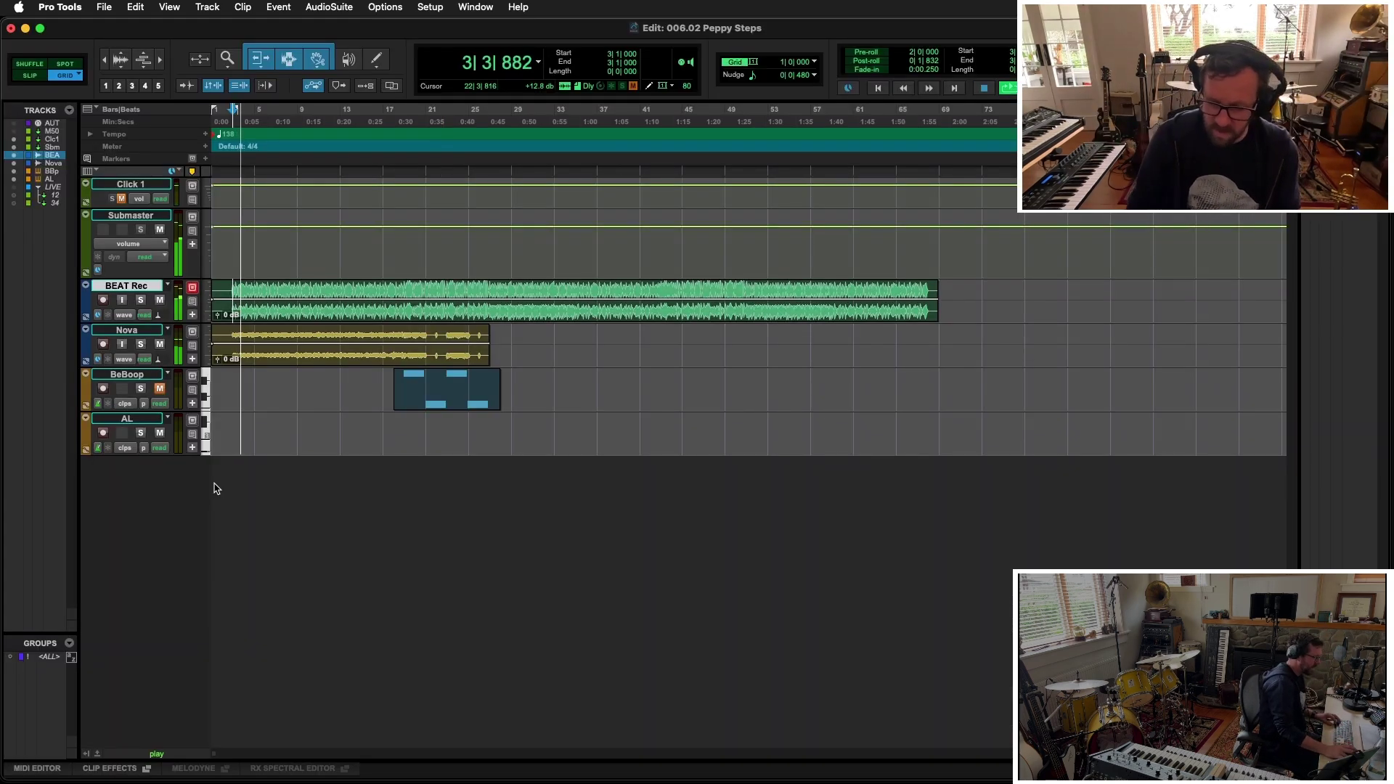
Stop playback, switch to the mixer, and move the AL track's Analog Lab V window over the channel strips
key("space")
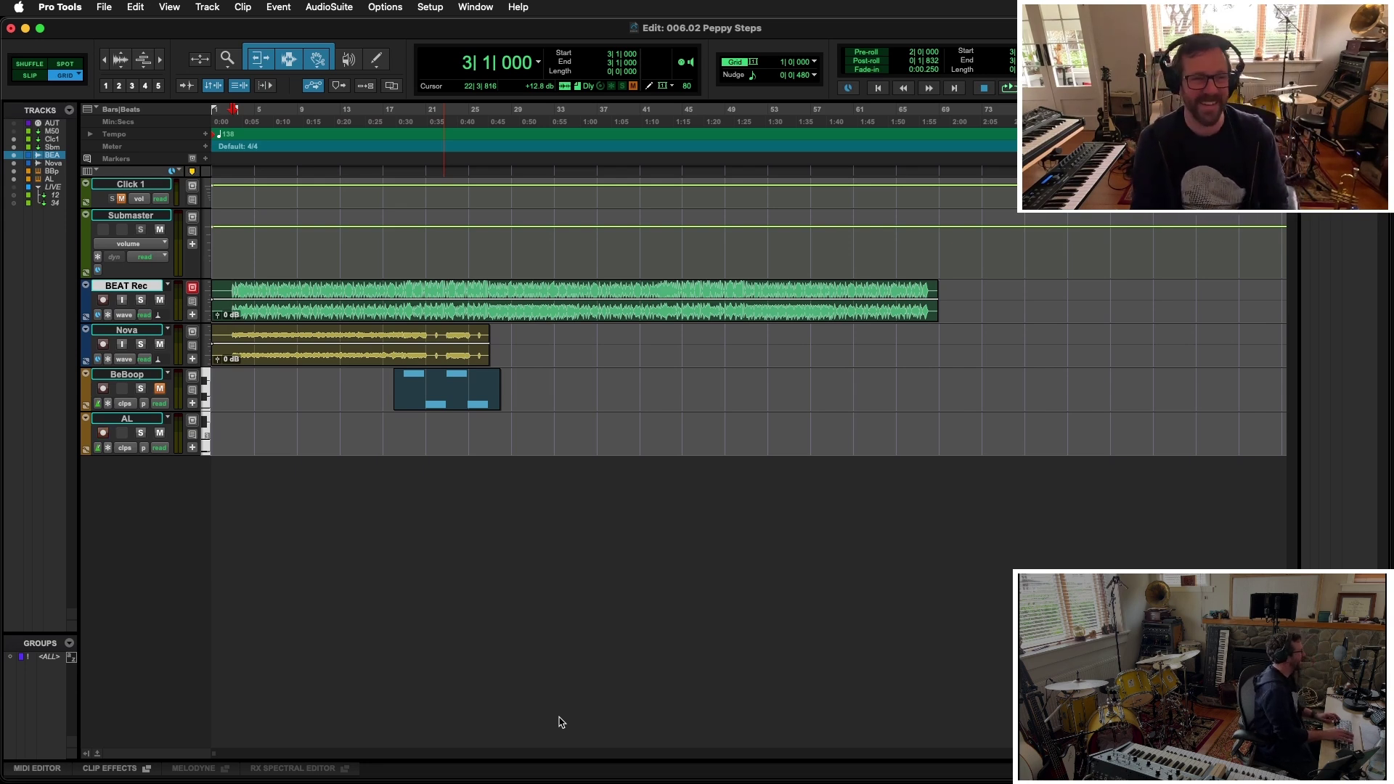
key("super+equal")
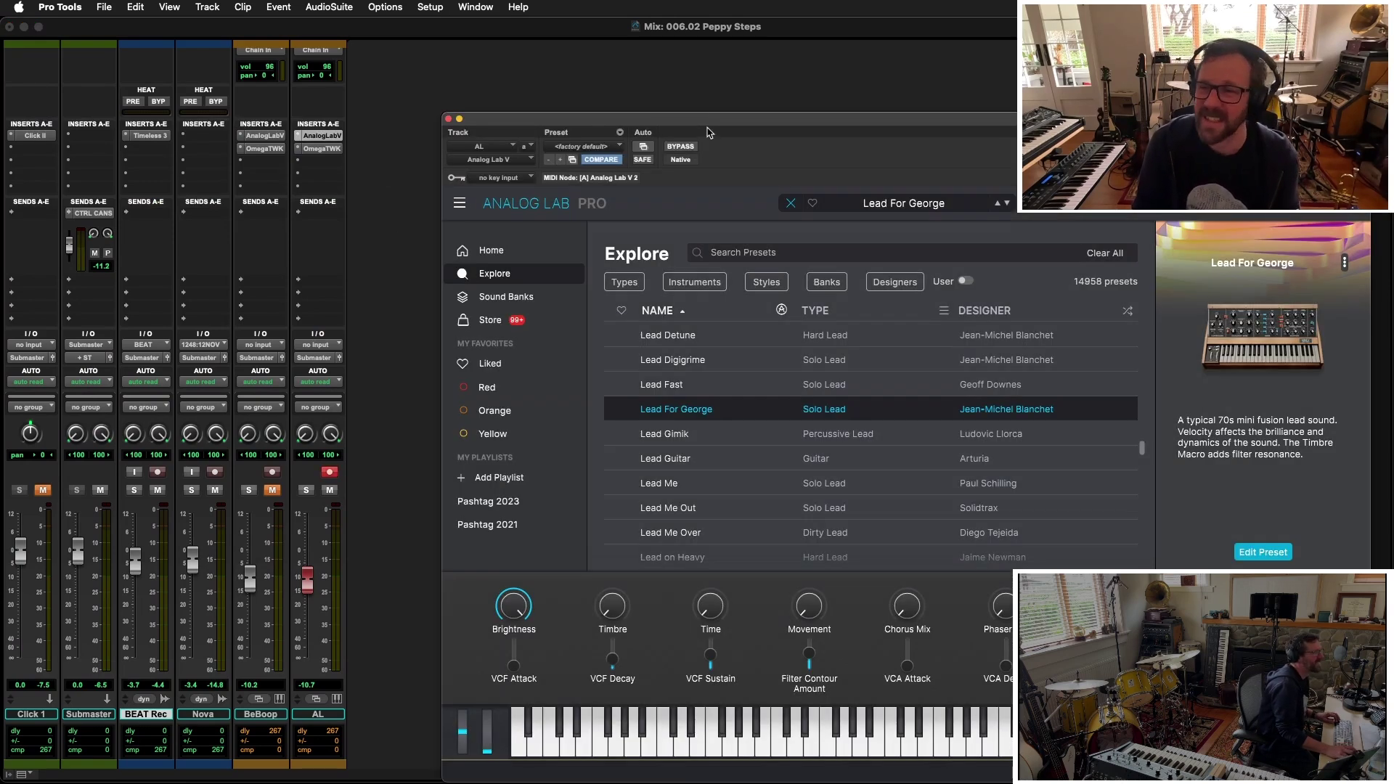
left_click_drag(711, 119, 271, 78)
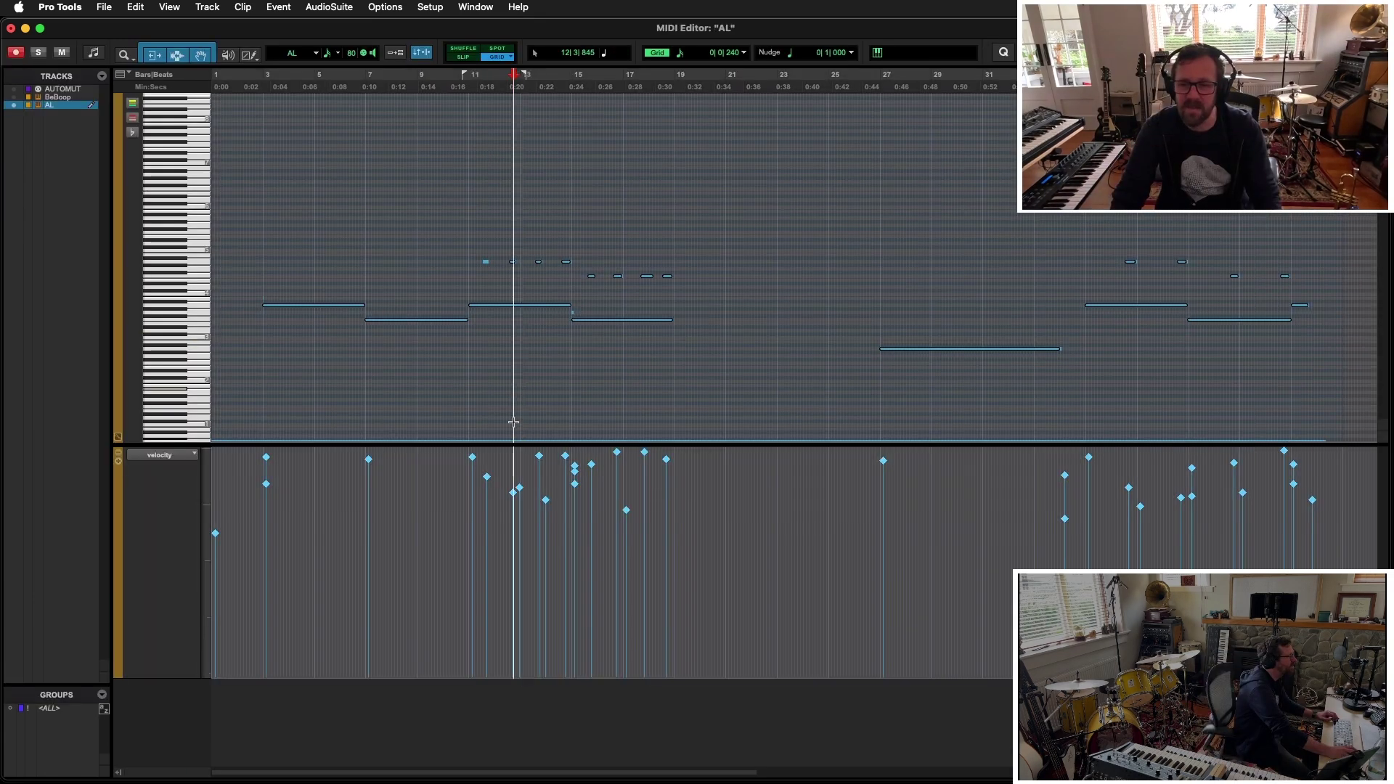
Stop playback, review the full span of recorded AL notes, and close the MIDI Editor
key("space")
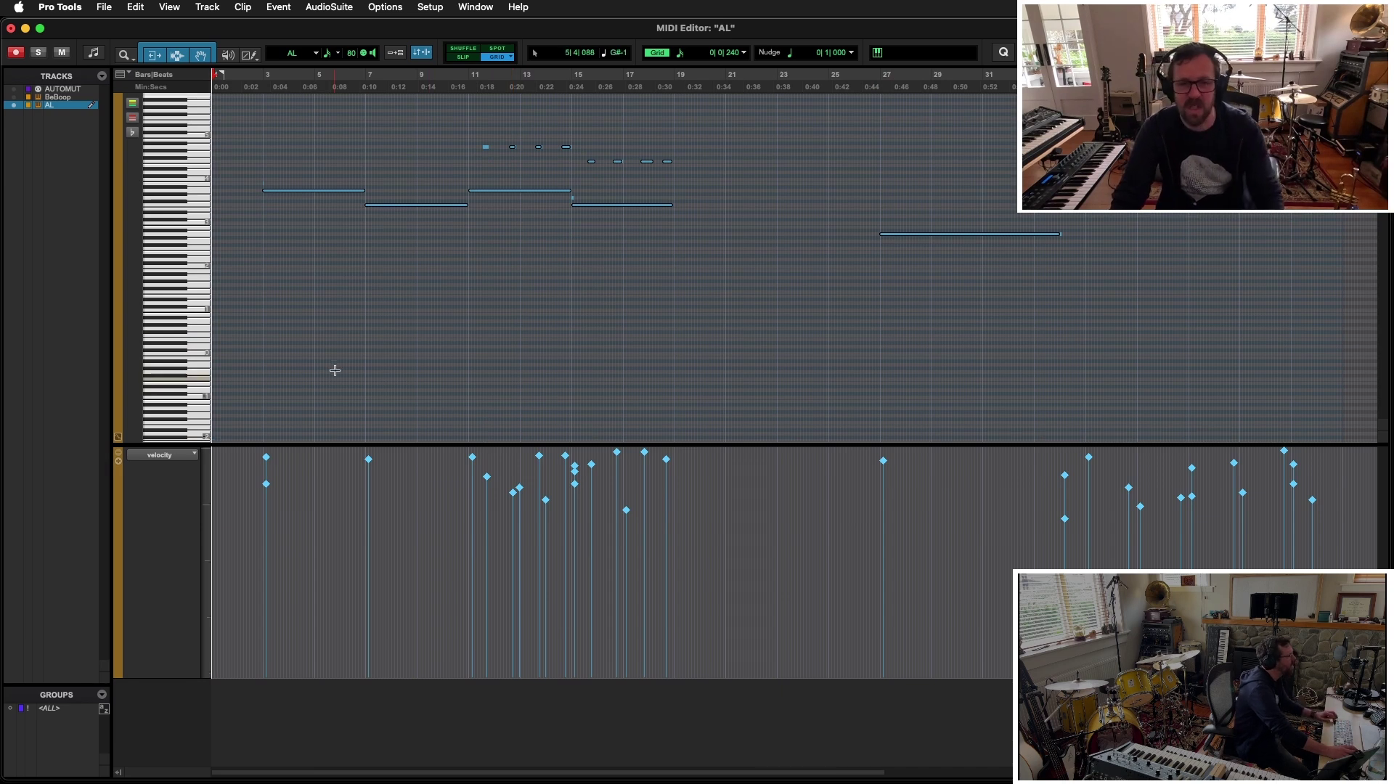
key("super+bracketleft")
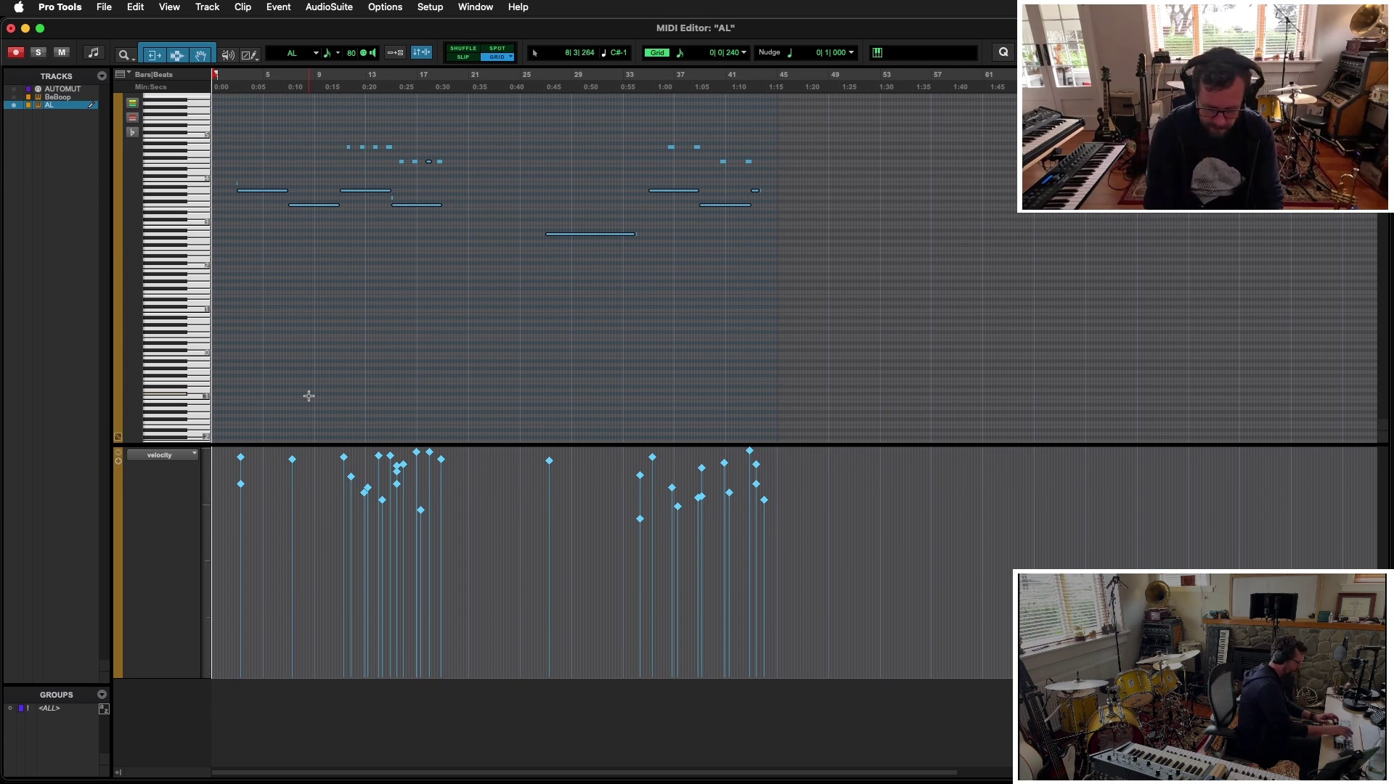
key("super+w")
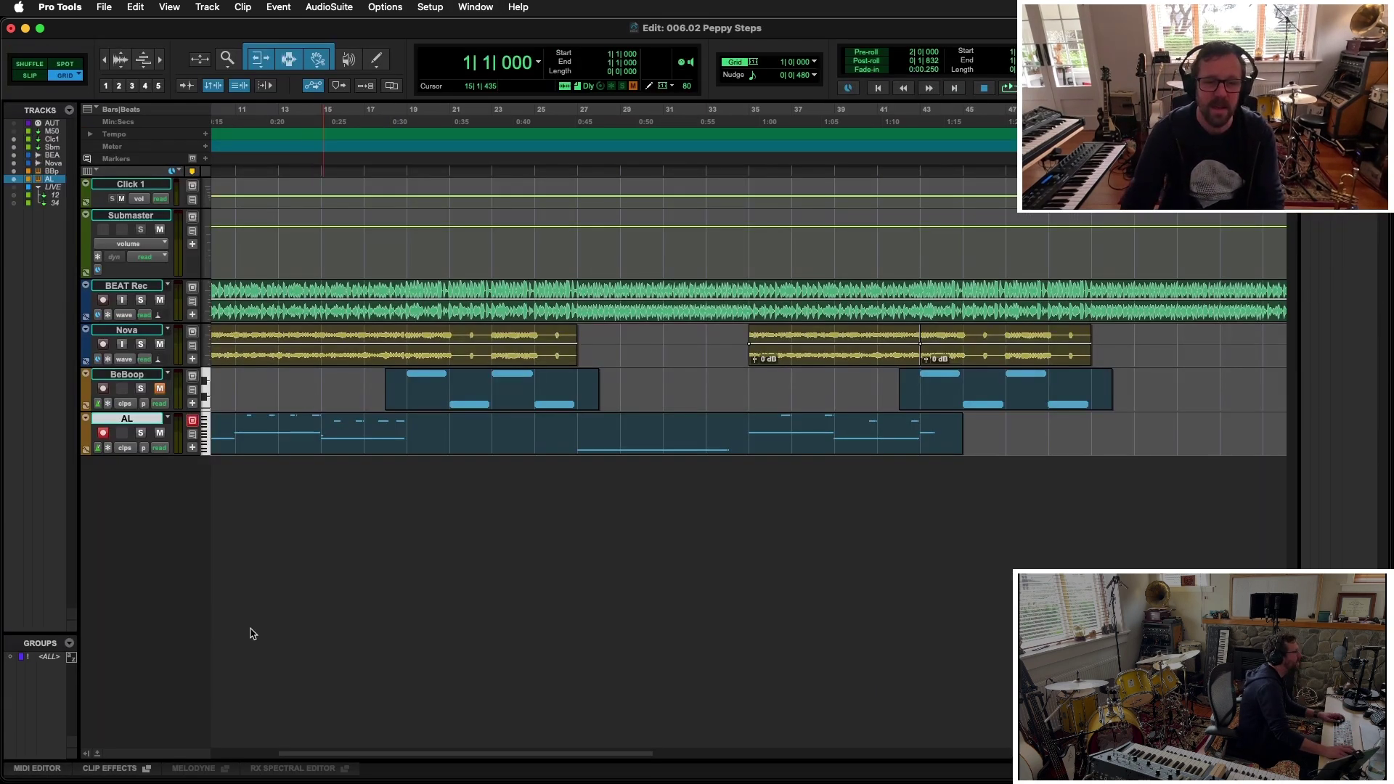
In the mixer, set the BeBoop track's MIDI input to KeyLab mkII 61, DAW
key("super+equal")
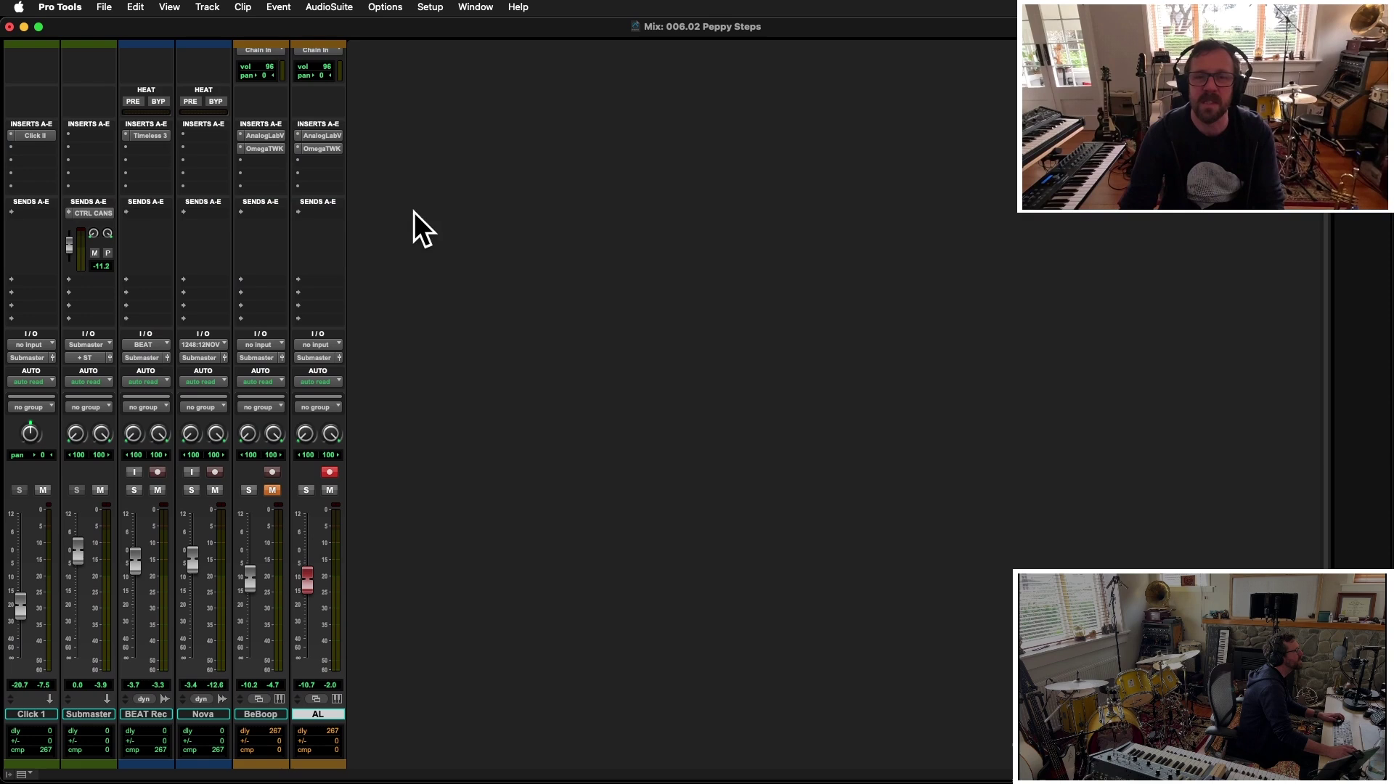
scroll(361, 66, "up", 2)
left_click(260, 69)
mouse_move(275, 143)
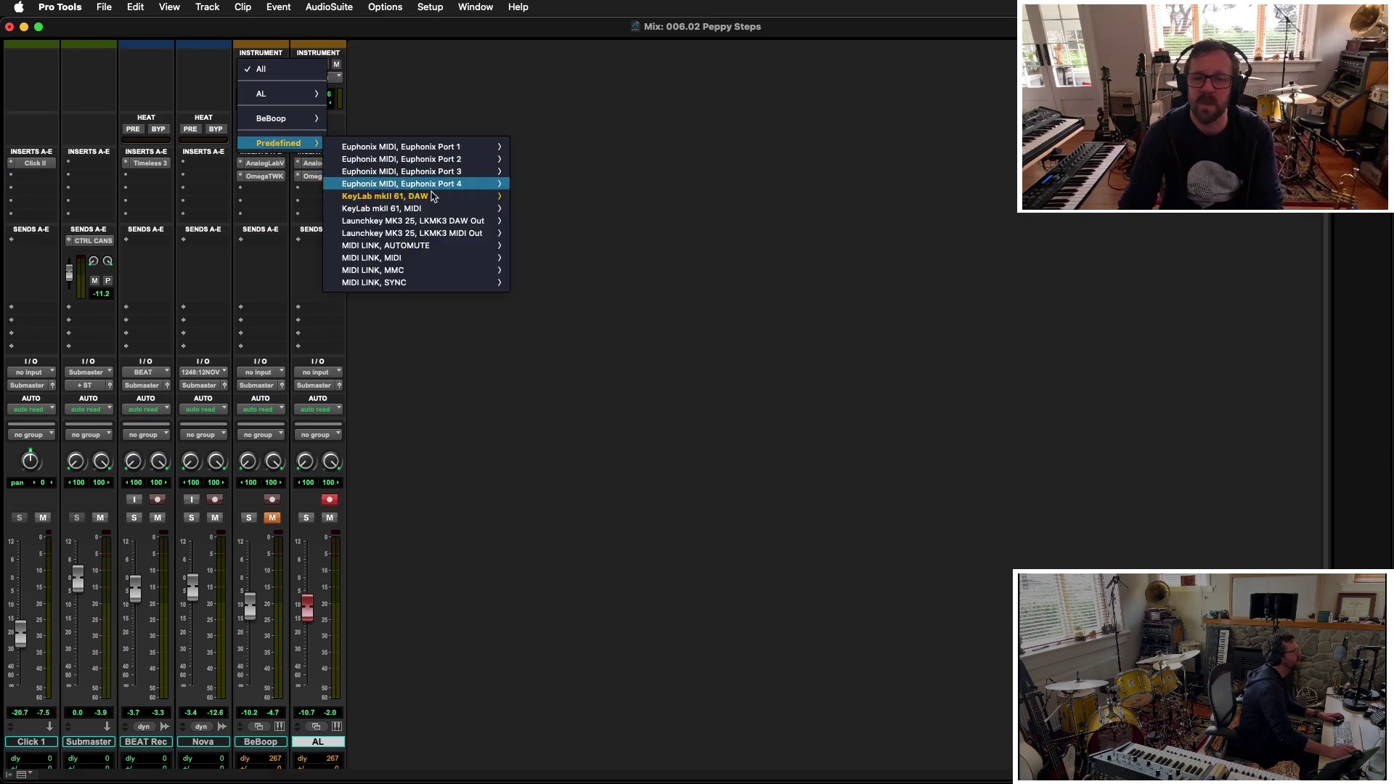
mouse_move(432, 197)
left_click(572, 205)
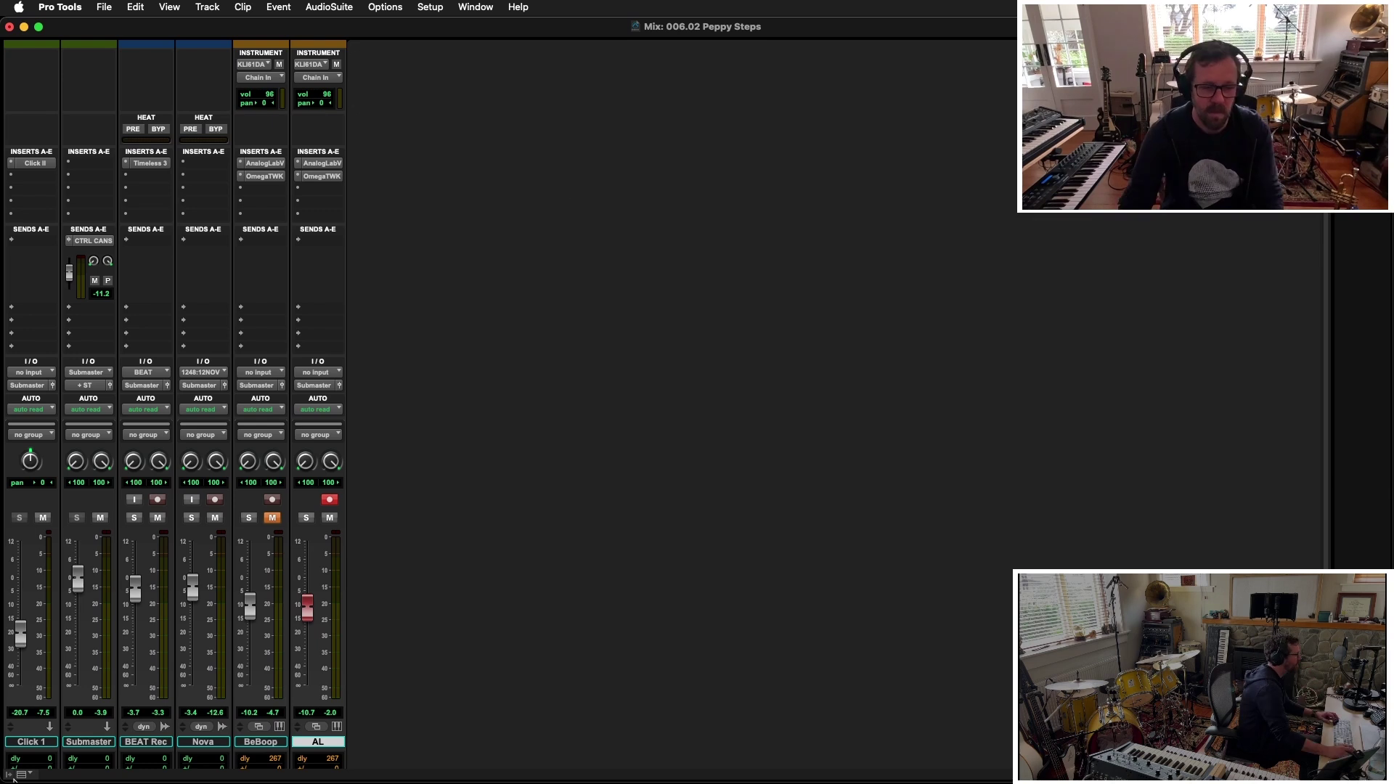
Show the AUTOMUTE track in the mixer, assign its output to MIDI LINK, AUTOMUTE, and hide the track again
left_click(11, 776)
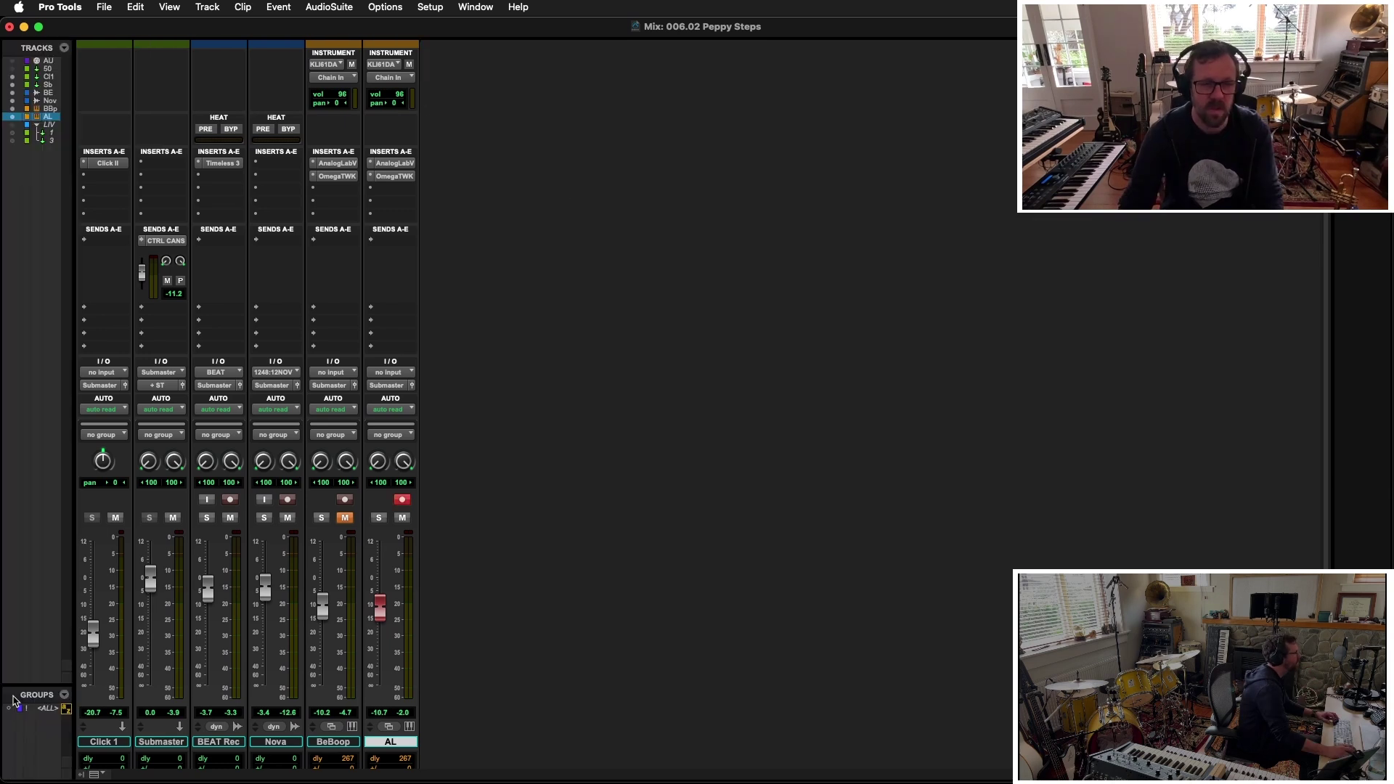
left_click(12, 61)
left_click(101, 385)
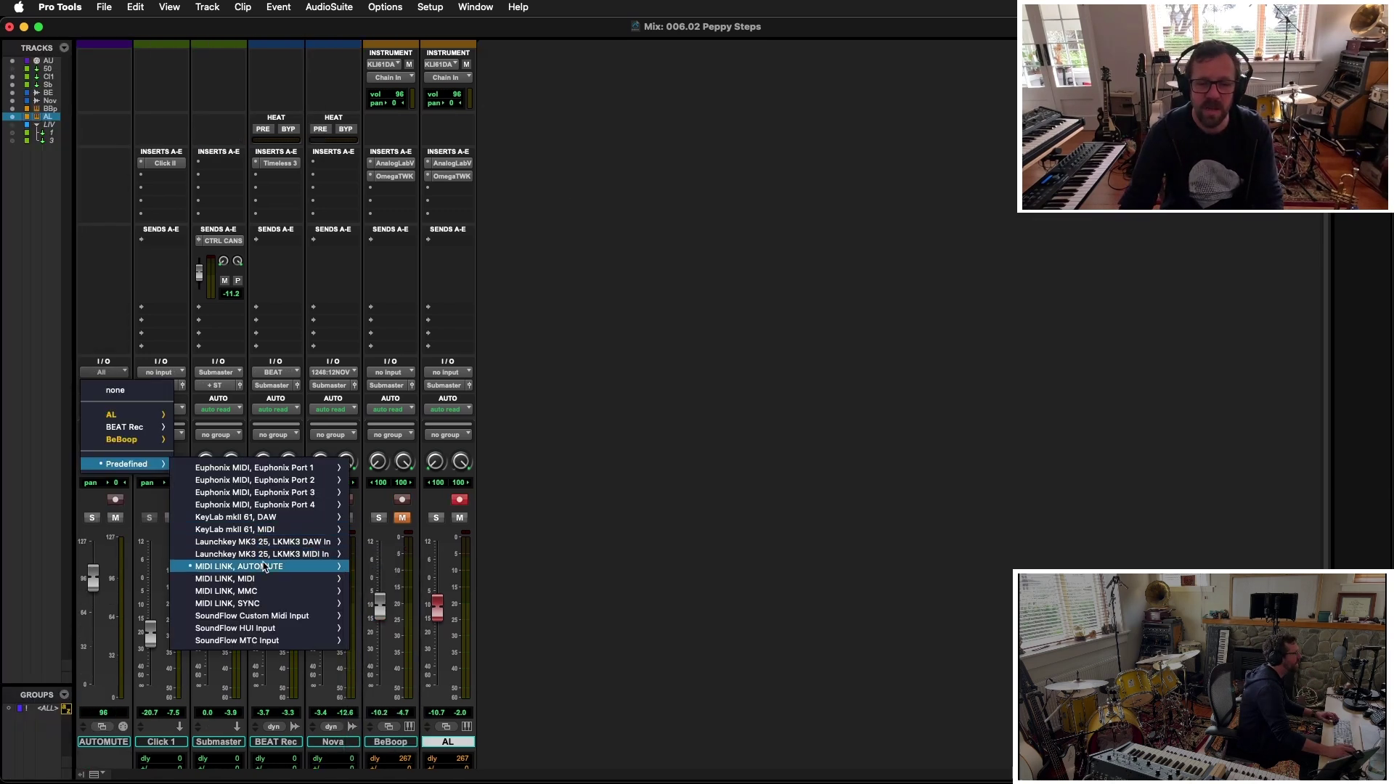
left_click(549, 573)
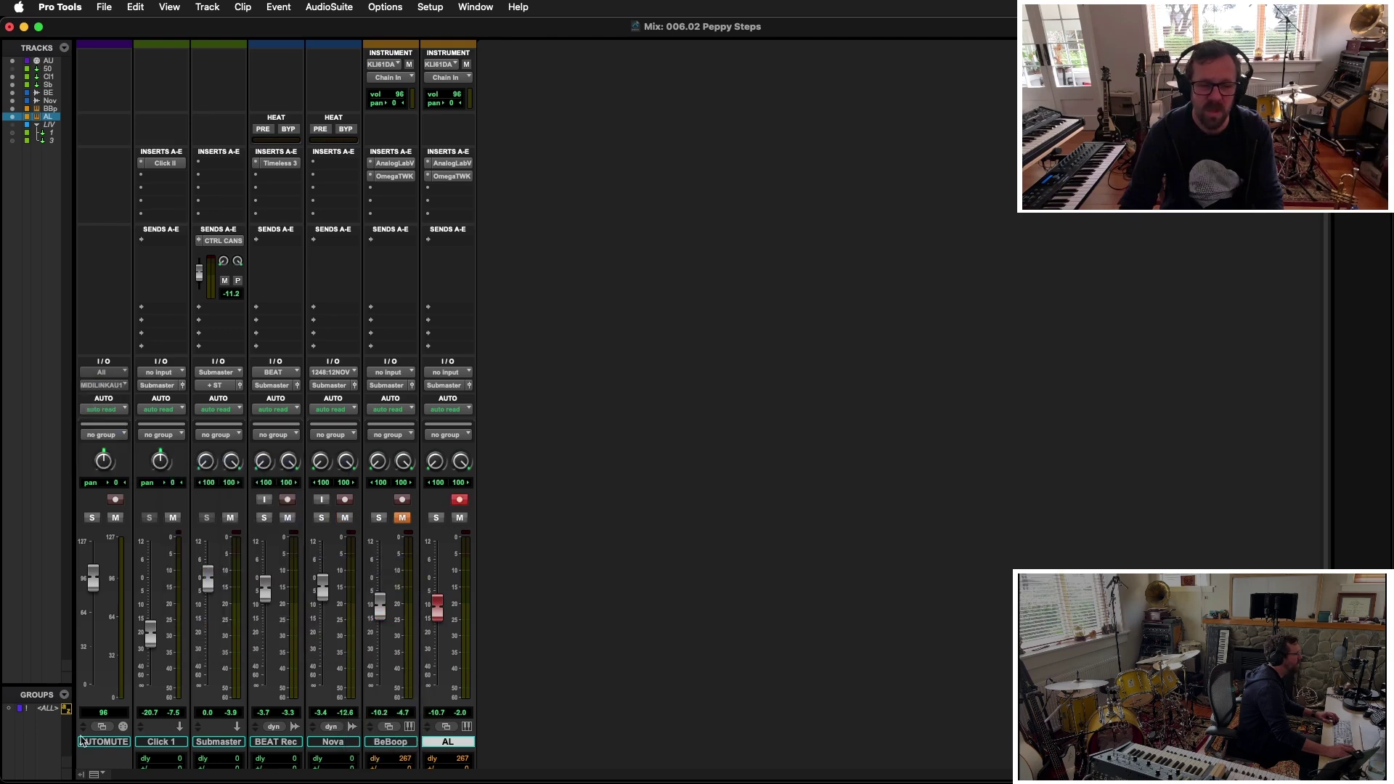
left_click(123, 739)
left_click(123, 739, "ctrl+super")
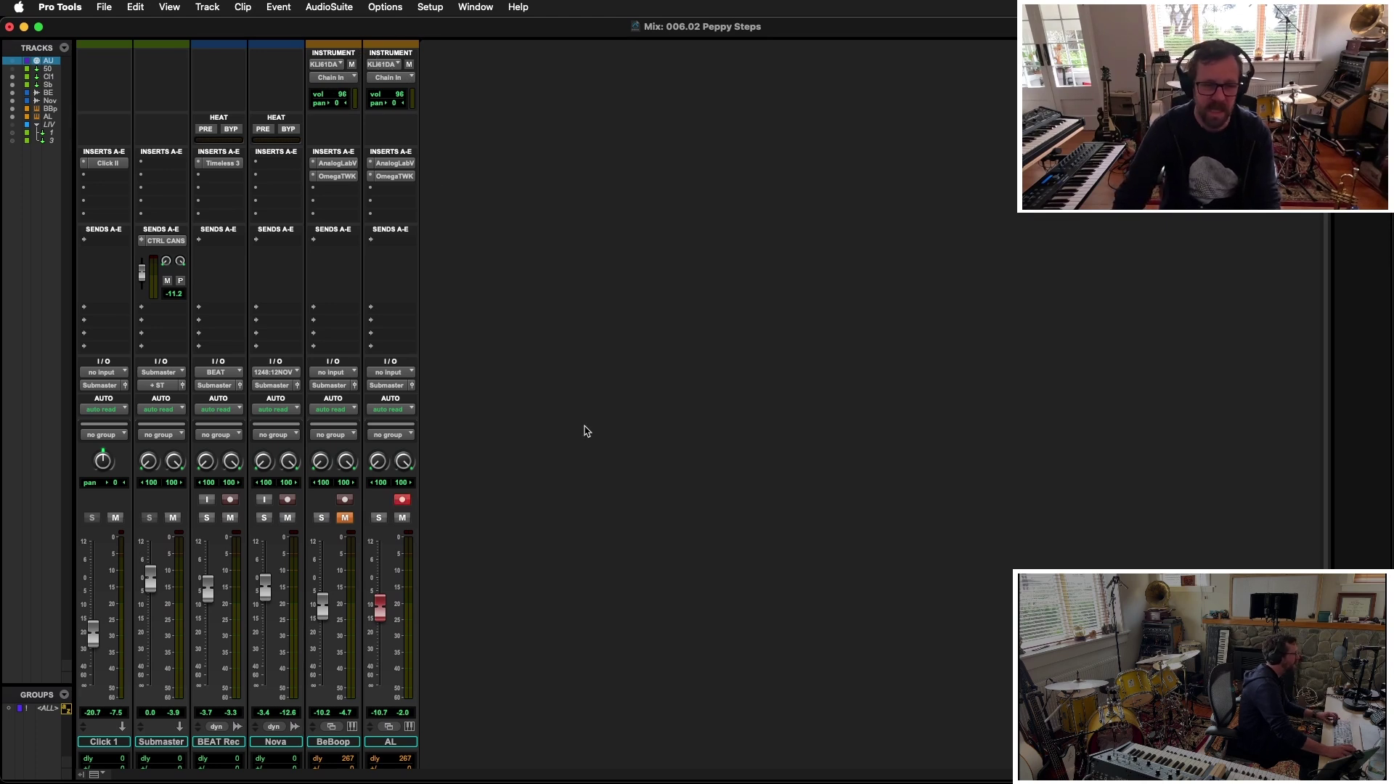
In the Edit window, cut the BEAT Rec audio in Slip mode from just after the bar 21 downbeat to bar 22
key("super+equal")
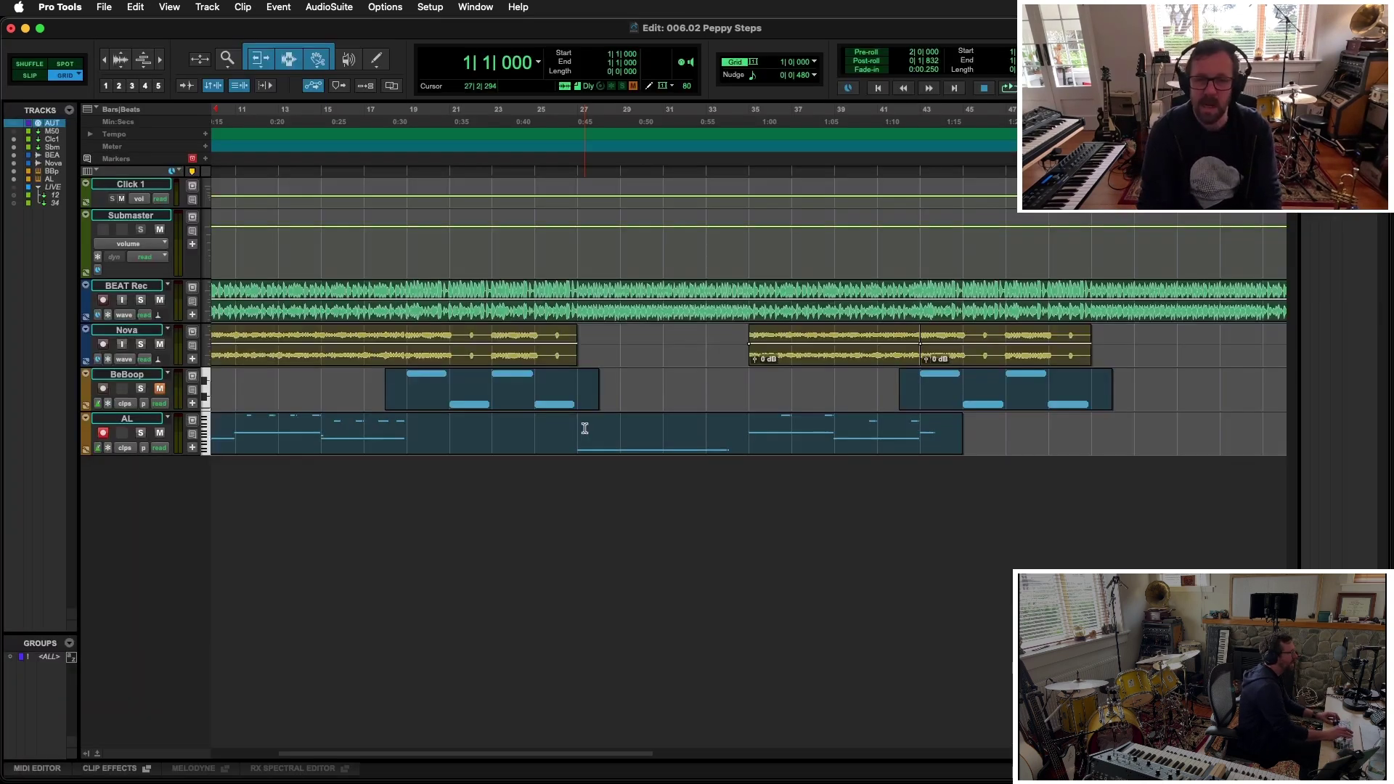
left_click(641, 286)
key("super+bracketright")
key("super+bracketright")
key("super+bracketright")
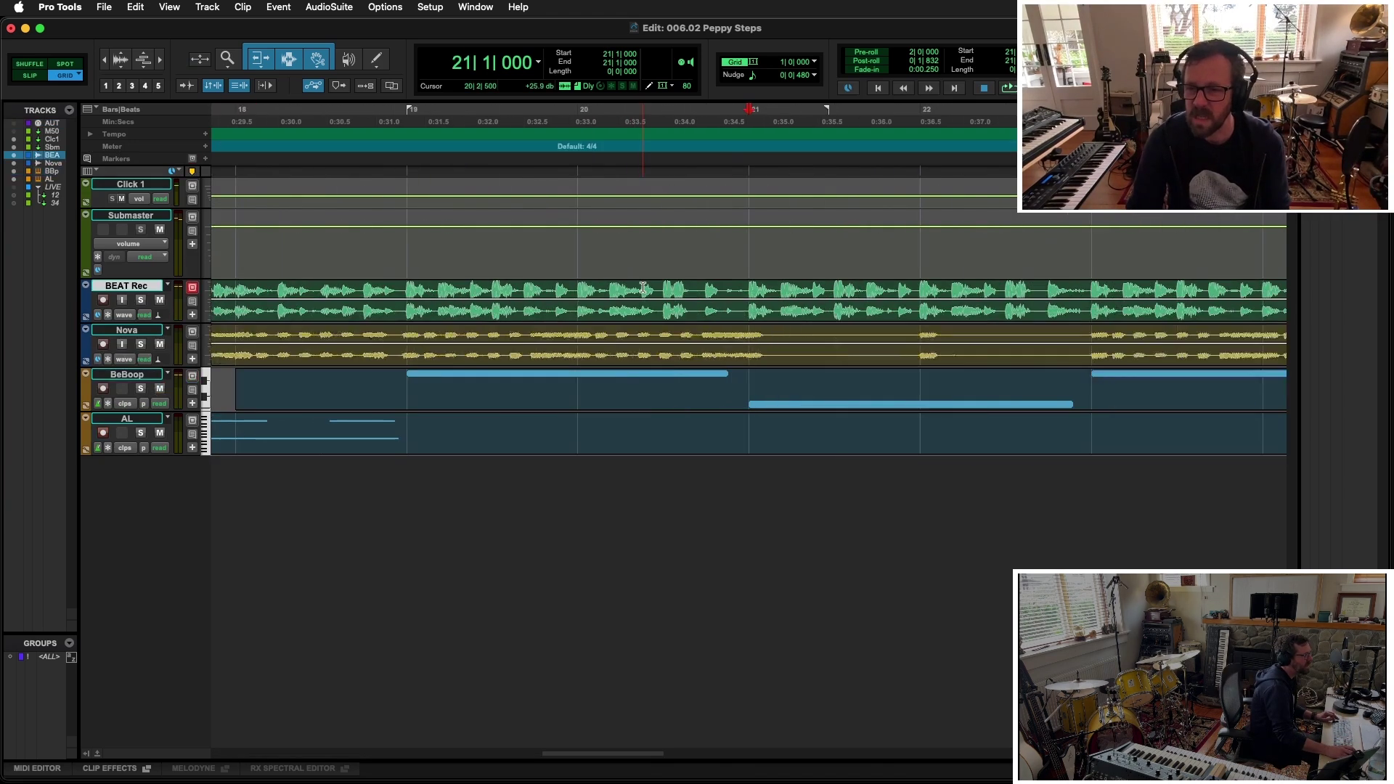
key("F2")
Delete the BEAT Rec audio from 22|1|720 to just before bar 23
left_click(919, 290)
key("super+bracketright")
key("super+bracketright")
key("super+bracketright")
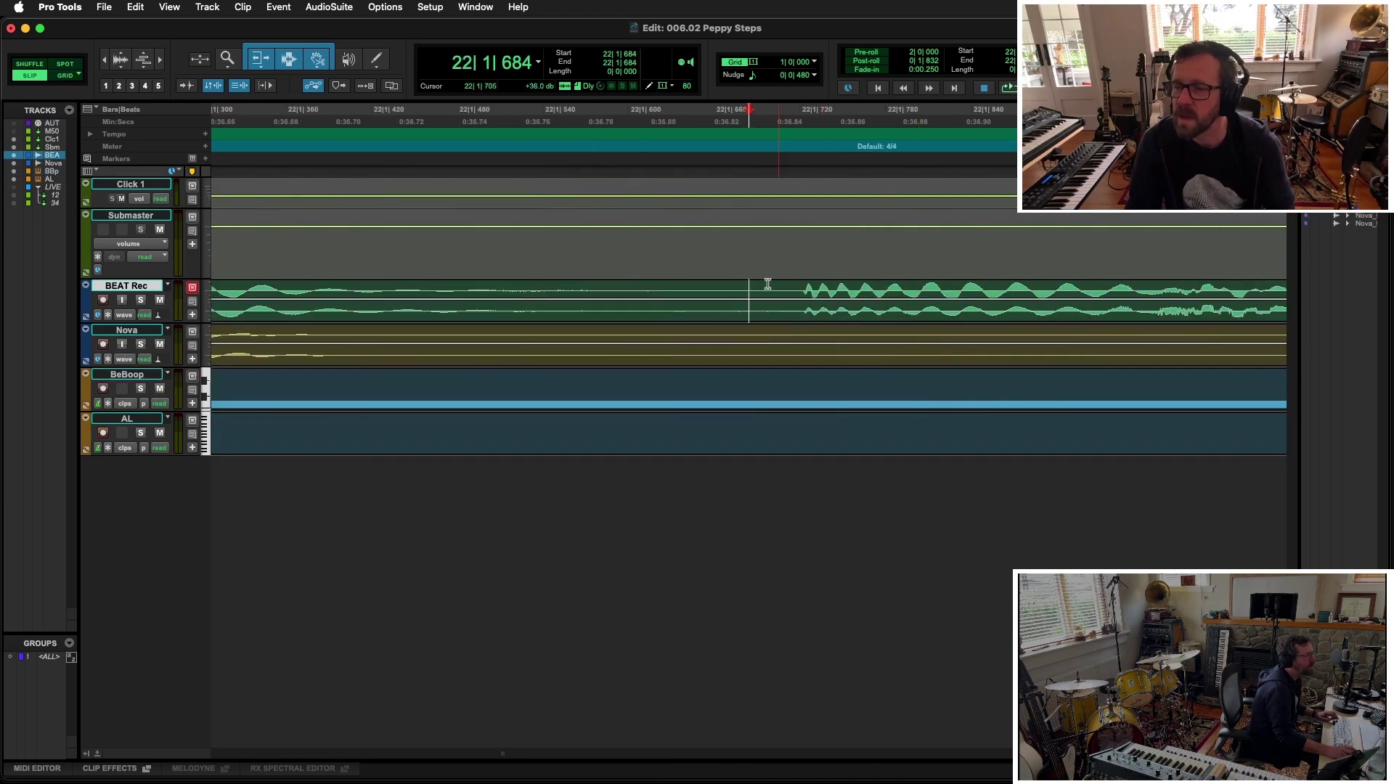
left_click(799, 290)
key("super+bracketleft")
key("super+bracketleft")
key("super+bracketleft")
key("super+bracketleft")
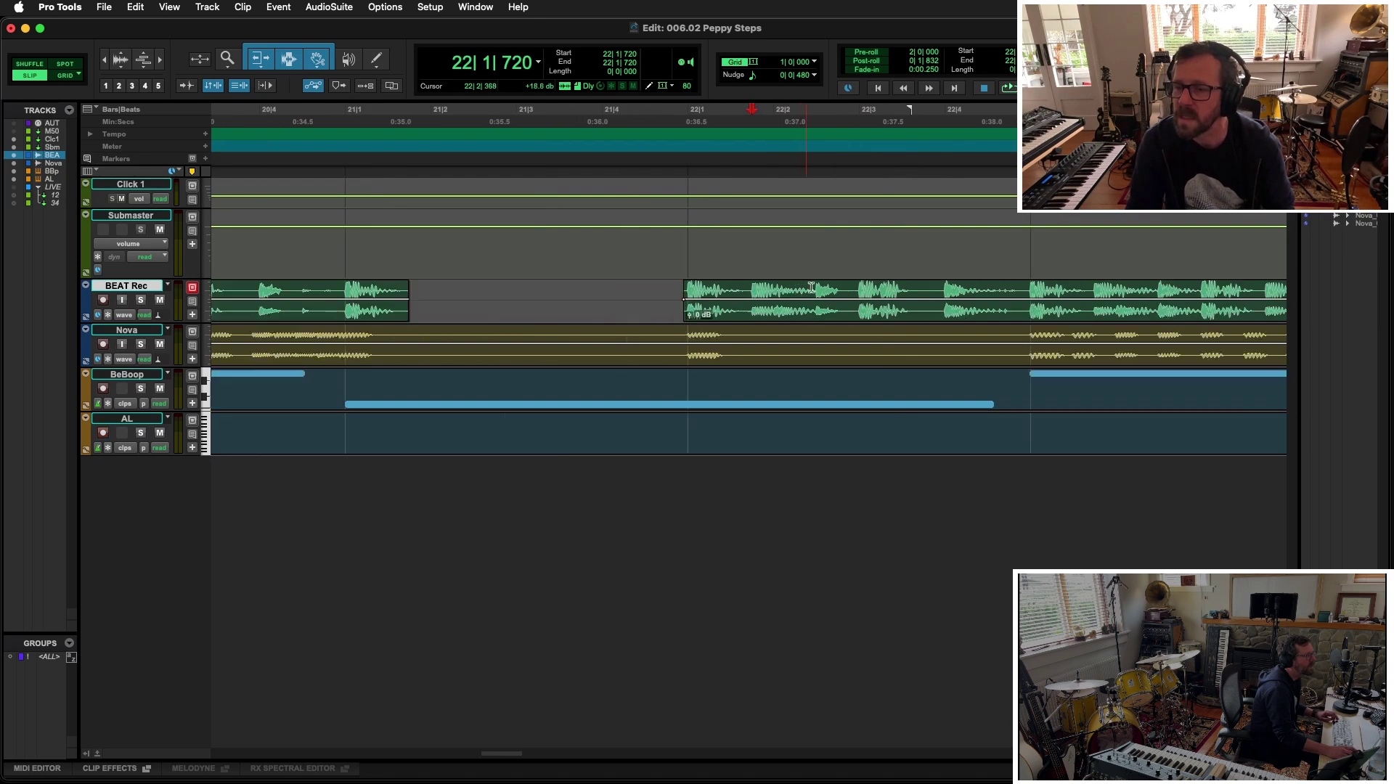
left_click(1024, 291, "shift")
key("Delete")
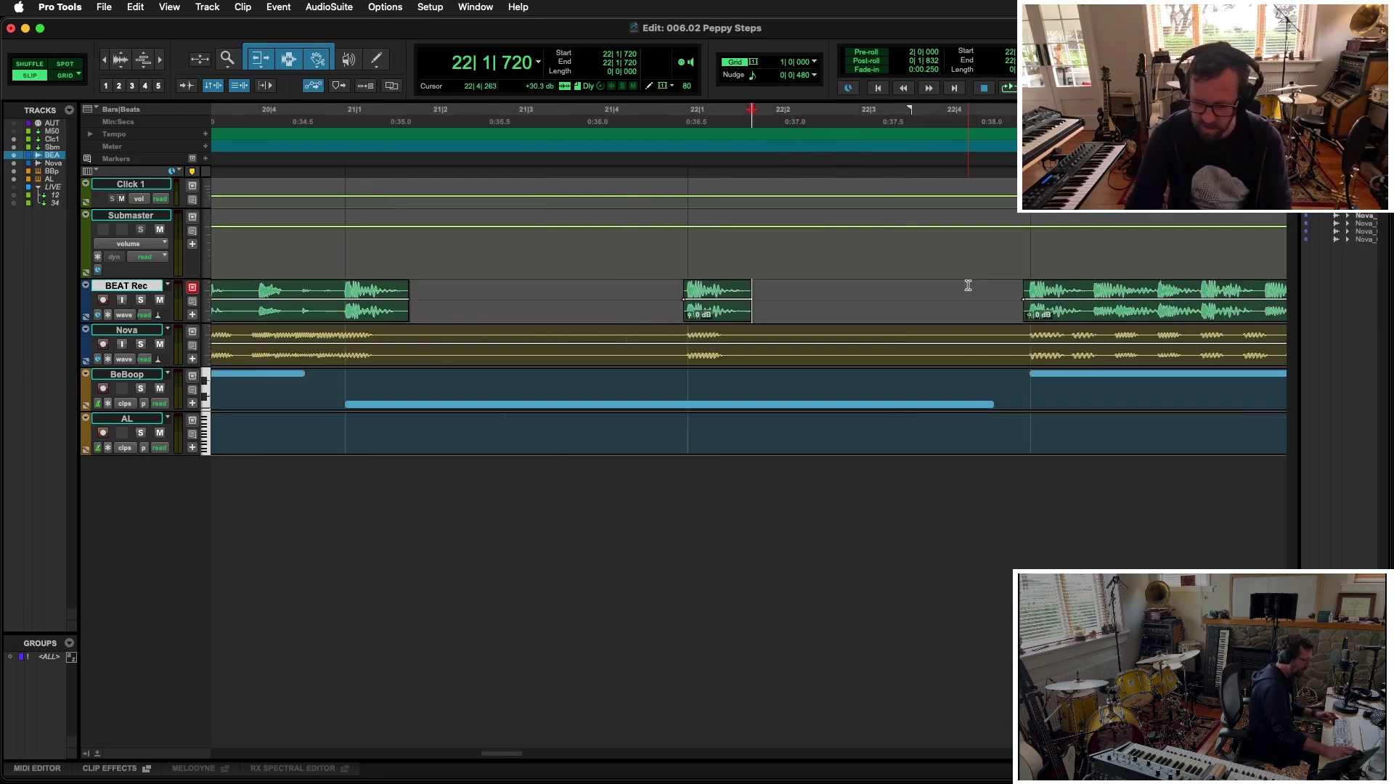
Play the edited BEAT Rec breaks from about bar 20 beat 3, and stop after bar 23
key("super+bracketleft")
left_click(479, 286)
key("space")
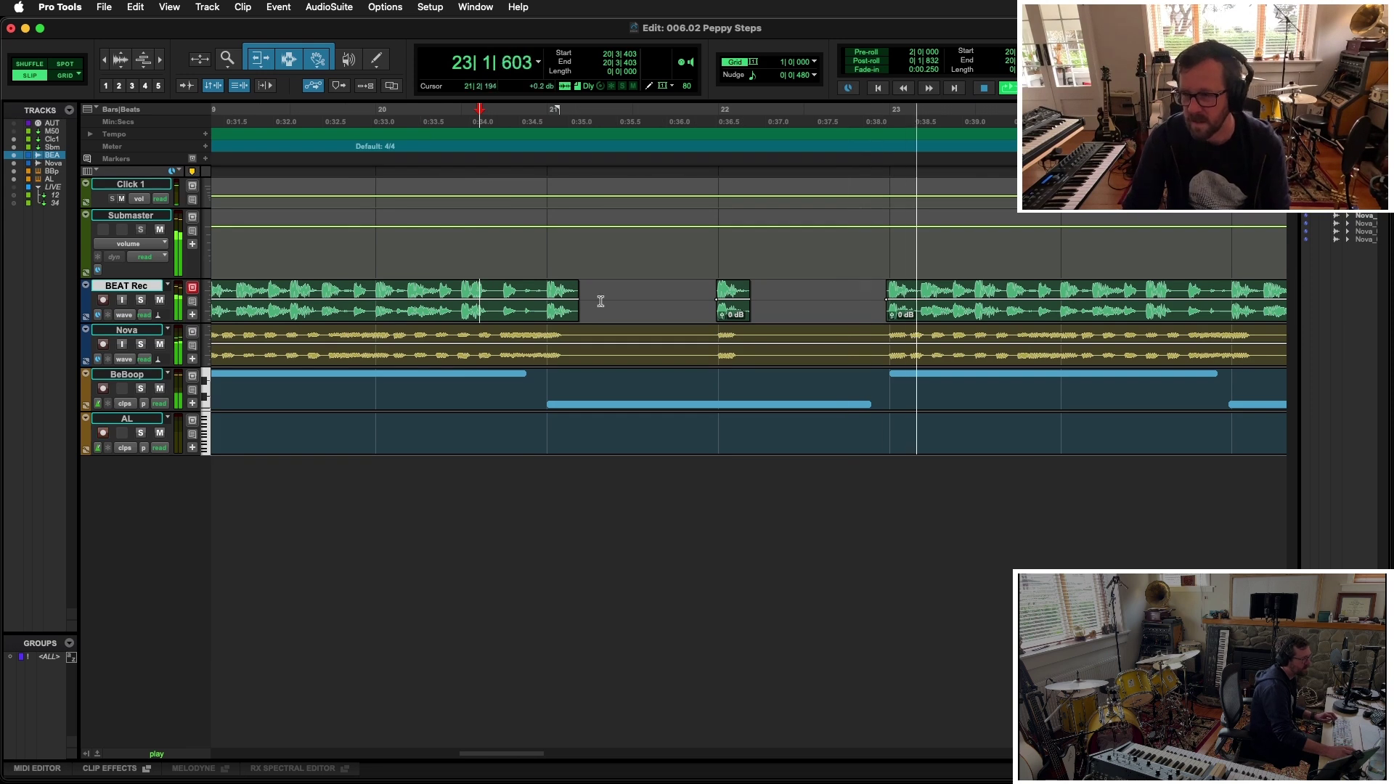
key("super+bracketleft")
key("space")
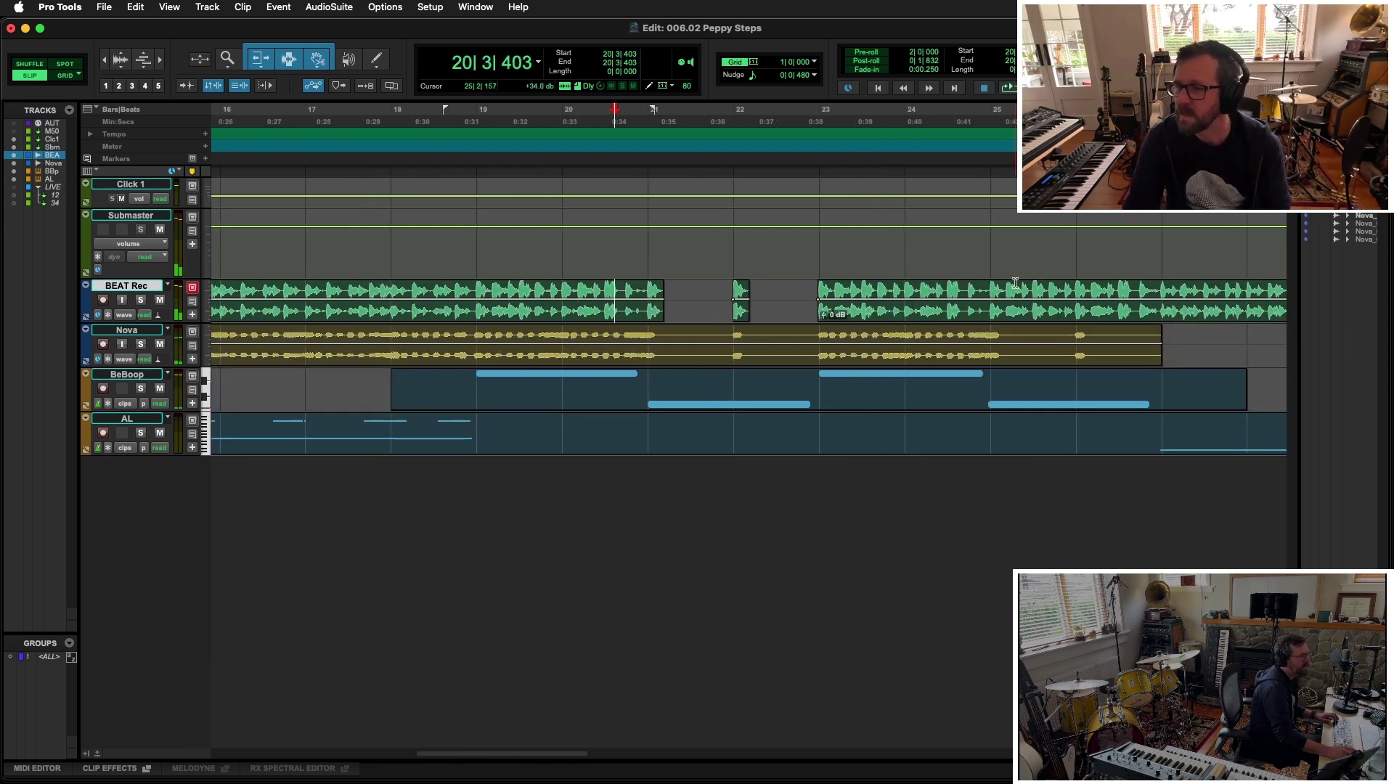
Cut matching breaks into BEAT Rec between bars 25 and 27, and repeat the set of breaks in the section before bar 51
left_click(1008, 288)
key("super+bracketright")
key("super+bracketright")
key("super+bracketright")
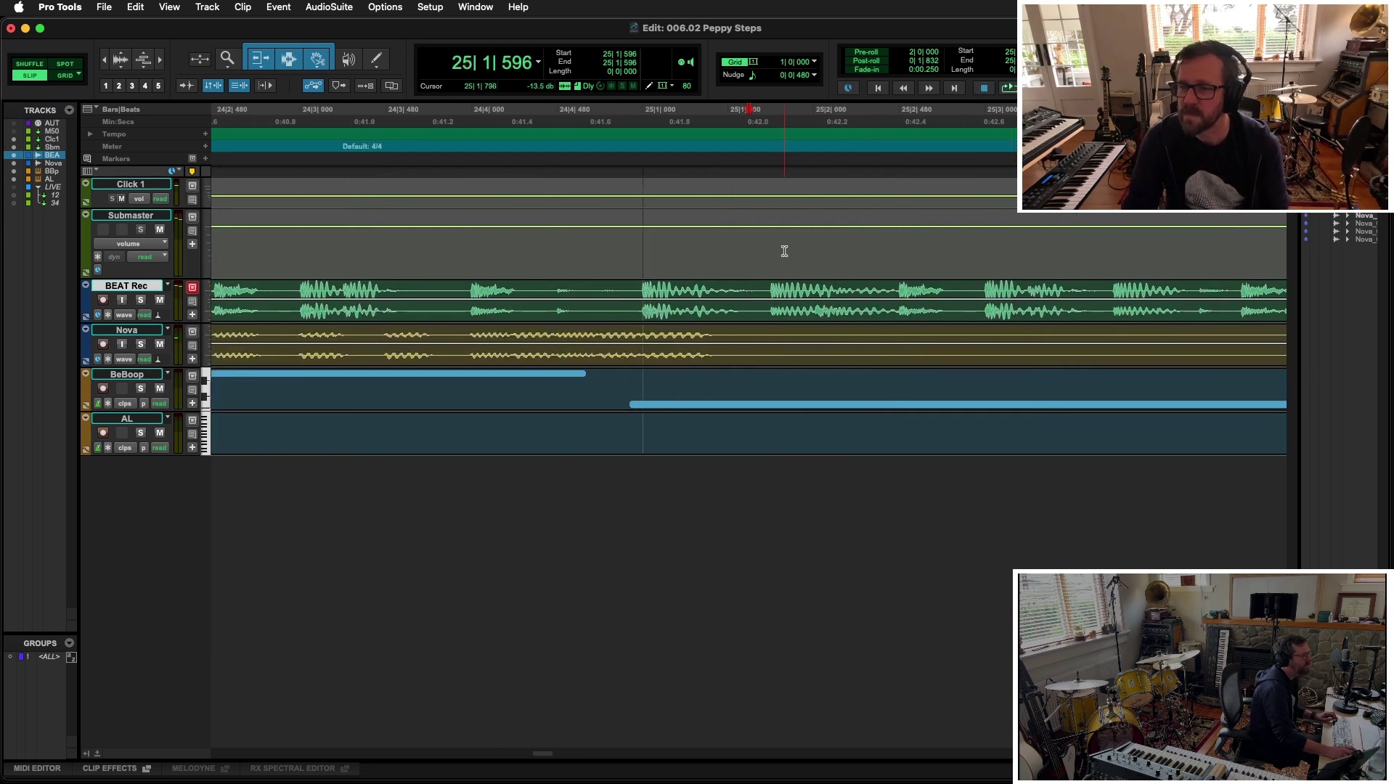
left_click(771, 287)
key("period")
key("2")
key("period")
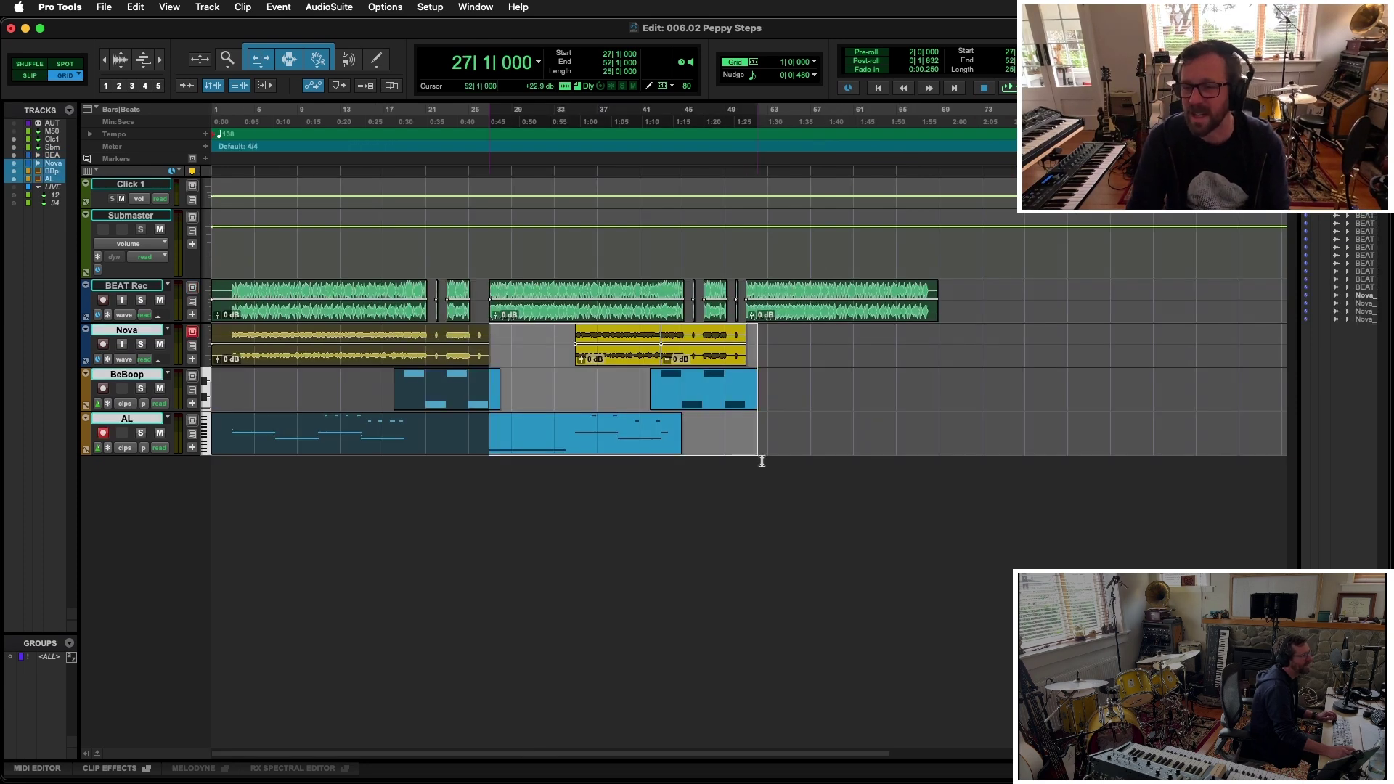
Duplicate the Nova, BeBoop and AL clips of bars 27 to 51 so that they repeat from bar 51
left_click_drag(525, 455, 746, 400)
left_click(733, 368)
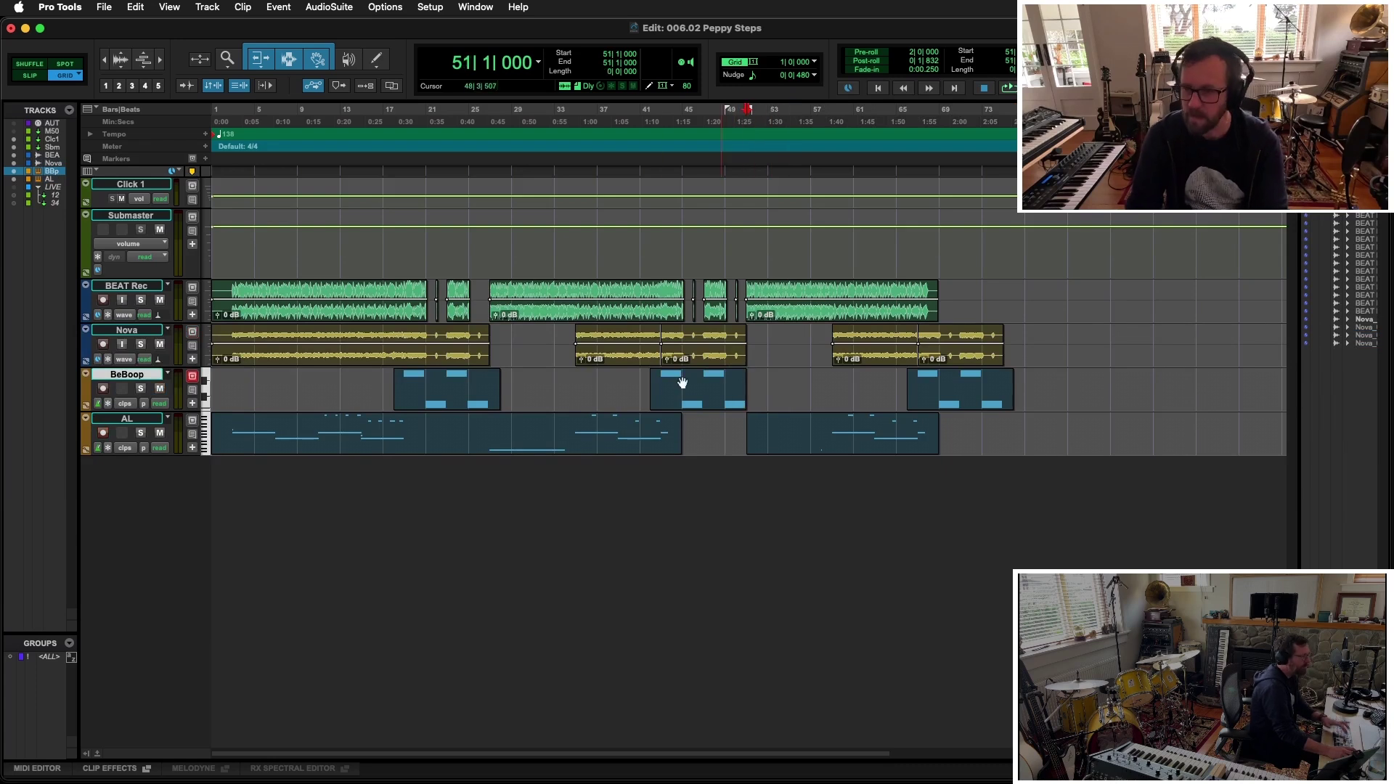
In the MIDI Editor for AL, copy all notes from bar 27 onward up an octave and play the result
double_click(508, 445)
left_click(508, 255)
key("super+bracketleft")
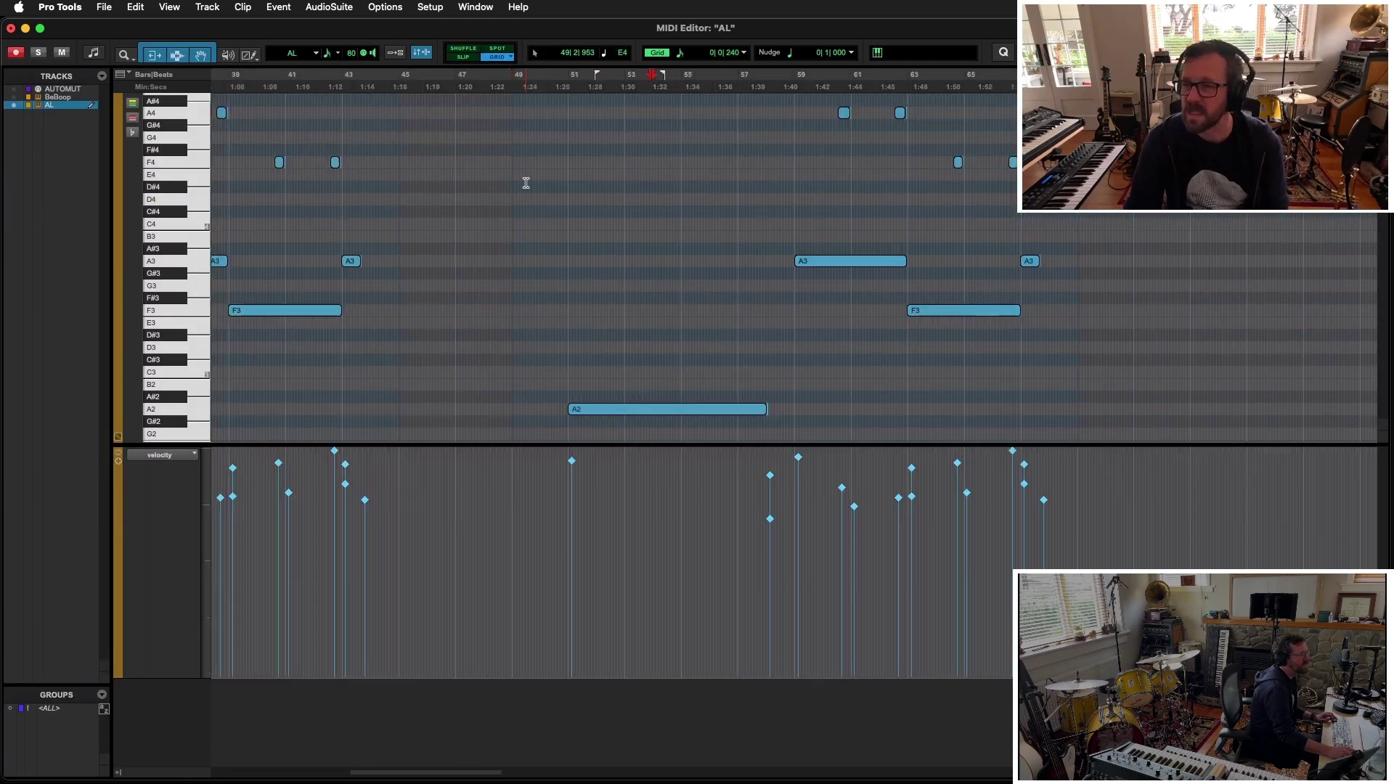
key("super+bracketleft")
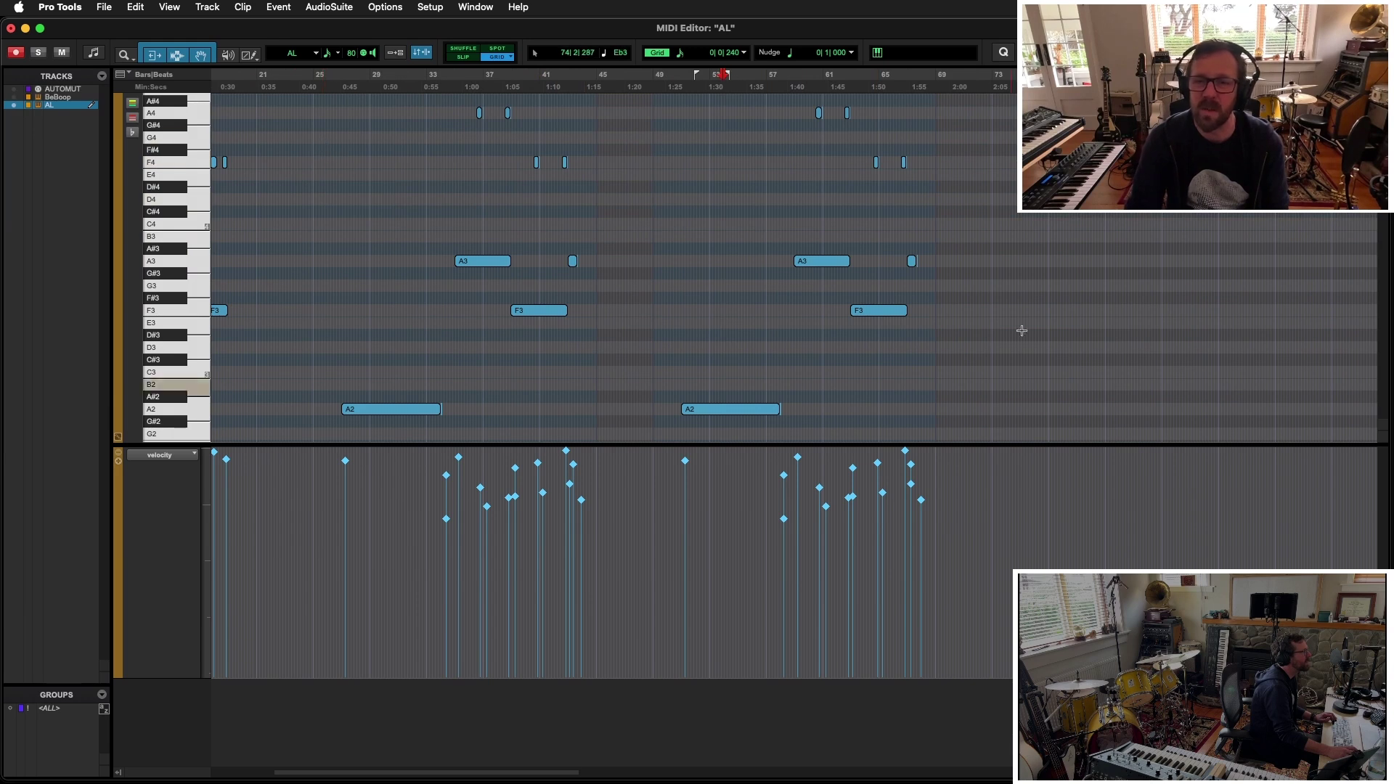
left_click_drag(1126, 414, 343, 89)
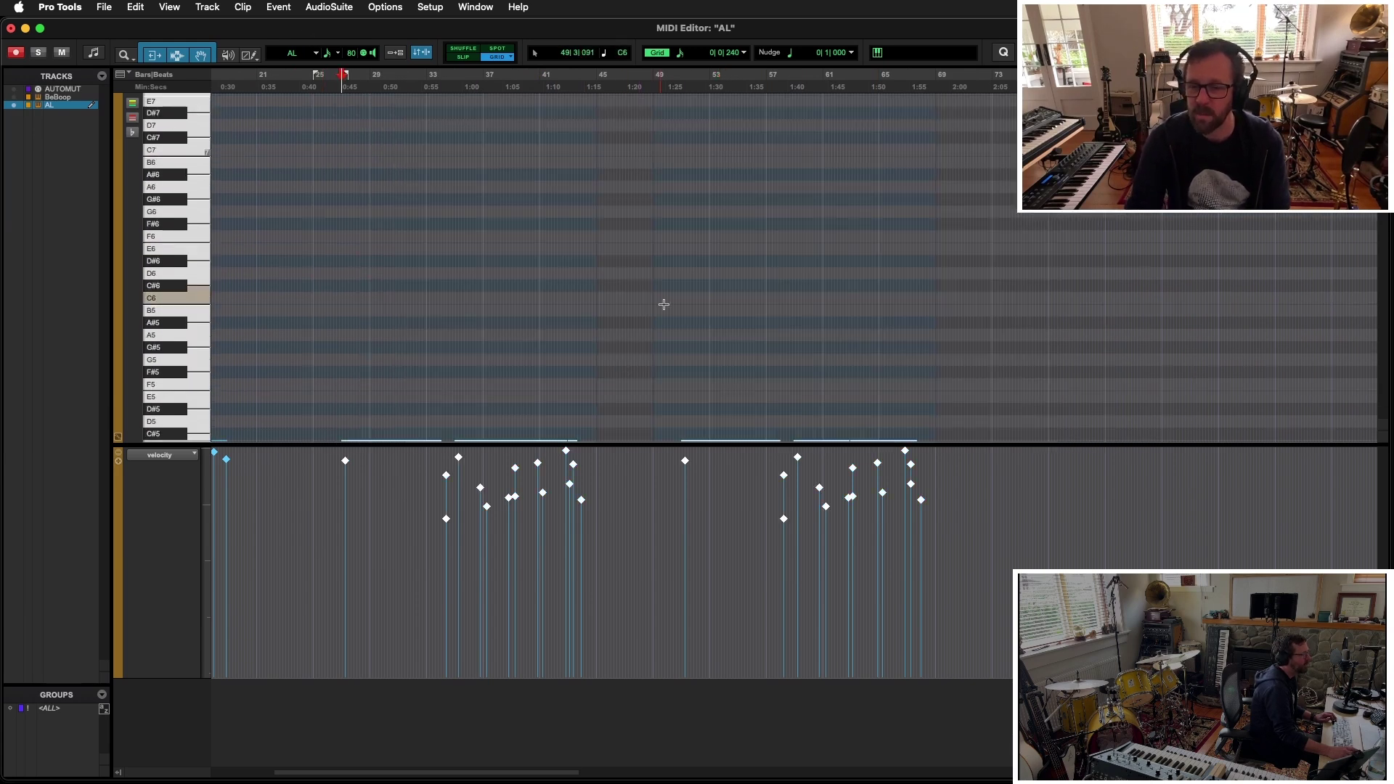
scroll(663, 299, "down", 6)
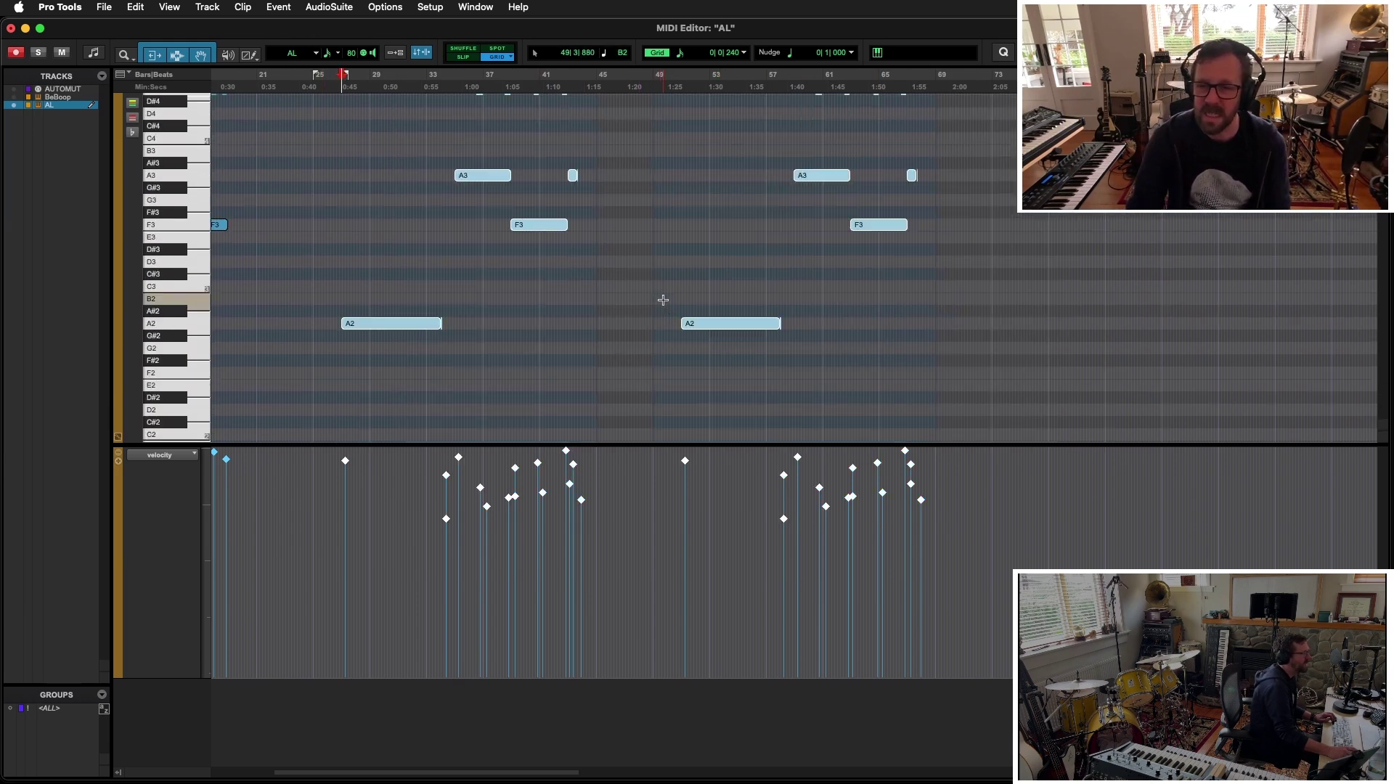
scroll(663, 300, "up", 2)
key("super+bracketleft")
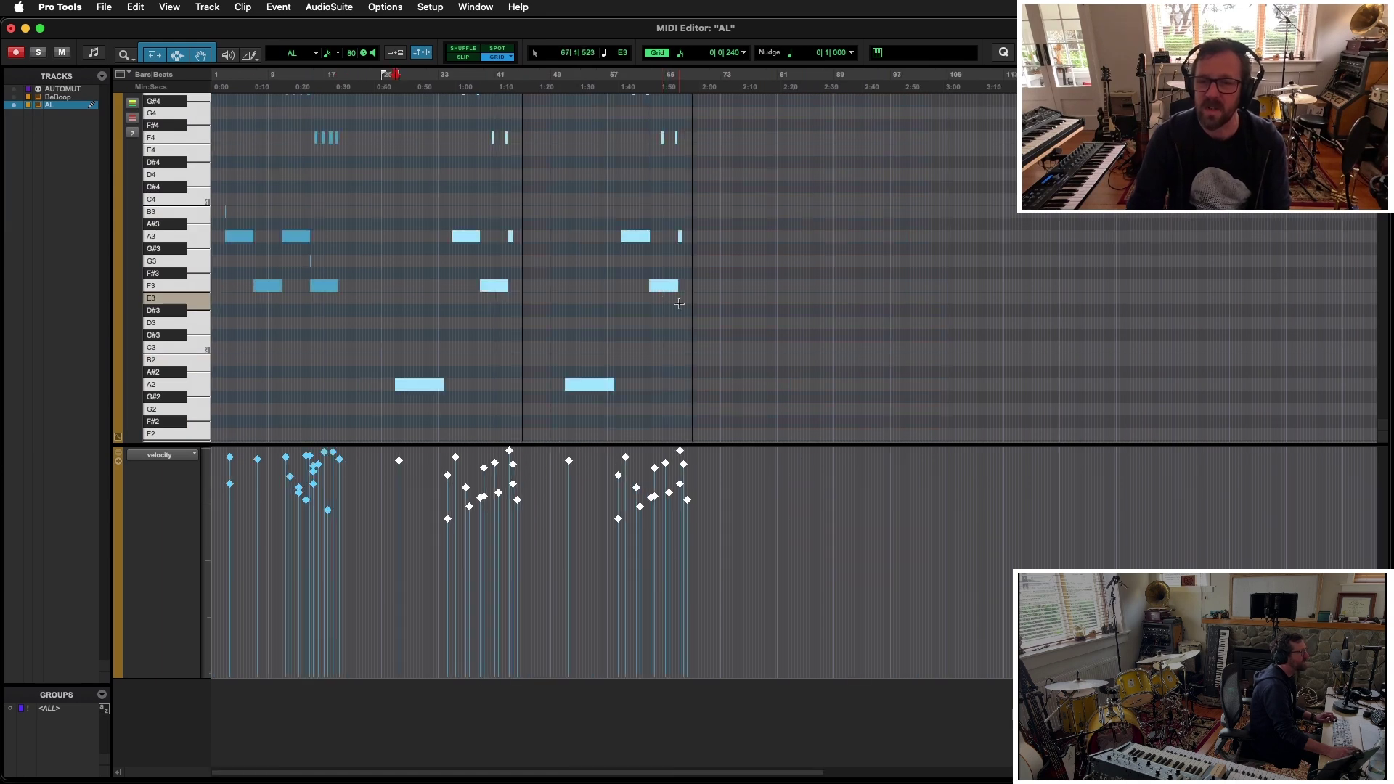
key("alt+shift+Up")
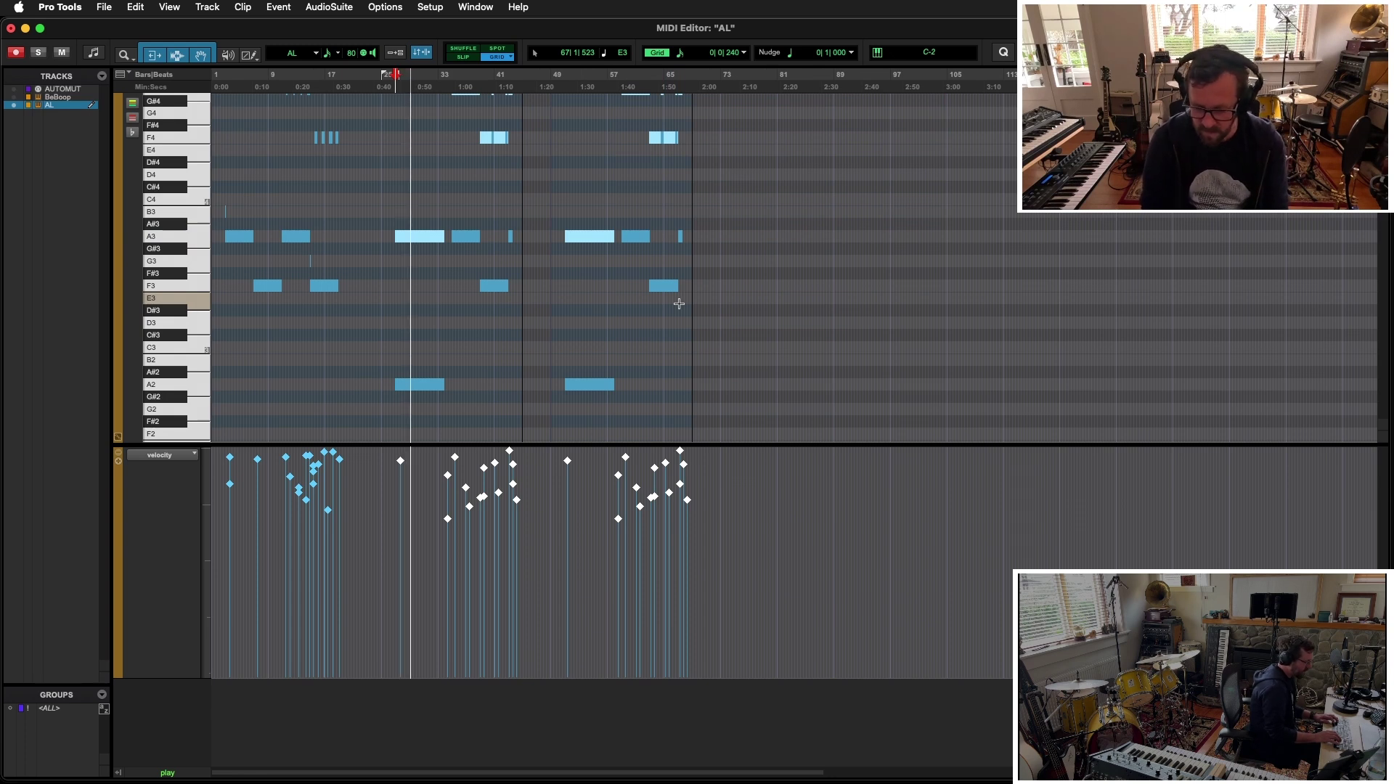
key("space")
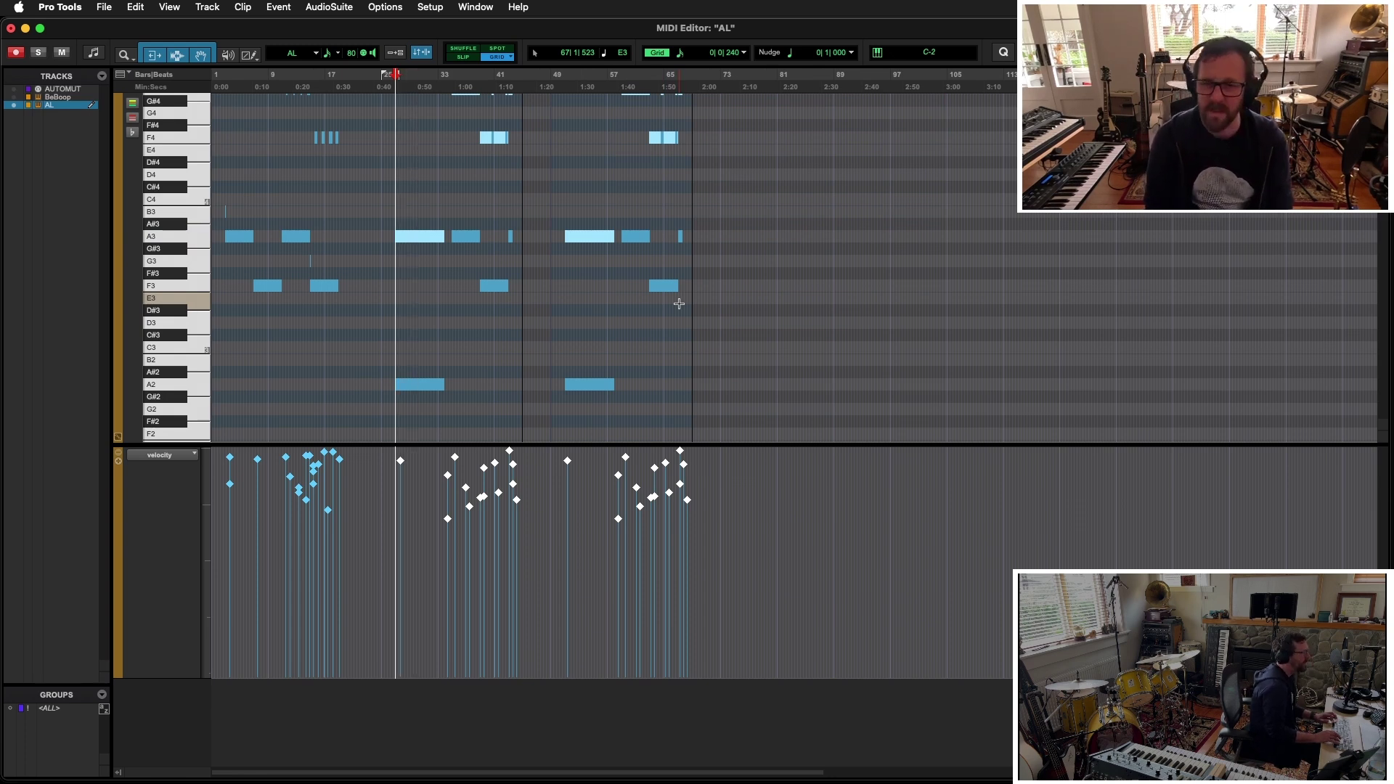
Try doubling the same AL notes an octave below instead, and play them from bar 27
key("super+z")
key("shift+super+z")
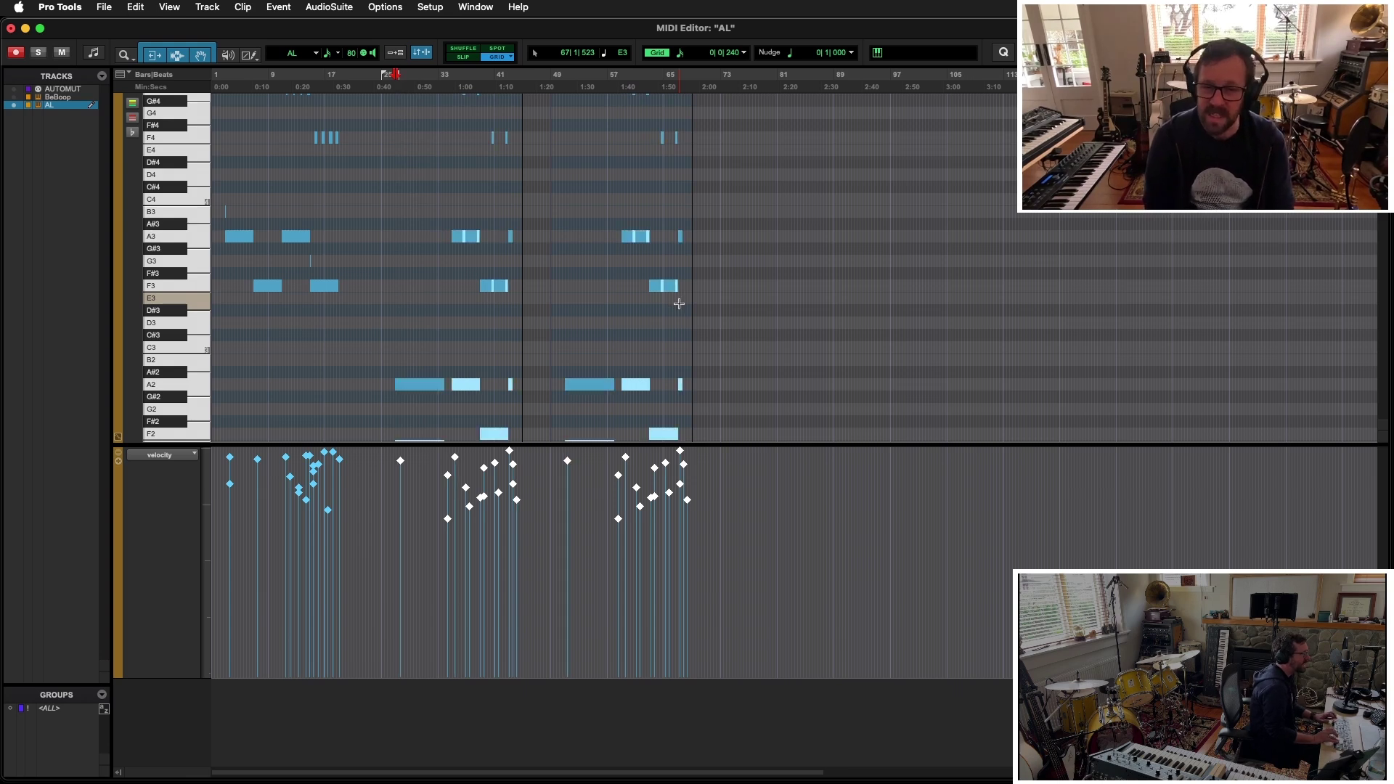
key("space")
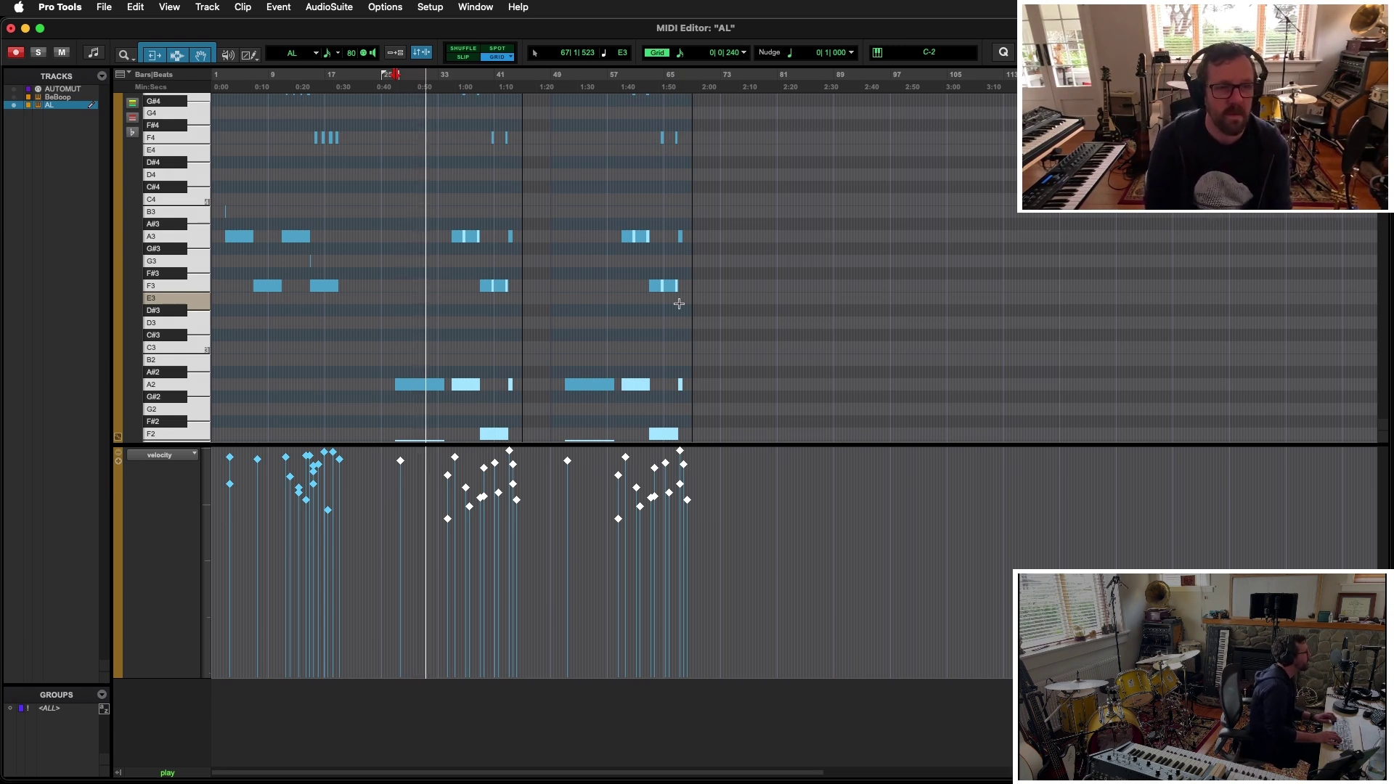
key("space")
key("super+z")
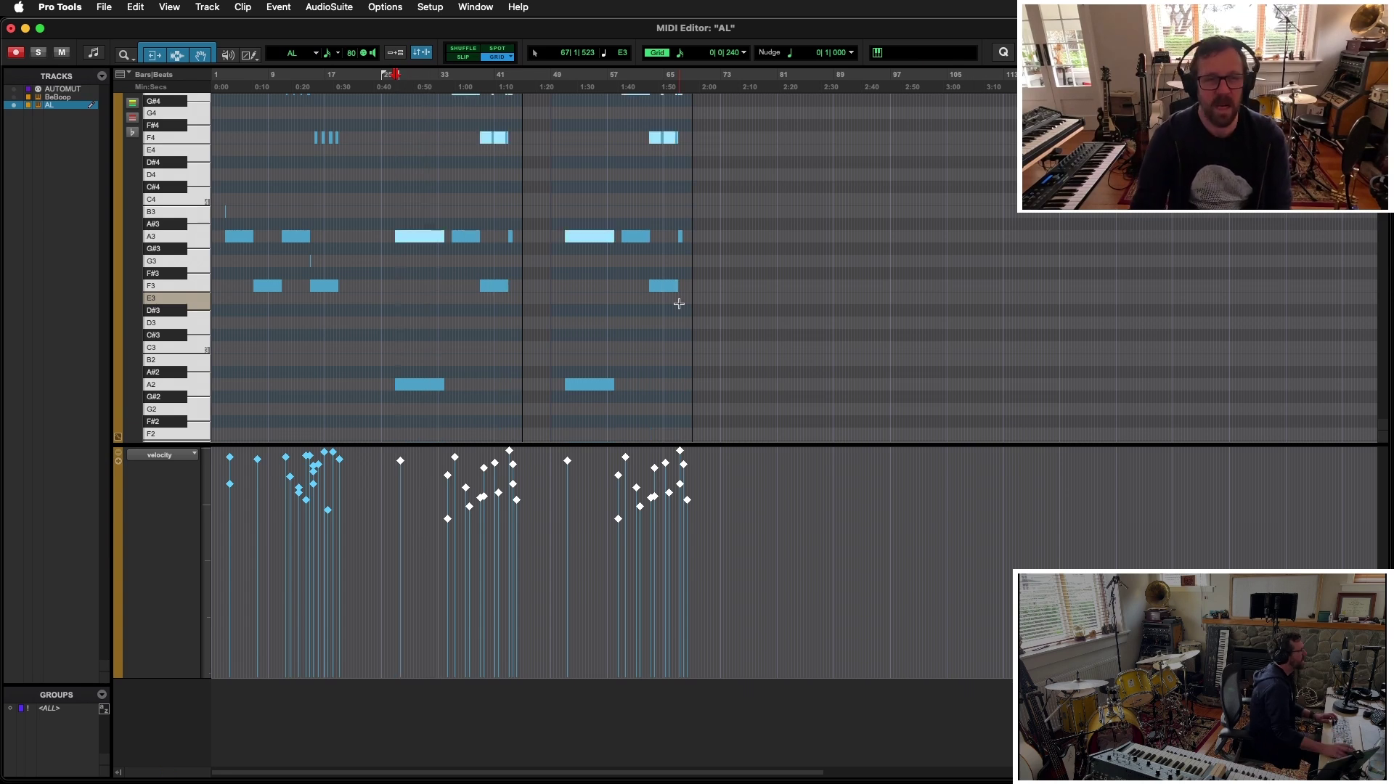
Close the MIDI Editor and place the edit cursor on the AL track at bar 73
key("super+w")
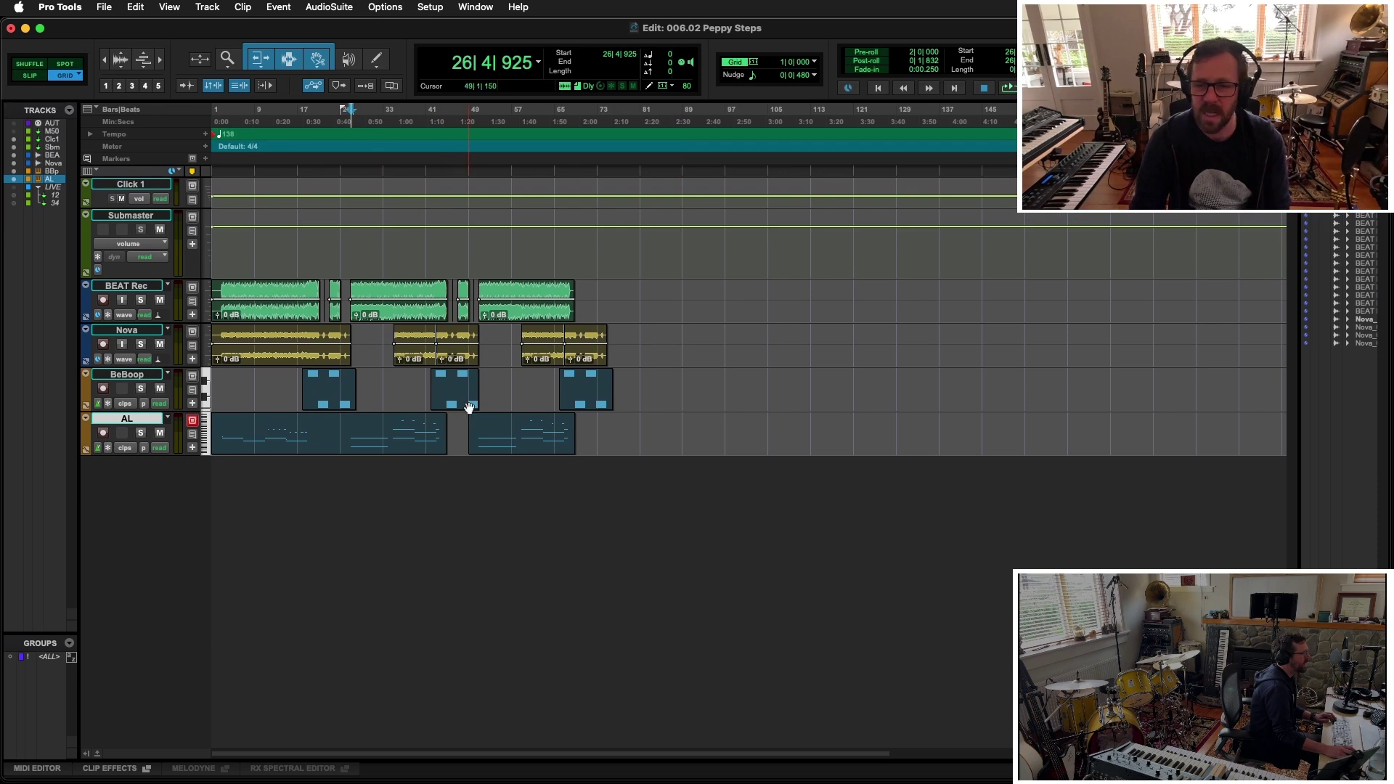
left_click(597, 435)
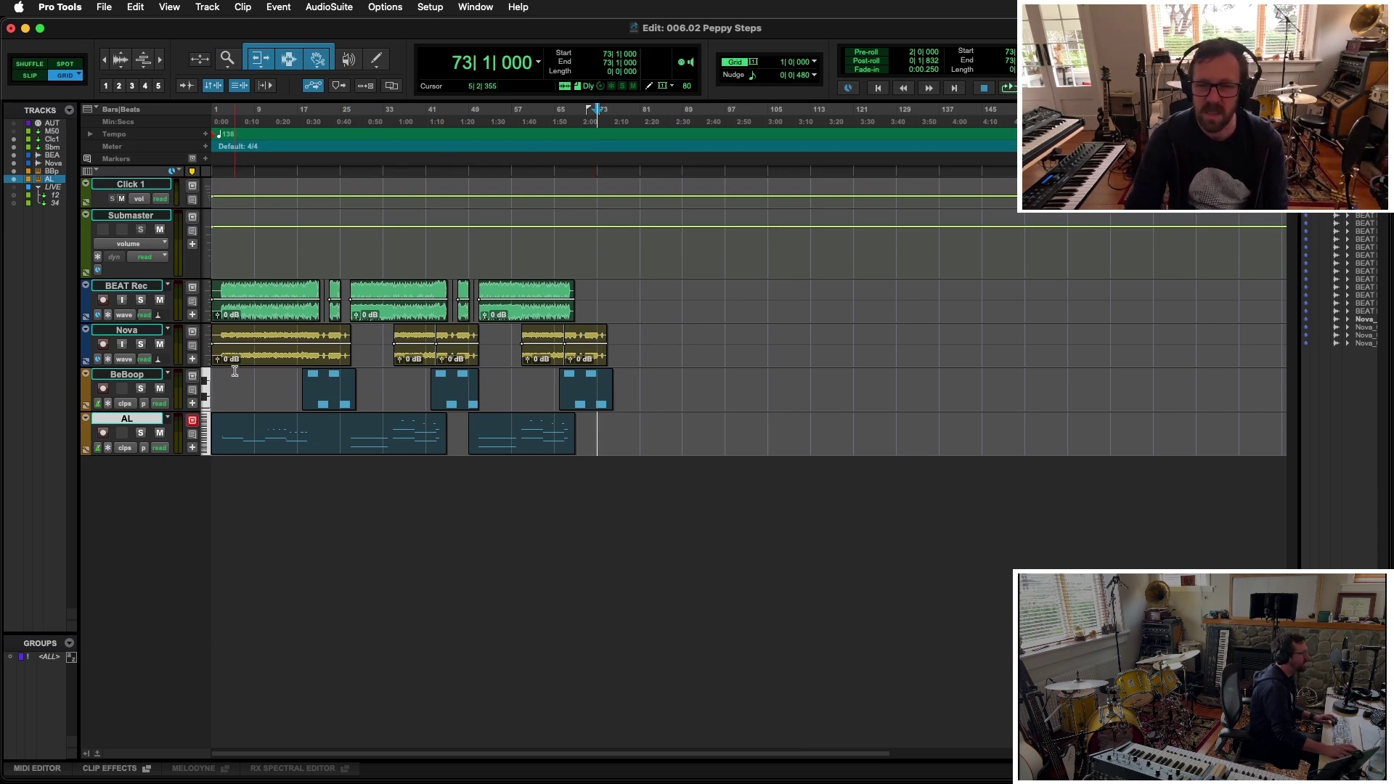
left_click_drag(224, 256, 460, 261)
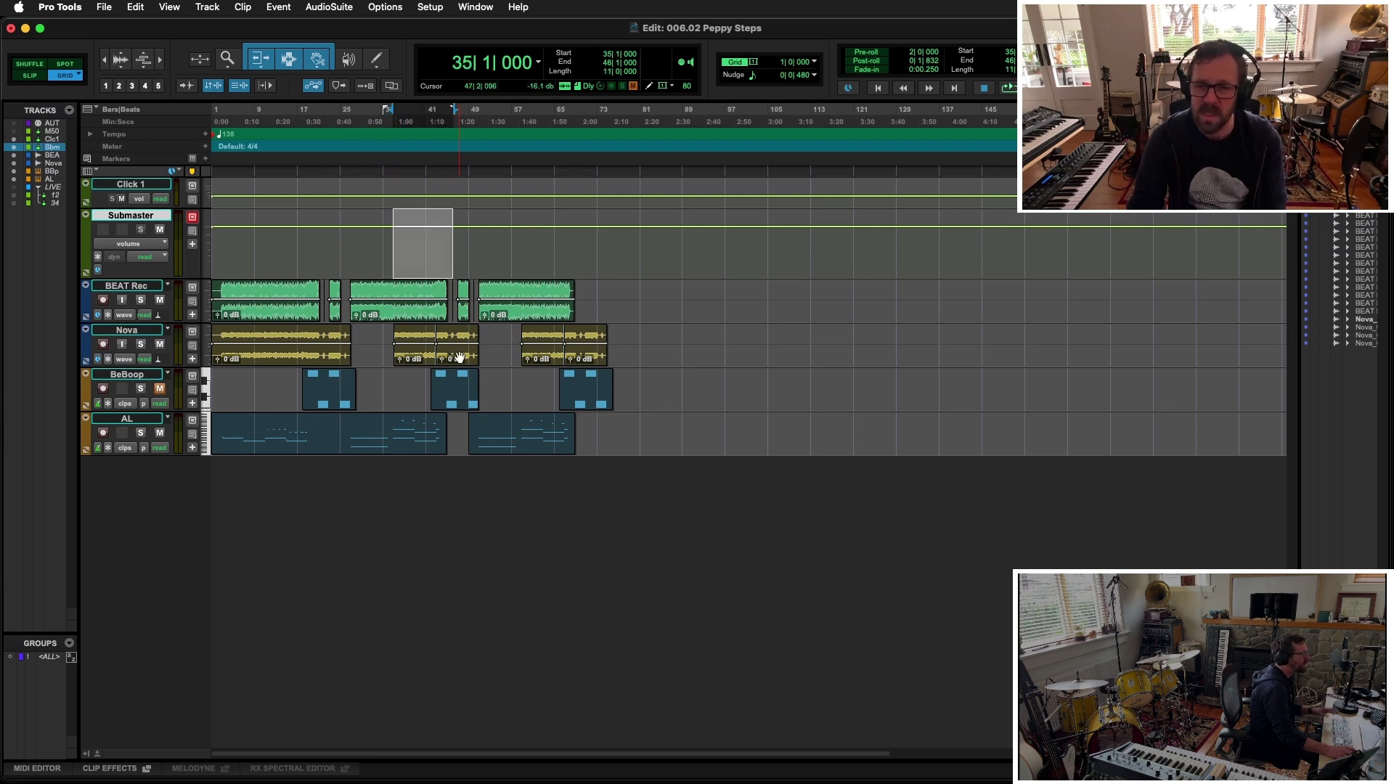
left_click(373, 337)
key("F1")
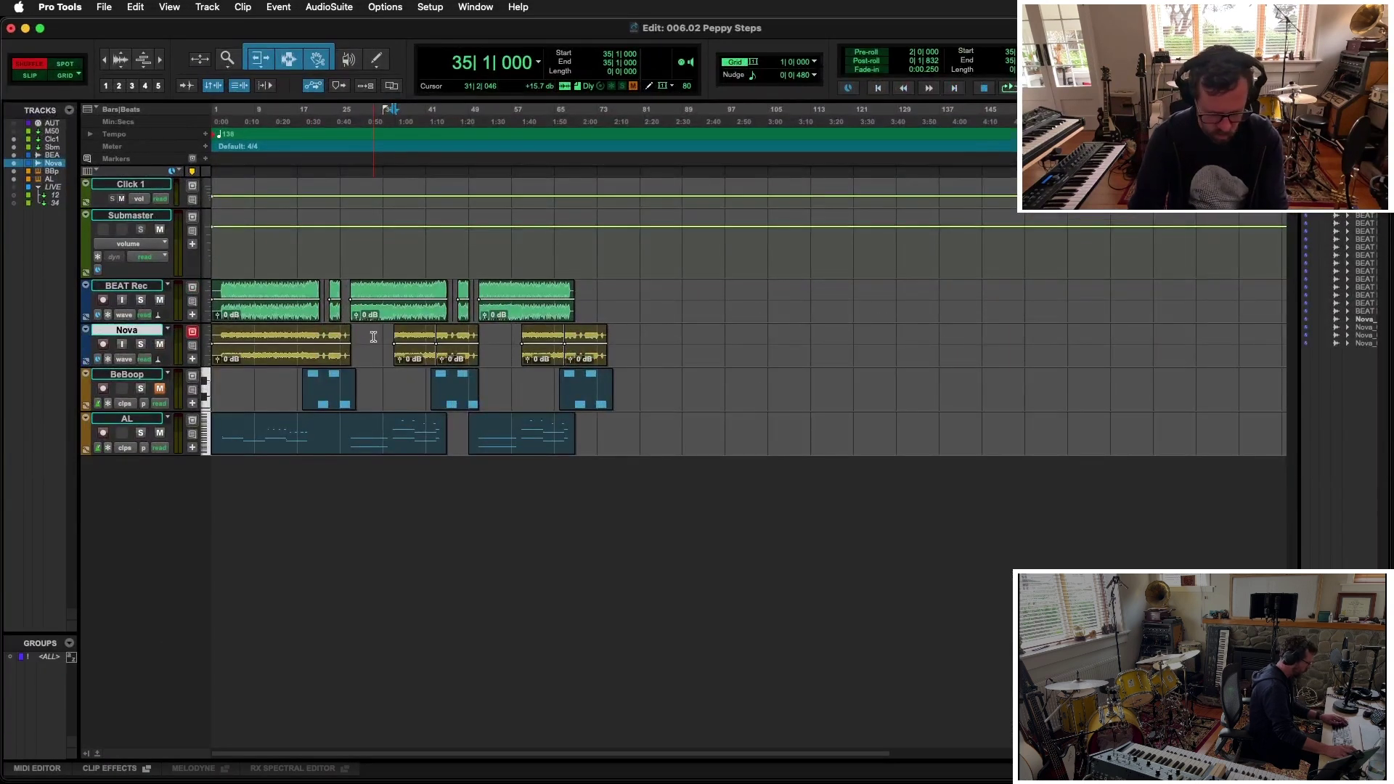
left_click(225, 295)
key("F4")
key("super+]")
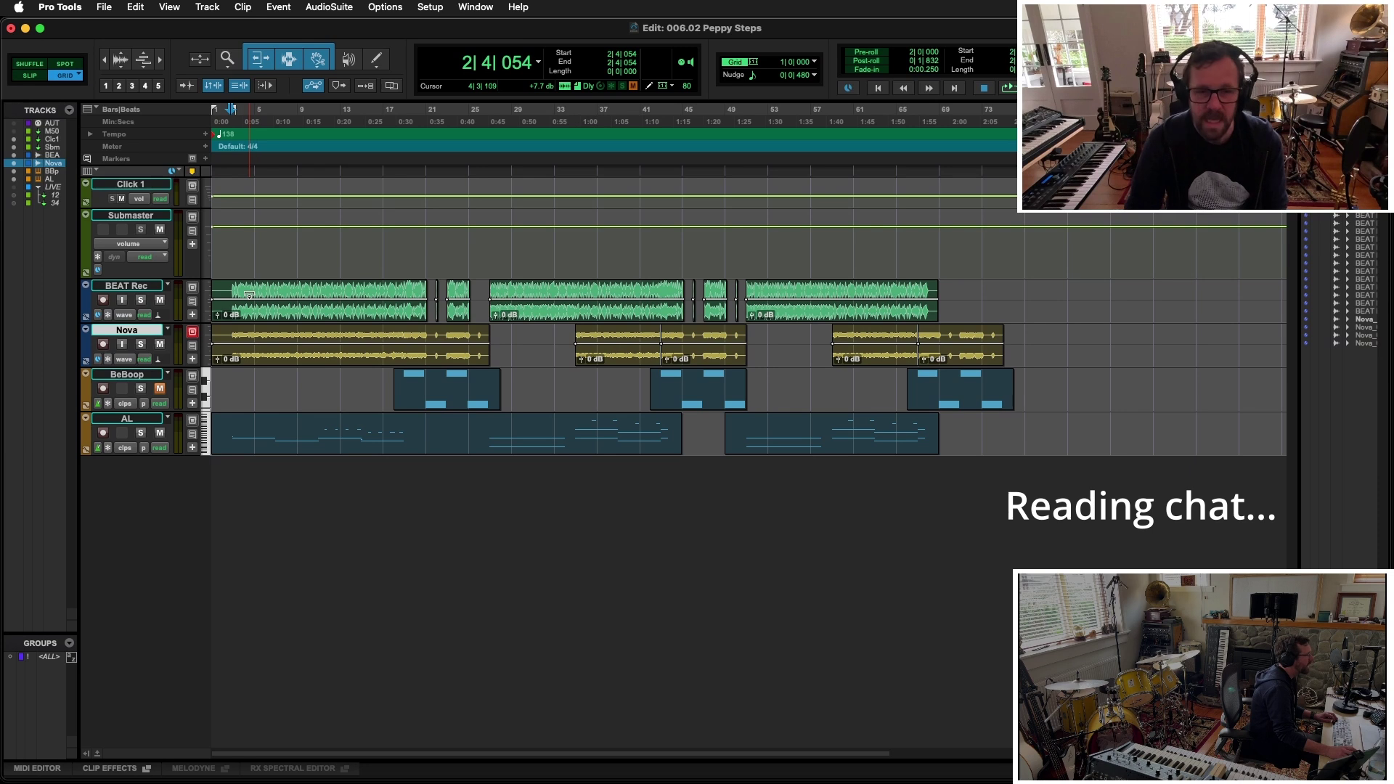
Select the AL clip that starts at bar 49 and play it back with the other tracks
left_click(233, 290)
left_click(846, 447)
key("space")
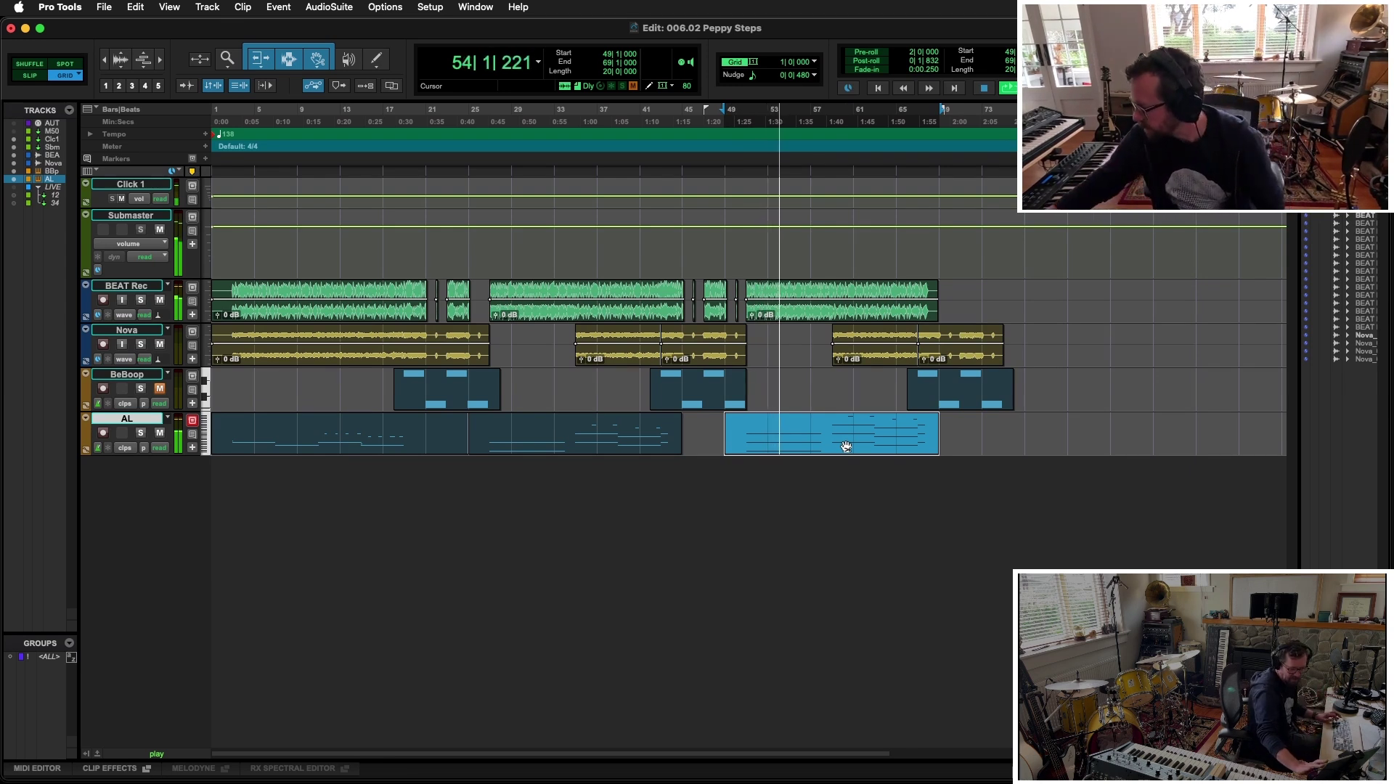
Audition neighbouring chorus presets in Timeless 3 on the AL track and settle on Beautiful Vintage Chorus bM
key("super+equal")
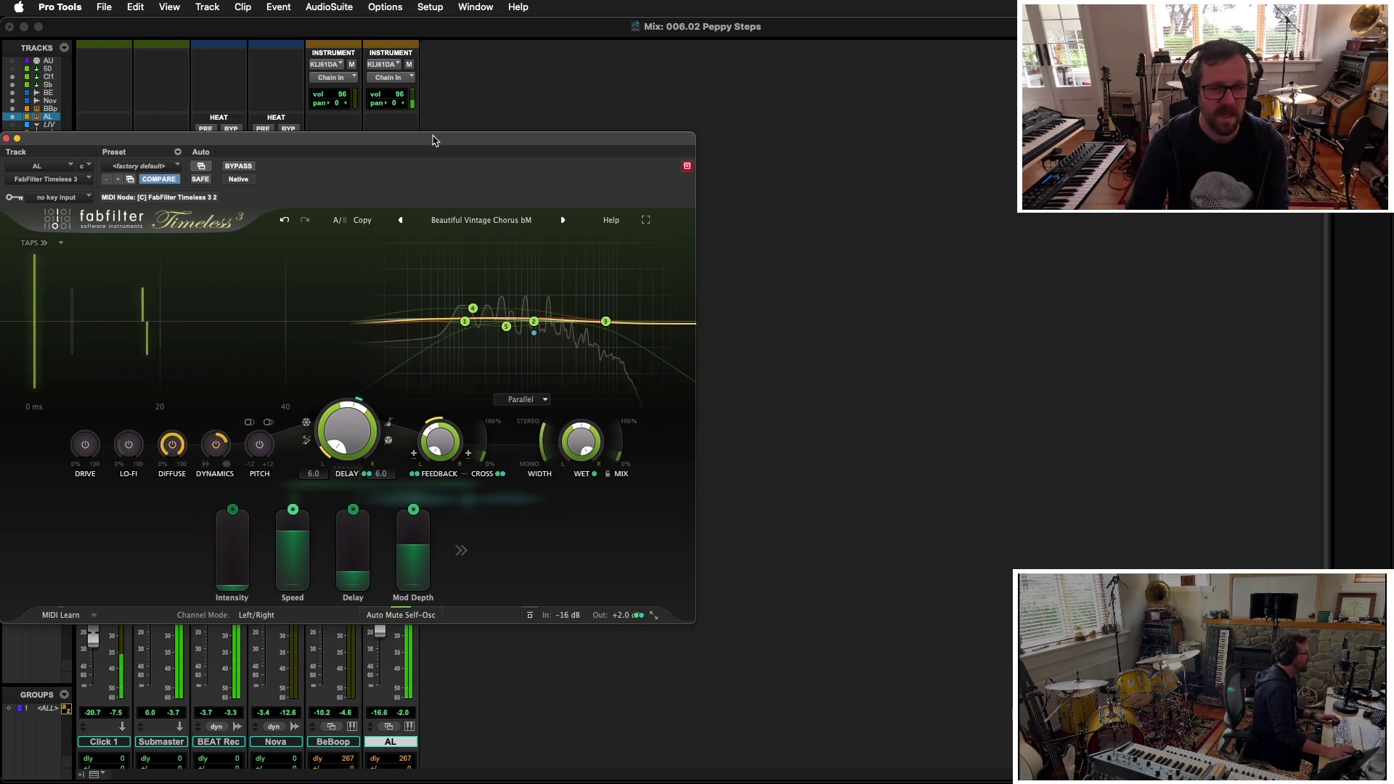
left_click(564, 220)
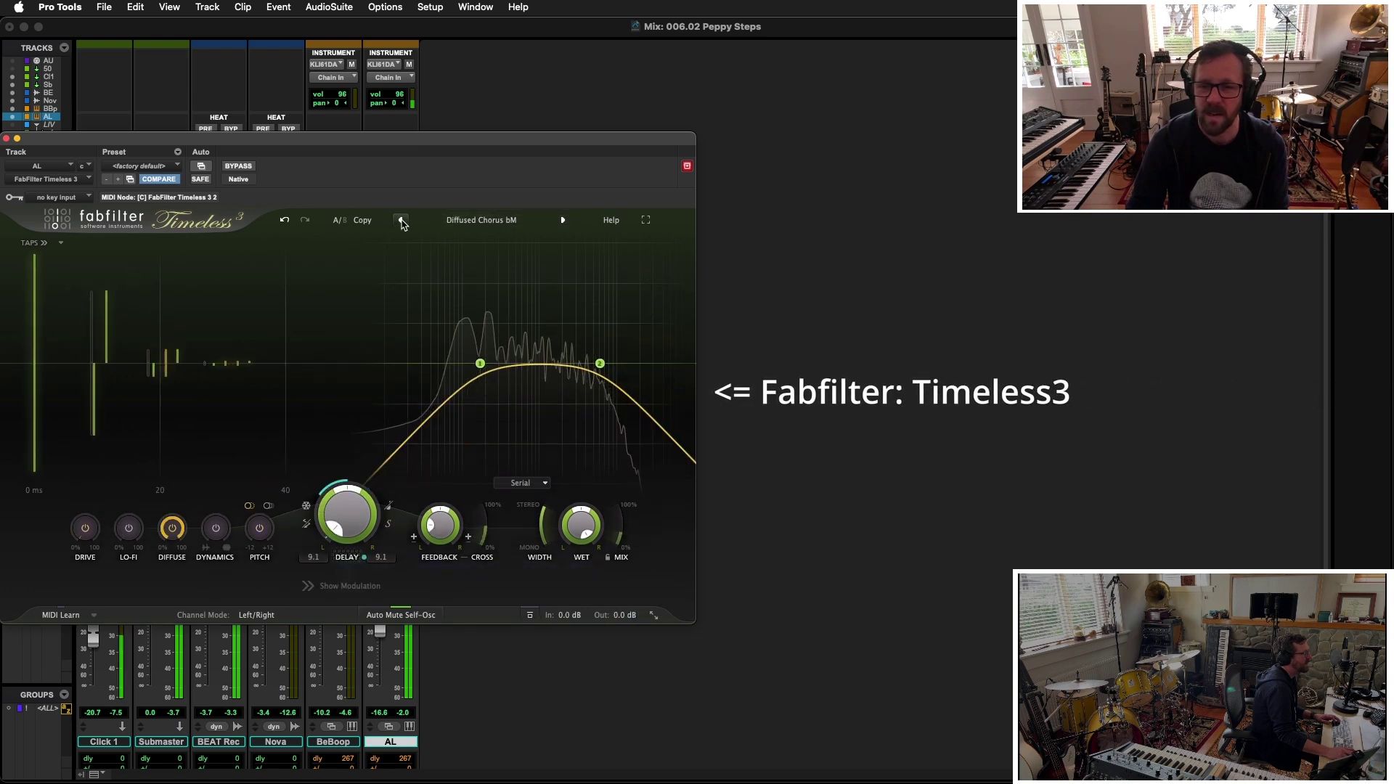
left_click(563, 220)
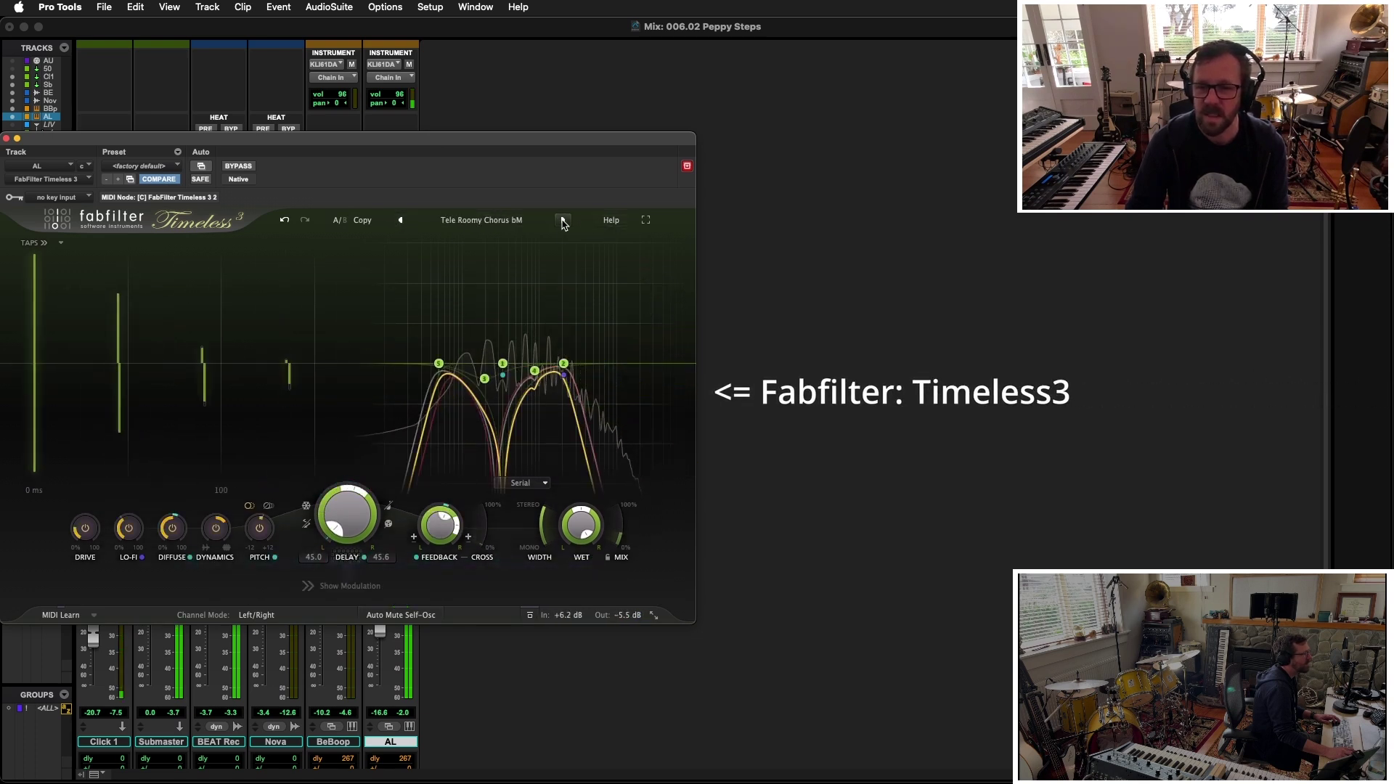
left_click(563, 220)
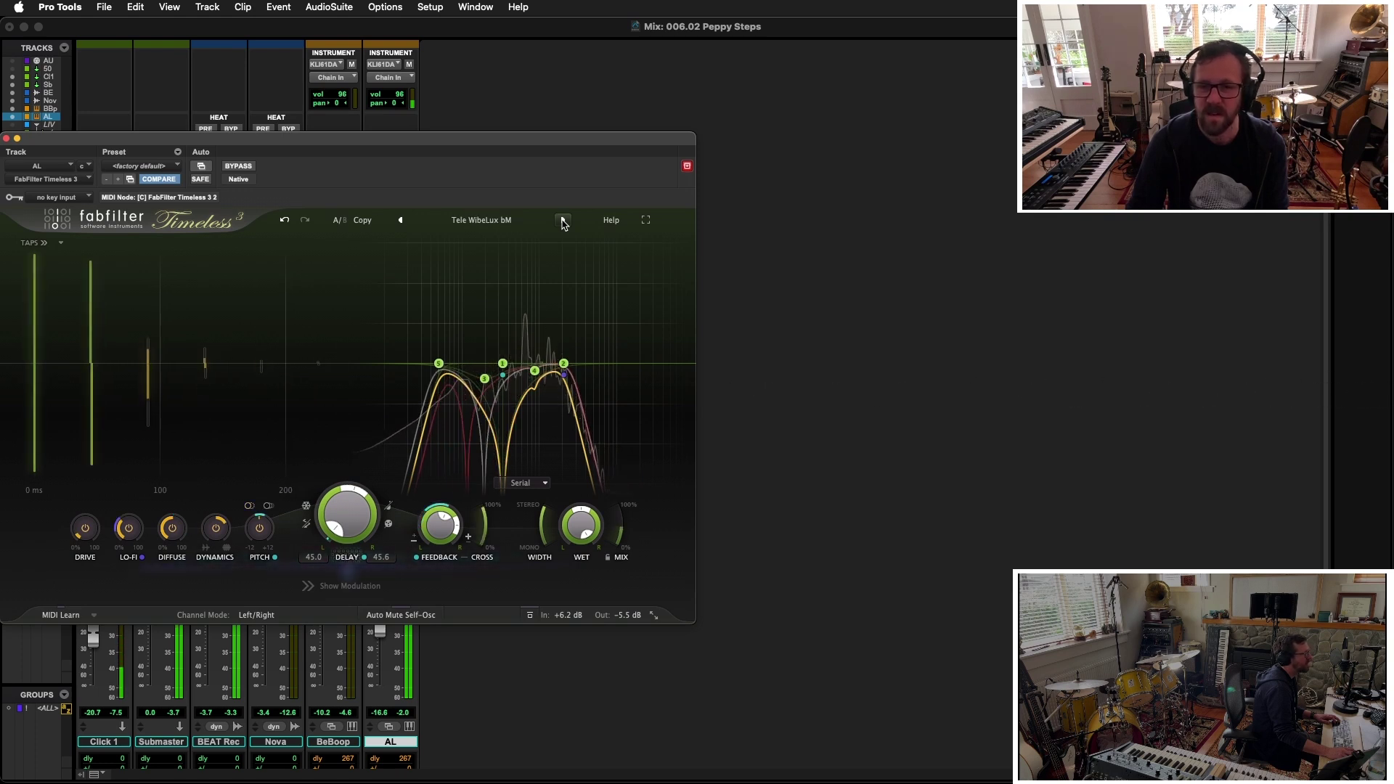
left_click(402, 220)
left_click(401, 221)
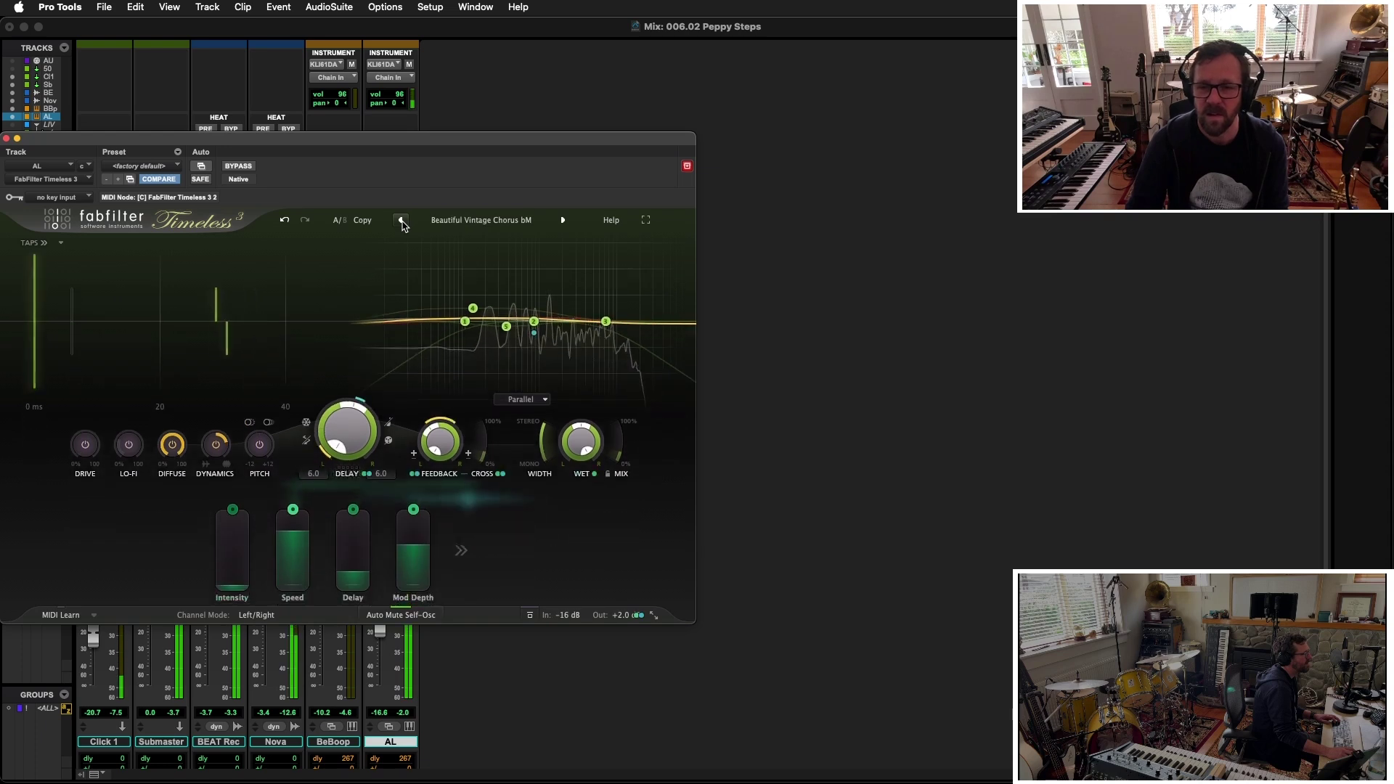
key("super+equal")
Create a new track below AL from the MOOG track preset in the A-MrW-MX preset folder
left_click(137, 423)
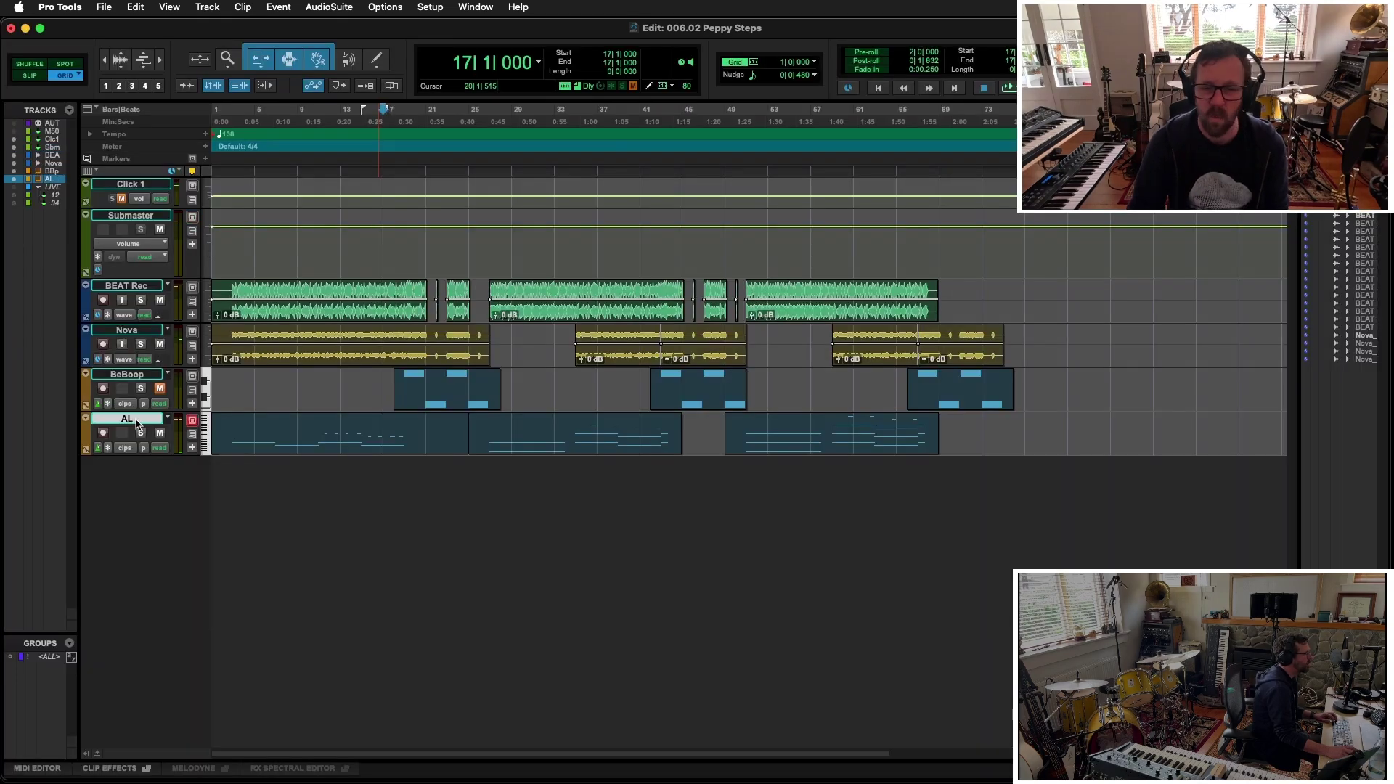
key("shift+super+n")
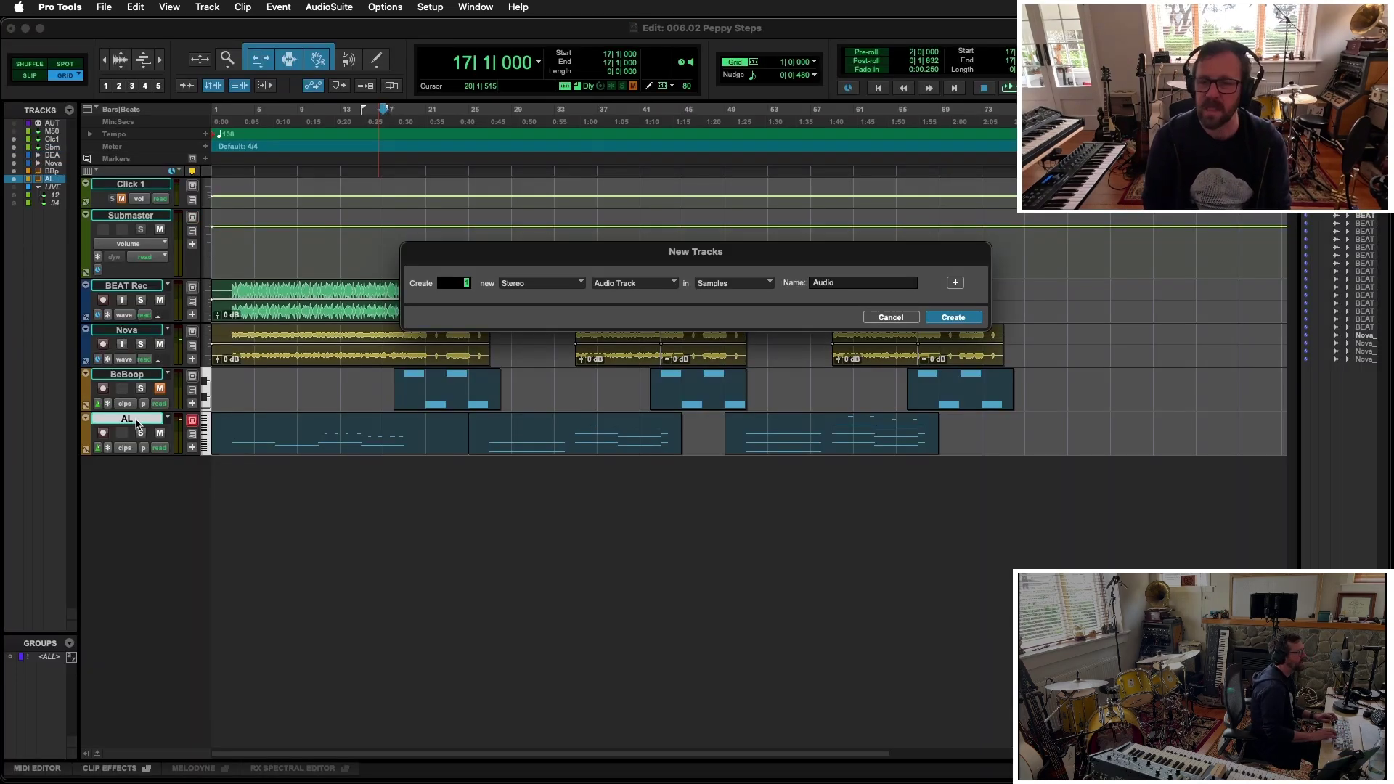
key("super+Left")
left_click(635, 283)
mouse_move(657, 389)
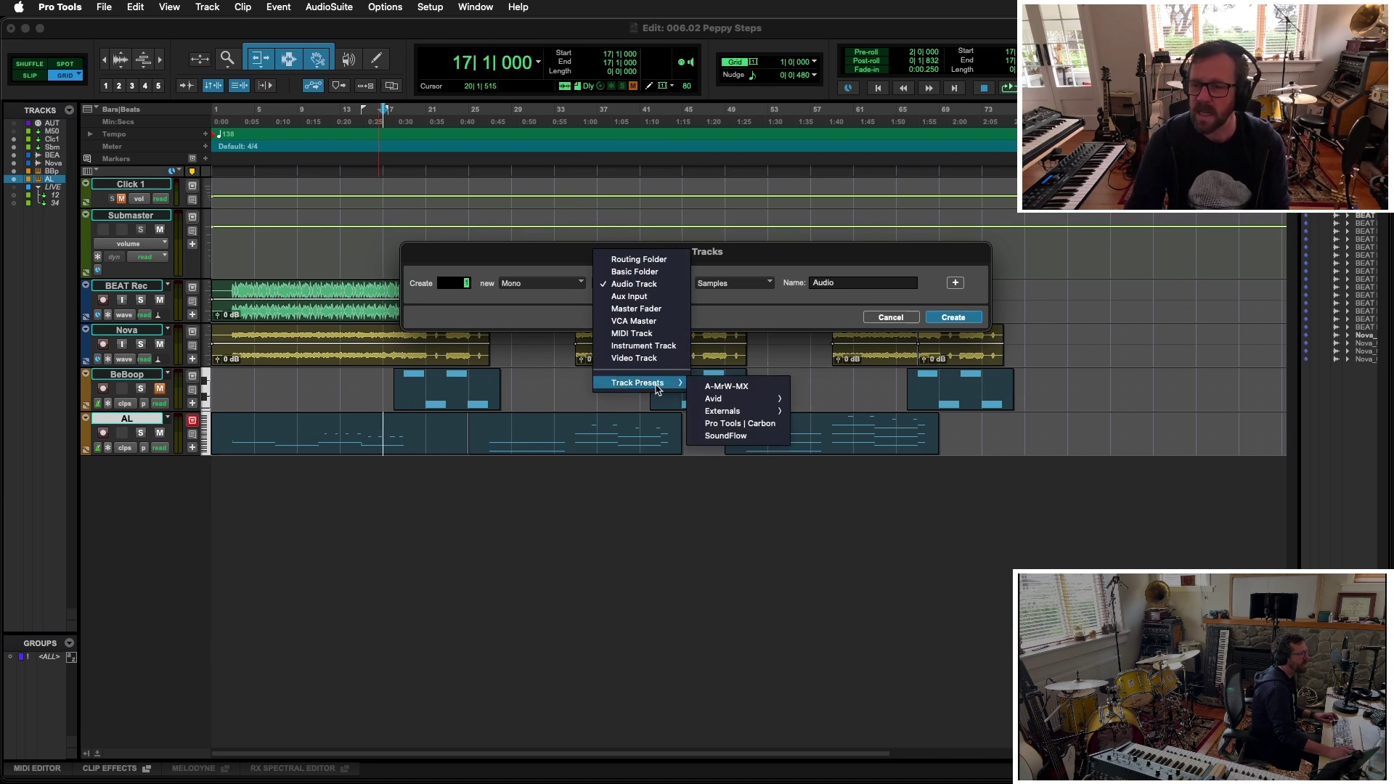
left_click(755, 387)
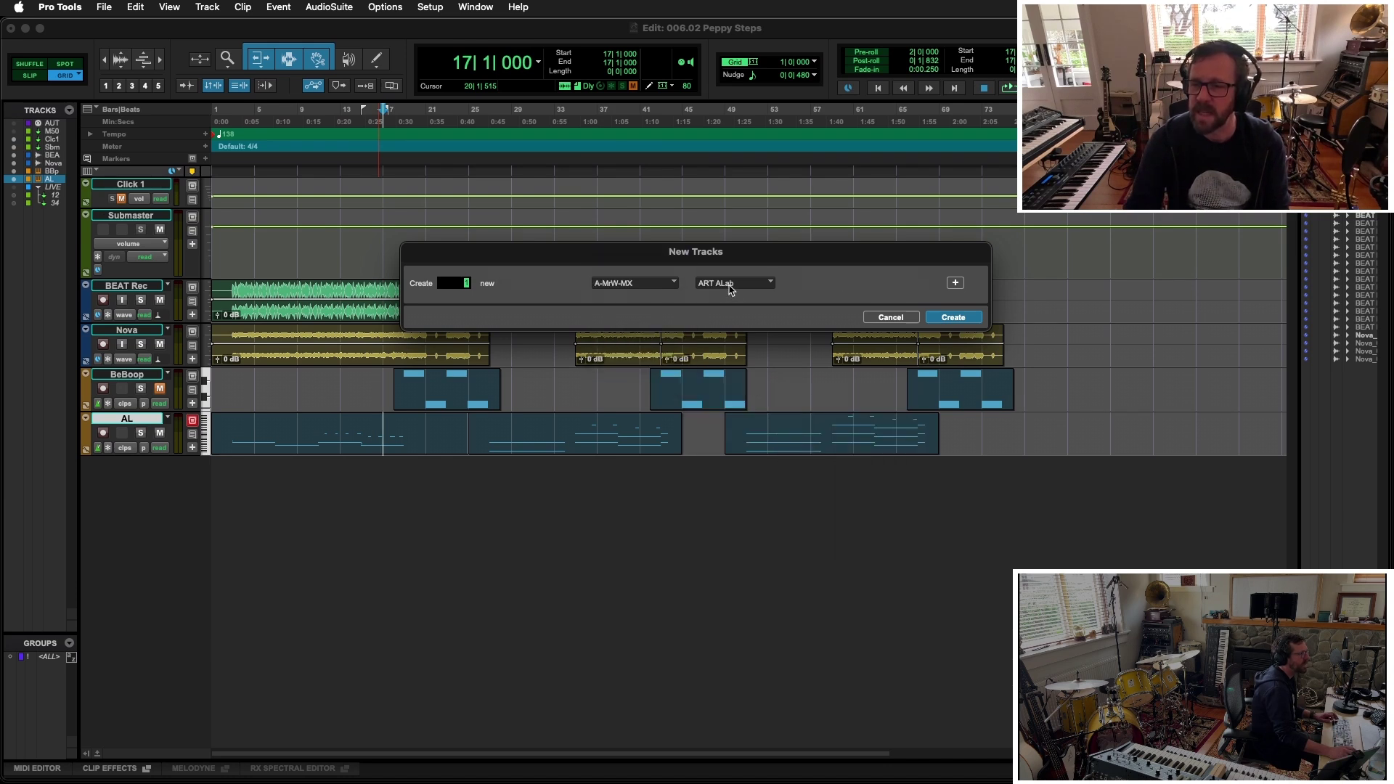
left_click(731, 291)
left_click(744, 408)
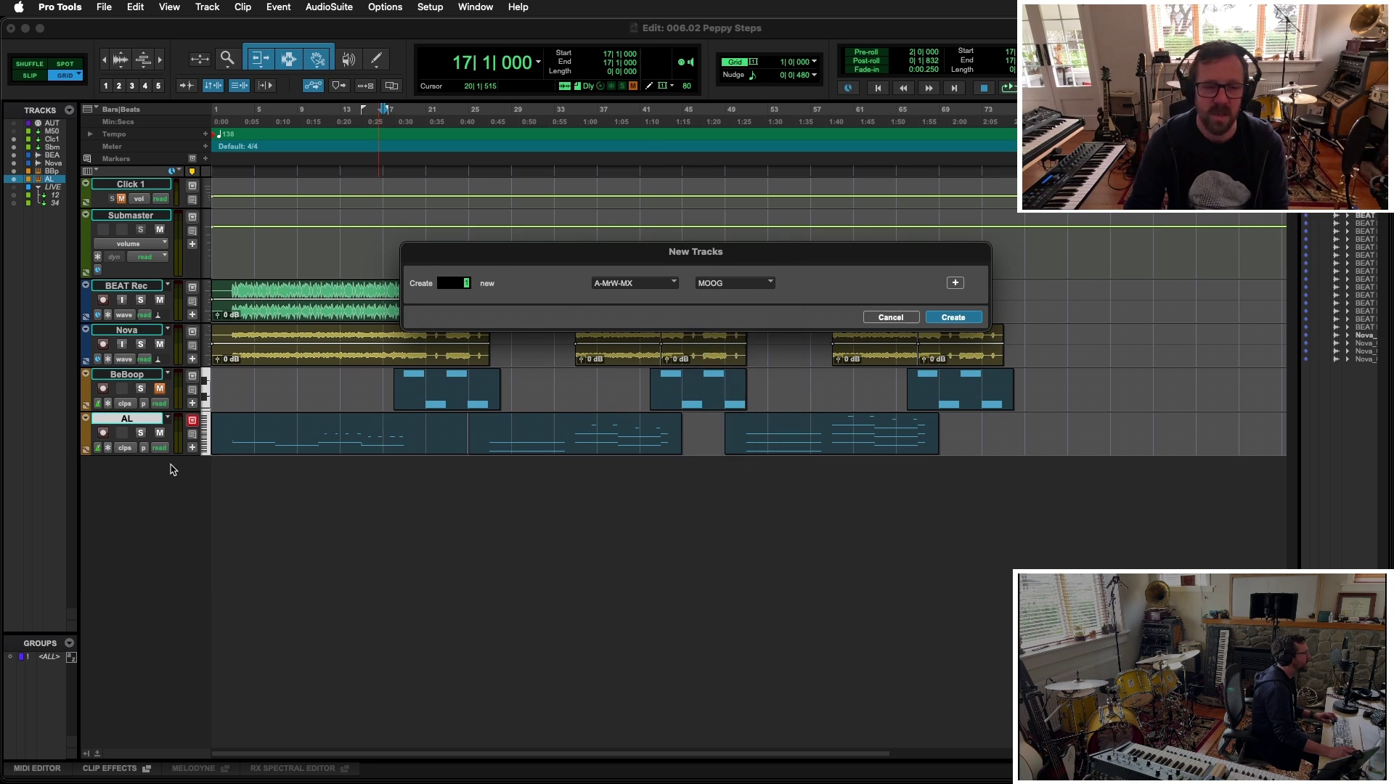
key("Return")
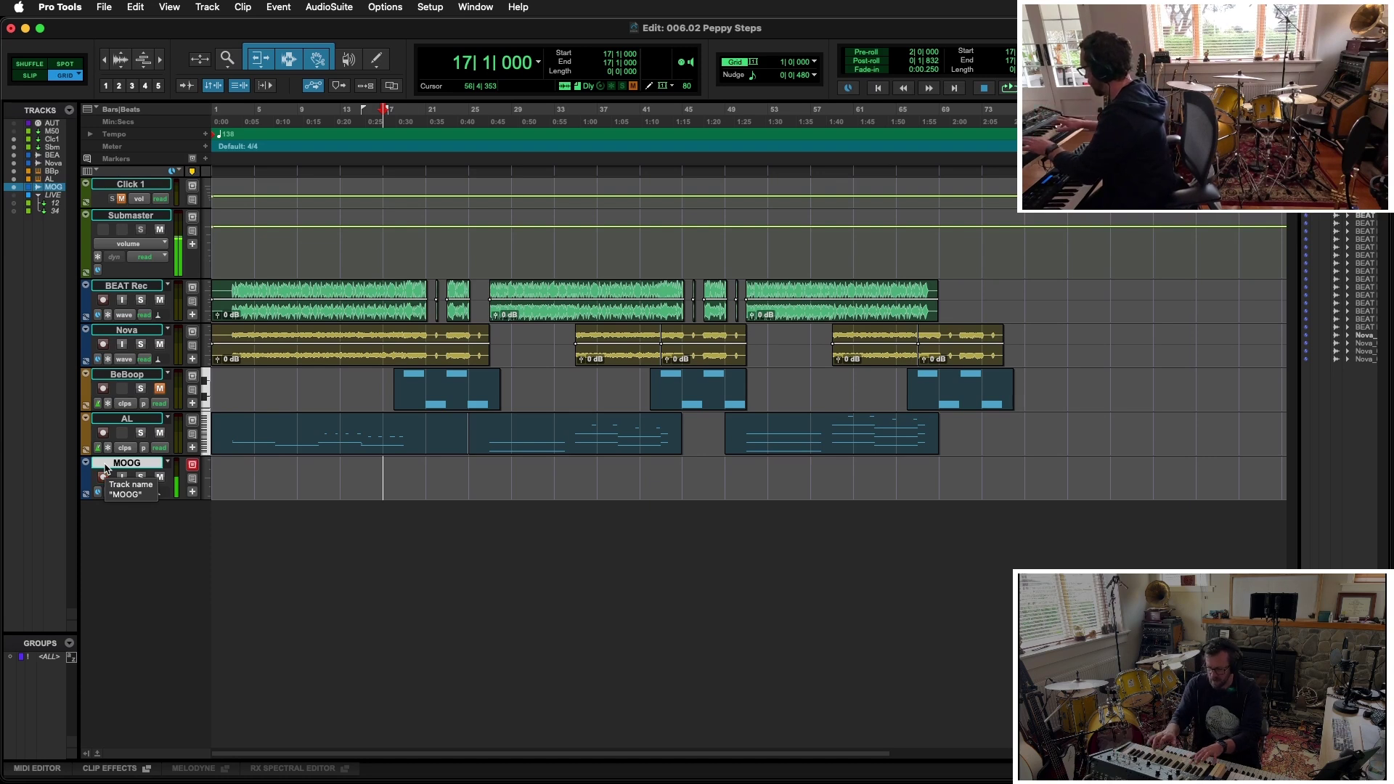
Record the Moog part on the MOOG track from the song start to about bar 75, and disarm the track
key("Return")
key("super+space")
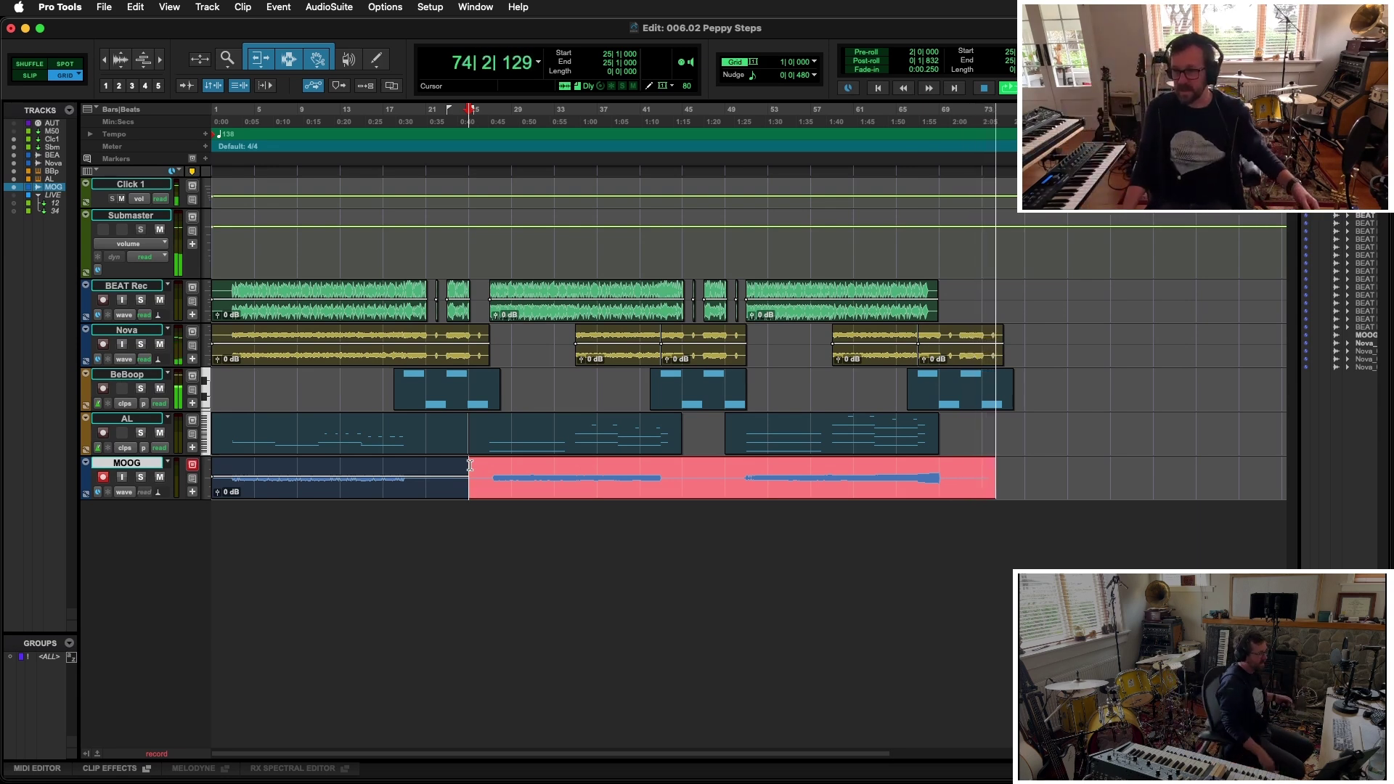
key("super+period")
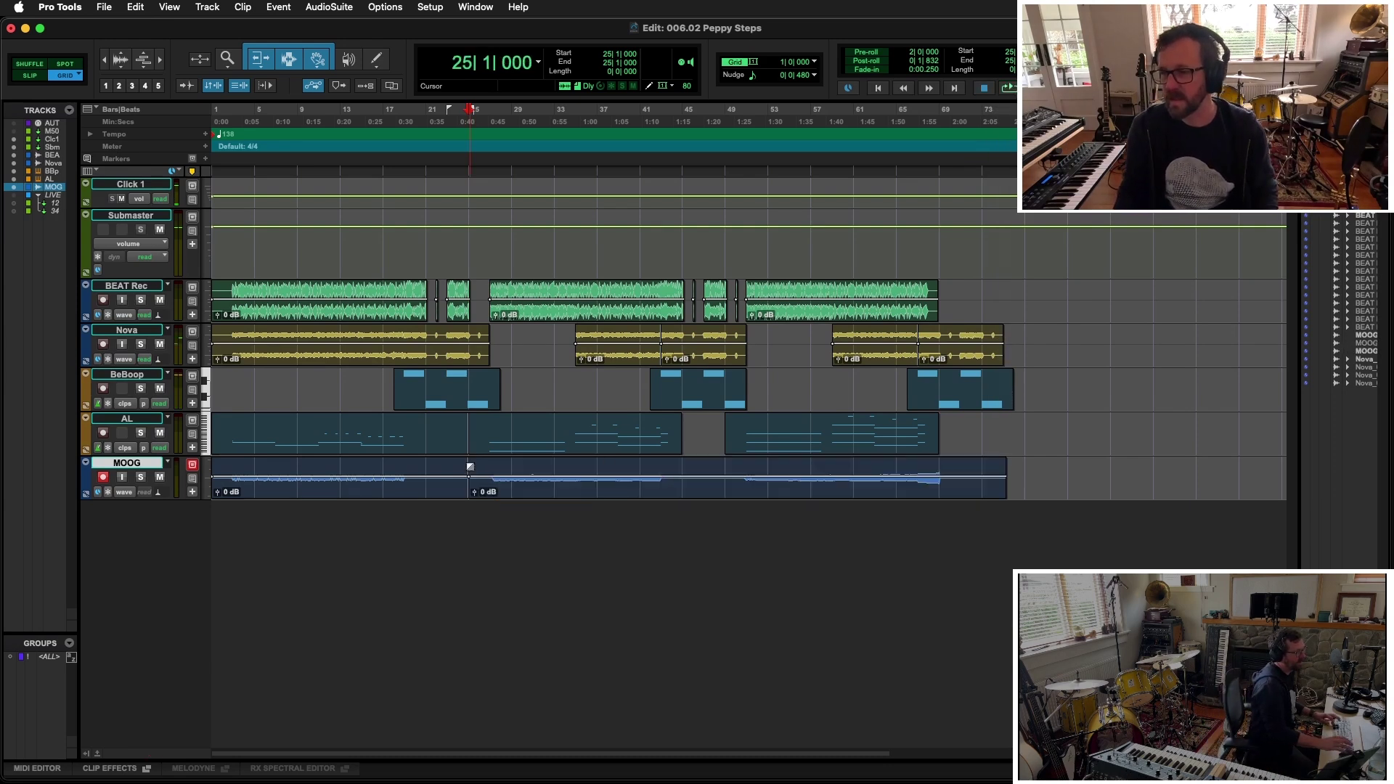
key("shift+r")
left_click(1014, 470)
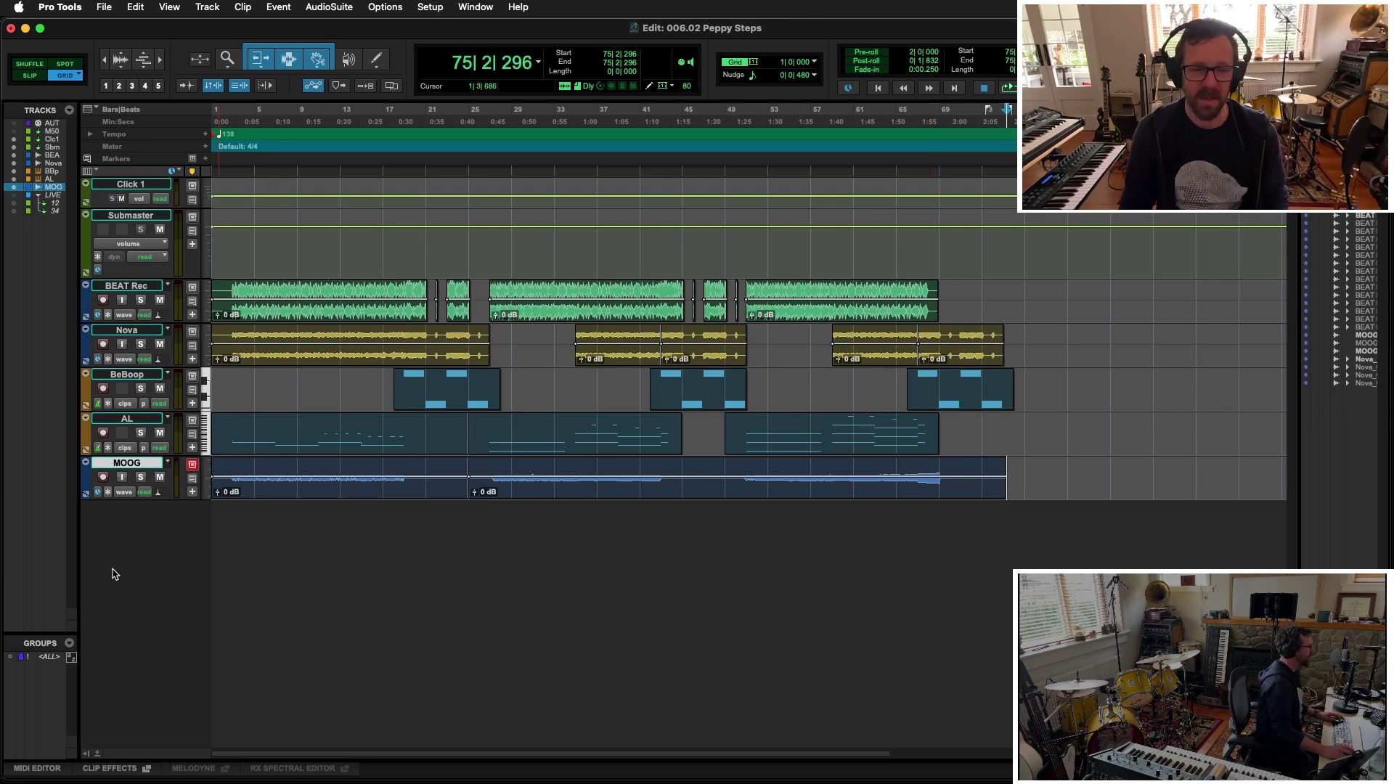
Insert Roto Speaker on the MOOG track, set its rotor speed to Fast and audition the speaker types
left_click(230, 386)
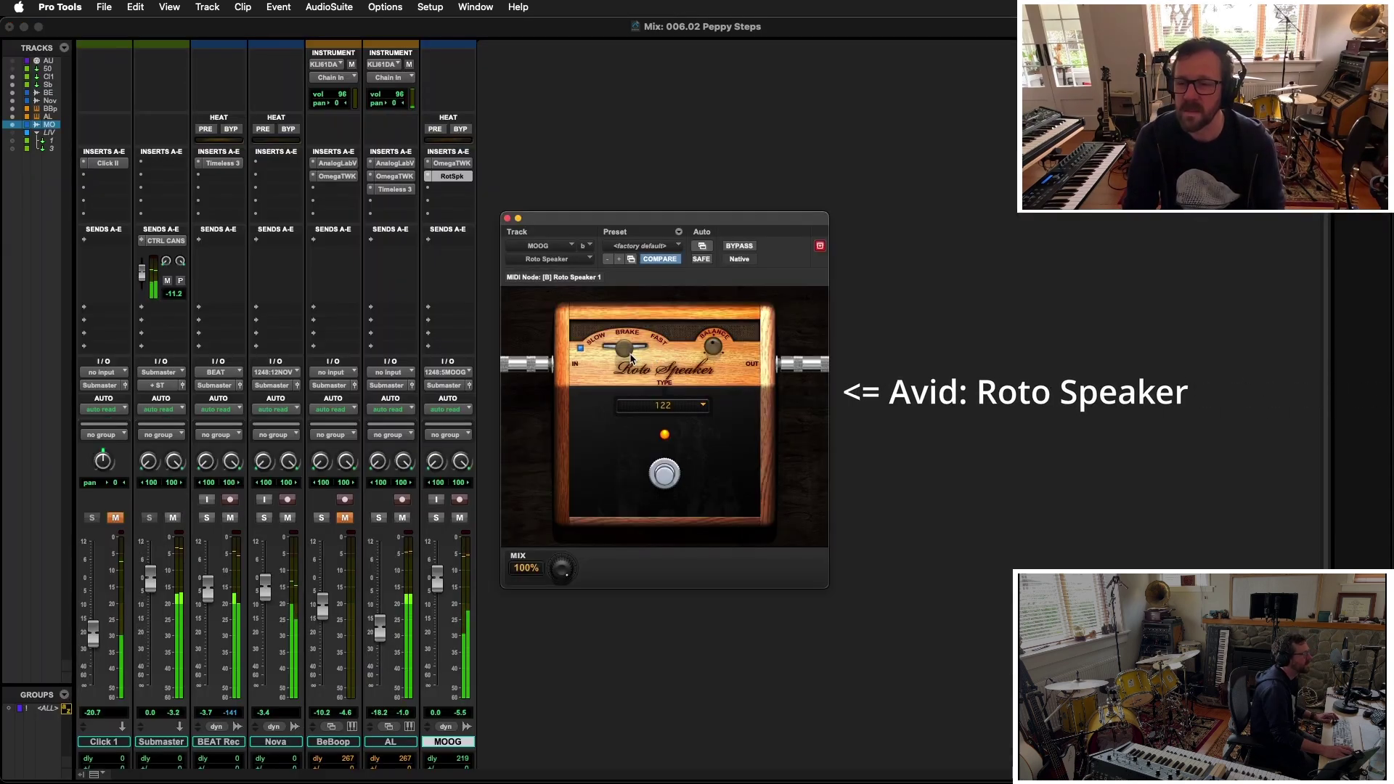
left_click_drag(613, 349, 651, 349)
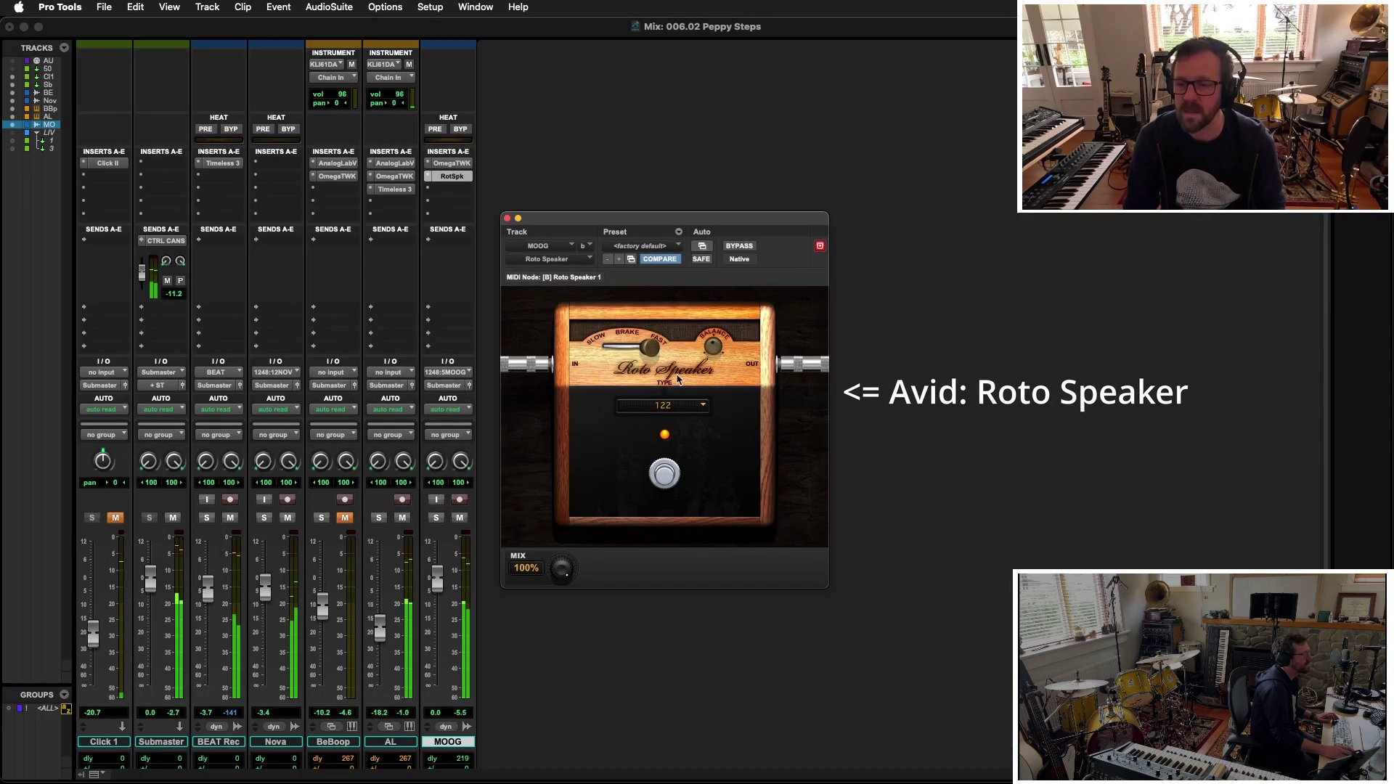
left_click(704, 405)
left_click(657, 448)
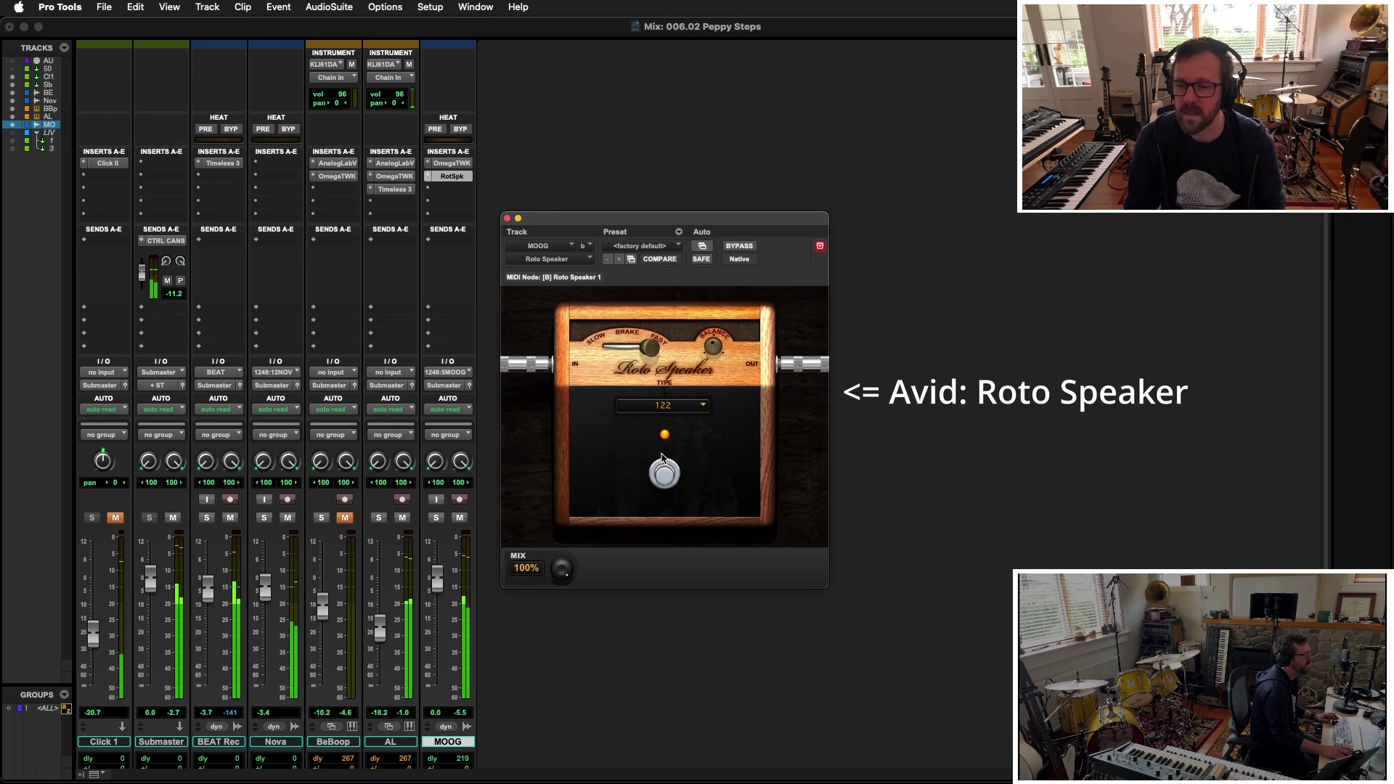
left_click(705, 406)
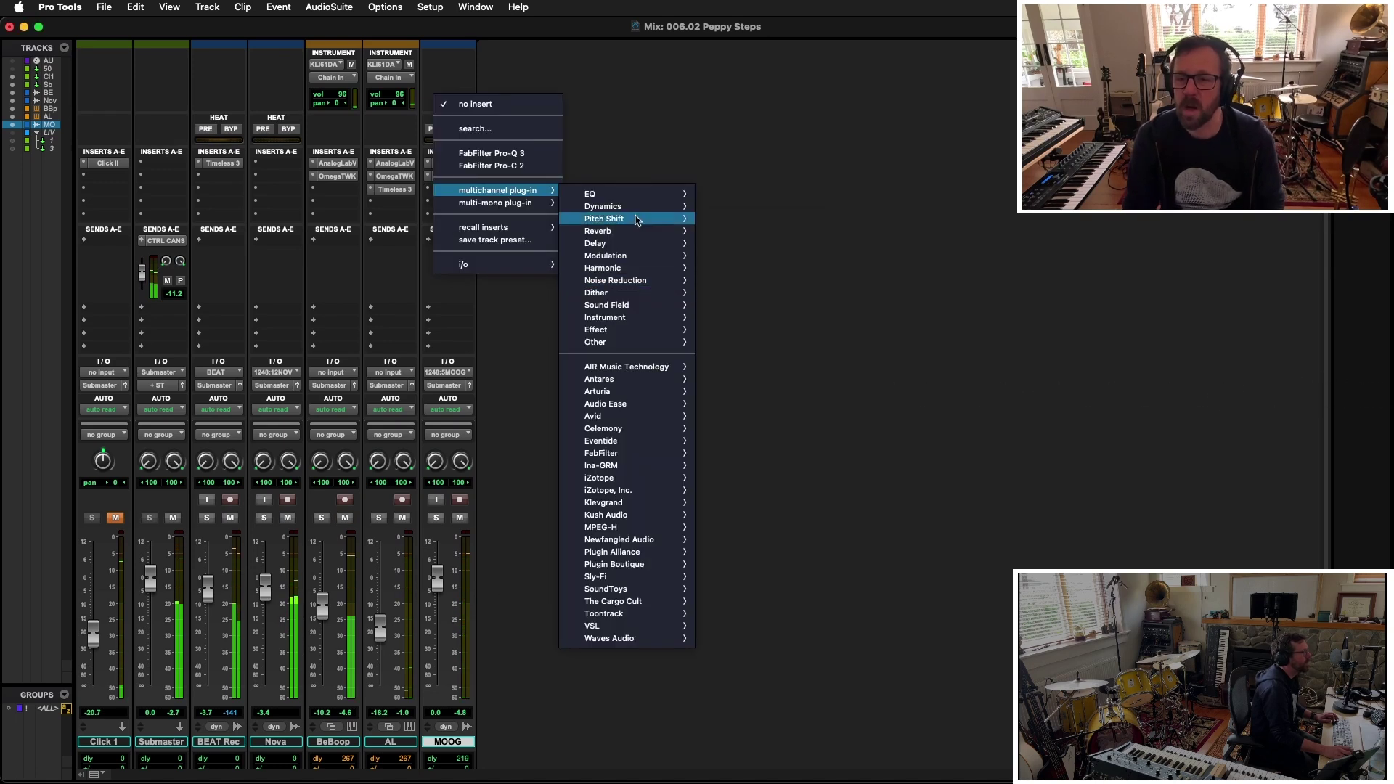
Add EchoBoy with the DoubleJumper preset to MOOG, adjust its Mix, and insert PhaseMistress with the Super 7x5 style after it
mouse_move(602, 243)
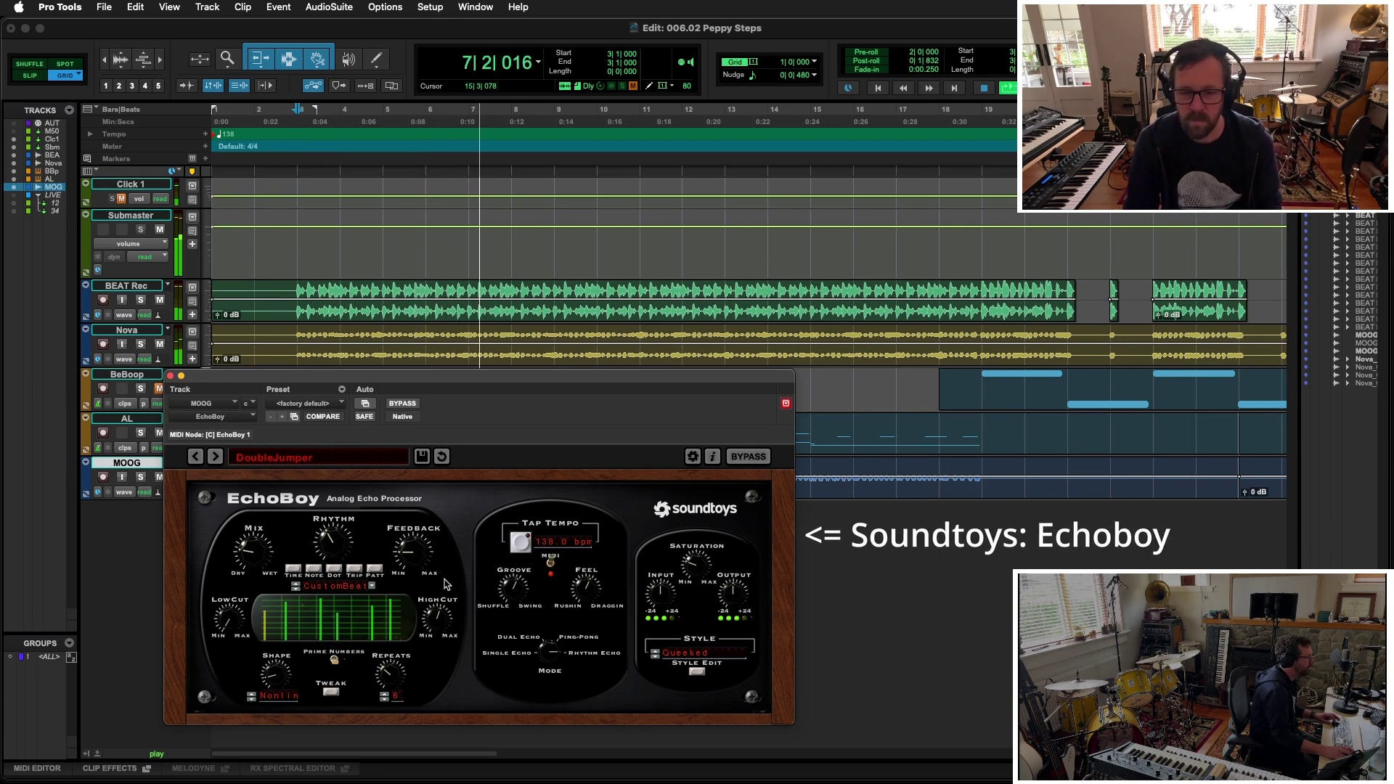
left_click_drag(249, 554, 245, 550)
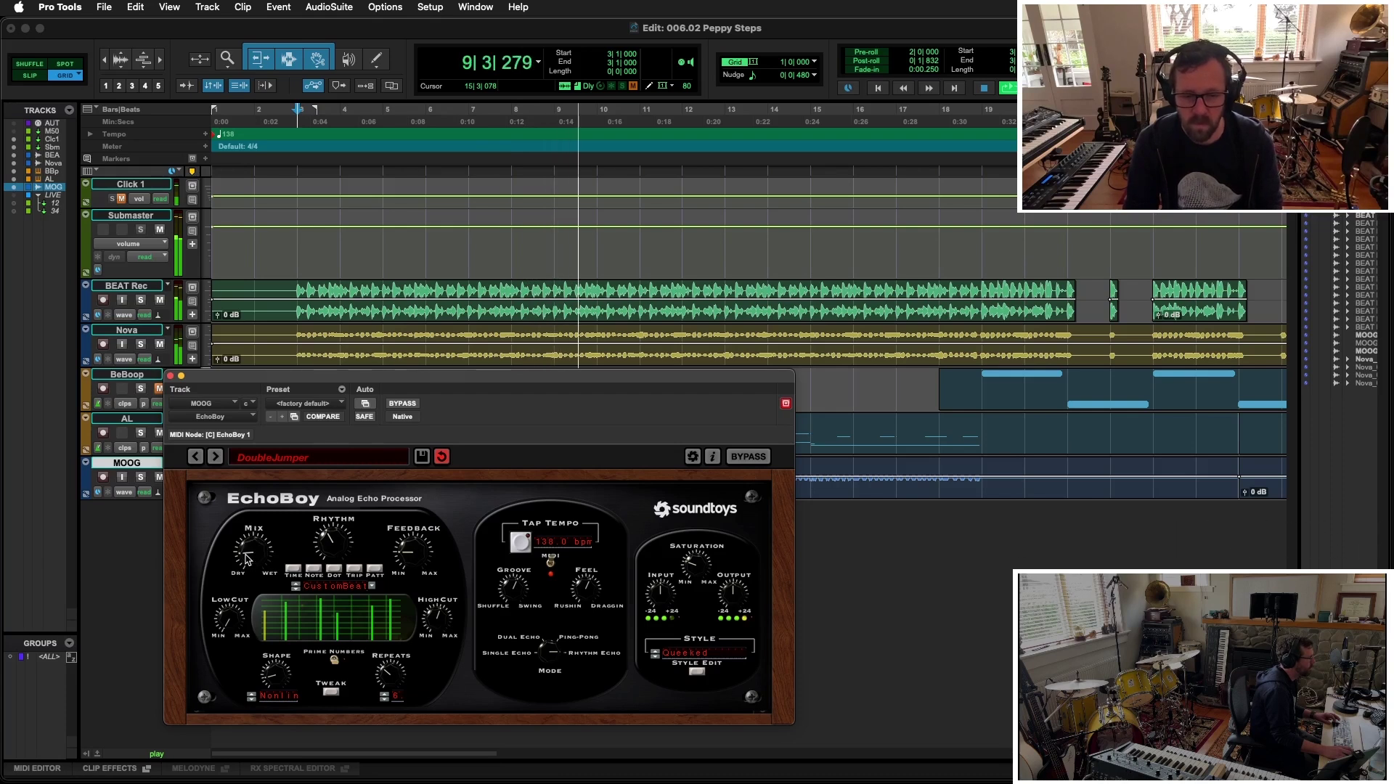
left_click(170, 376)
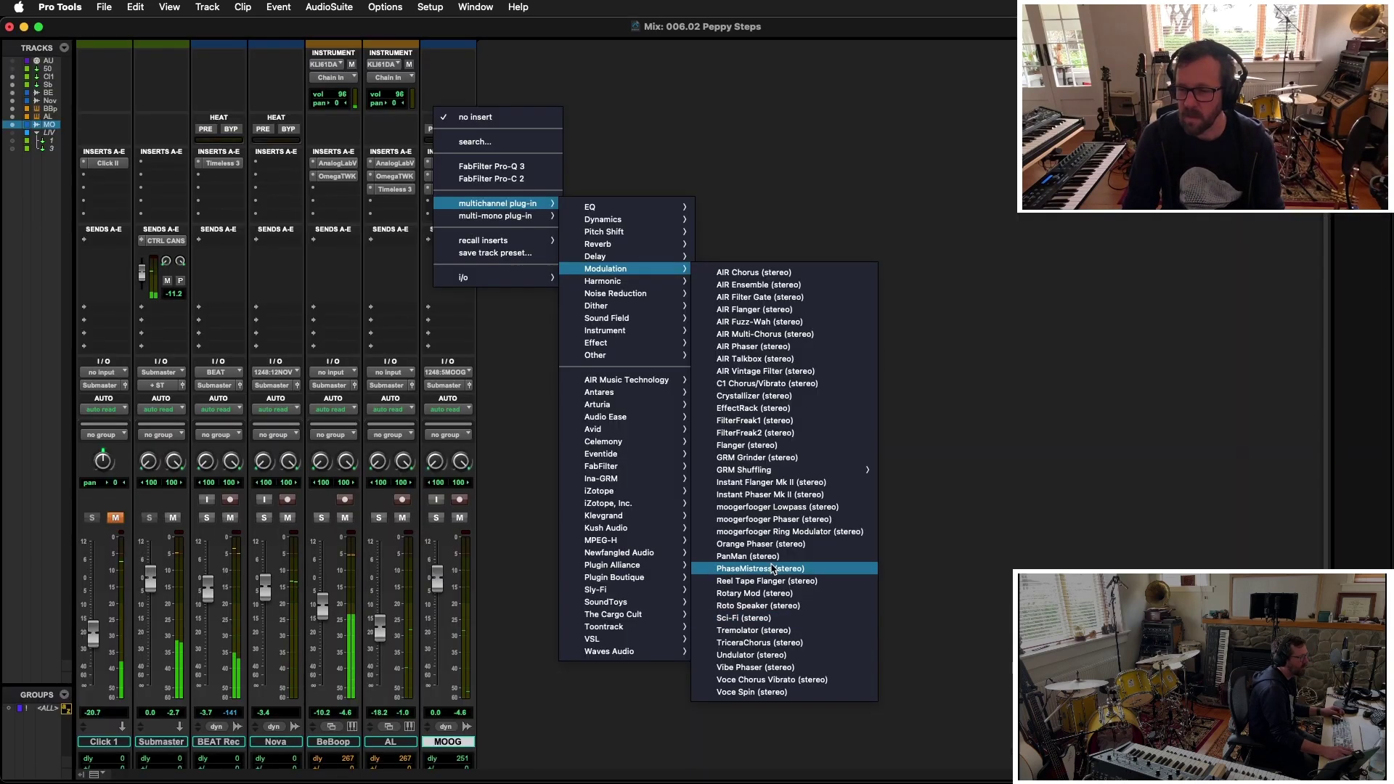
key("Escape")
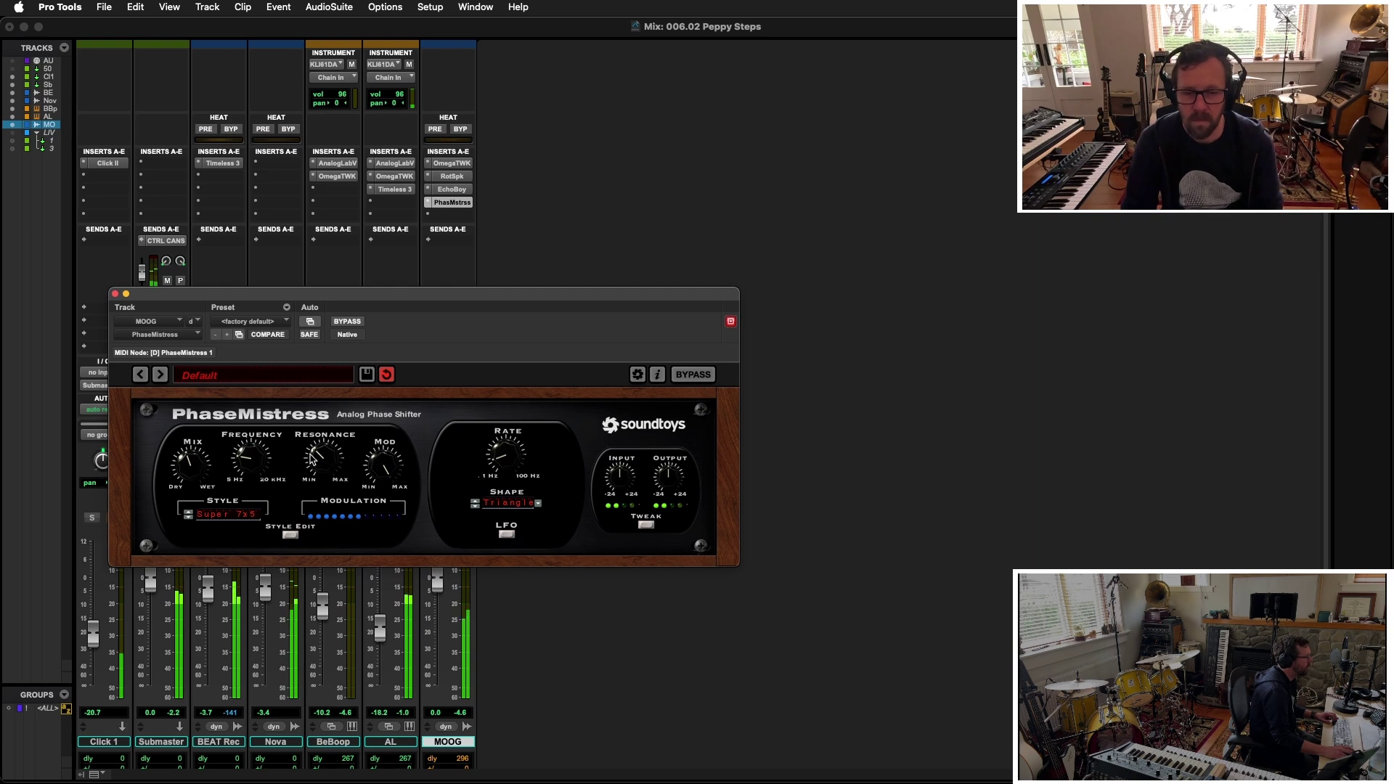
key("super+w")
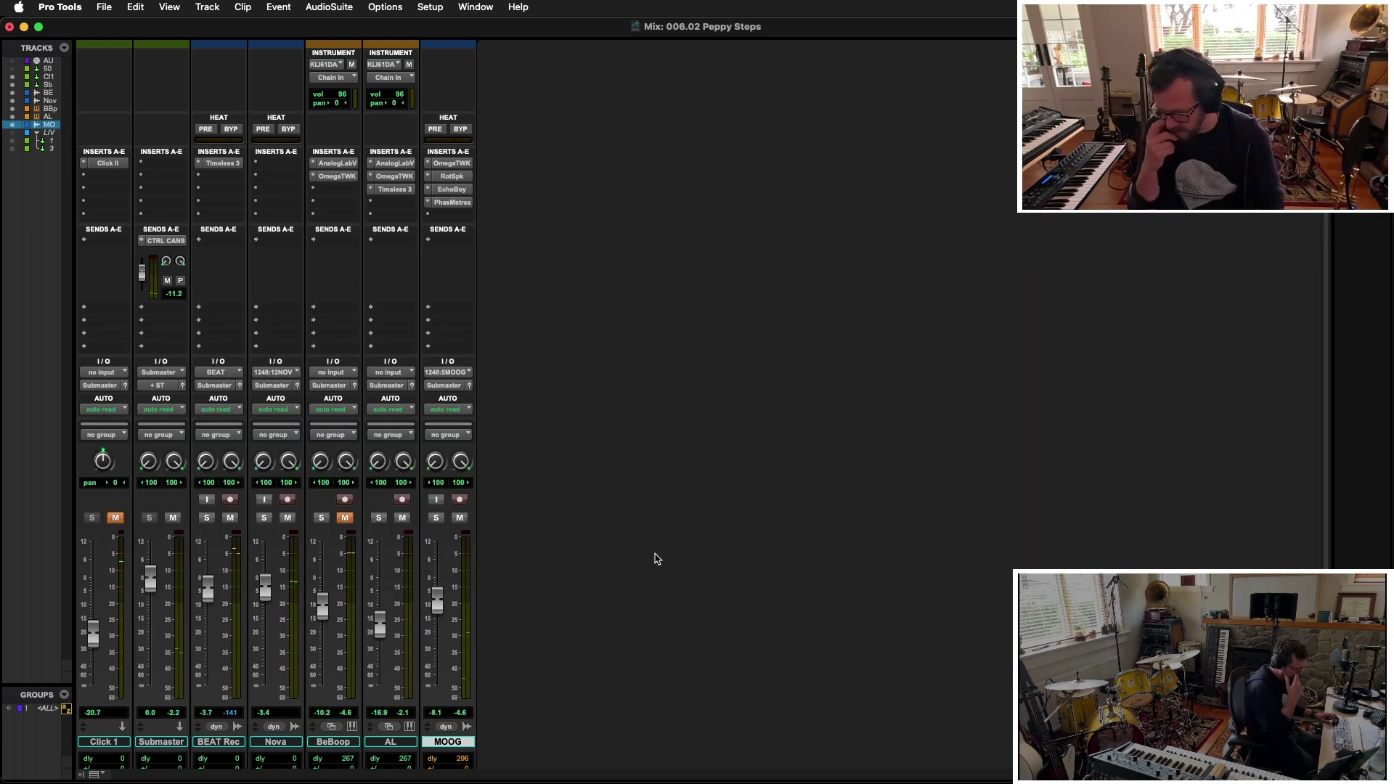
Create a VOX routing folder with numbered mono Vox tracks and insert the BF-2A compressor on the VOX folder
key("super+shift+n")
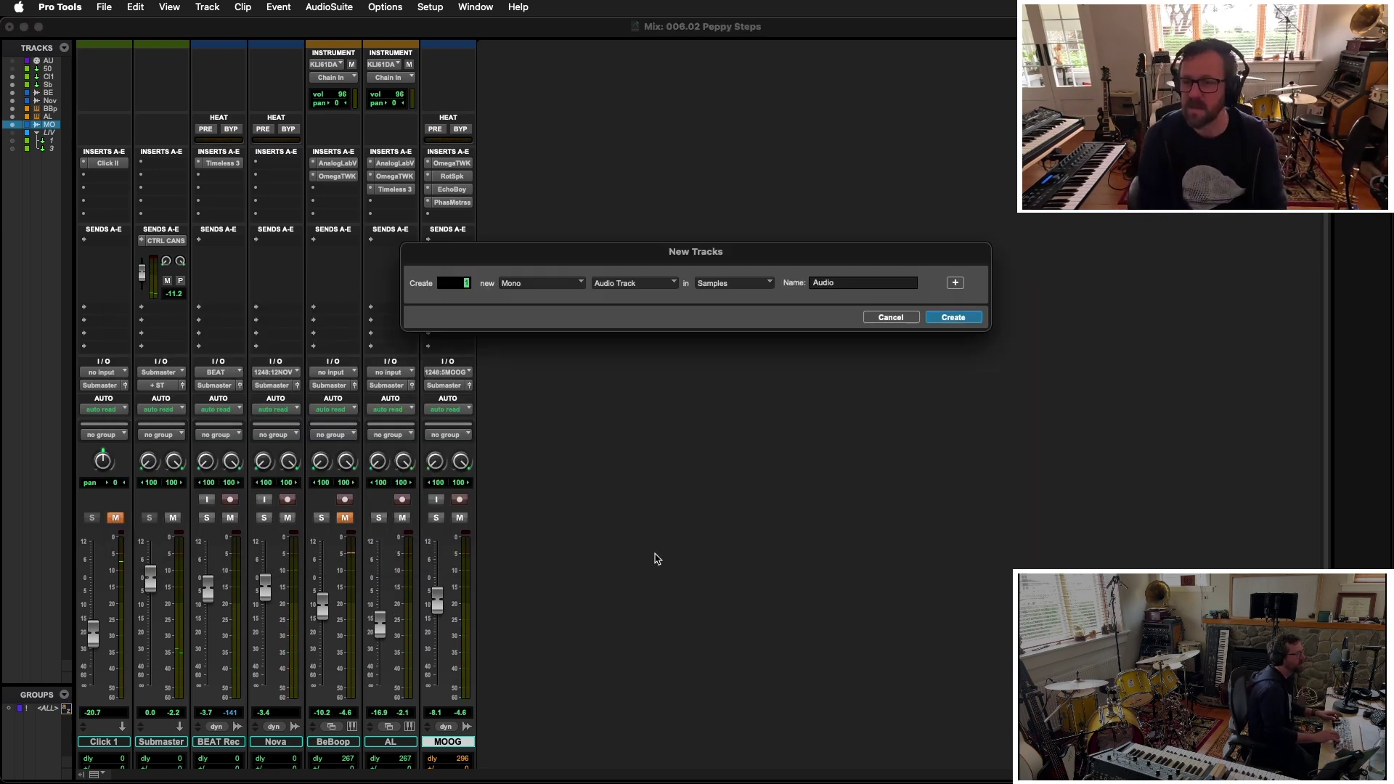
key("Return")
left_click(506, 165)
mouse_move(690, 182)
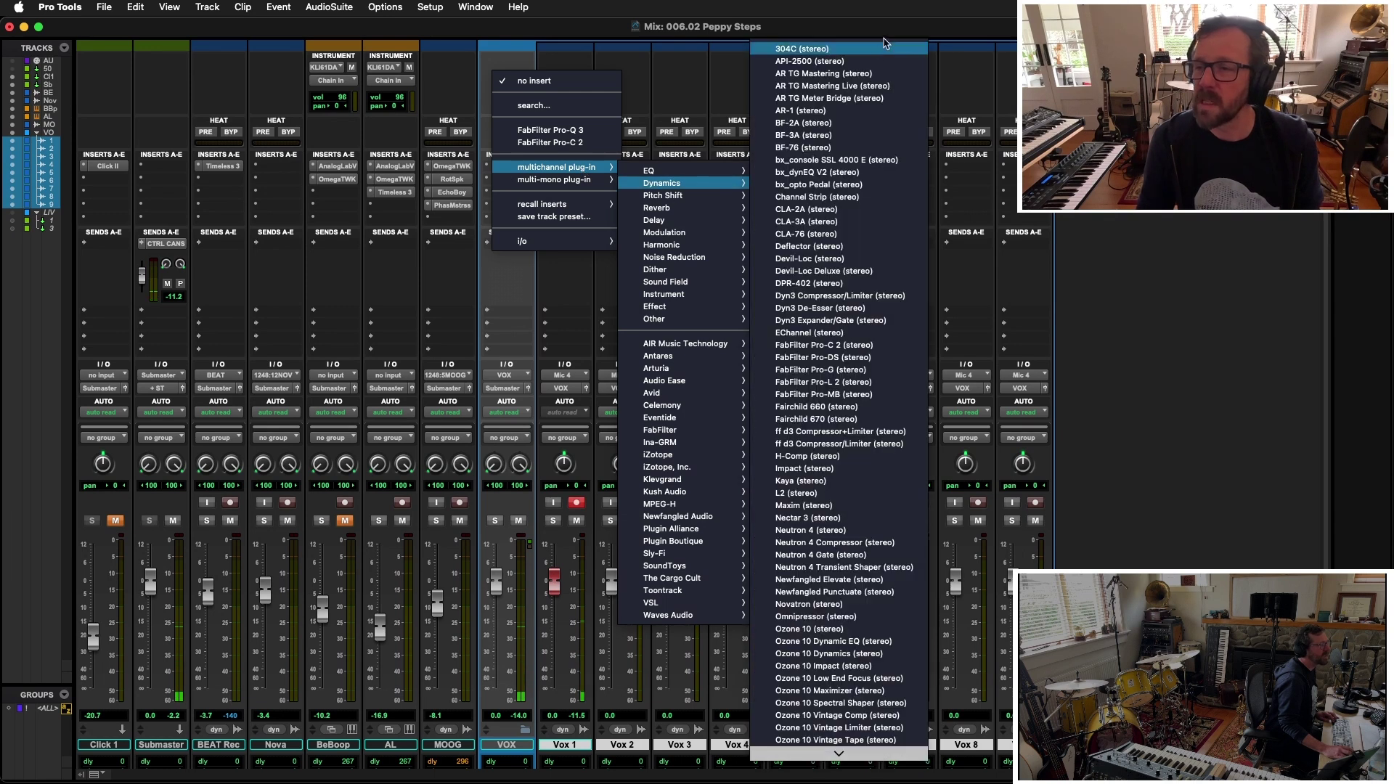
left_click(870, 130)
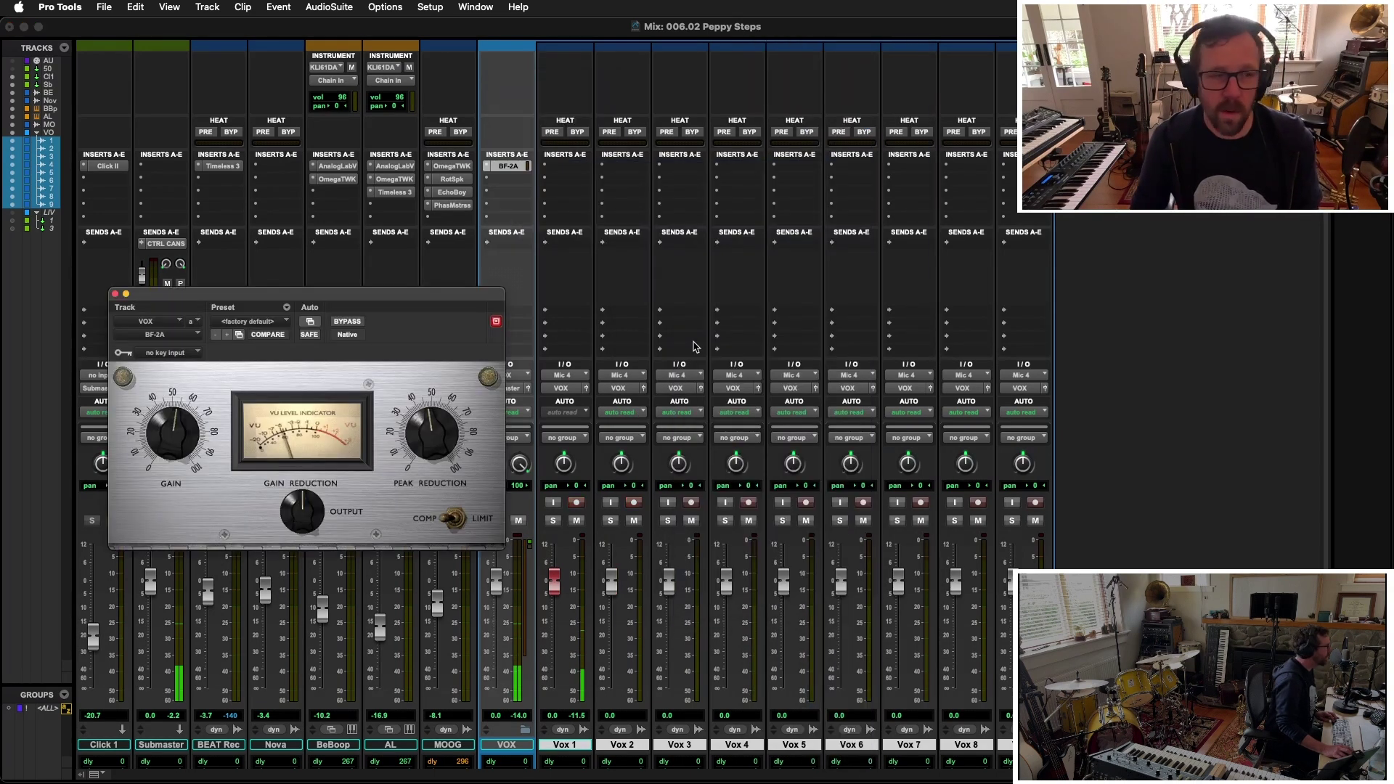
Replace the BF-2A on the VOX folder with the CLA-2A compressor
left_click(175, 336)
mouse_move(185, 336)
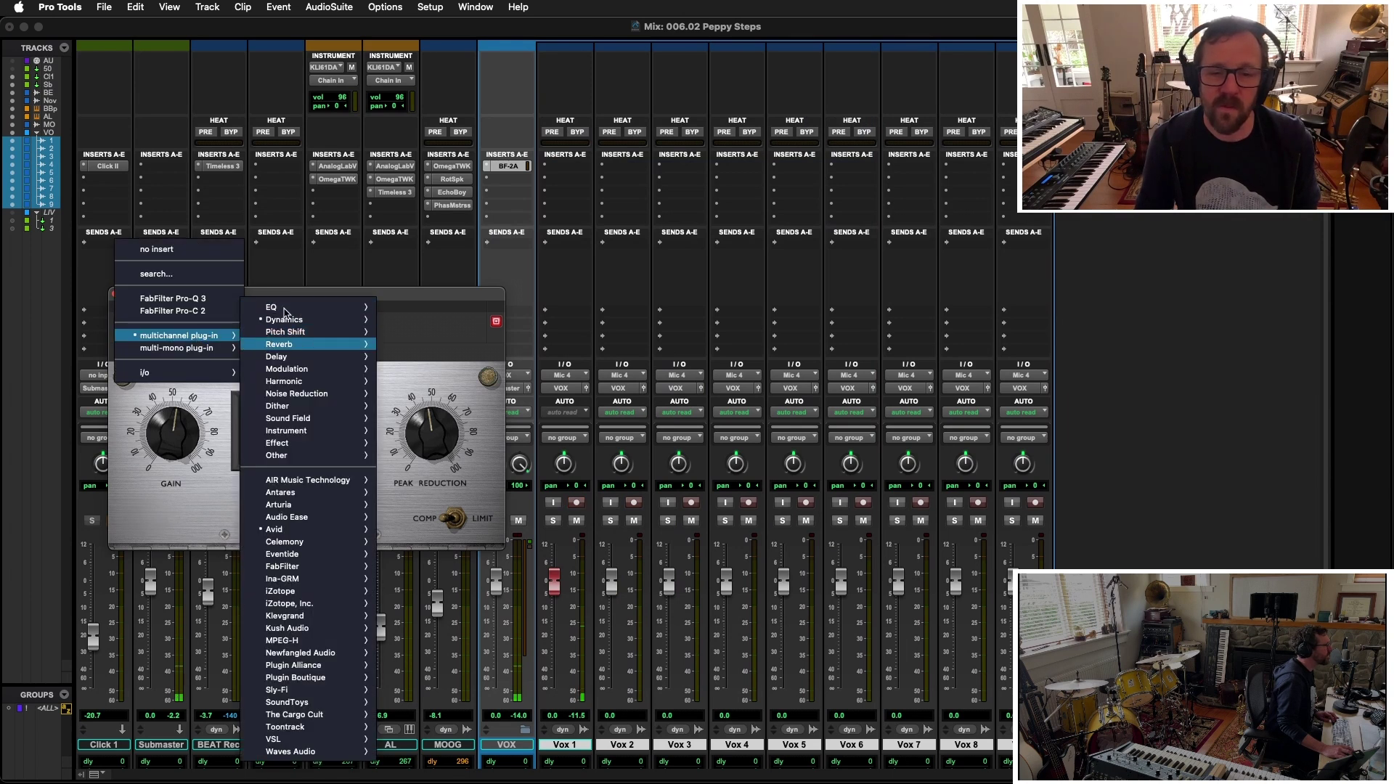
mouse_move(286, 320)
left_click(429, 221)
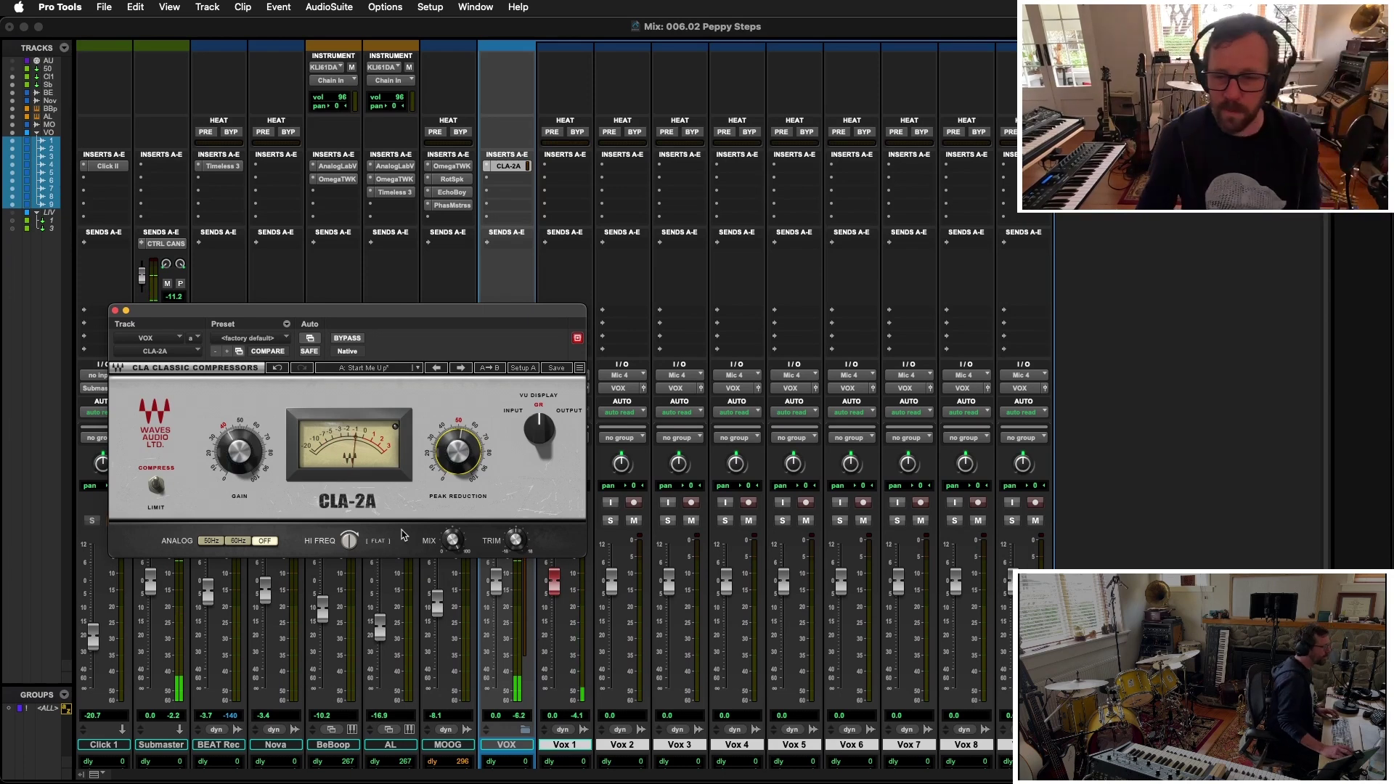
Add Timeless 3 with Thick Slightly Phased Chorus bM and EchoBoy with Double Tape Slaps to the VOX folder
left_click(507, 178)
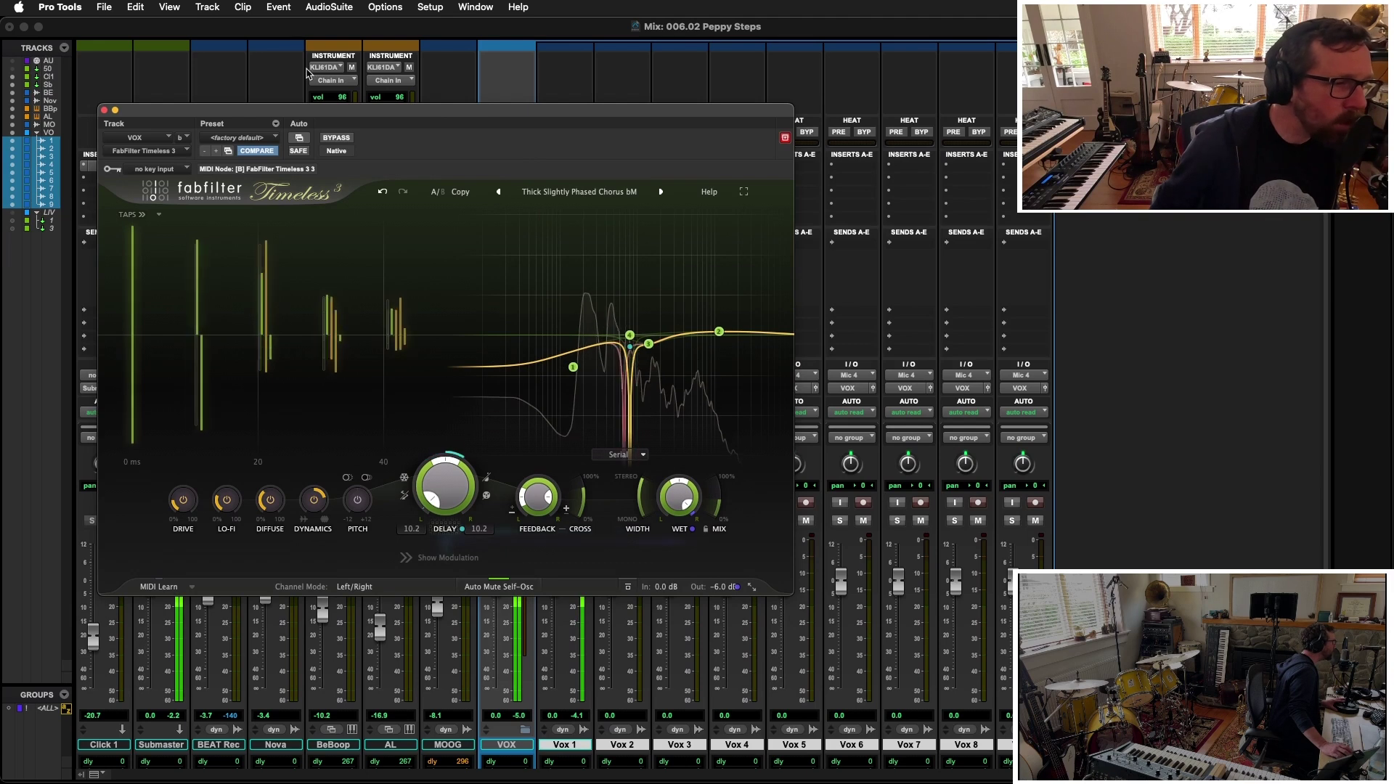
left_click(181, 138)
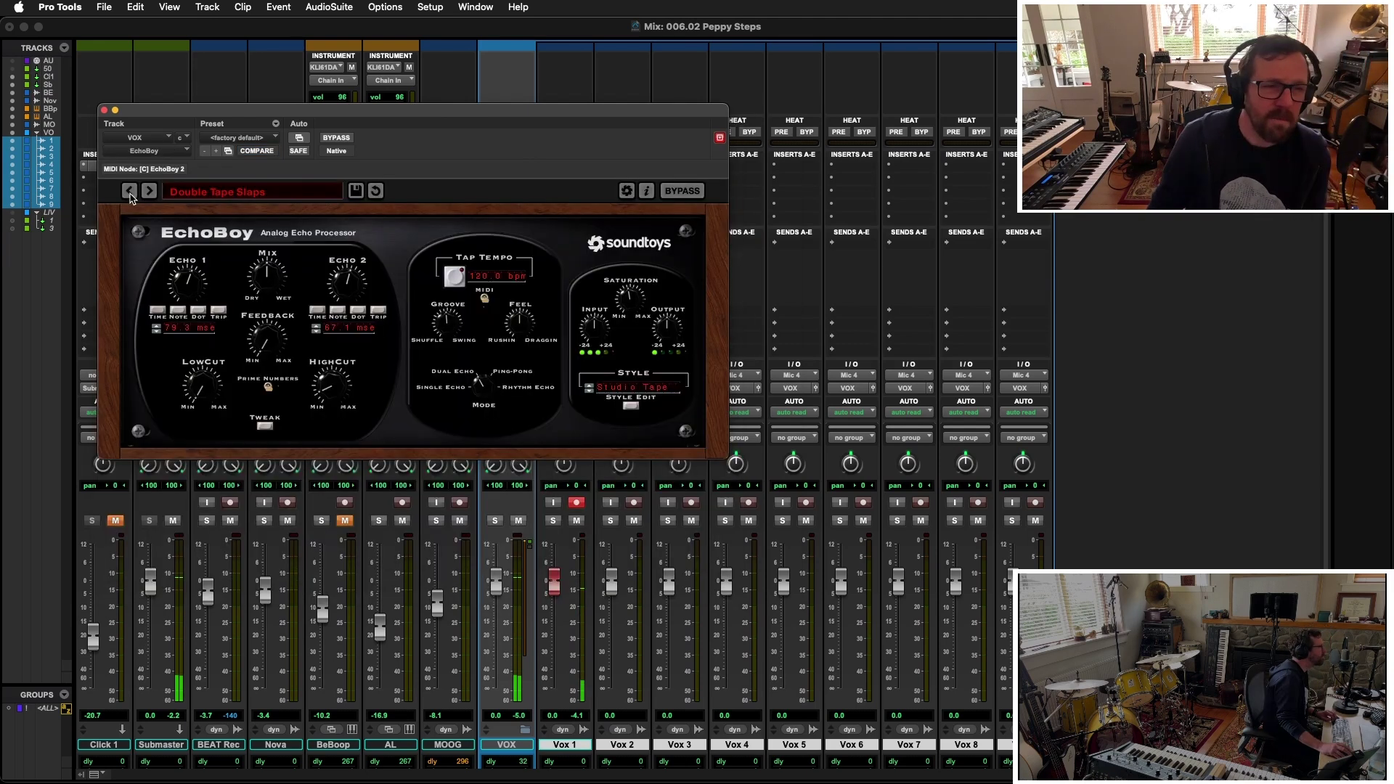
left_click(105, 110)
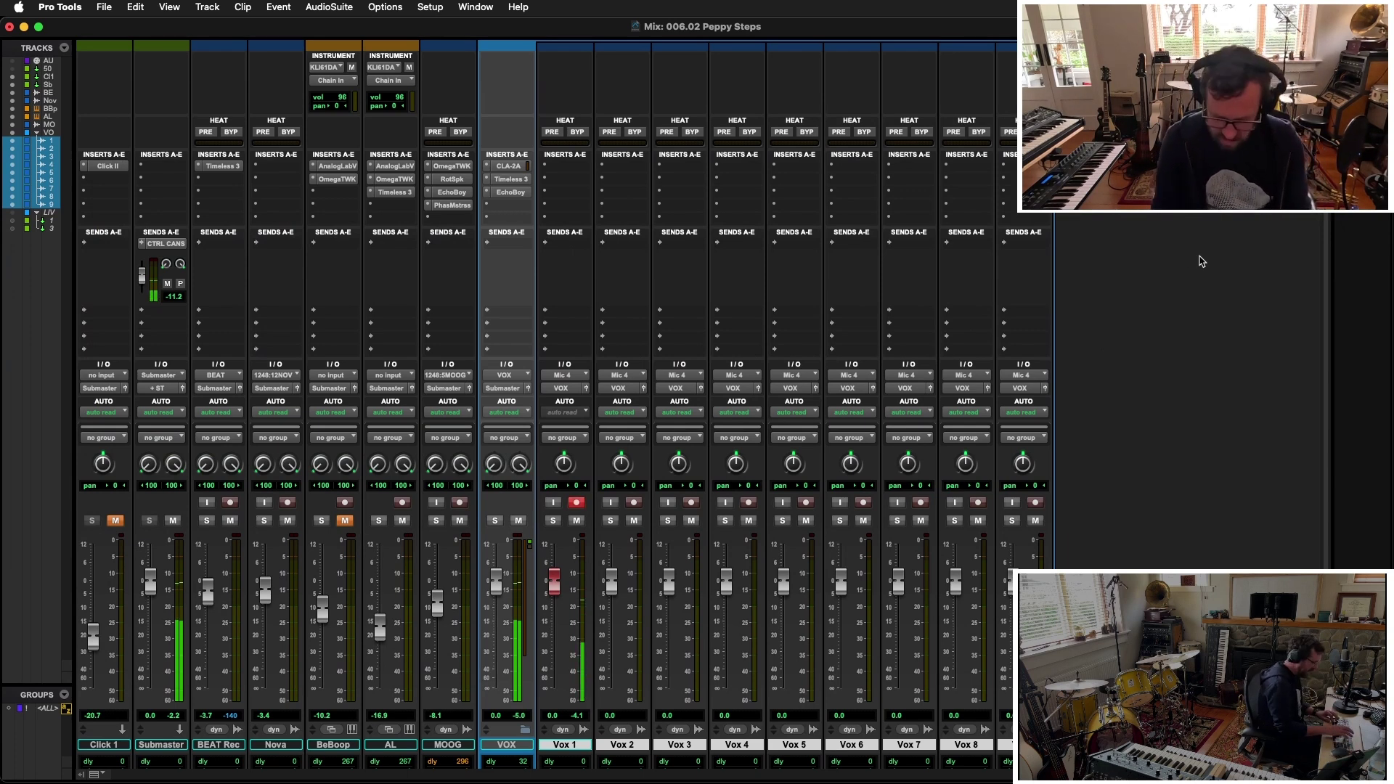
Switch to UpNote, create a note titled 006.02 Peppy Steps, and begin the lyrics with "Spring in my step" and "Help me forget"
key("super+equal")
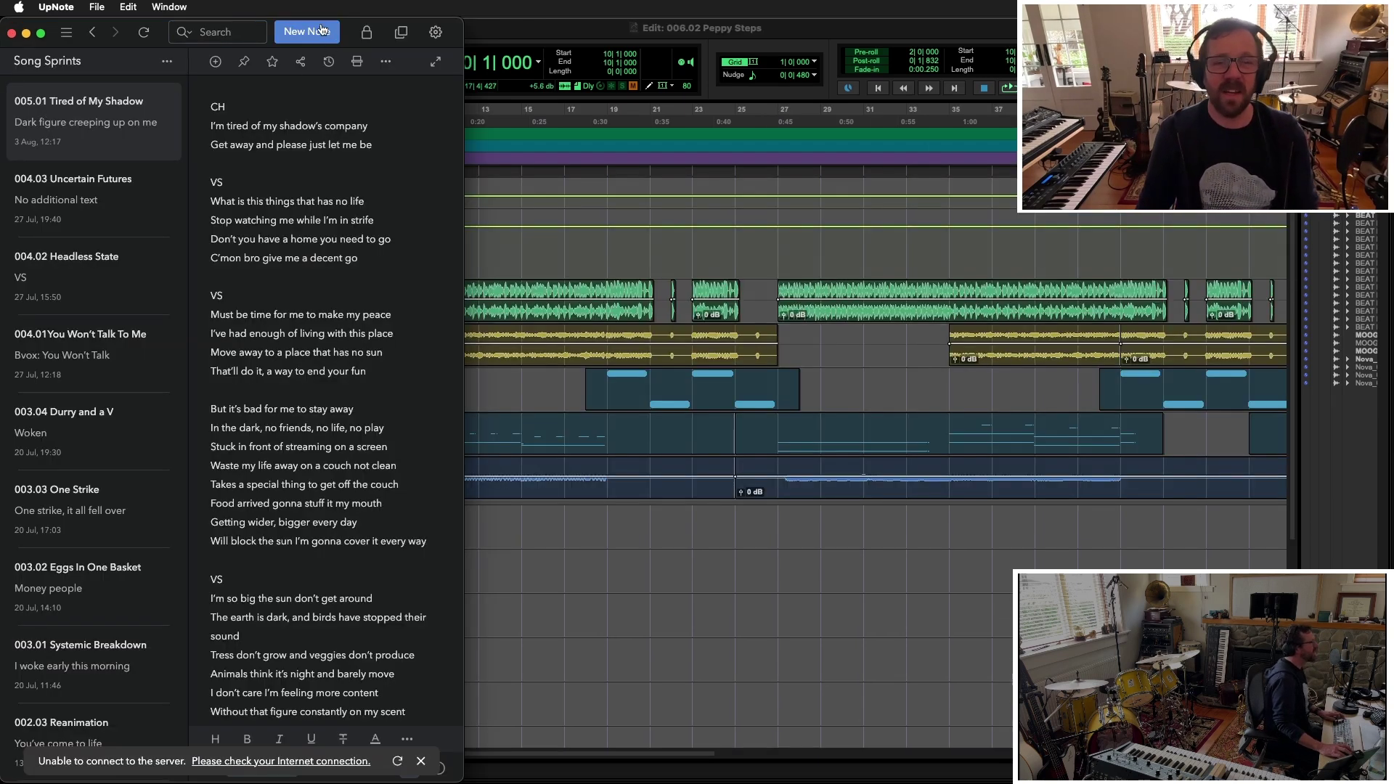
left_click(321, 29)
type("006.02 Peppy Steps")
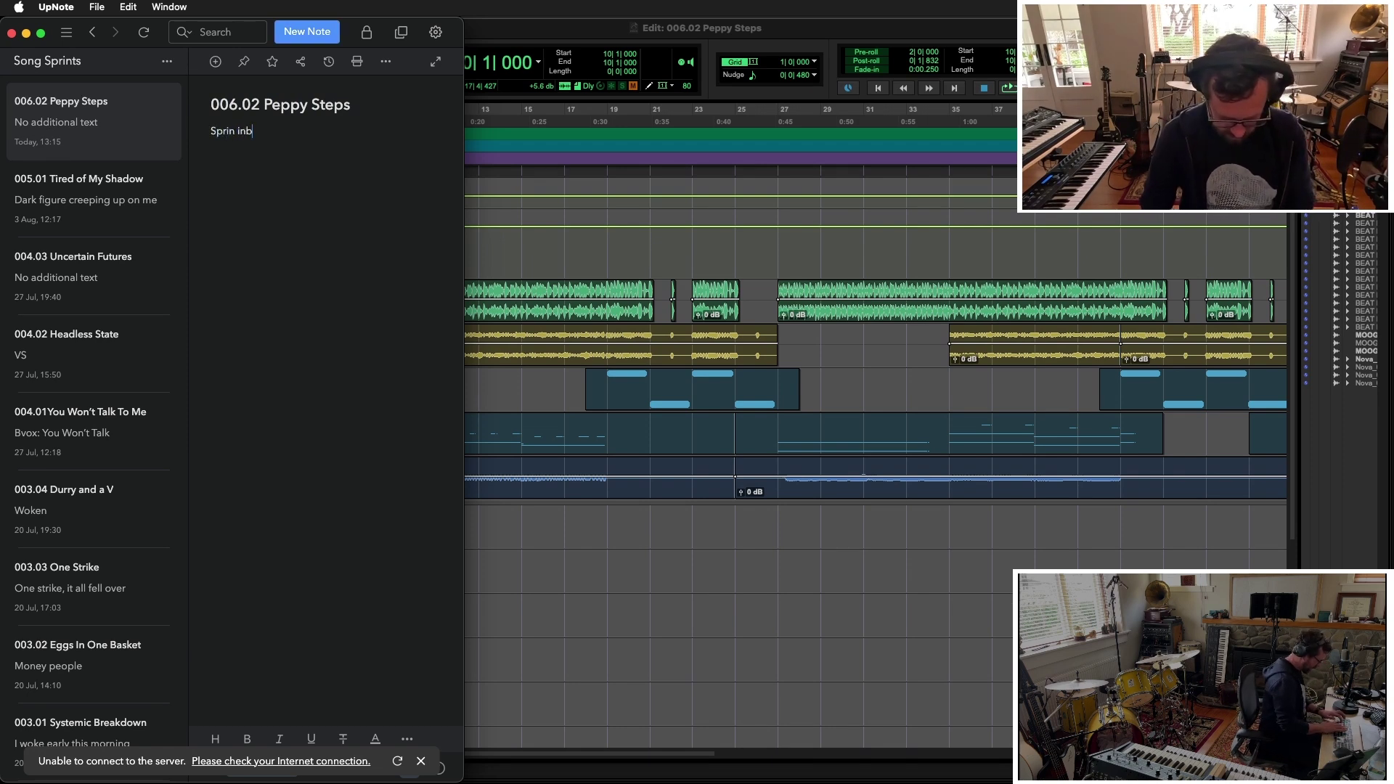
key("Return")
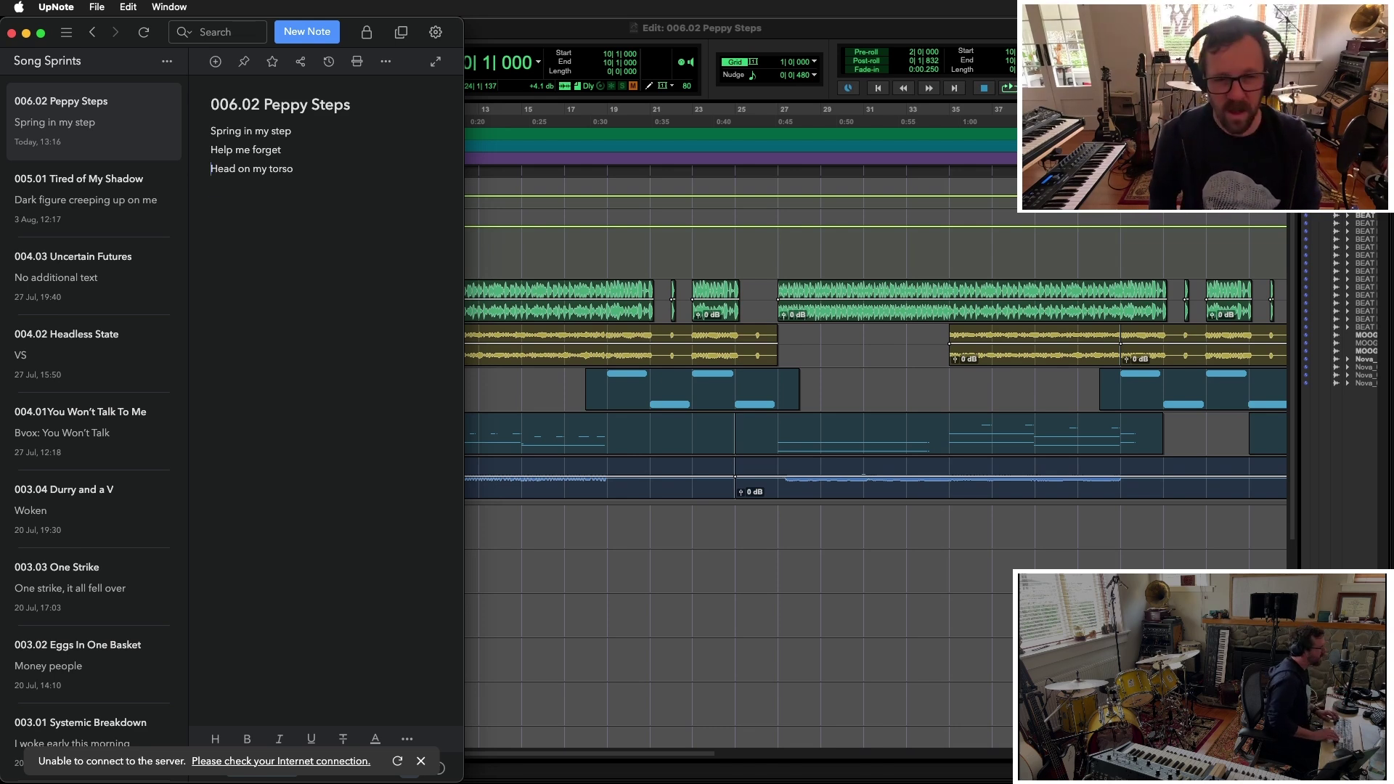
Rewrite the third lyric line as "Feeding reaction" and add the line "We're gaining traction"
key("super+shift+Left")
key("BackSpace")
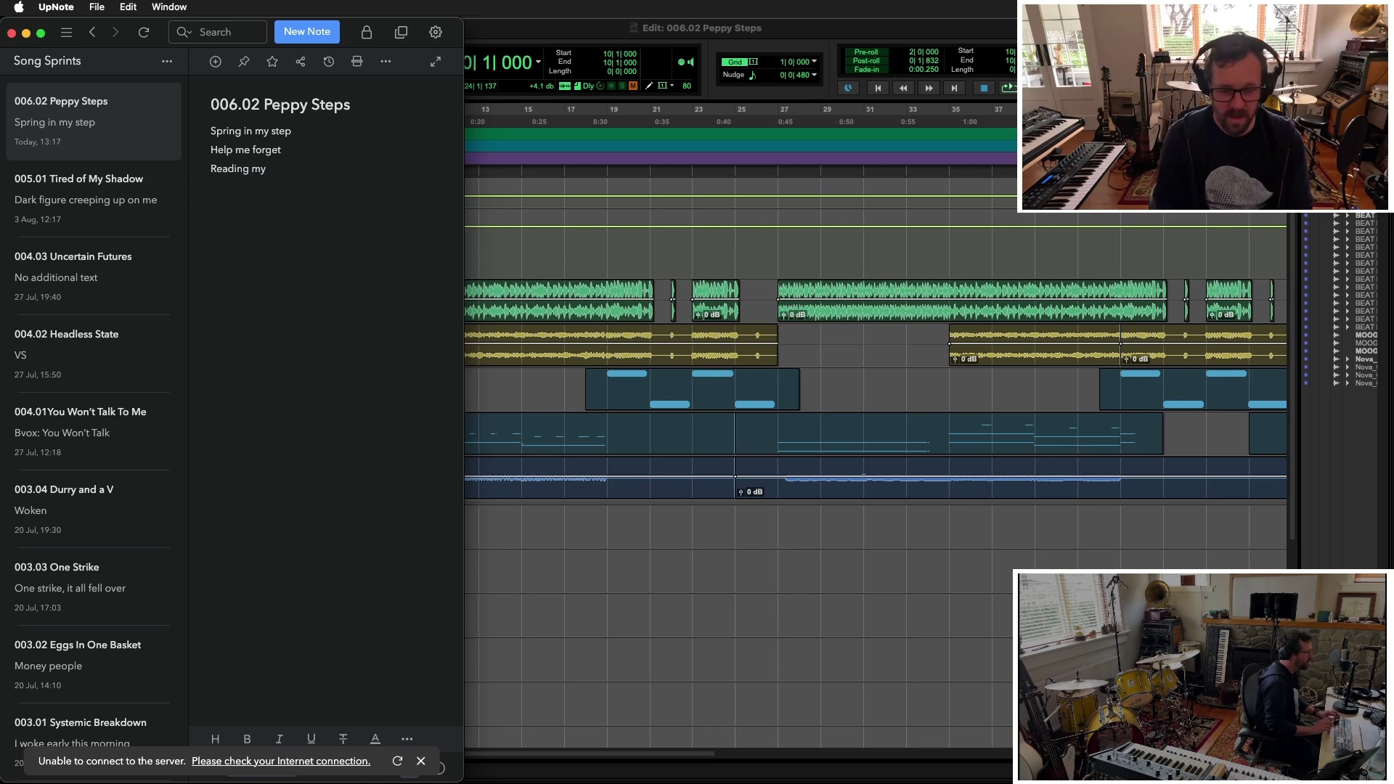
key("alt+shift+Right")
key("BackSpace")
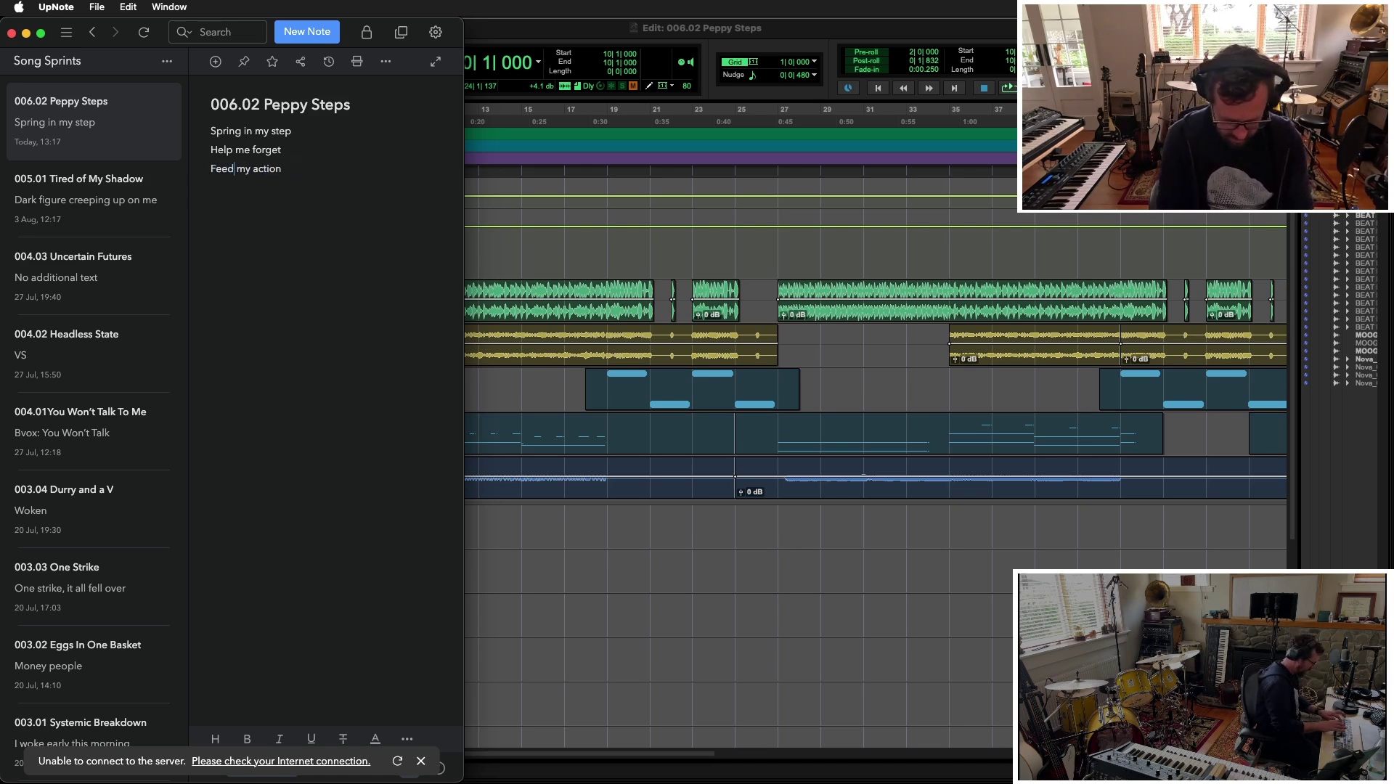
type("re")
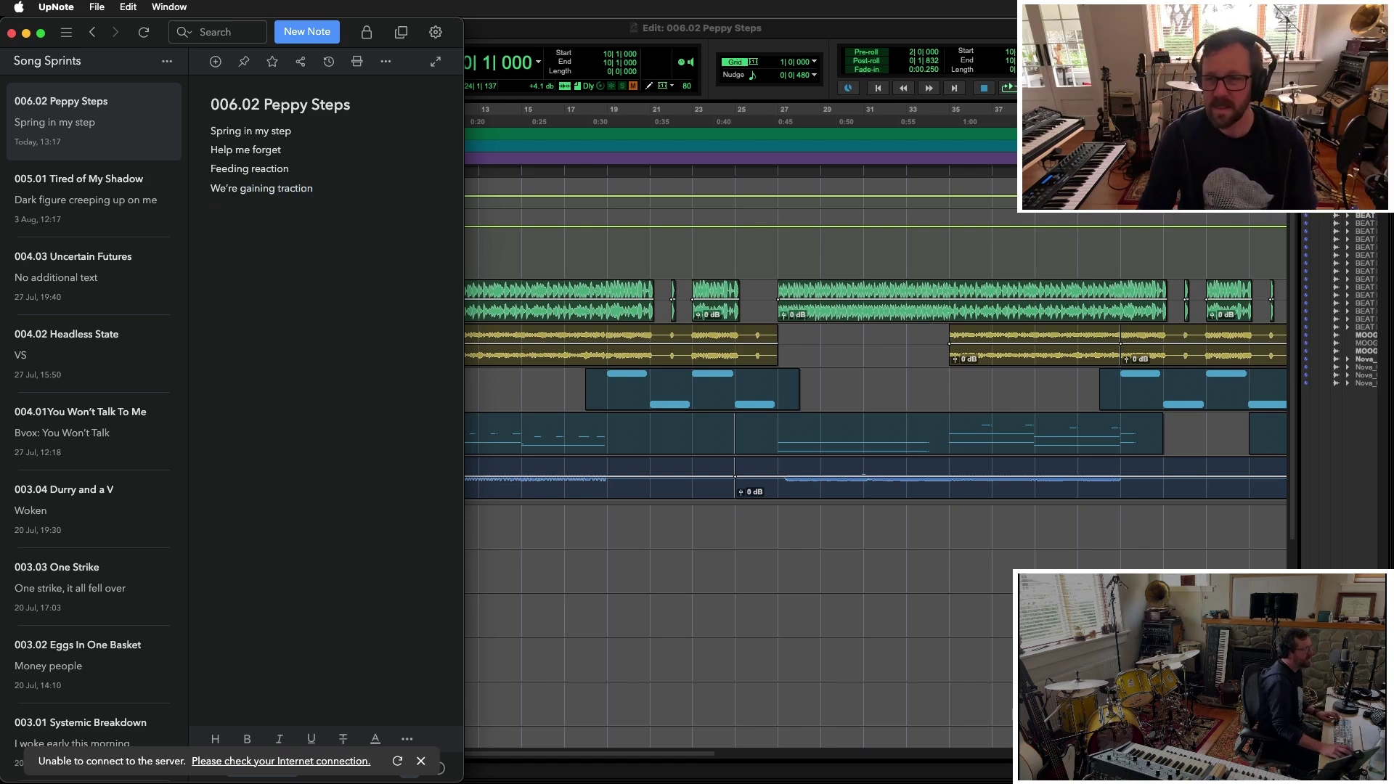
Switch to Pro Tools and insert the Antares Harmony Engine plug-in on the Vox 1 track
left_click(597, 31)
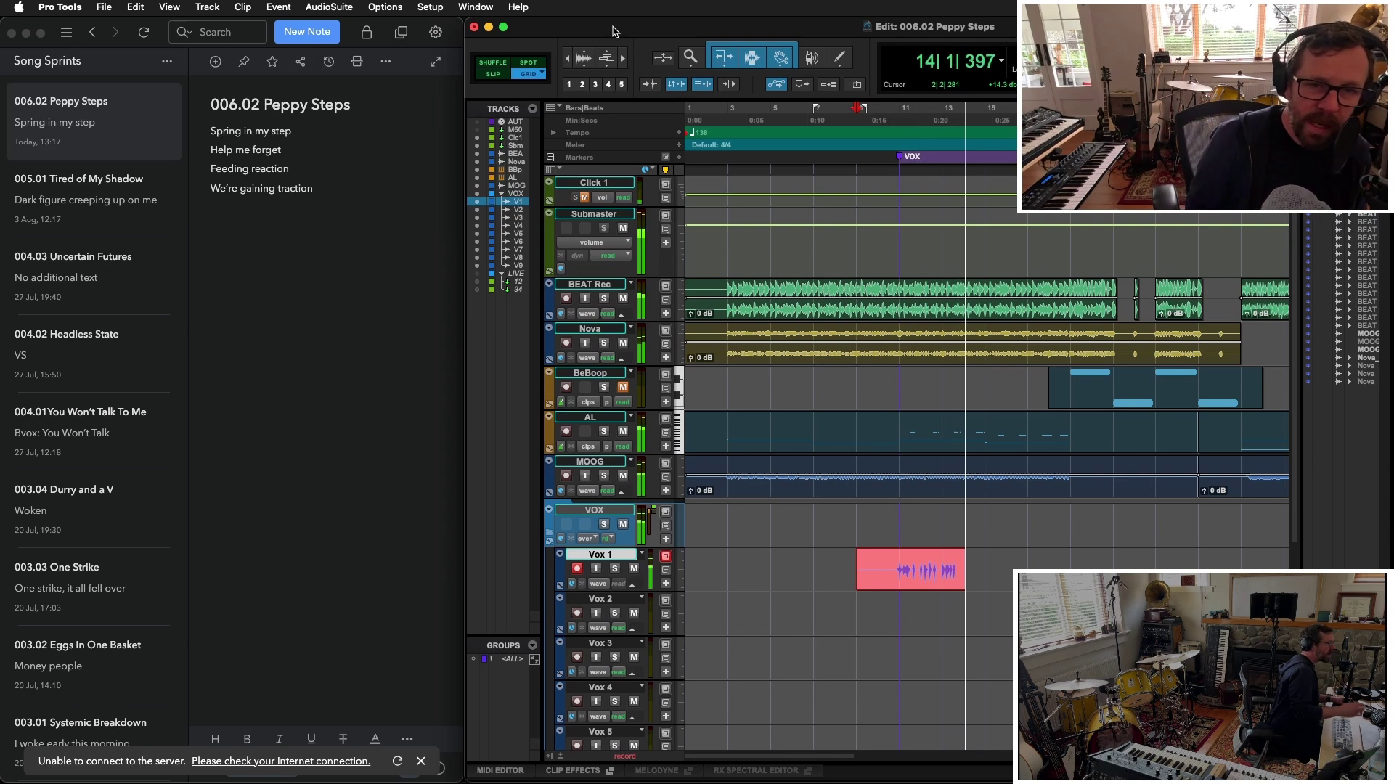
key("super+equal")
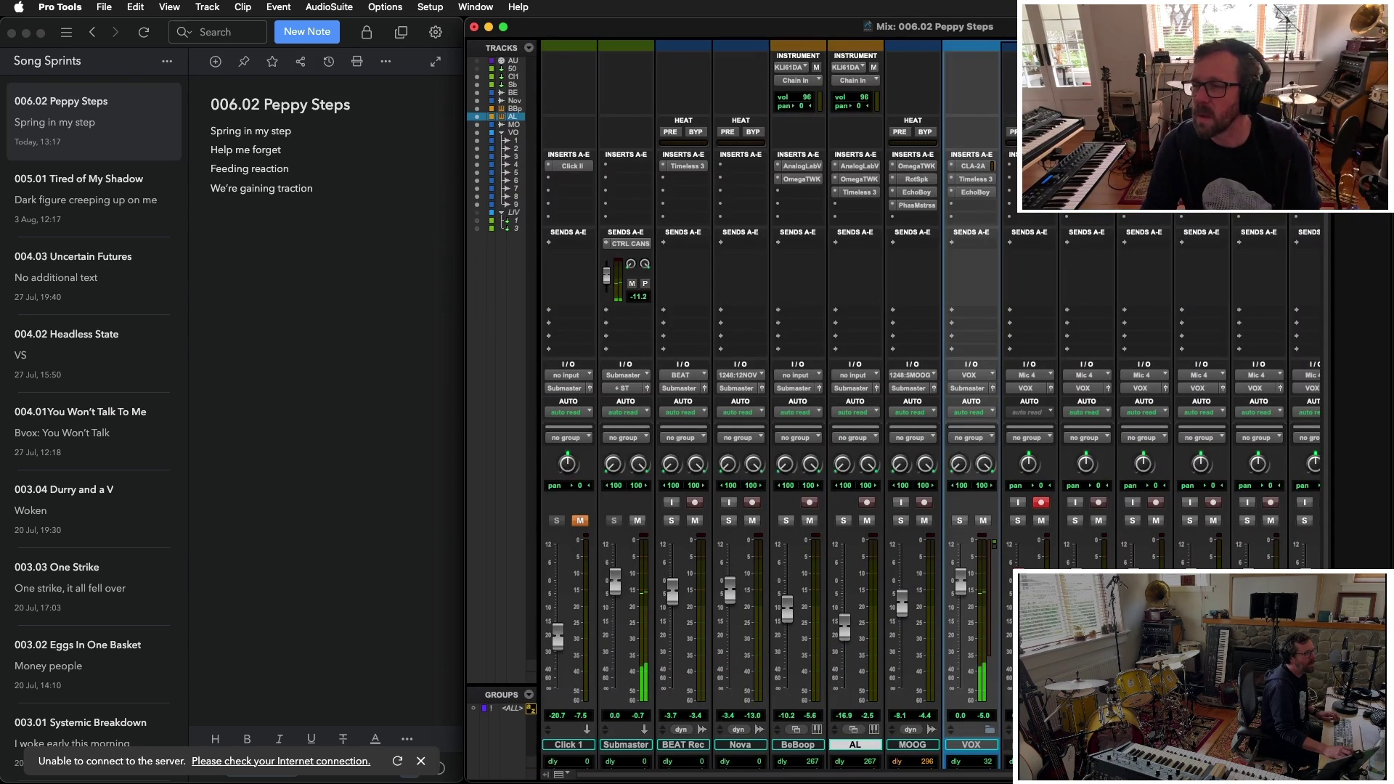
right_click(1017, 218)
mouse_move(1067, 229)
left_click(1191, 436)
left_click(597, 241)
left_click(614, 368)
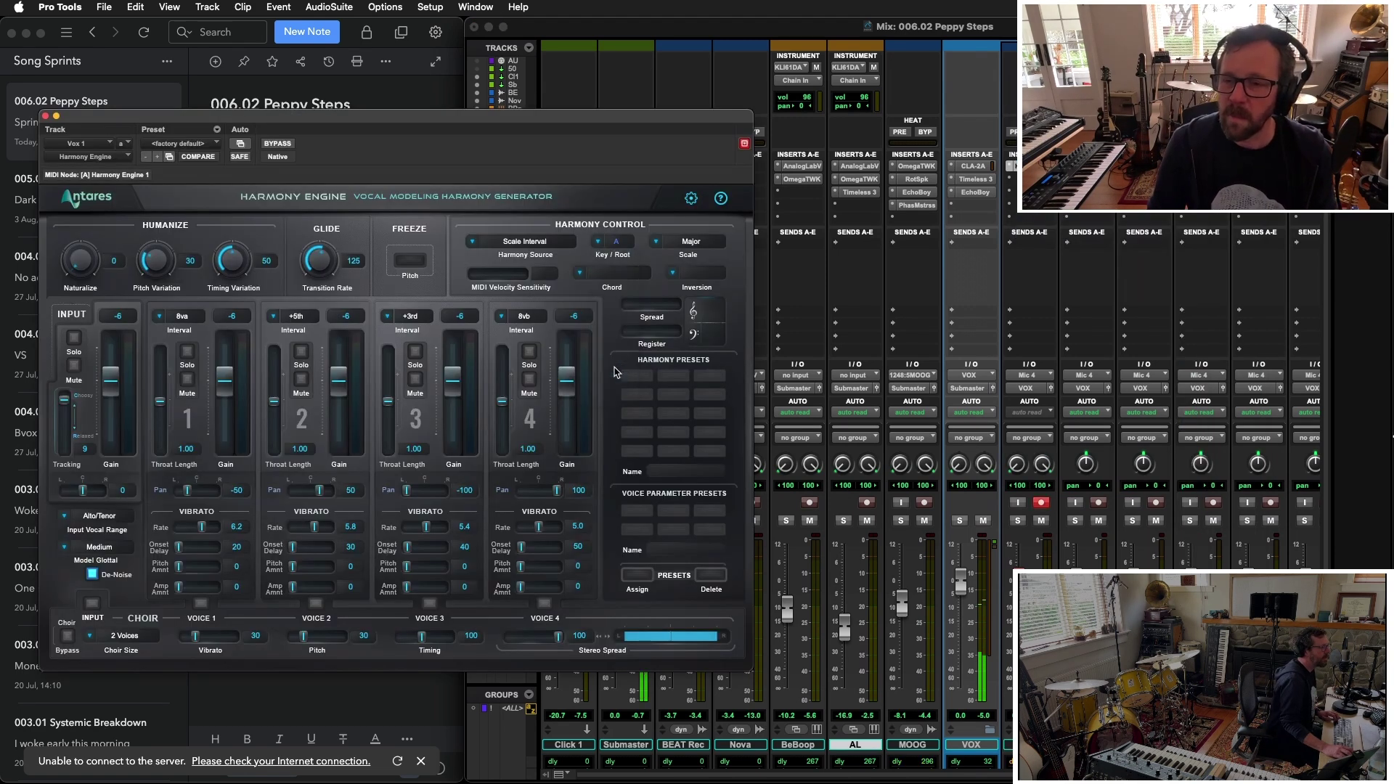
Set Harmony Engine's scale to Harm. Minor and turn on input monitoring for Vox 1
left_click(682, 242)
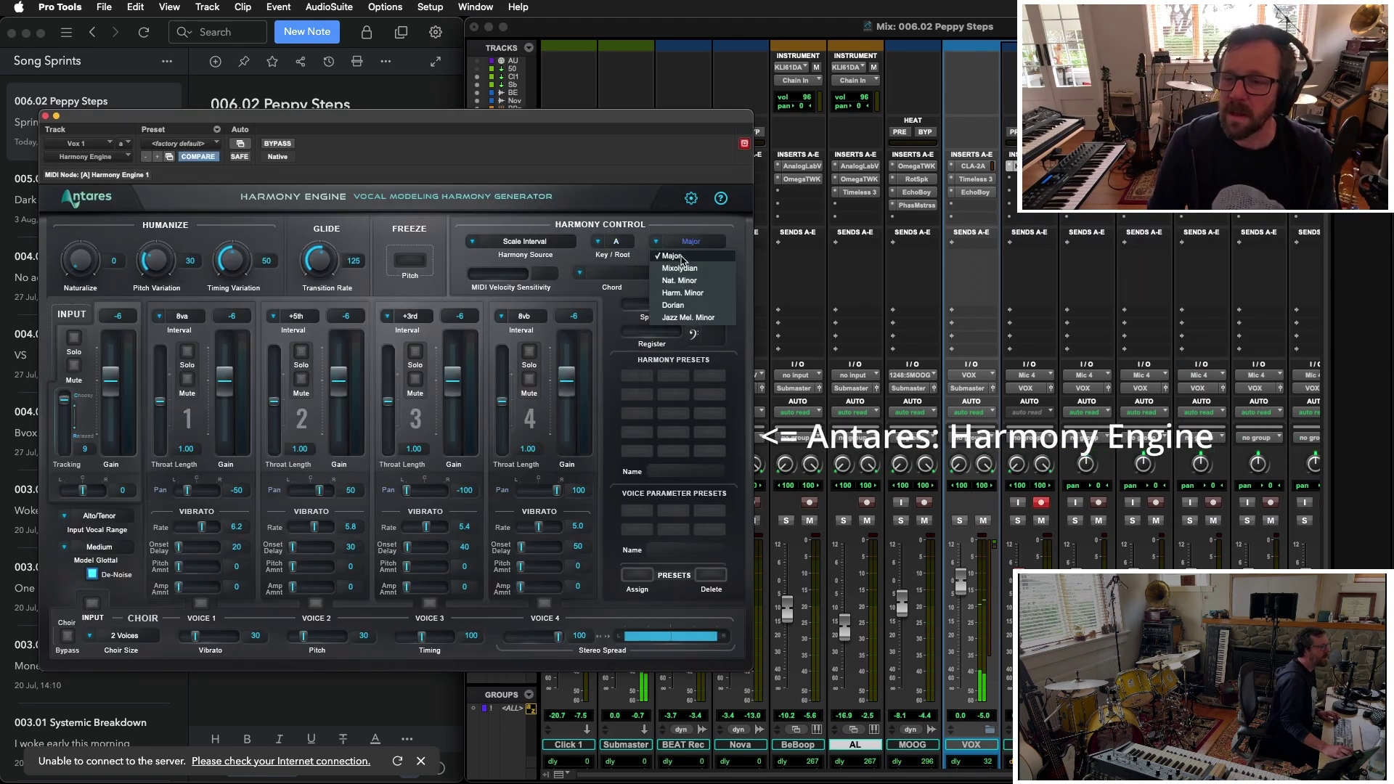
left_click(692, 293)
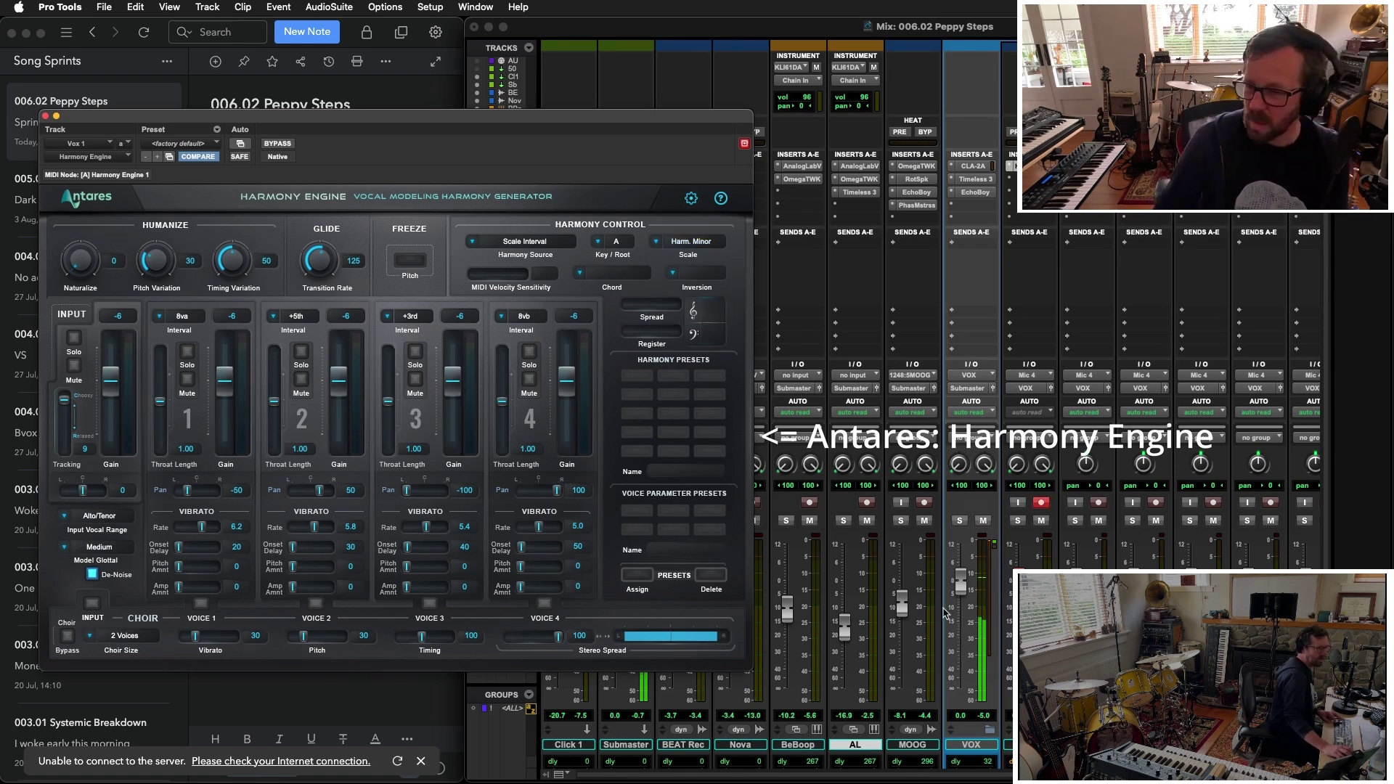
left_click(1041, 501)
Enable automation of Harmony Engine's Key/Root parameter on Vox 1 and close the plug-in window
left_click_drag(114, 126, 100, 133)
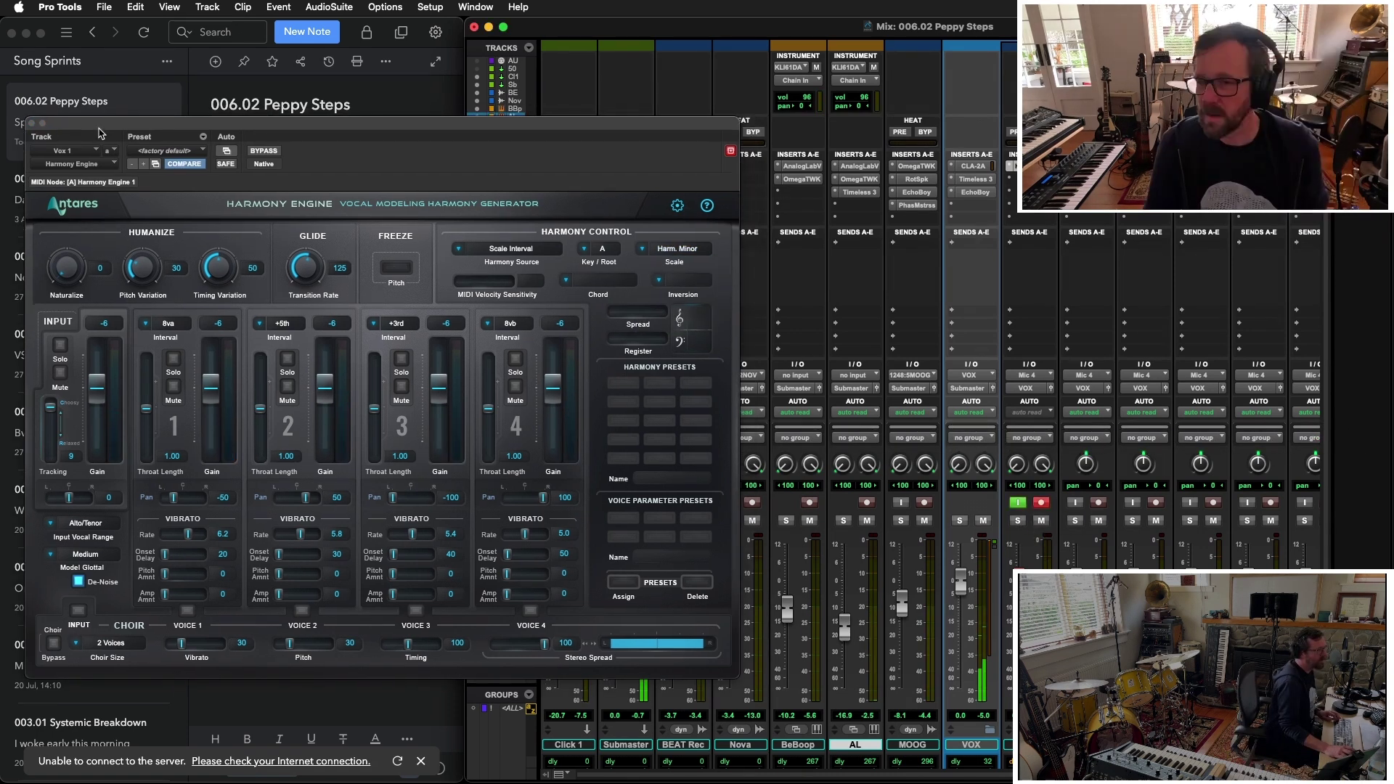
left_click(227, 151)
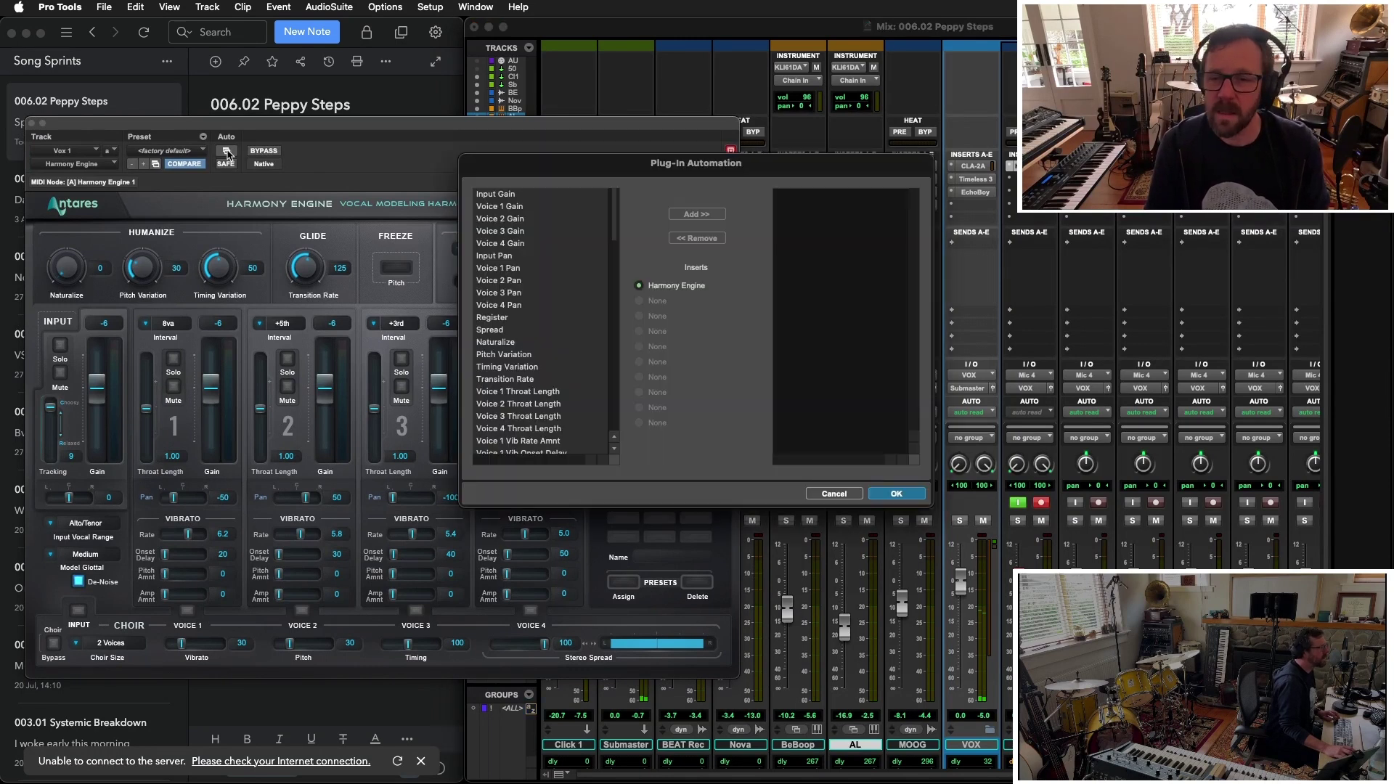
left_click_drag(668, 175, 275, 260)
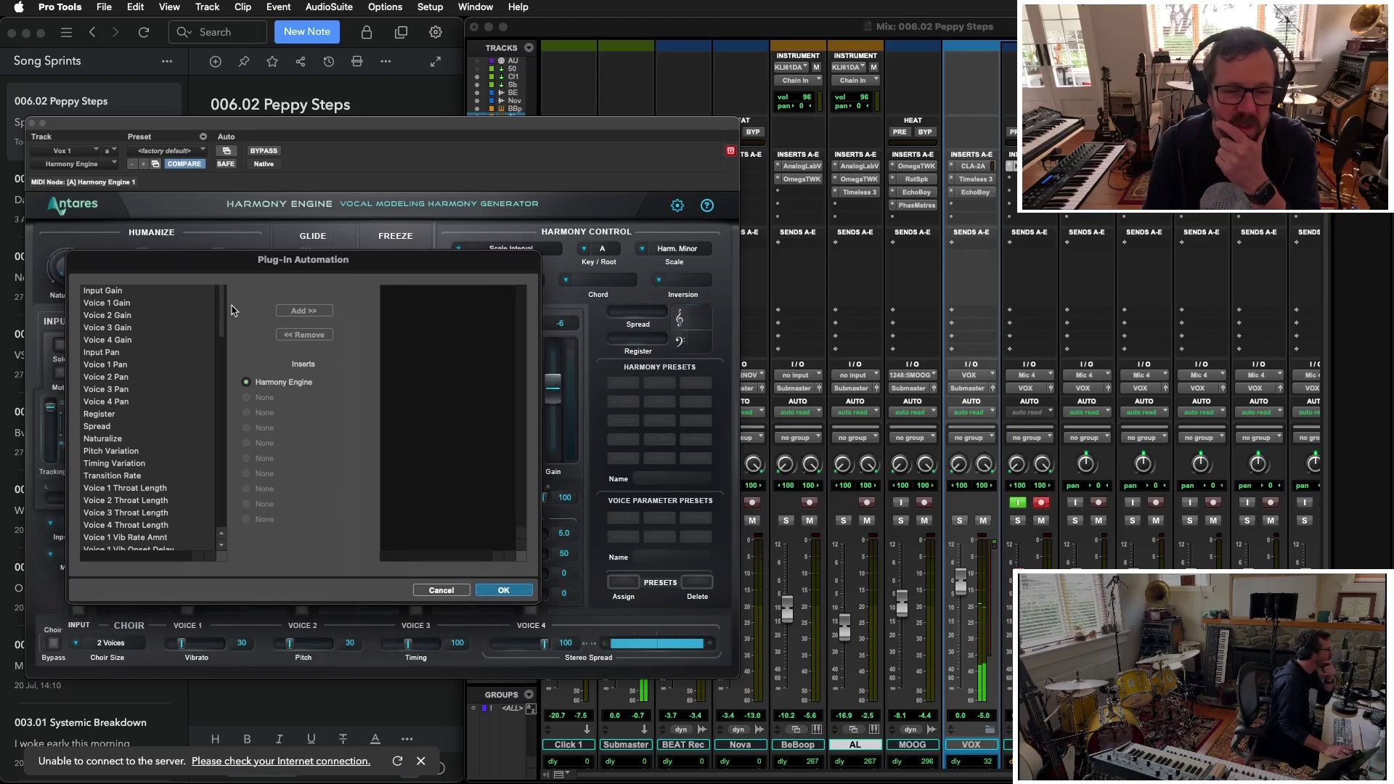
scroll(222, 320, "down", 10)
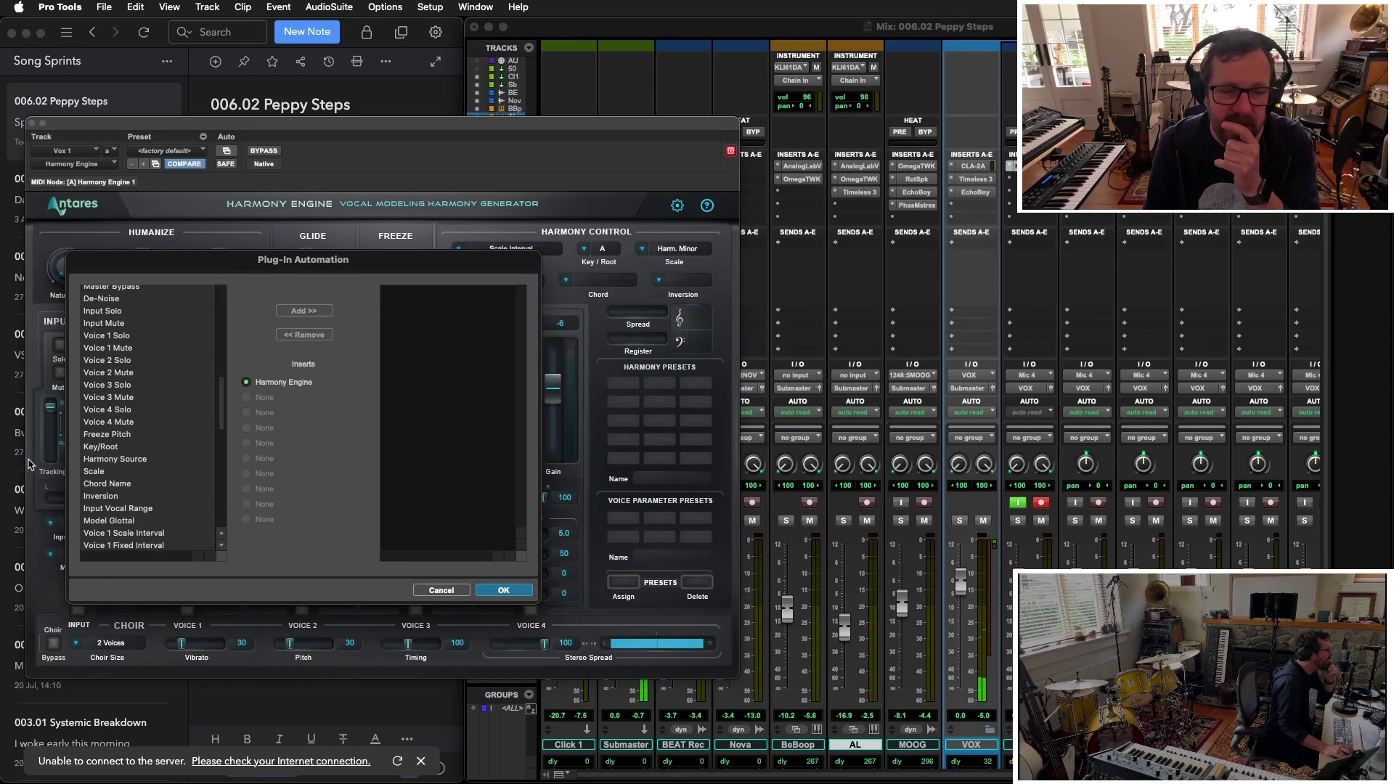
left_click(107, 448)
double_click(107, 447)
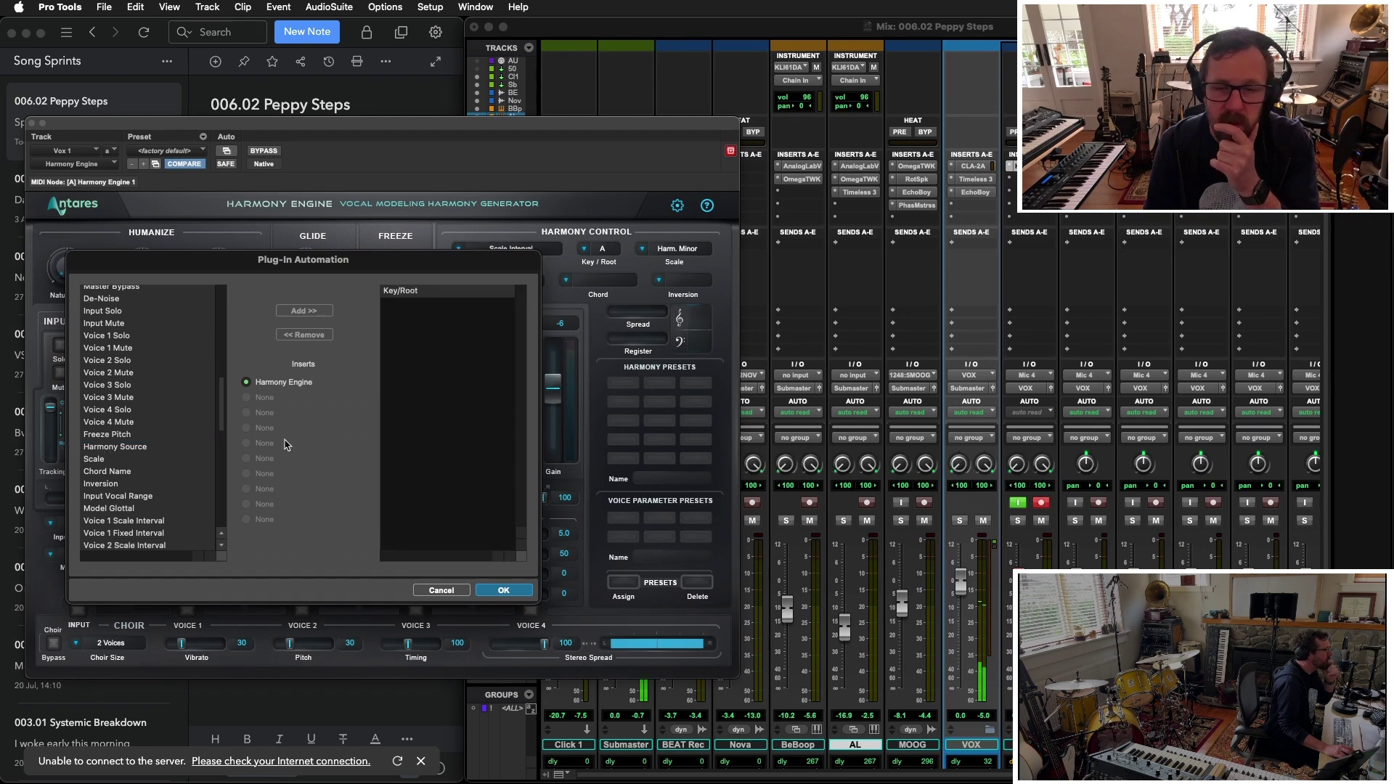
left_click(512, 591)
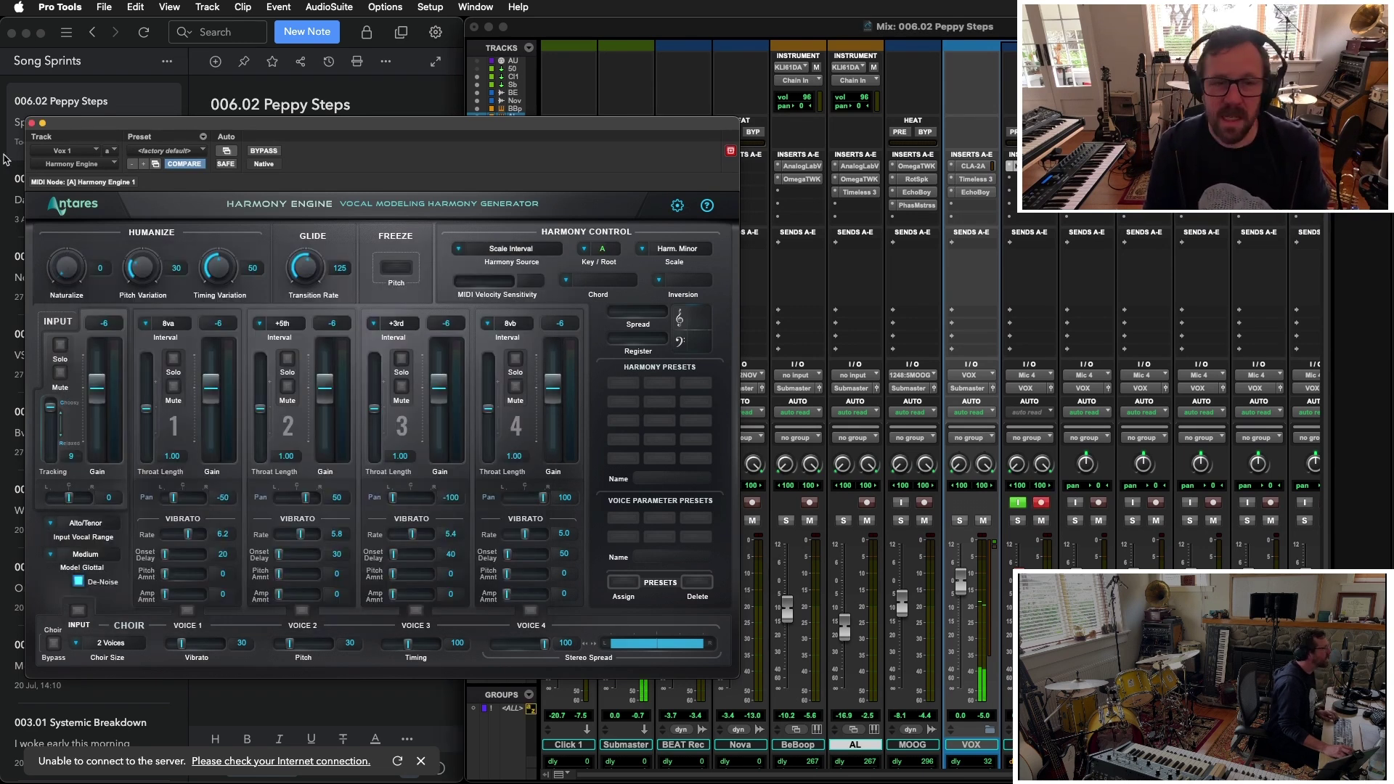
left_click(31, 123)
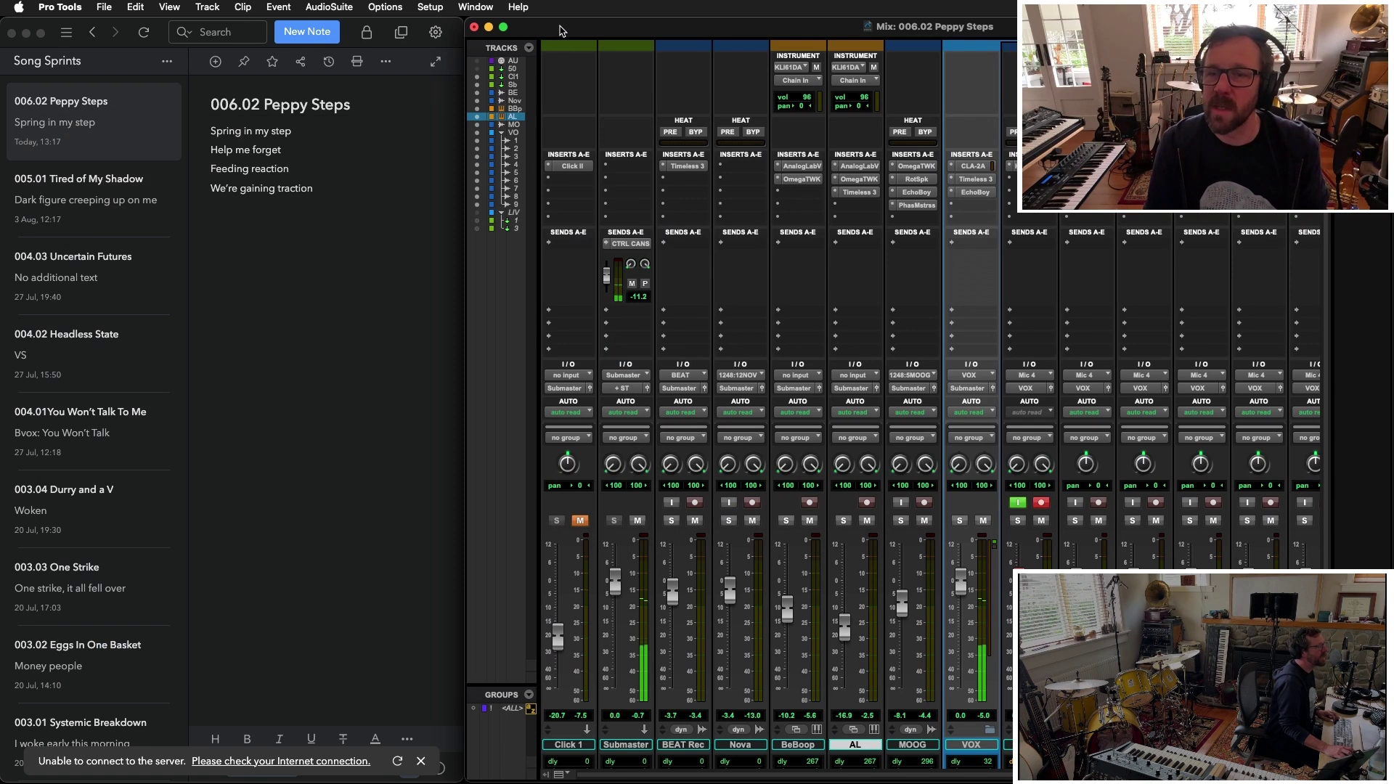
Lower the Key/Root automation on Vox 1 between bars 15 and 19
key("super+equal")
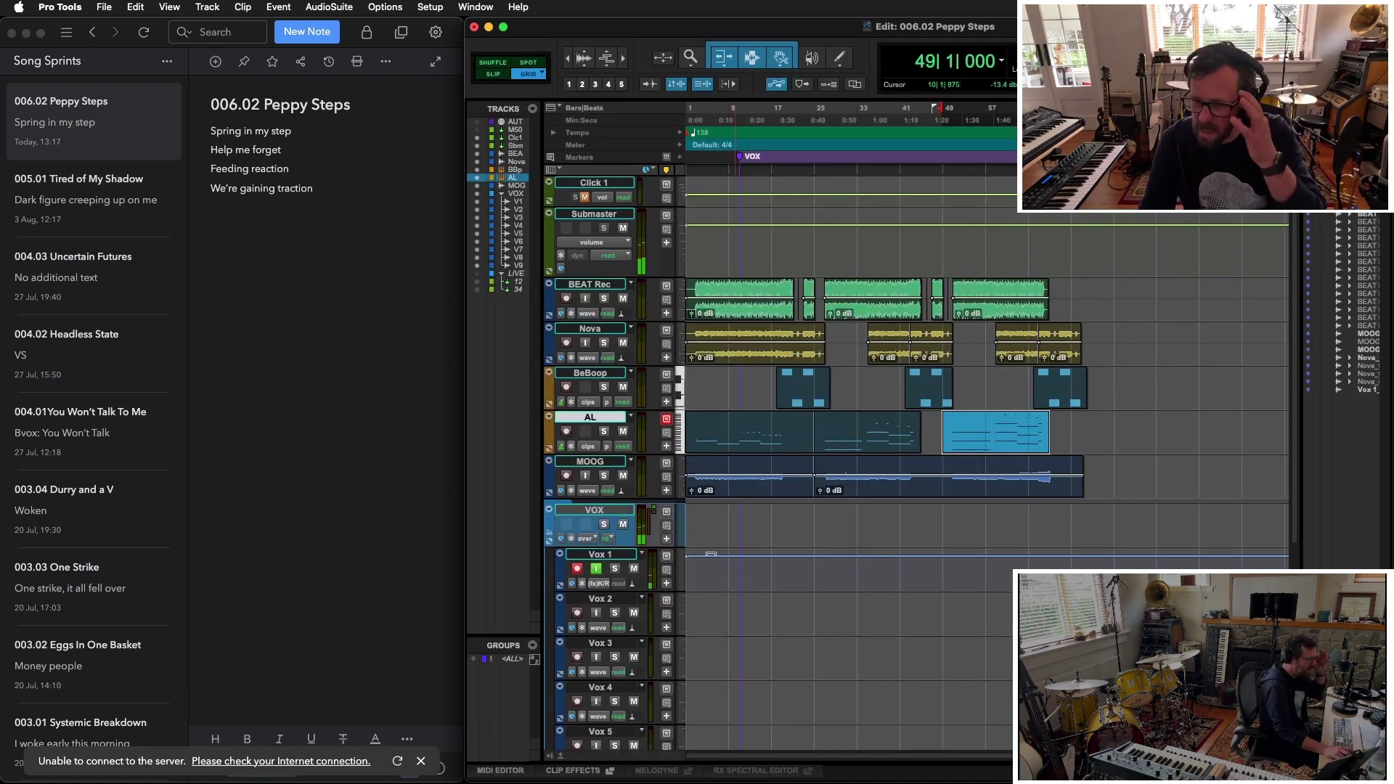
left_click_drag(755, 567, 770, 562)
key("super+bracketright")
key("super+bracketright")
left_click_drag(1024, 564, 1061, 564)
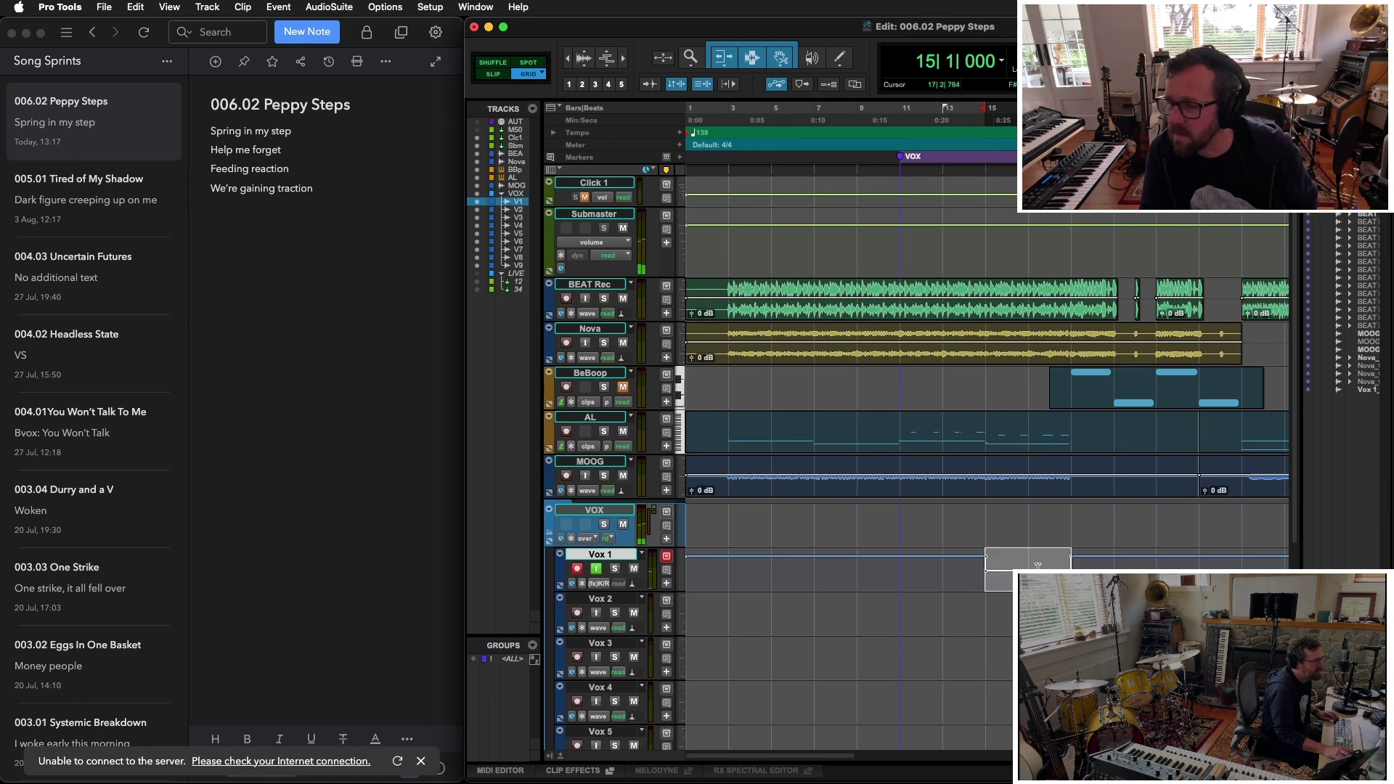
scroll(1038, 566, "left", 5)
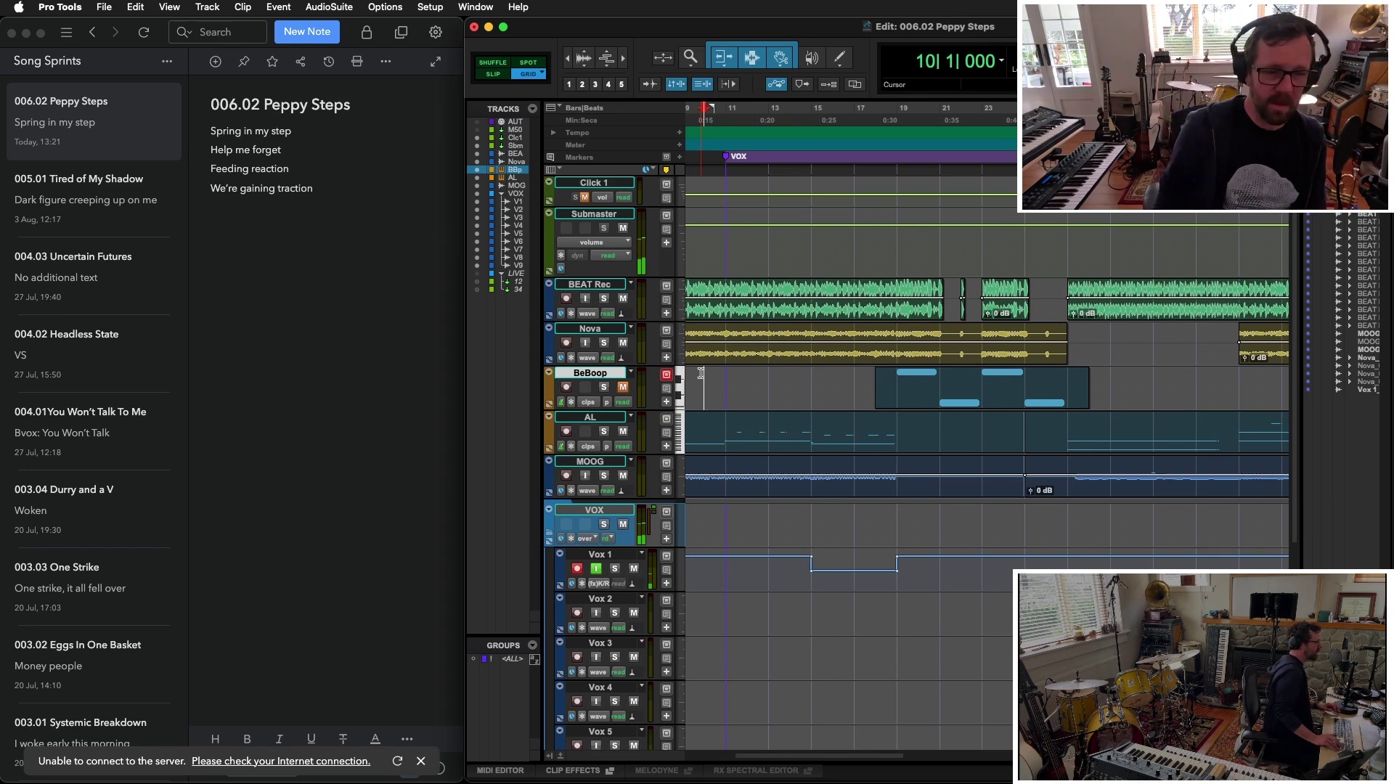
Record a vocal take on Vox 1 from bar 10 and return the track to waveform view
left_click(701, 373)
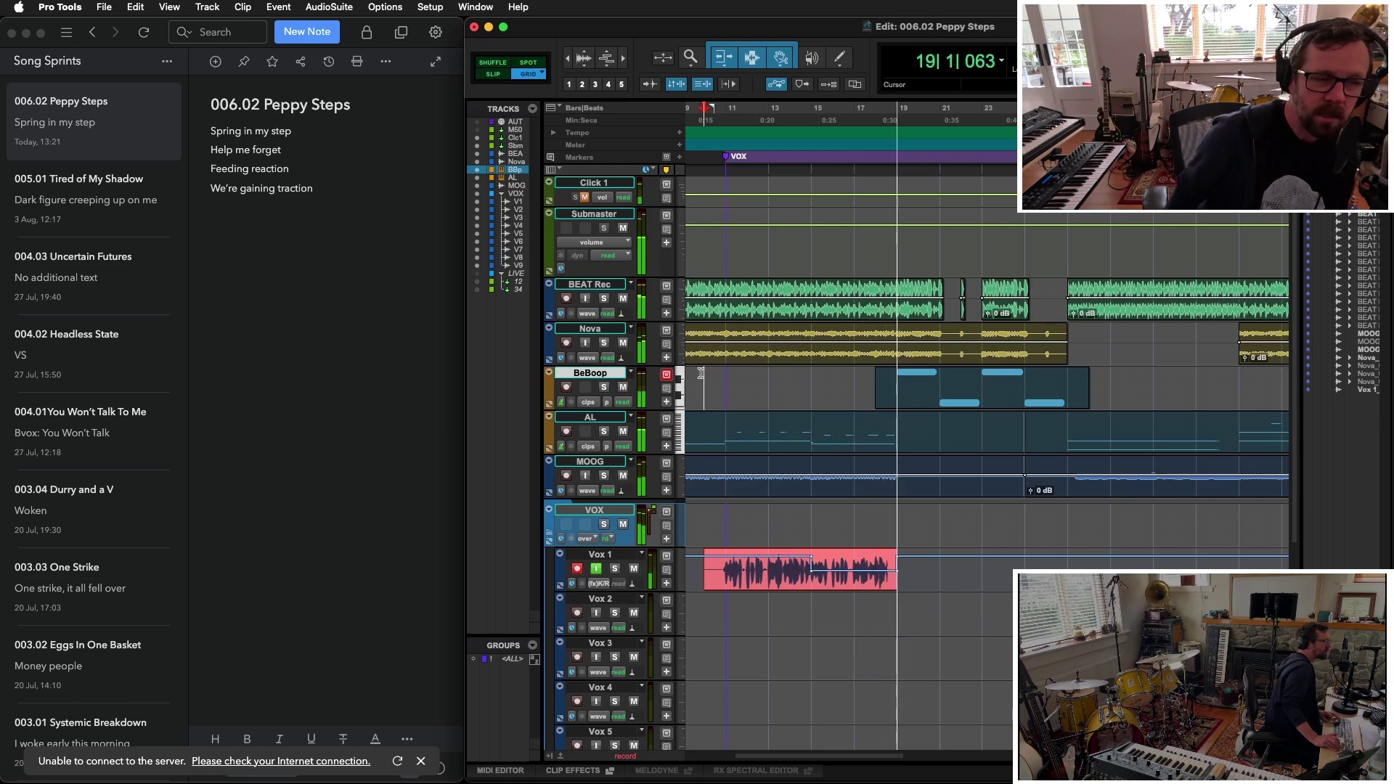
key("space")
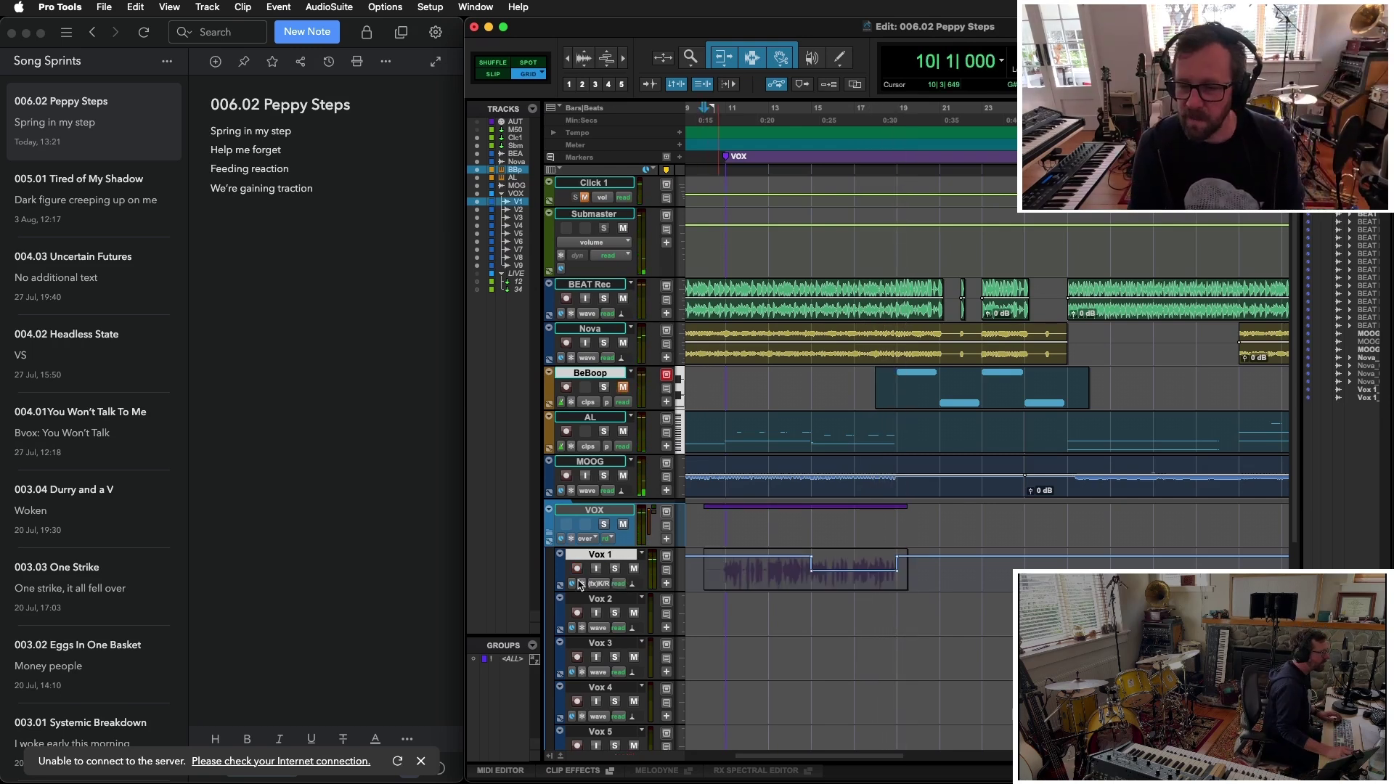
left_click(600, 583)
left_click(654, 508)
key("super+equal")
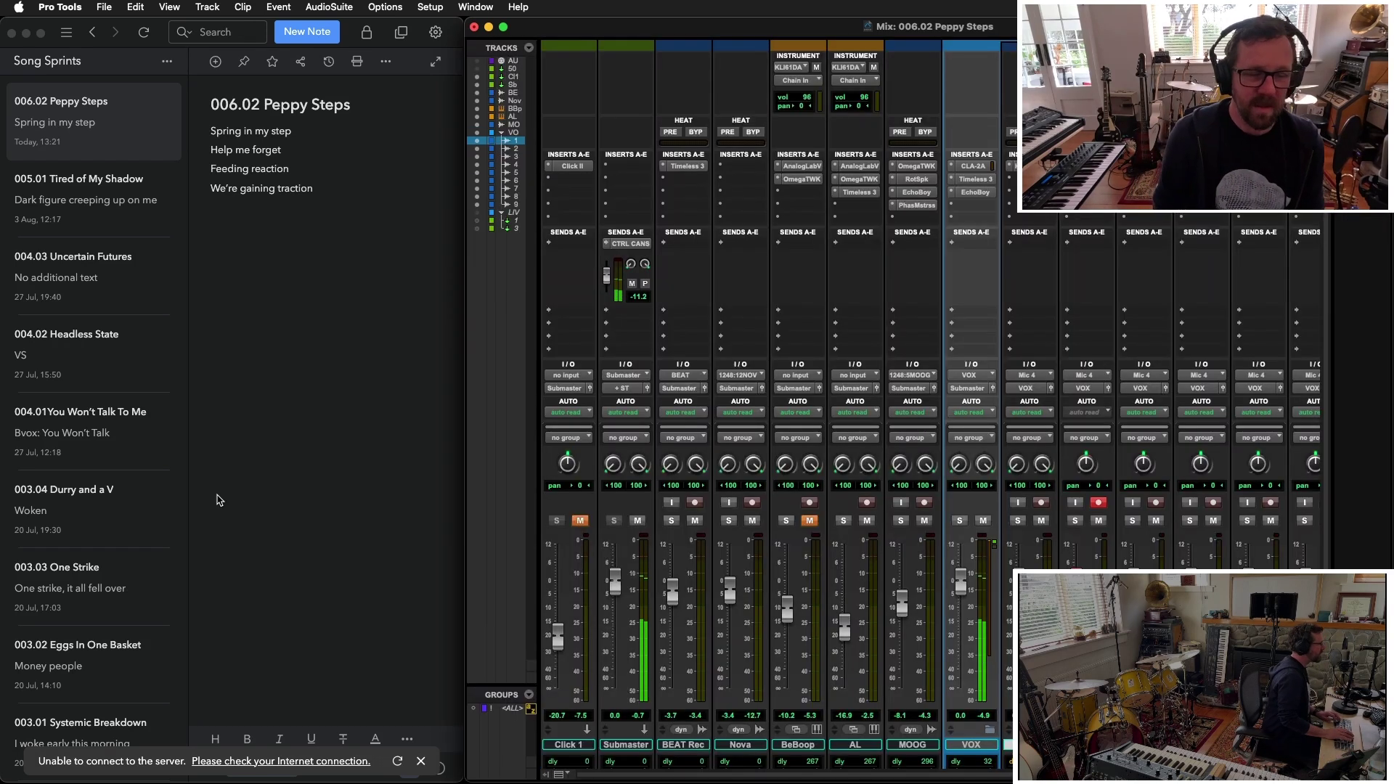
key("super+equal")
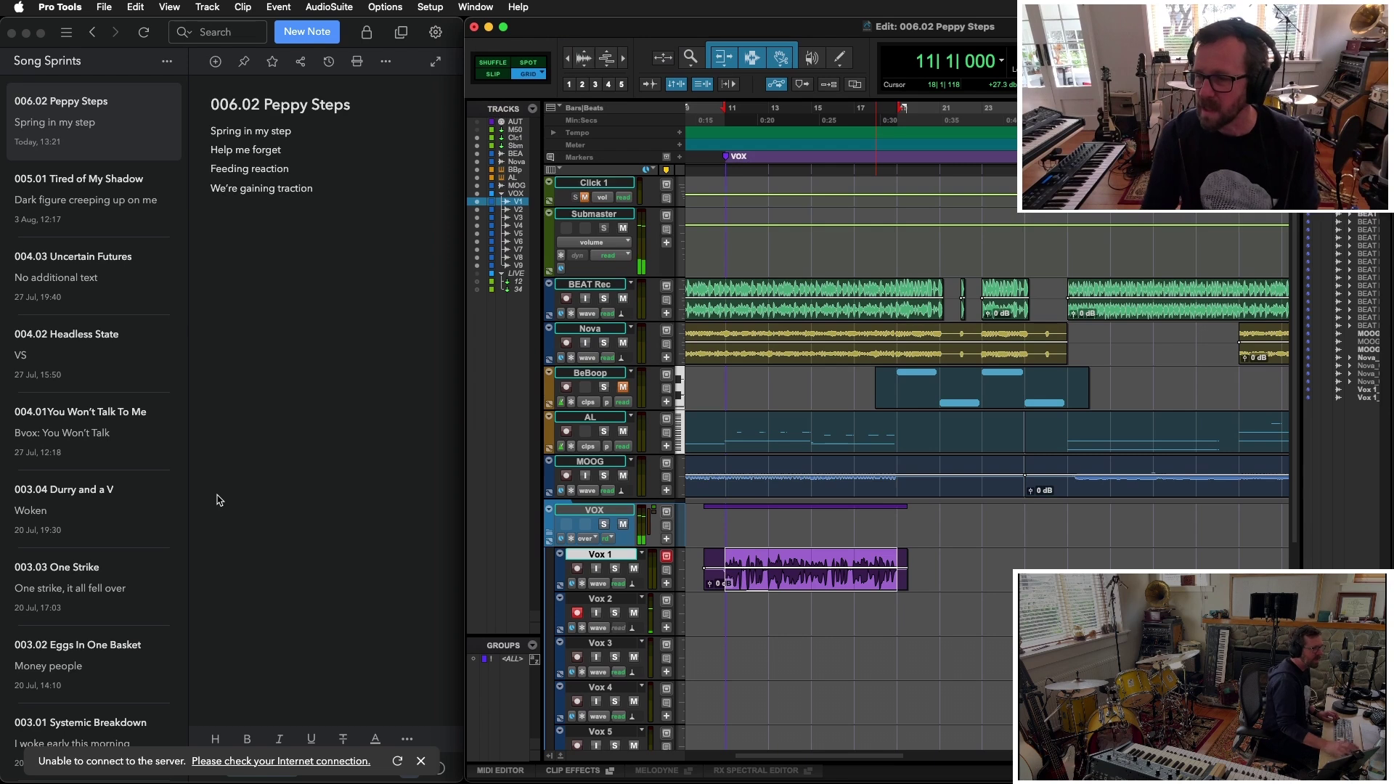
Play the section from bar 19 with Vox 2 monitored, and add the lyric line "Needing my" to the UpNote note
left_click(900, 611)
scroll(1004, 583, "right", 3)
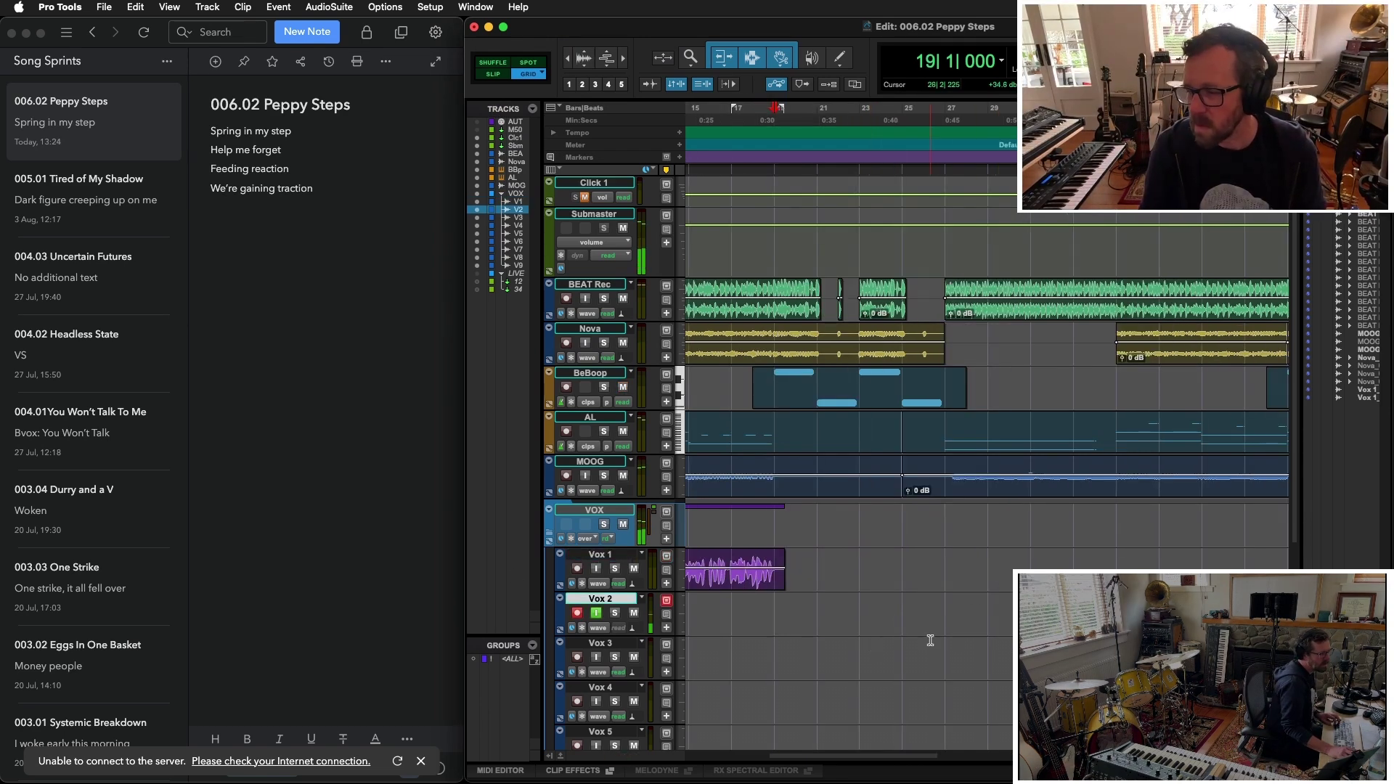
key("space")
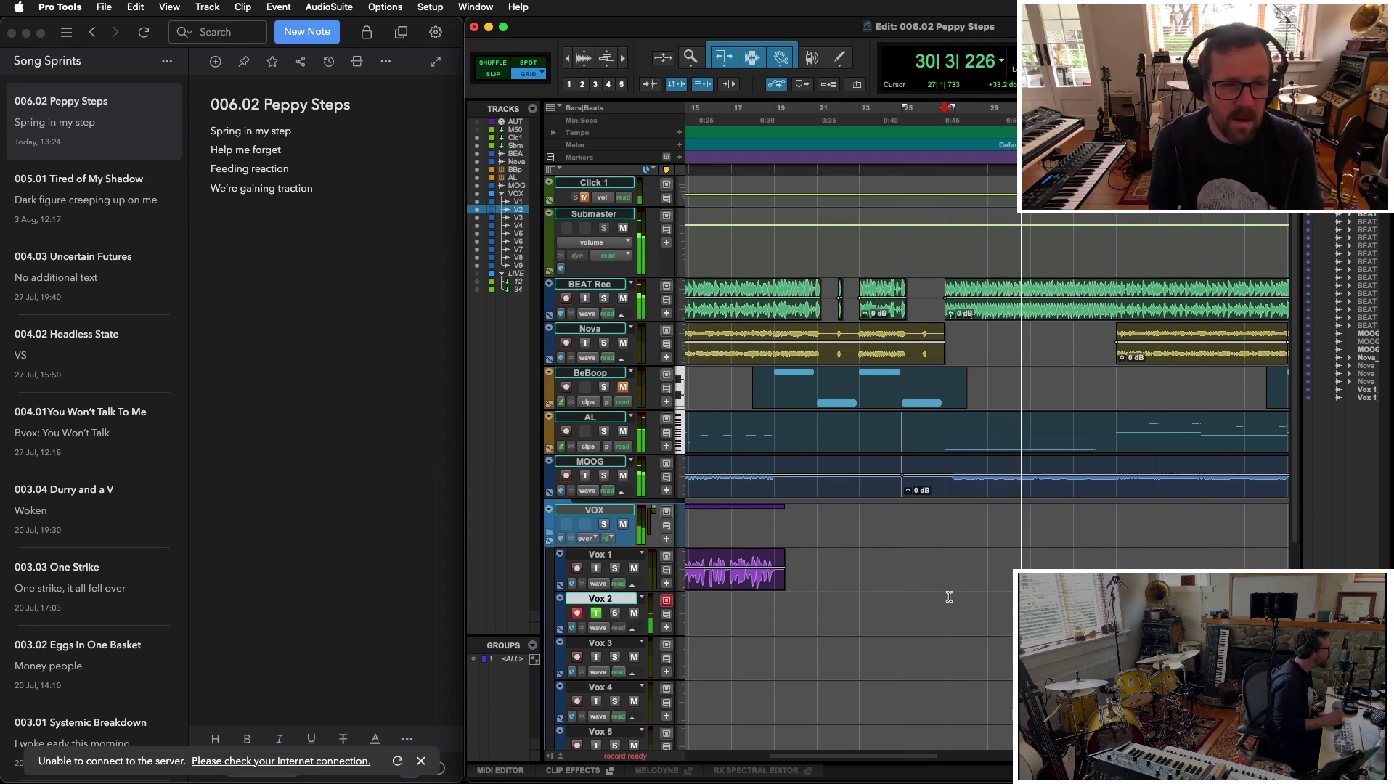
key("space")
left_click(306, 321)
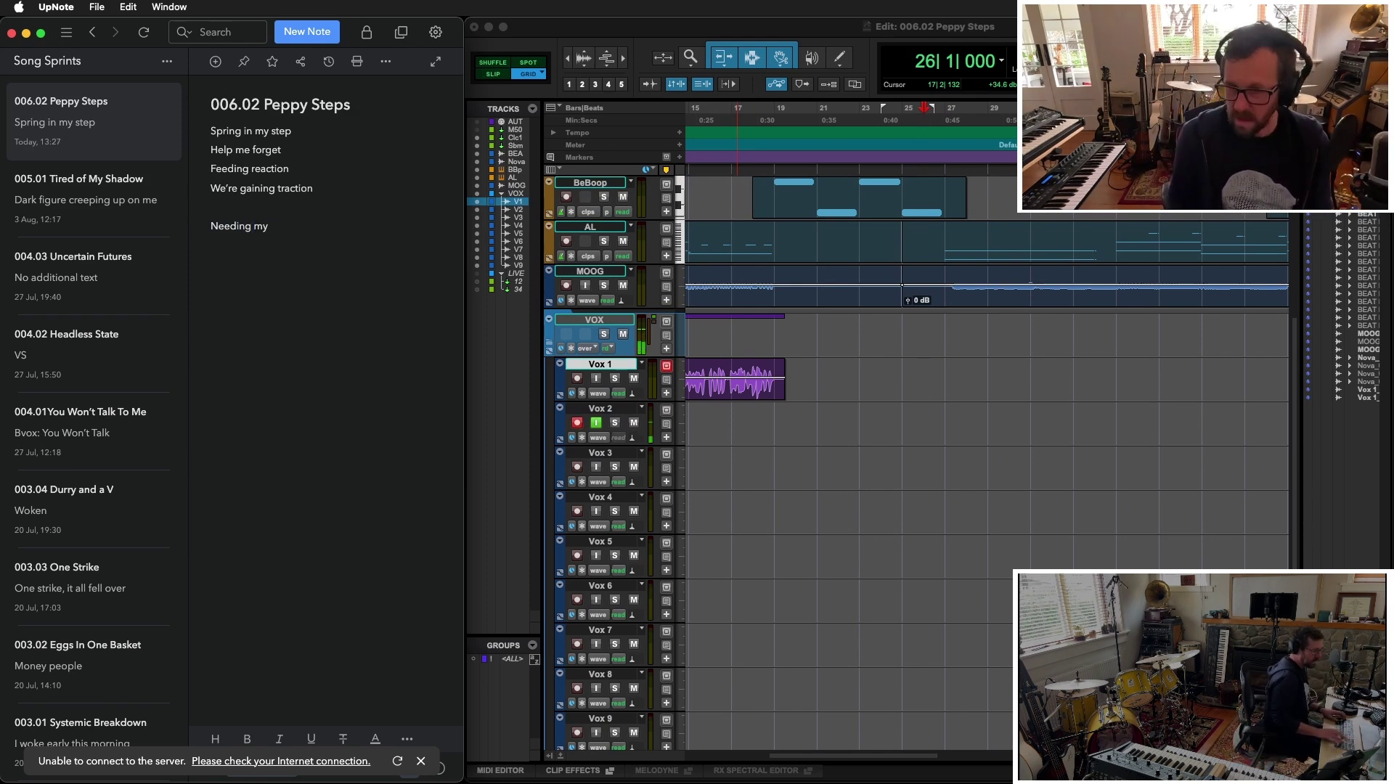
Switch back to Pro Tools and record eight vocal layers on Vox 2 through Vox 9 from bar 26
left_click(698, 401)
scroll(698, 402, "up", 5)
key("super+space")
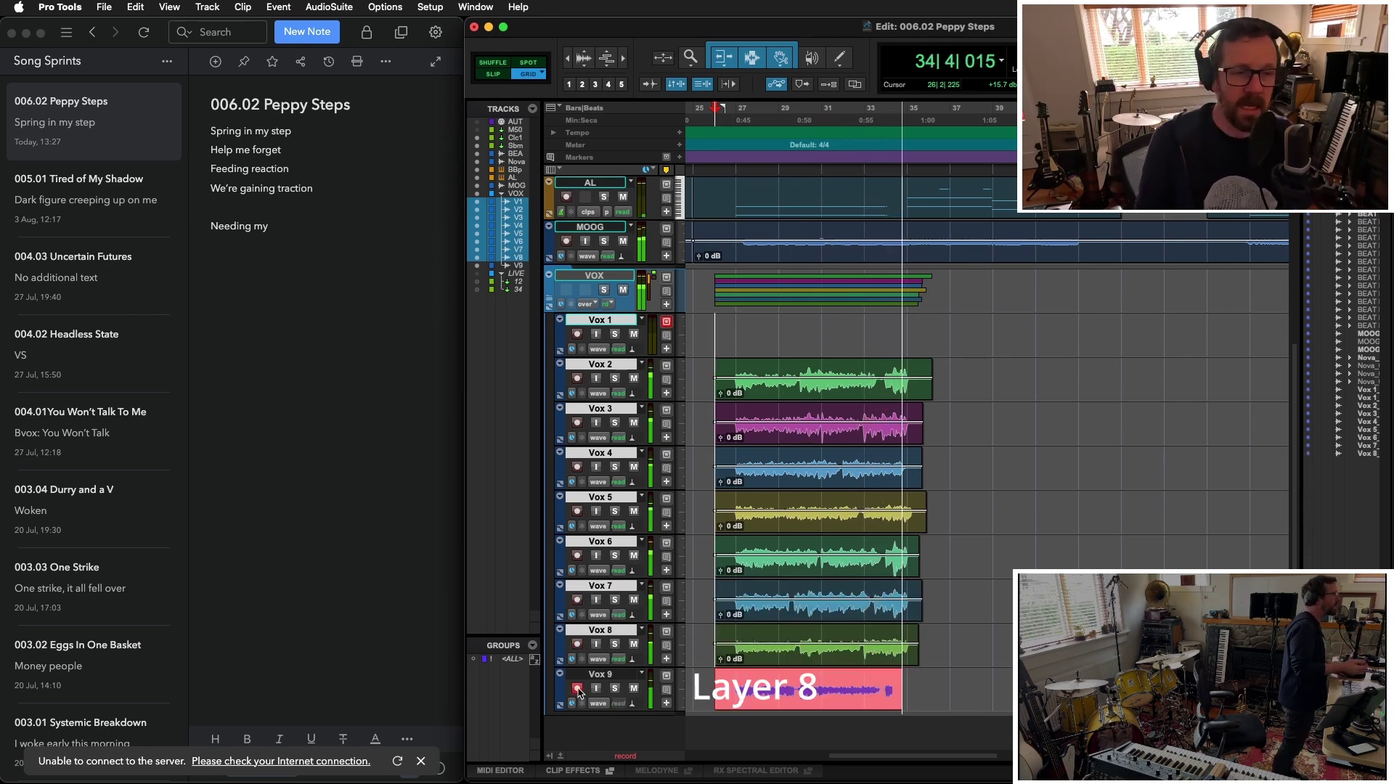
key("space")
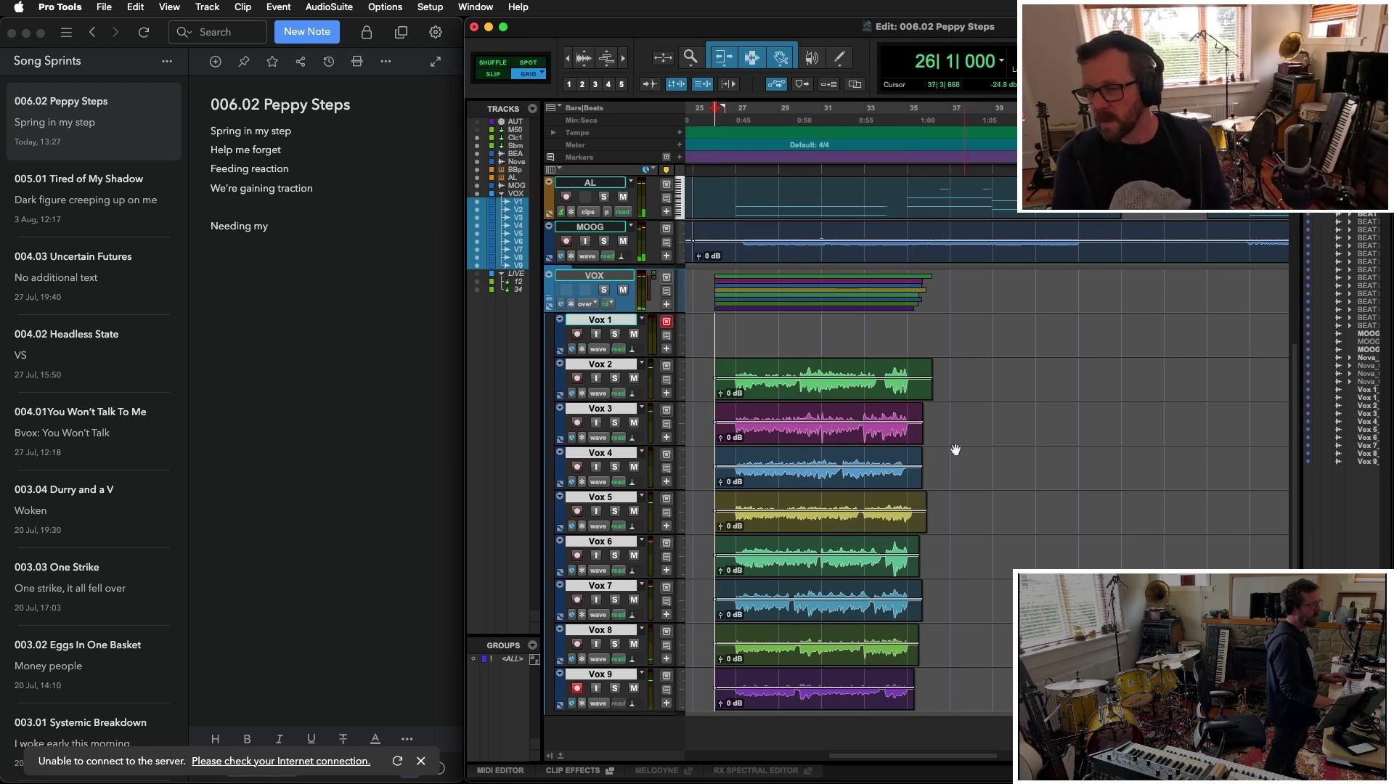
Trim the clips on Vox 2 through Vox 9 to a common start at 26|4|899 and a common end at bar 35
left_click(903, 501)
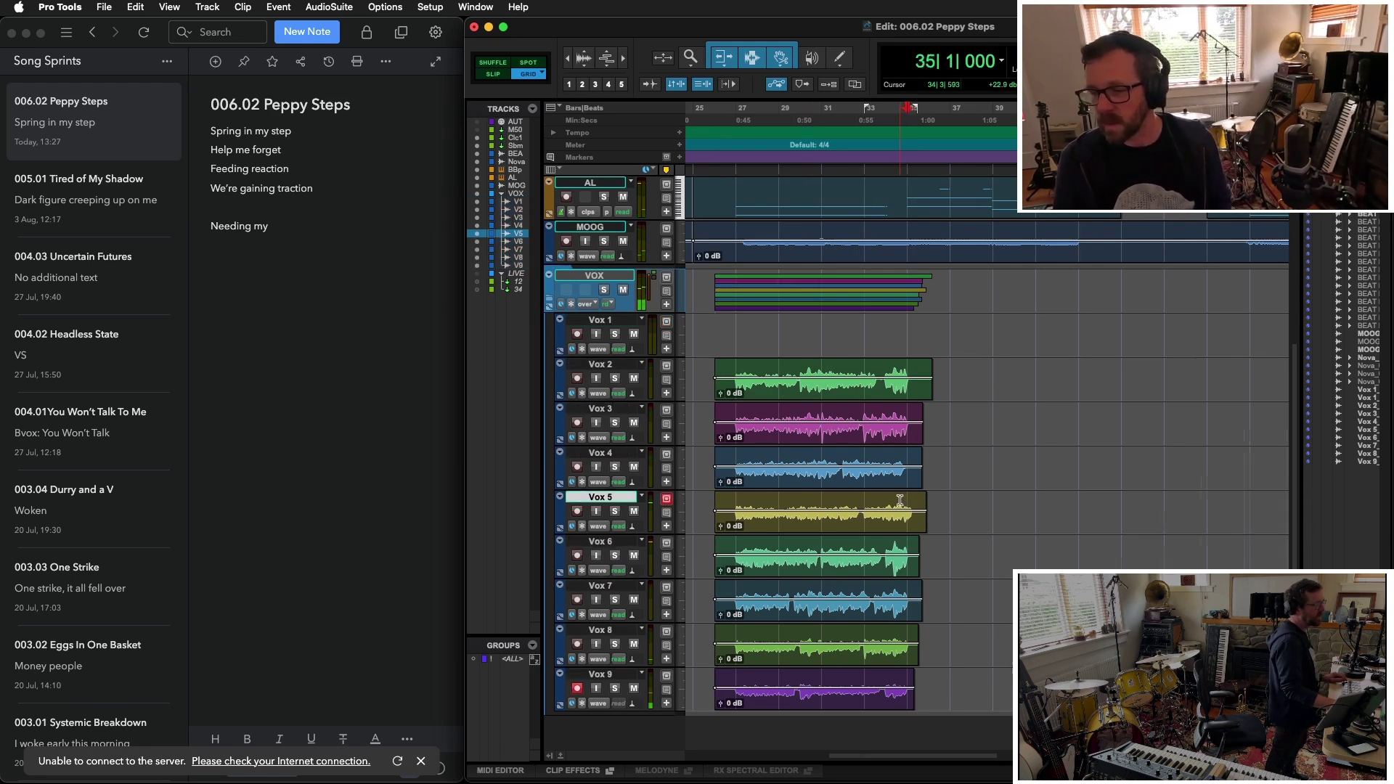
key("super+bracketright")
key("super+bracketright")
key("super+bracketright")
key("super+bracketright")
key("super+bracketright")
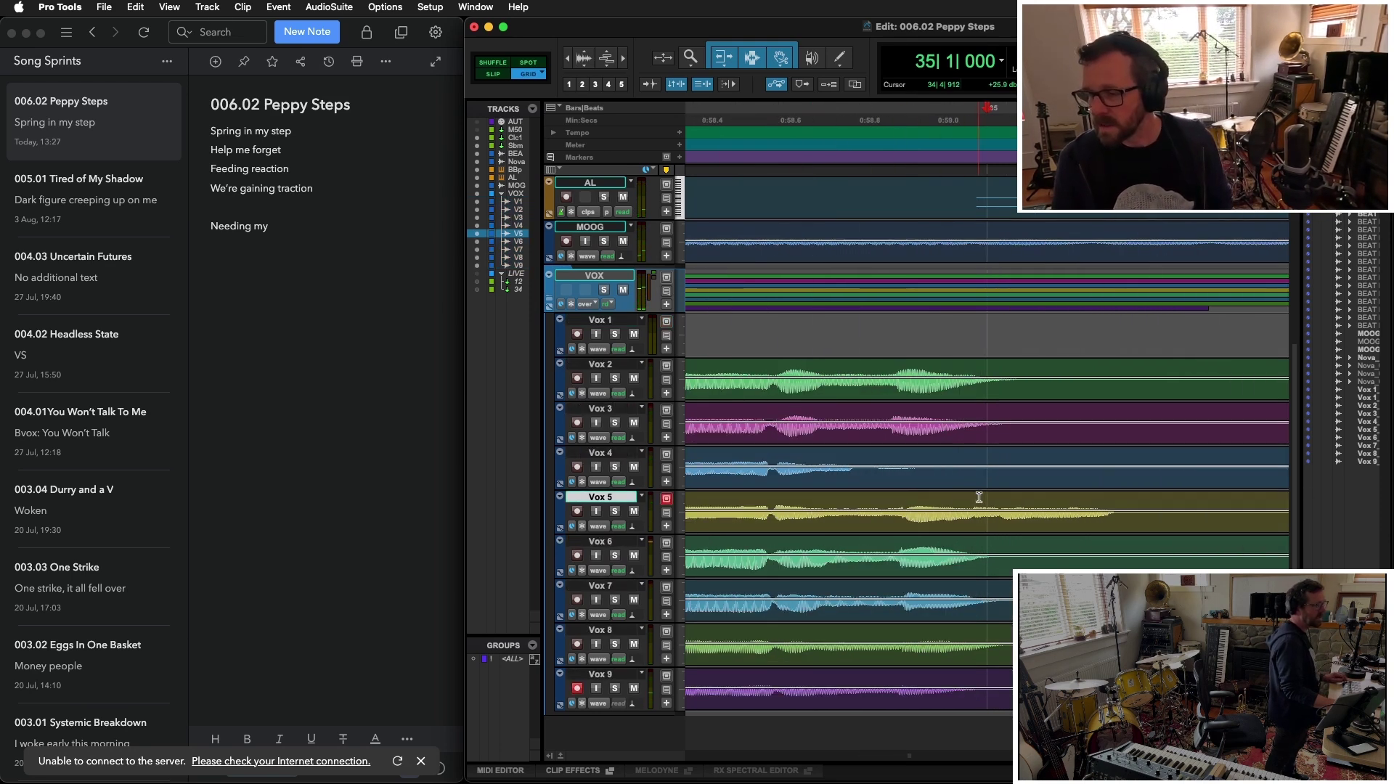
key("super+bracketleft")
key("super+bracketleft")
key("super+bracketleft")
key("super+bracketleft")
key("super+bracketleft")
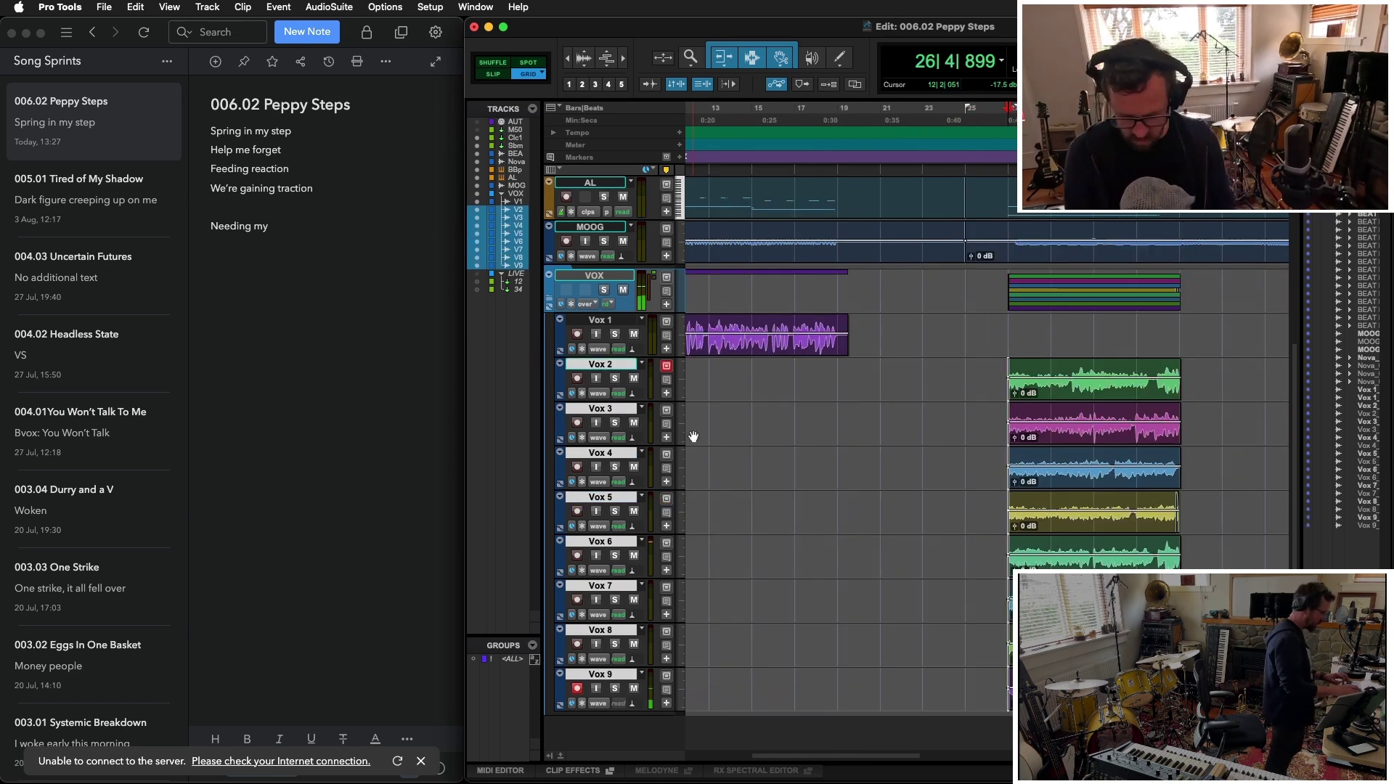
Pan the layered vocals on Vox 2 through Vox 9 alternately hard left and hard right while the section plays
key("super+equal")
scroll(862, 374, "right", 5)
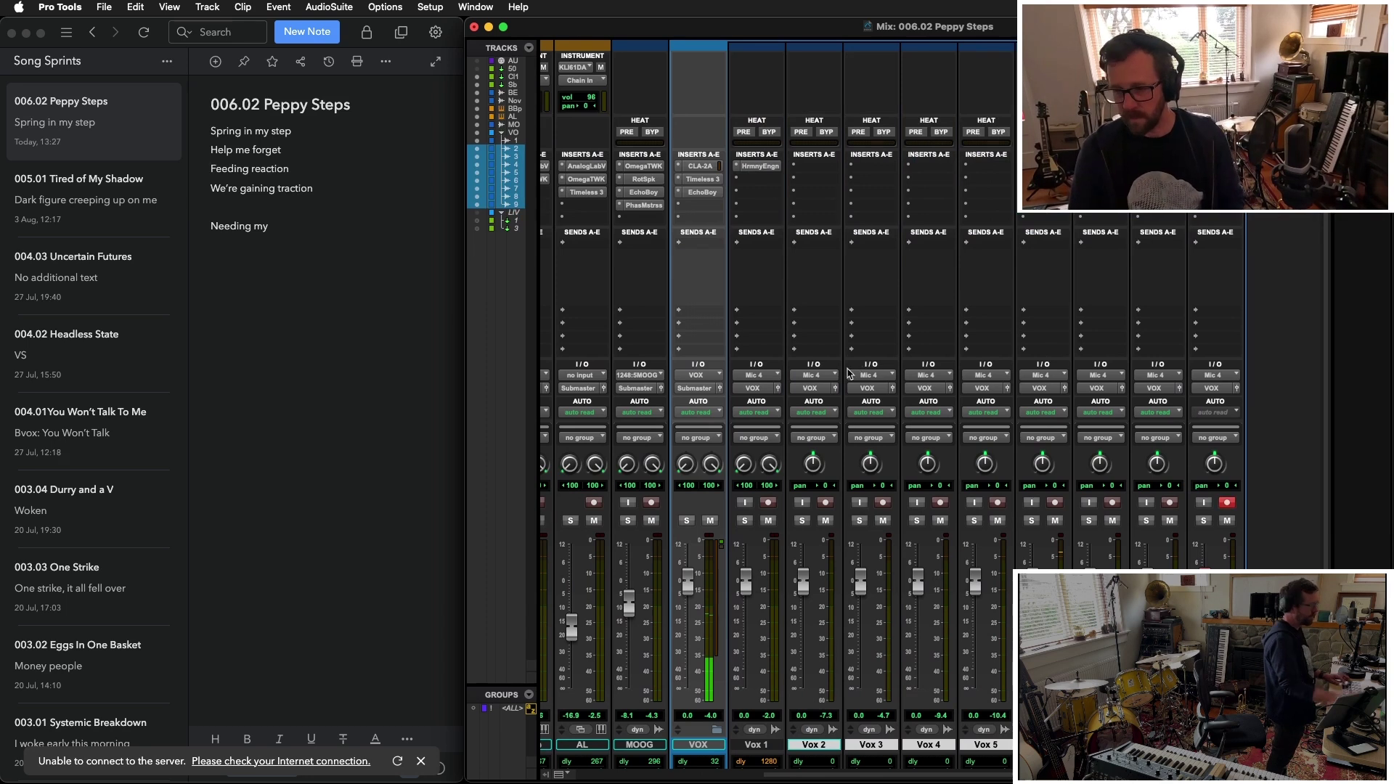
key("space")
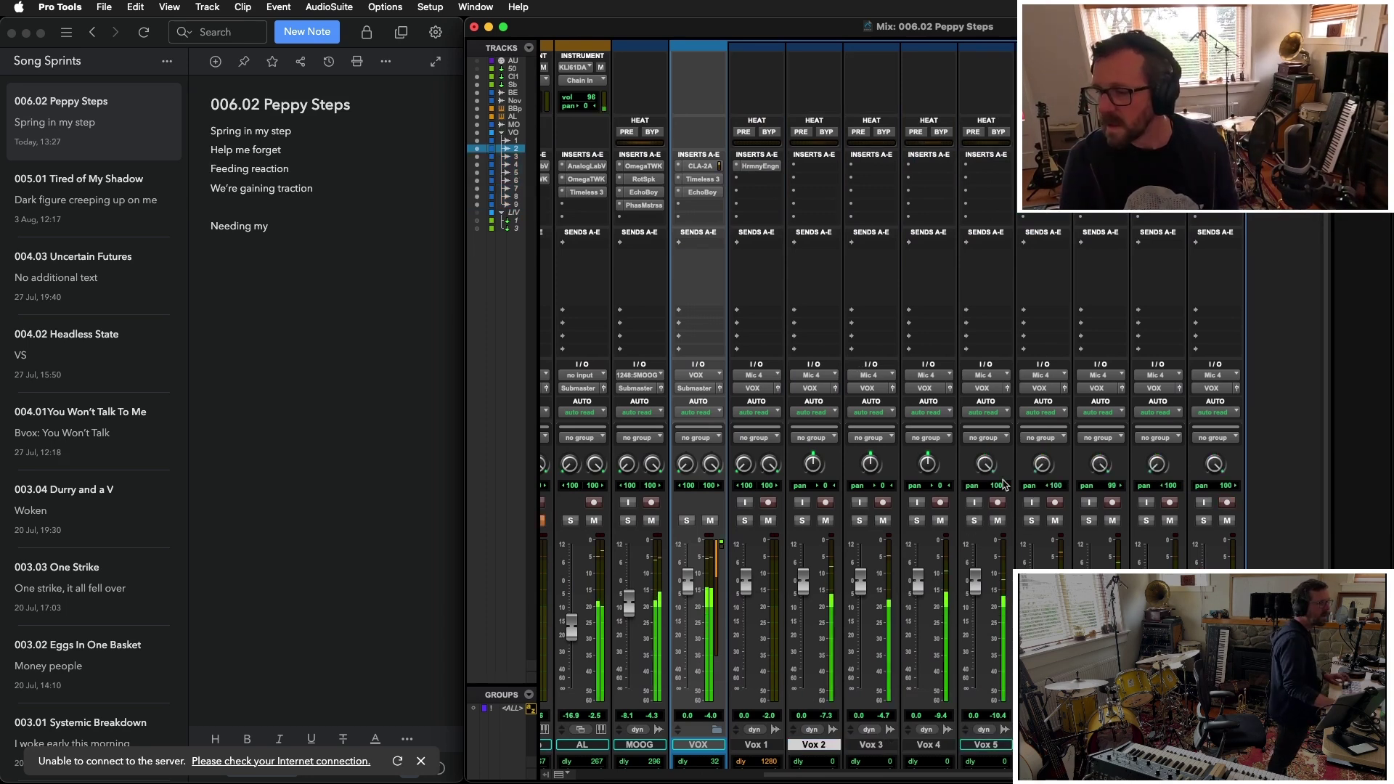
left_click_drag(871, 465, 839, 422)
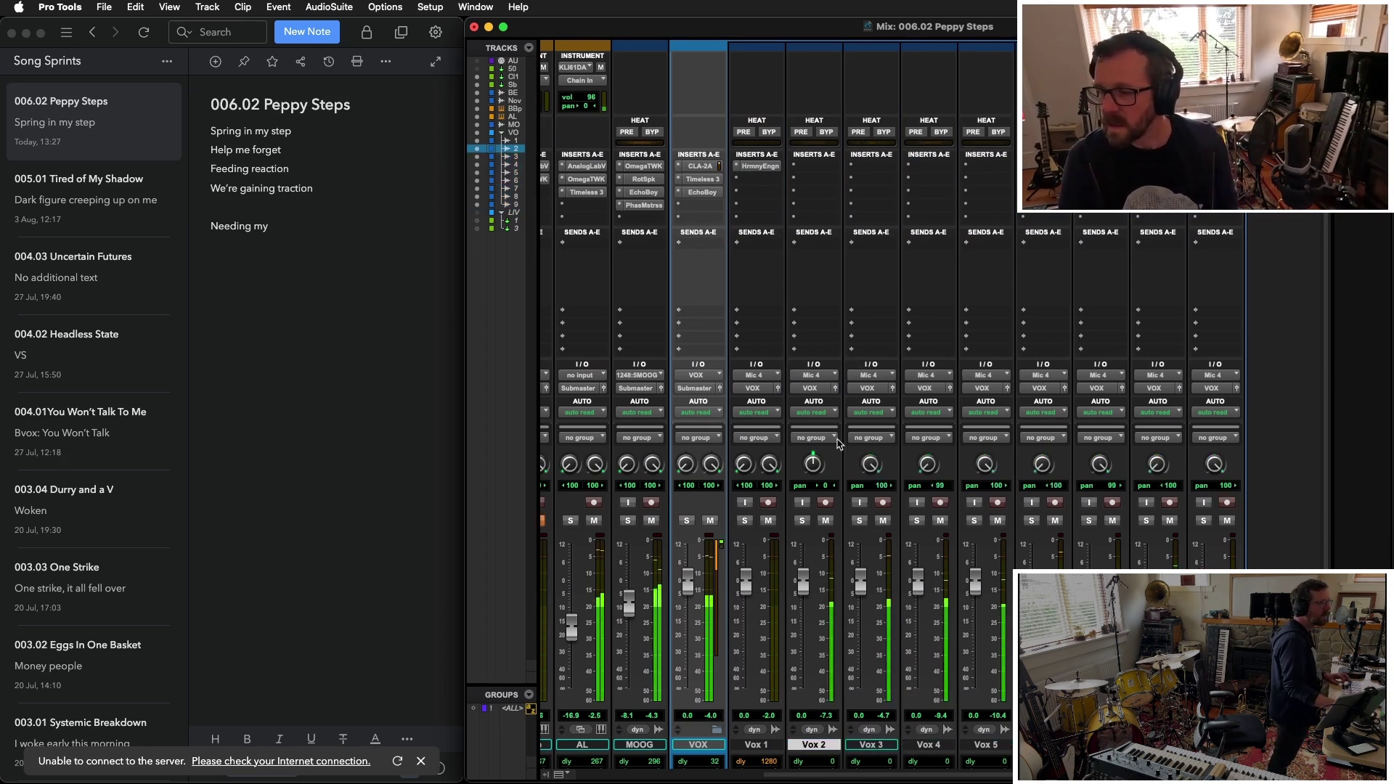
left_click_drag(974, 586, 943, 594)
Insert Silika and Electra DSP on the Bvox folder track, boosting Electra's HF by 4.6 dB and HMF by 4.1 dB
left_click(1215, 165)
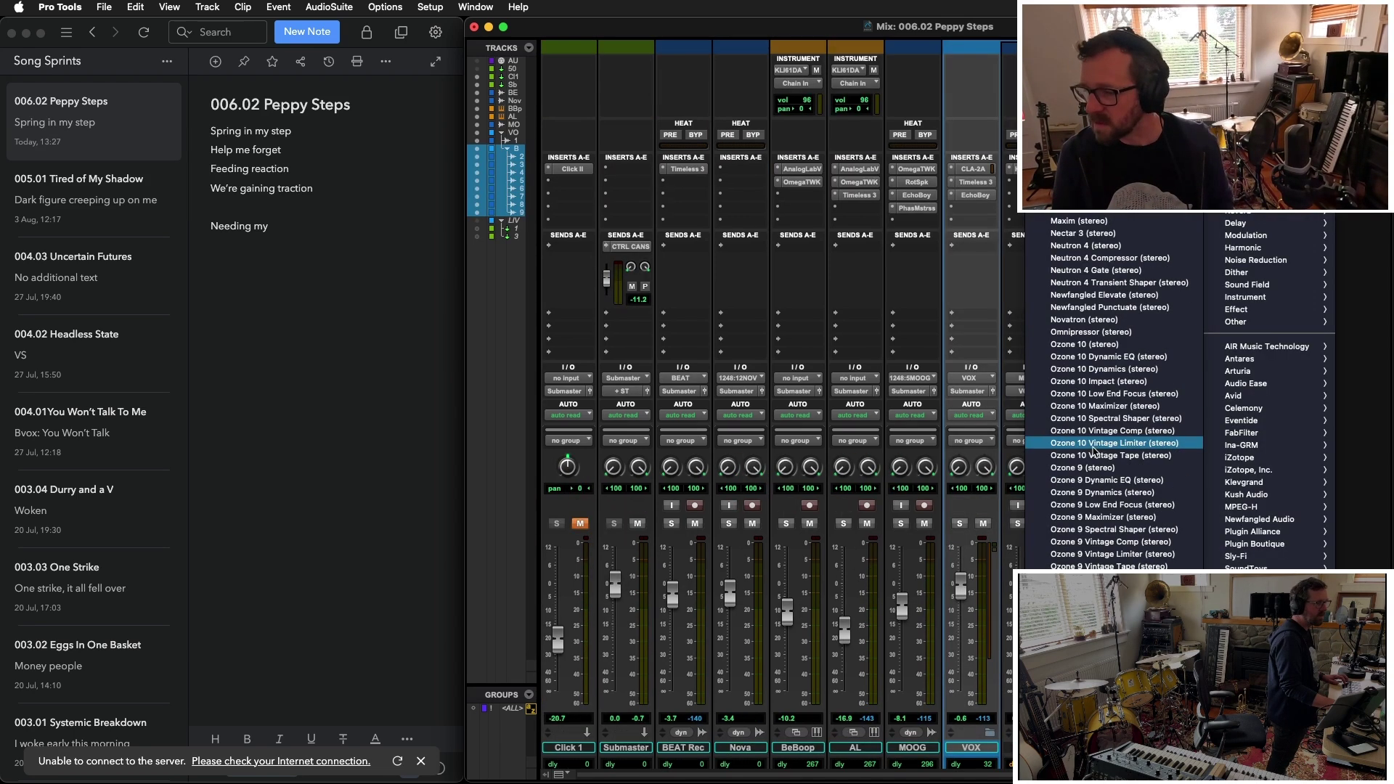
left_click(1086, 373)
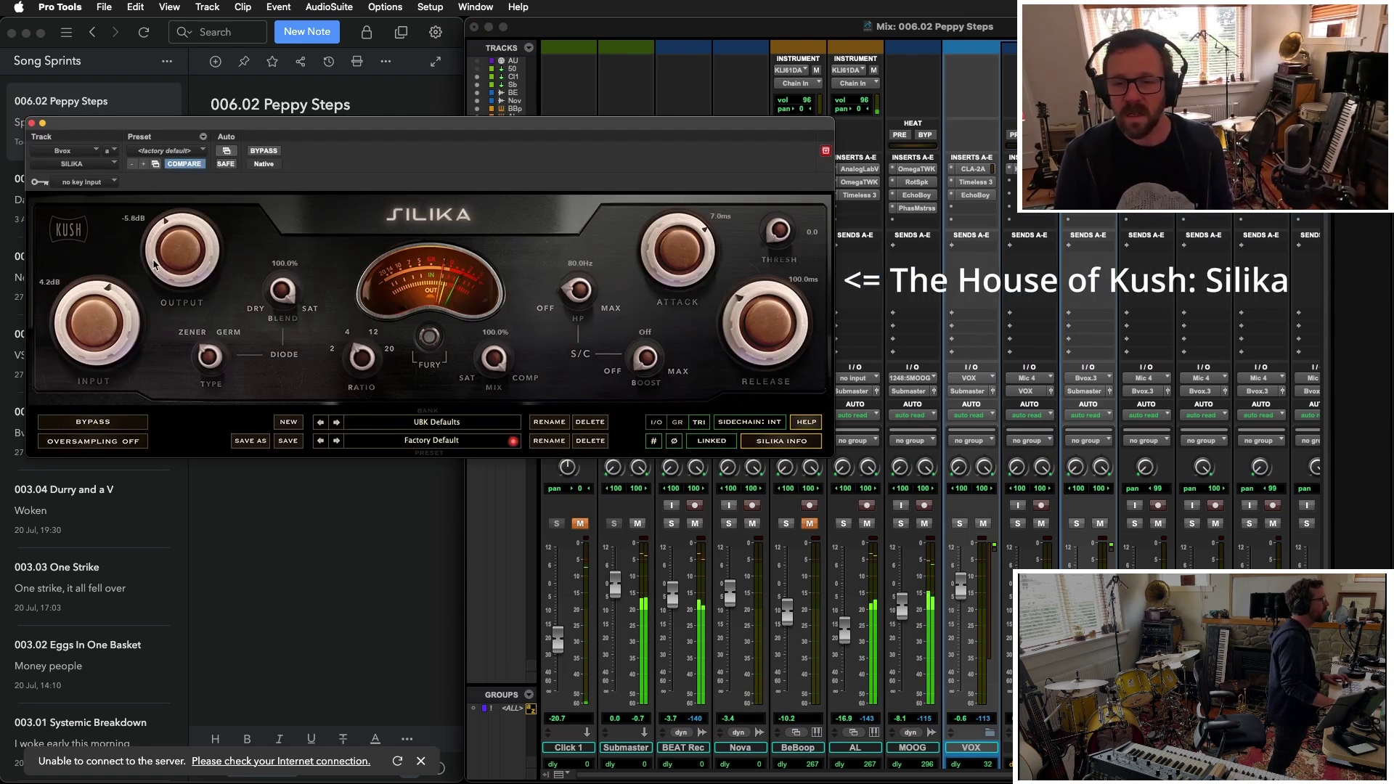
scroll(975, 575, "right", 6)
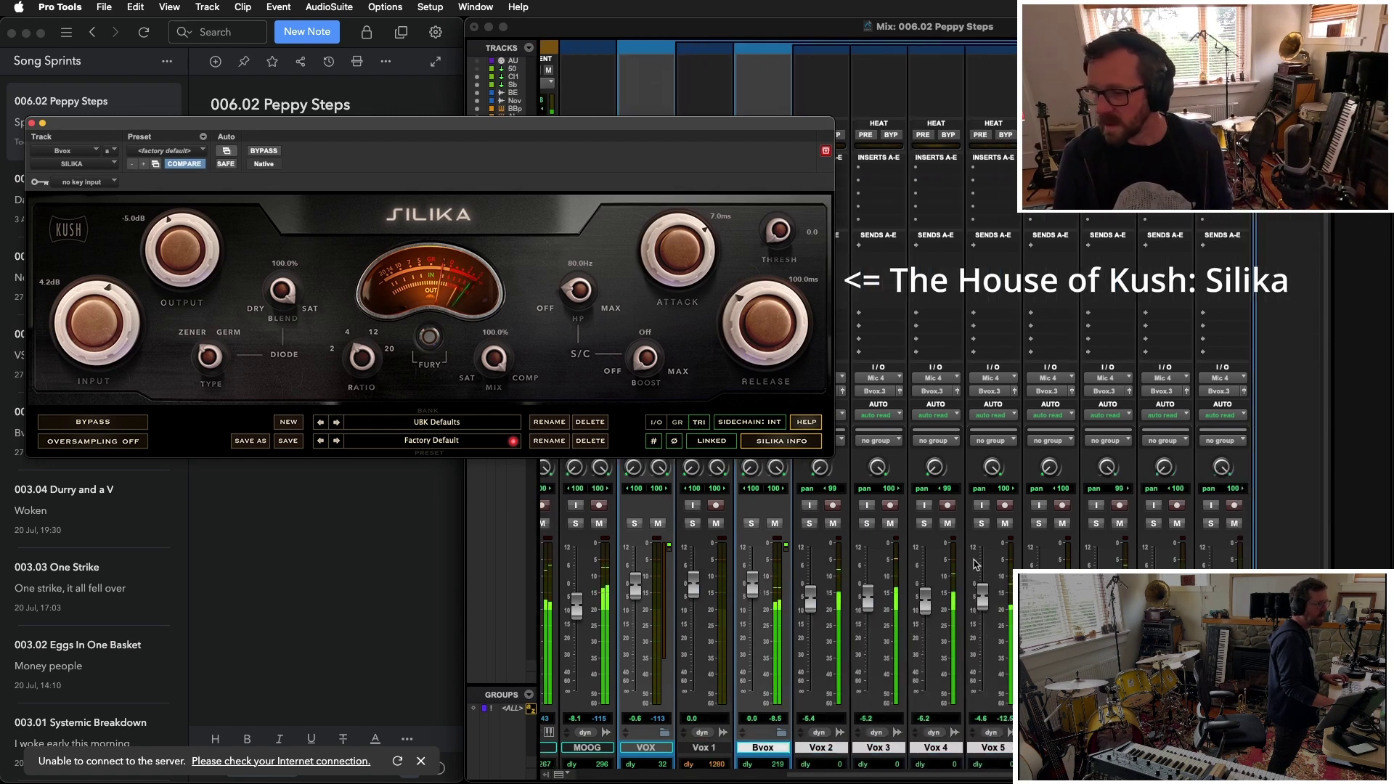
left_click(756, 182)
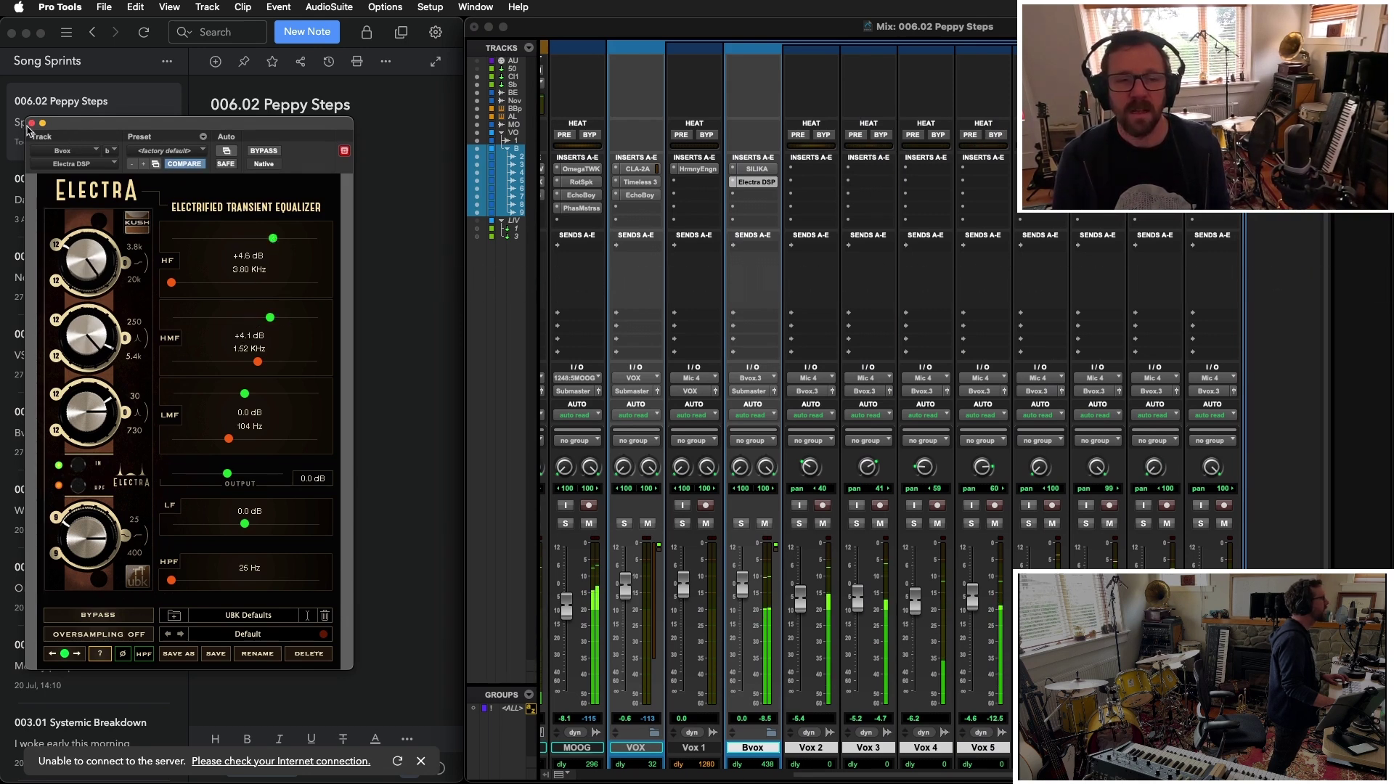
left_click(756, 181)
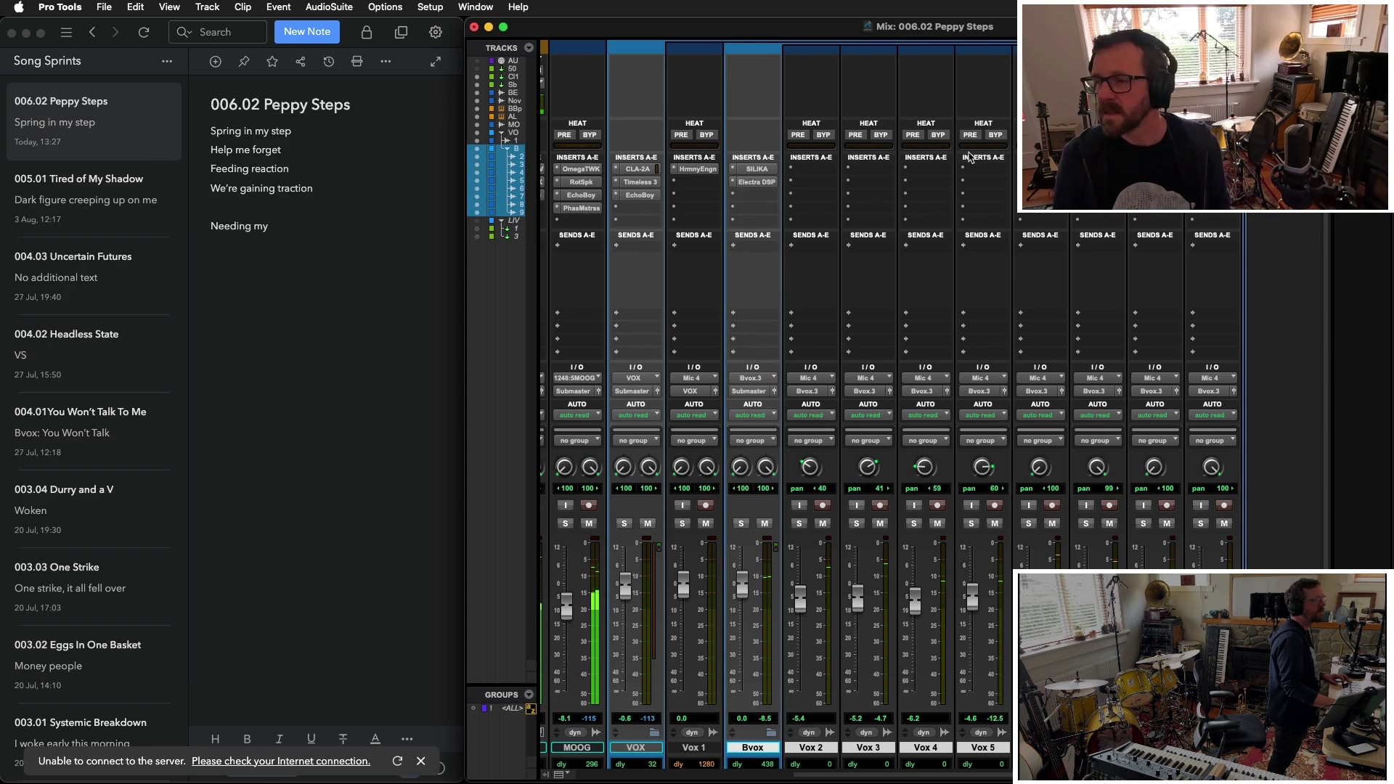
Insert Nectar 3 after Electra DSP on the Bvox track, using an Experimental & Independent preset with the Flanger dimension effect
left_click(750, 205)
mouse_move(820, 198)
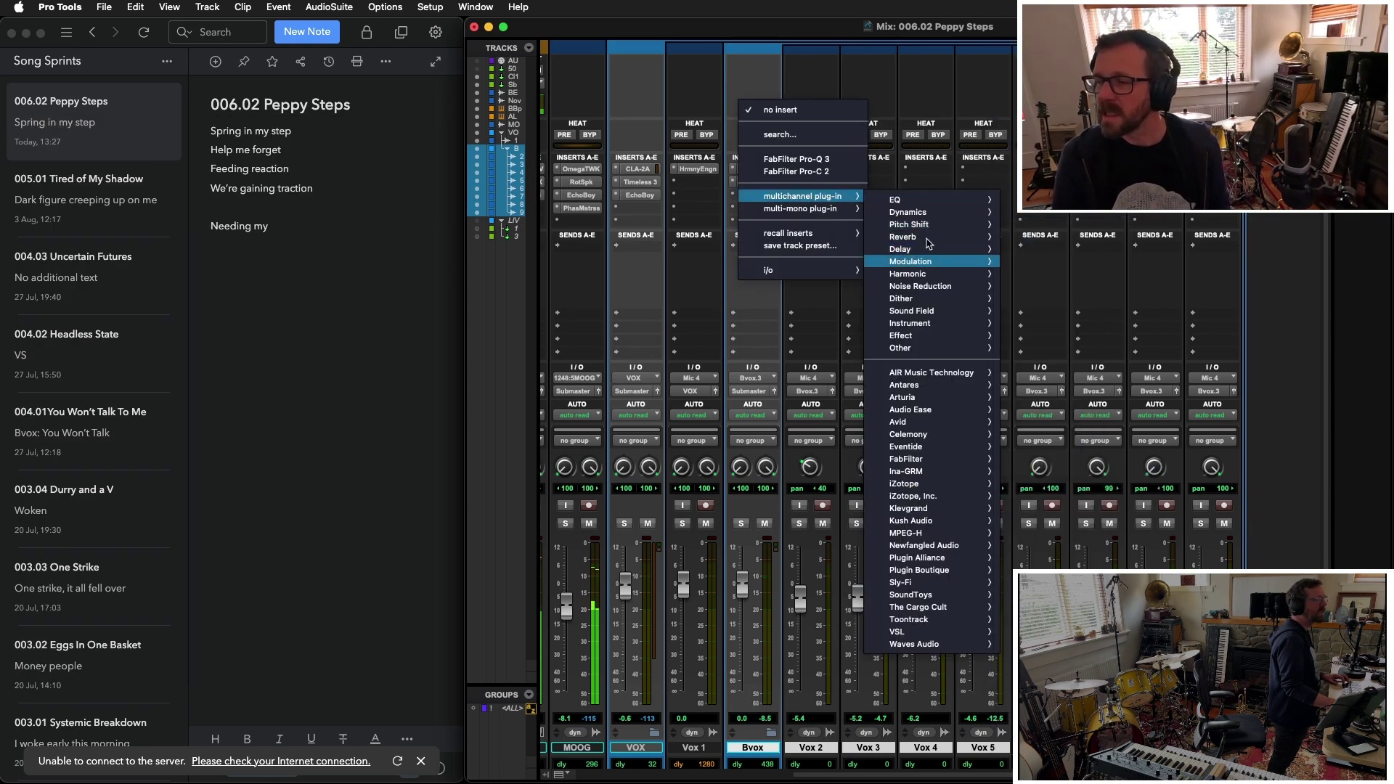
left_click(1046, 290)
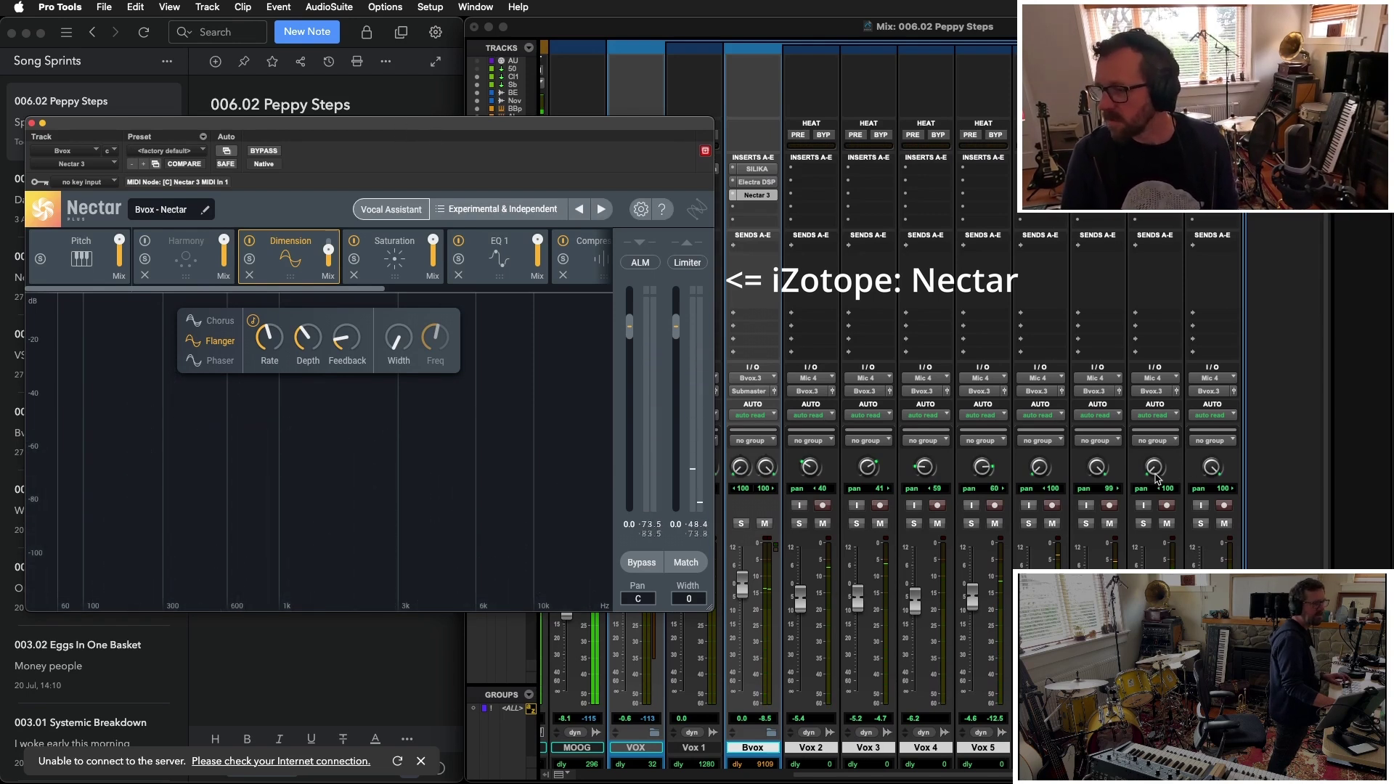
key("super+w")
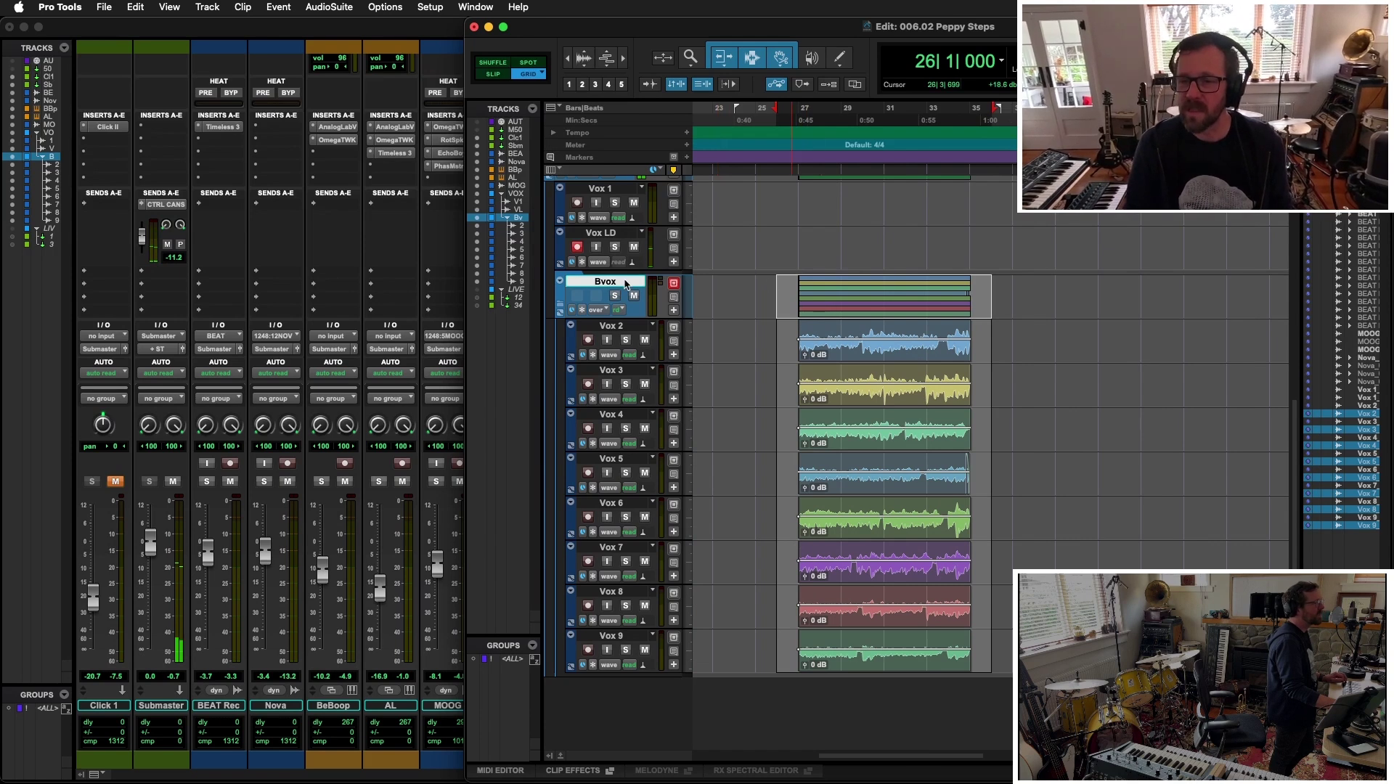
Commit the Bvox folder track offline, with the source tracks set to Hide and Make Inactive
right_click(625, 285)
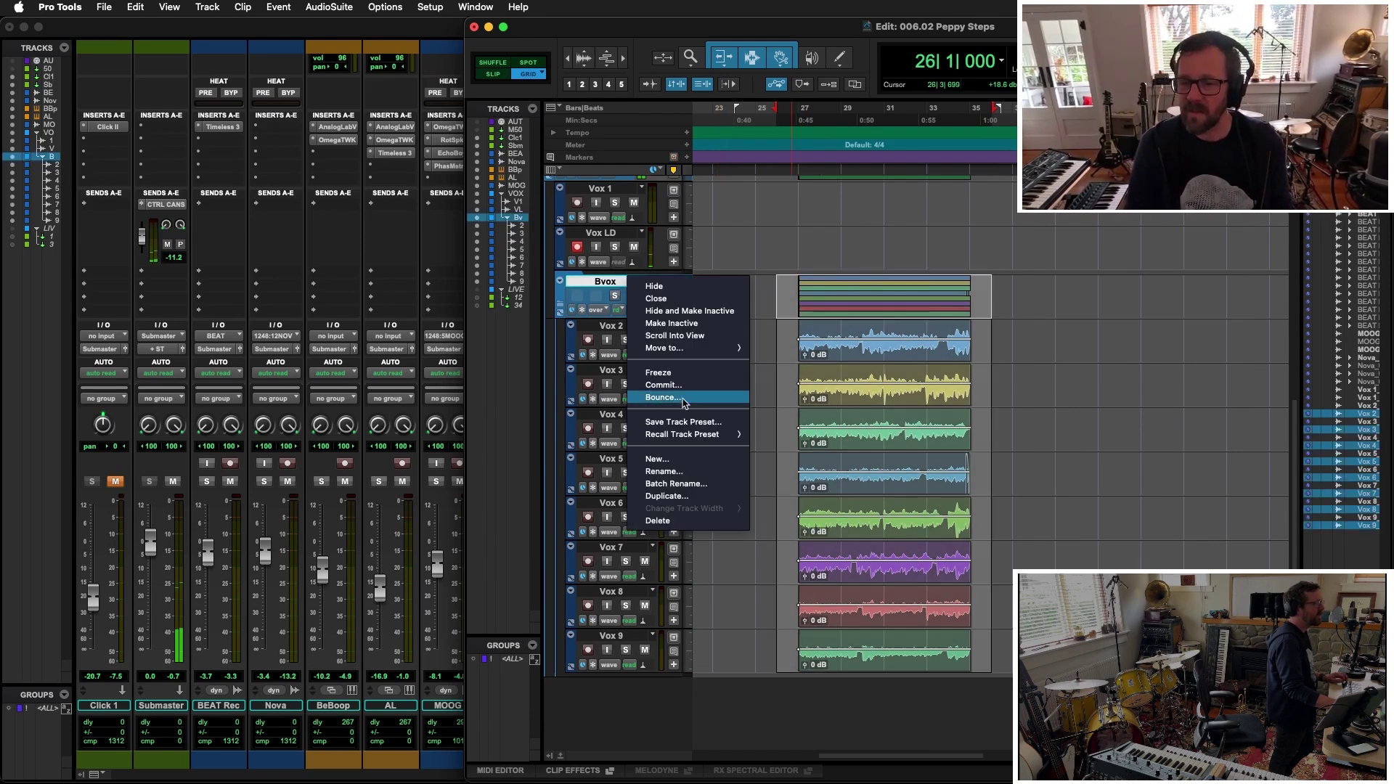
left_click(662, 384)
left_click(733, 408)
left_click(735, 404)
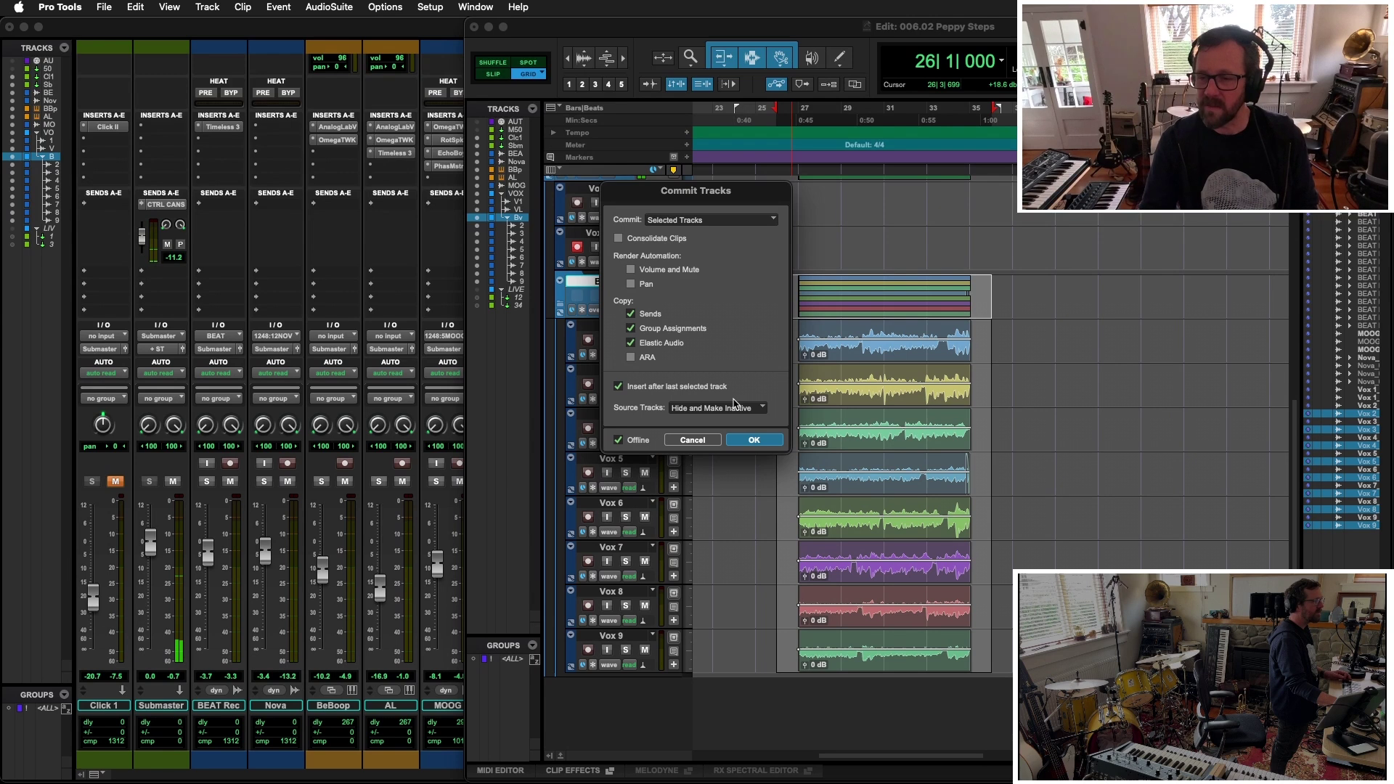
left_click(754, 439)
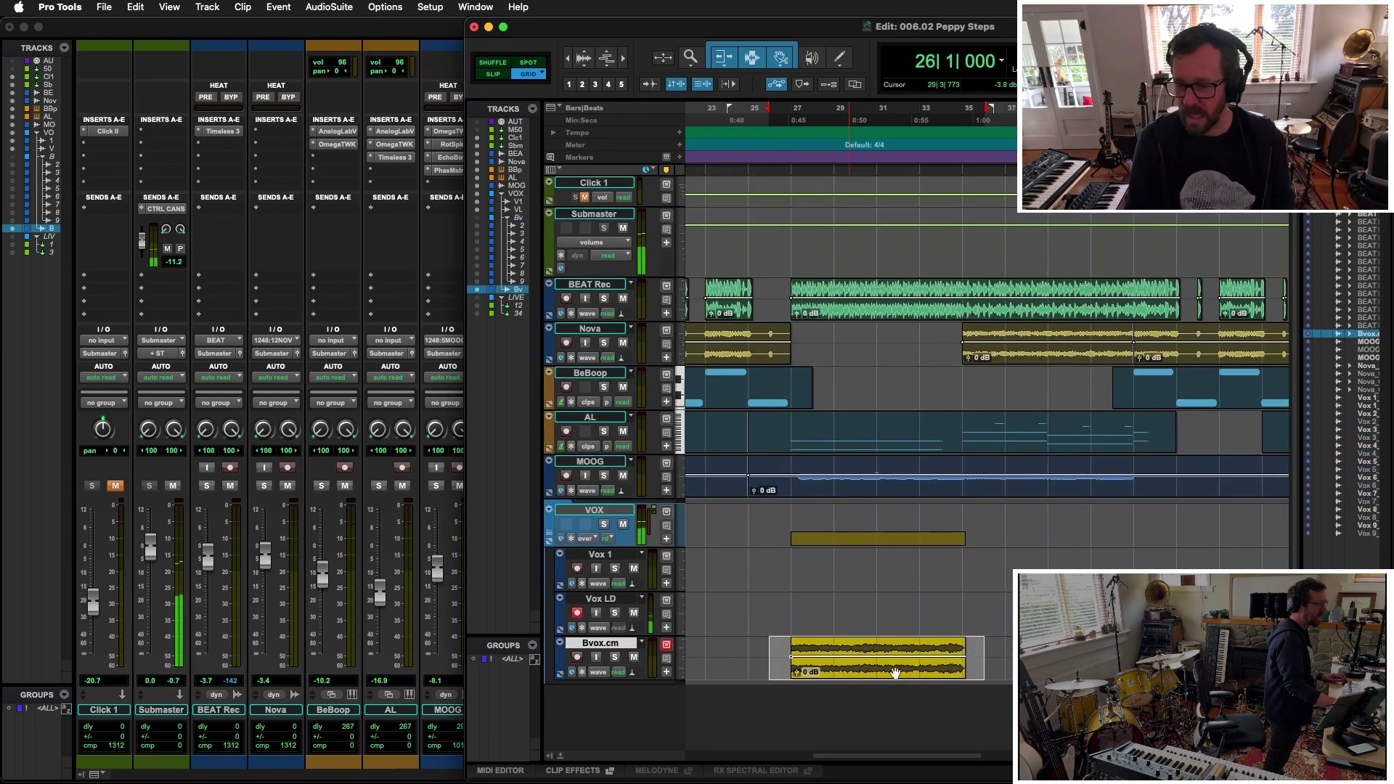
Select the Vox LD track with input monitoring on and place the start position at bar 25
left_click(788, 633)
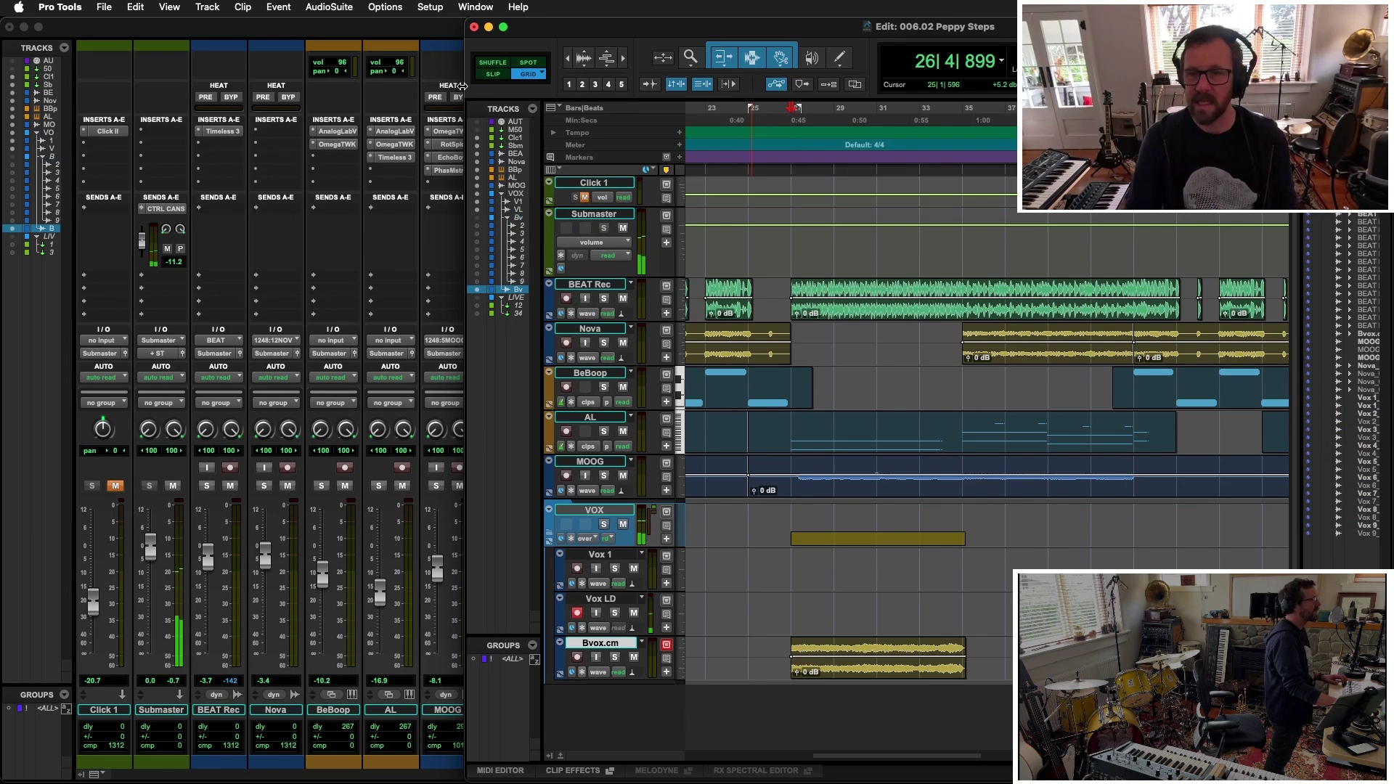
left_click(450, 27)
key("super+equal")
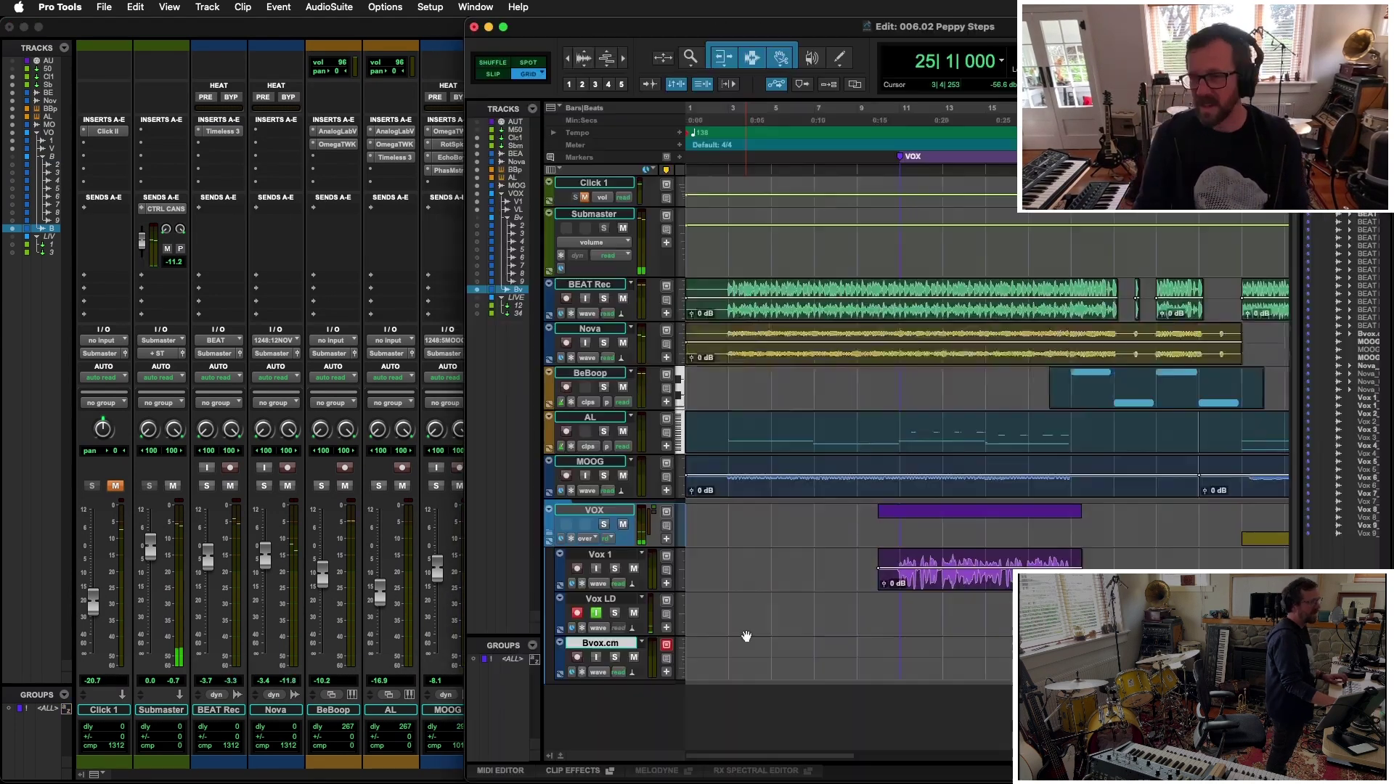
scroll(751, 626, "right", 10)
key("Home")
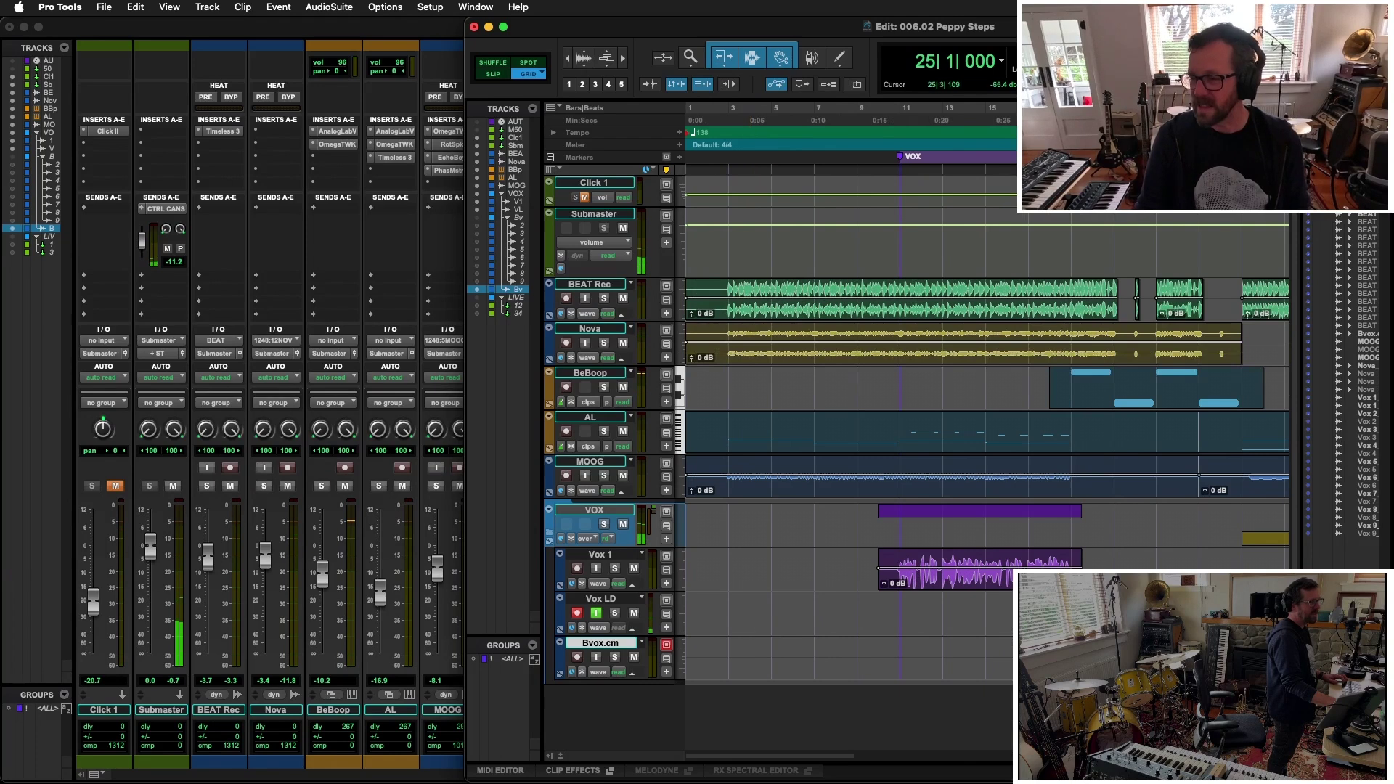
key("p")
scroll(732, 639, "right", 15)
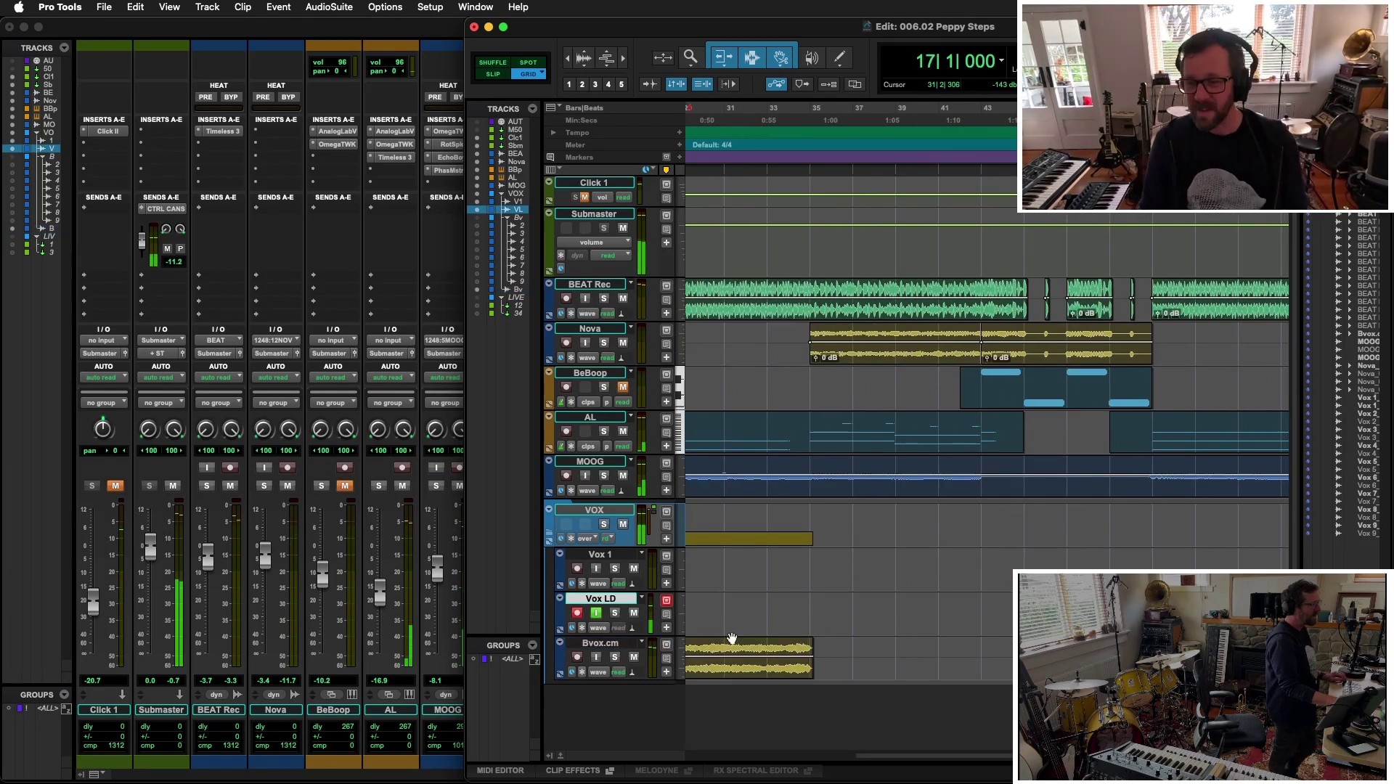
key("super+minus")
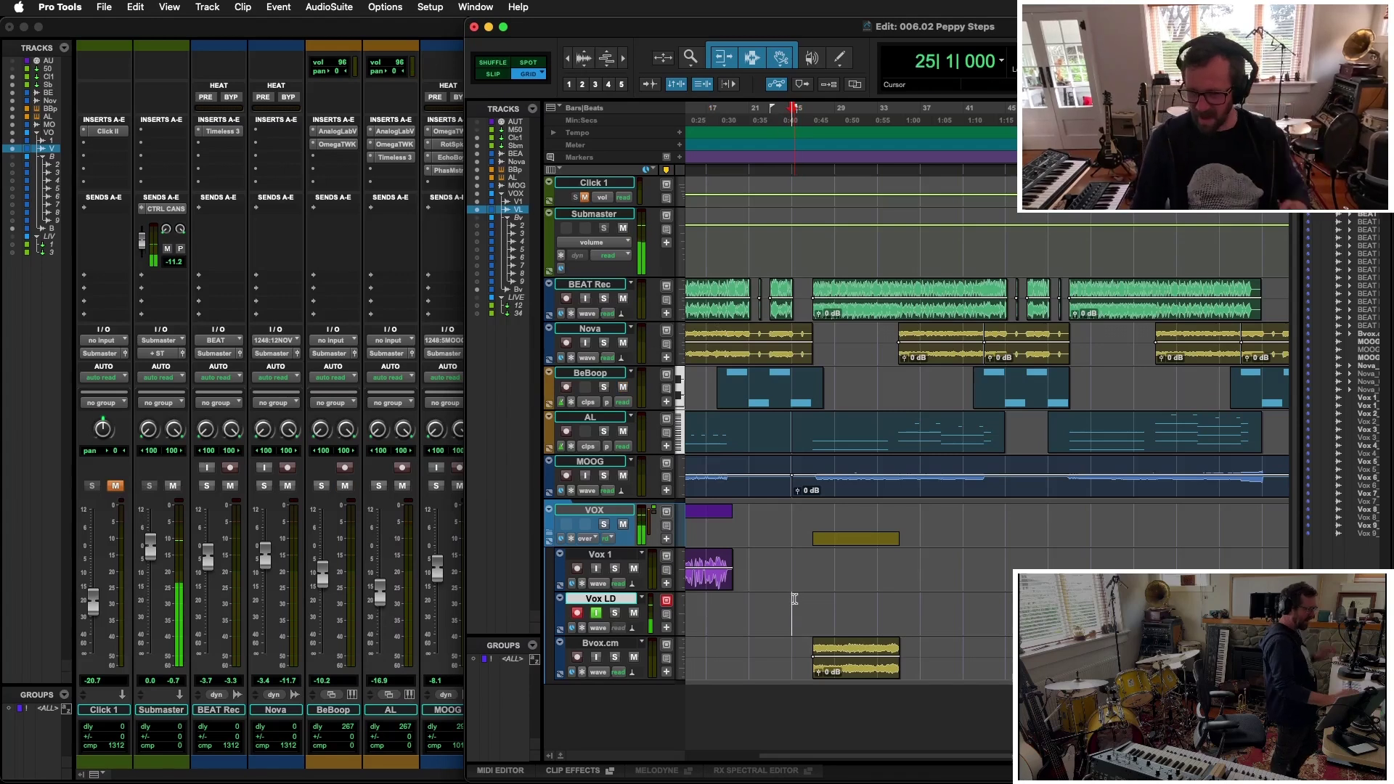
Insert Eleven MK II on Vox LD with the RB-01b Red amp and lower the track fader to -21.8 dB
key("super+equal")
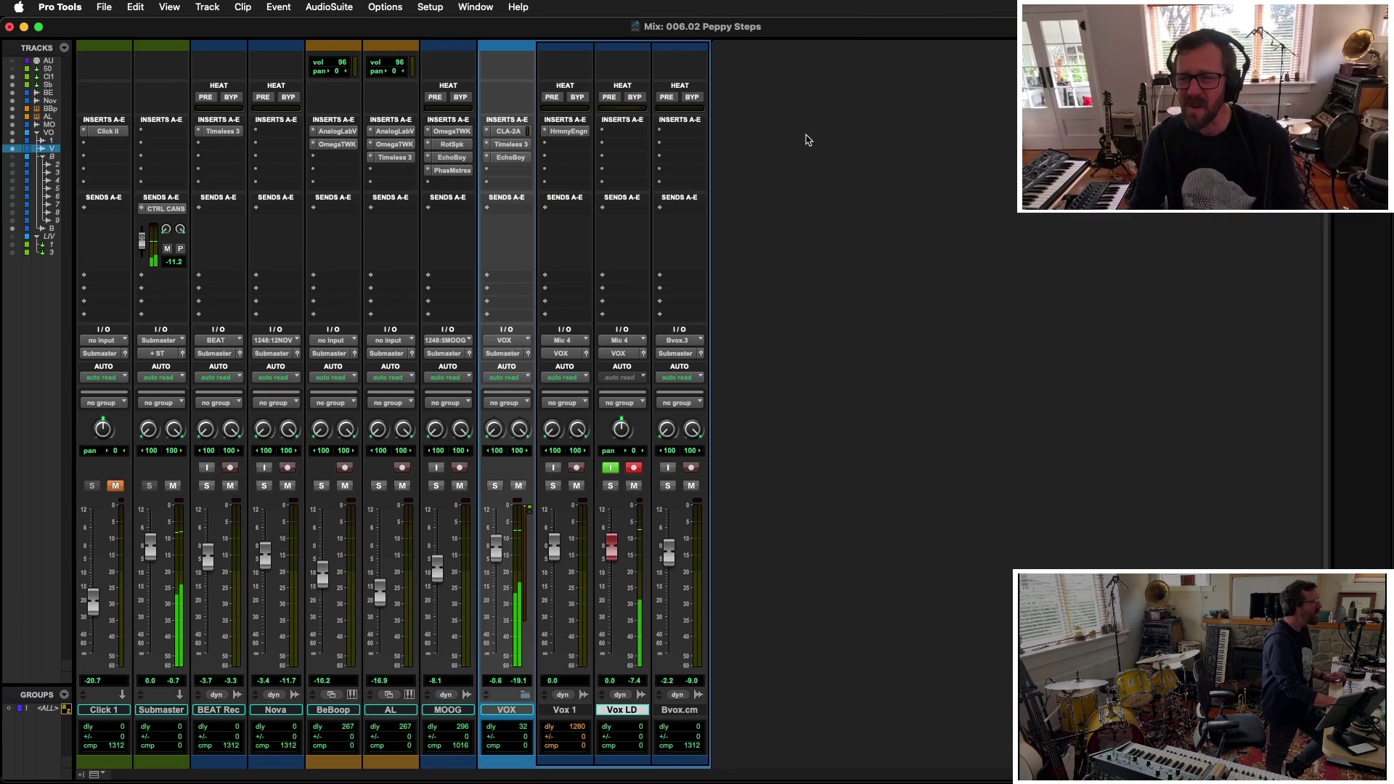
left_click(623, 133)
mouse_move(657, 135)
mouse_move(760, 213)
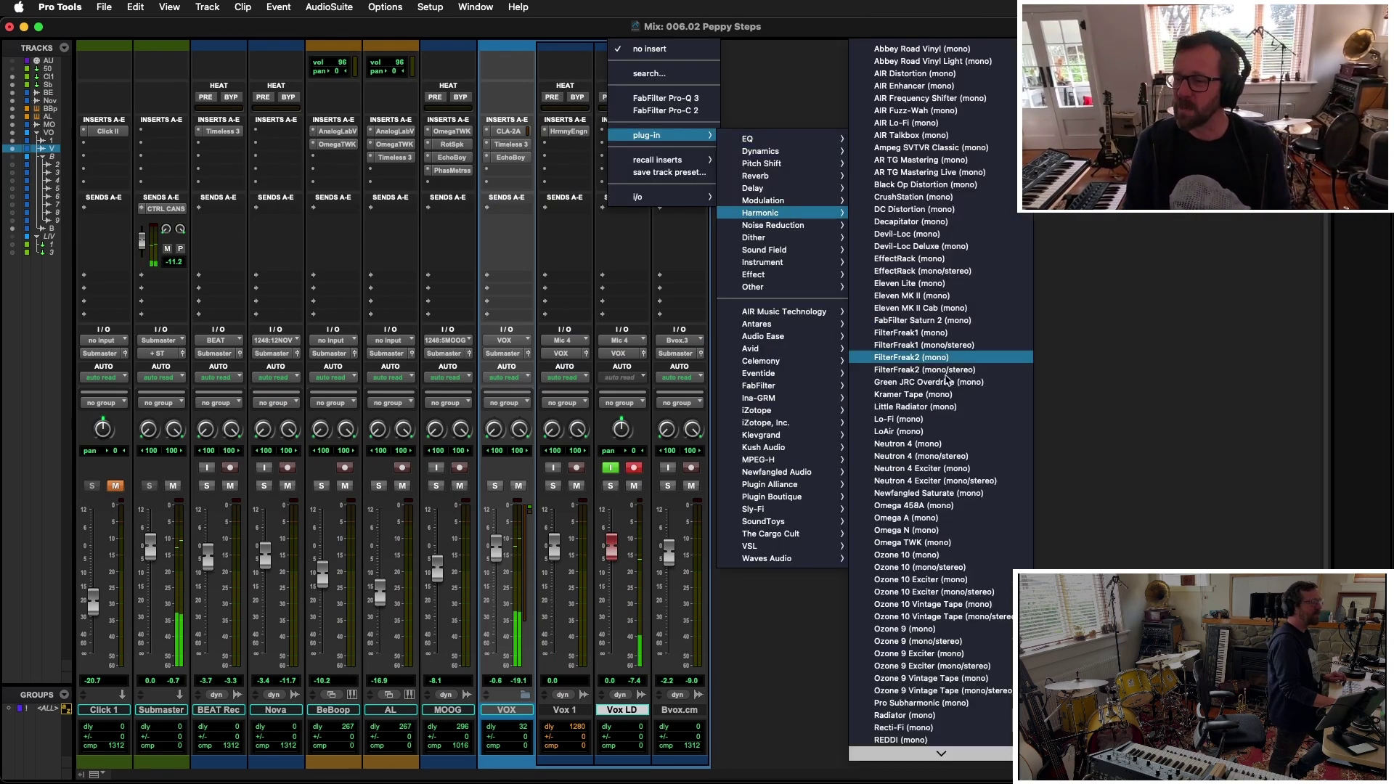
left_click(909, 296)
left_click_drag(612, 545, 613, 606)
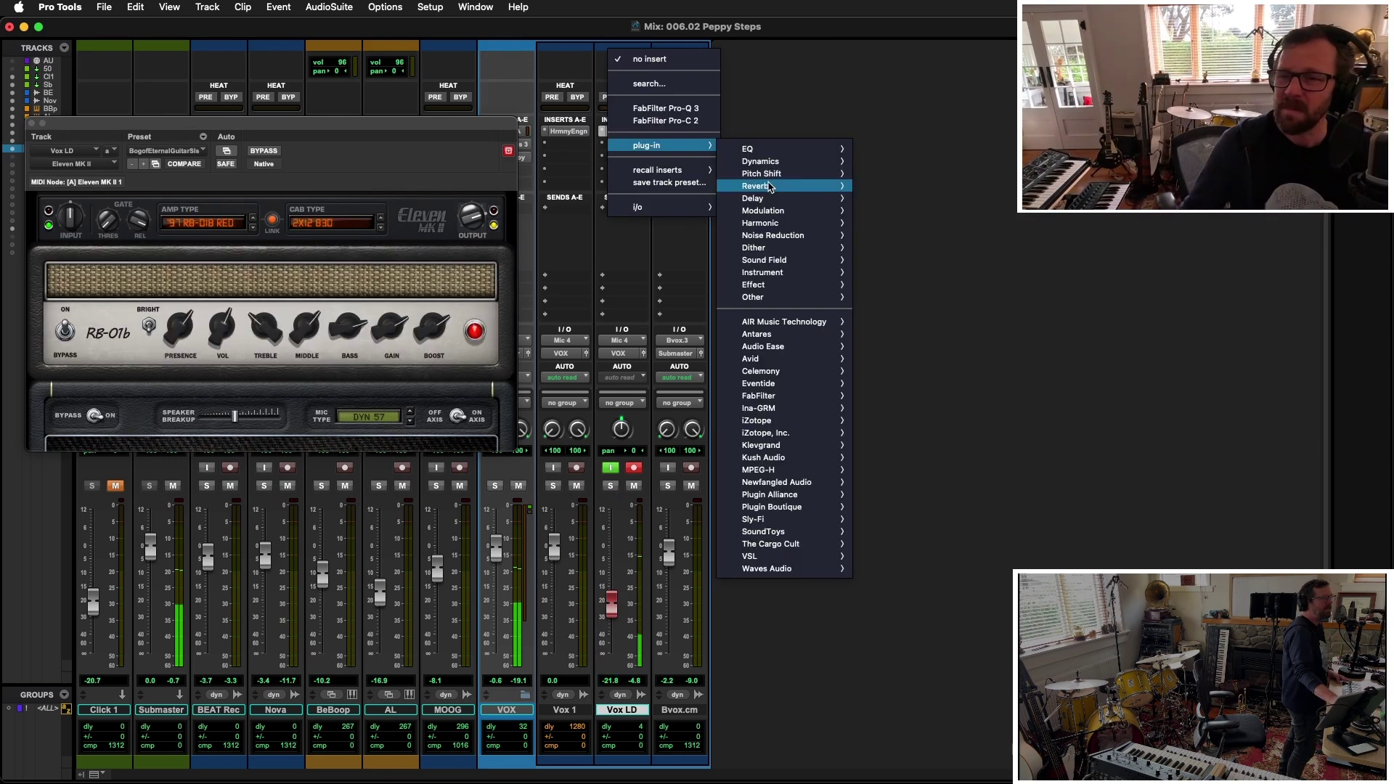
Insert Neoverb on Vox LD, choose the Empty Lounge preset, and record a lead vocal take from bar 25
mouse_move(770, 188)
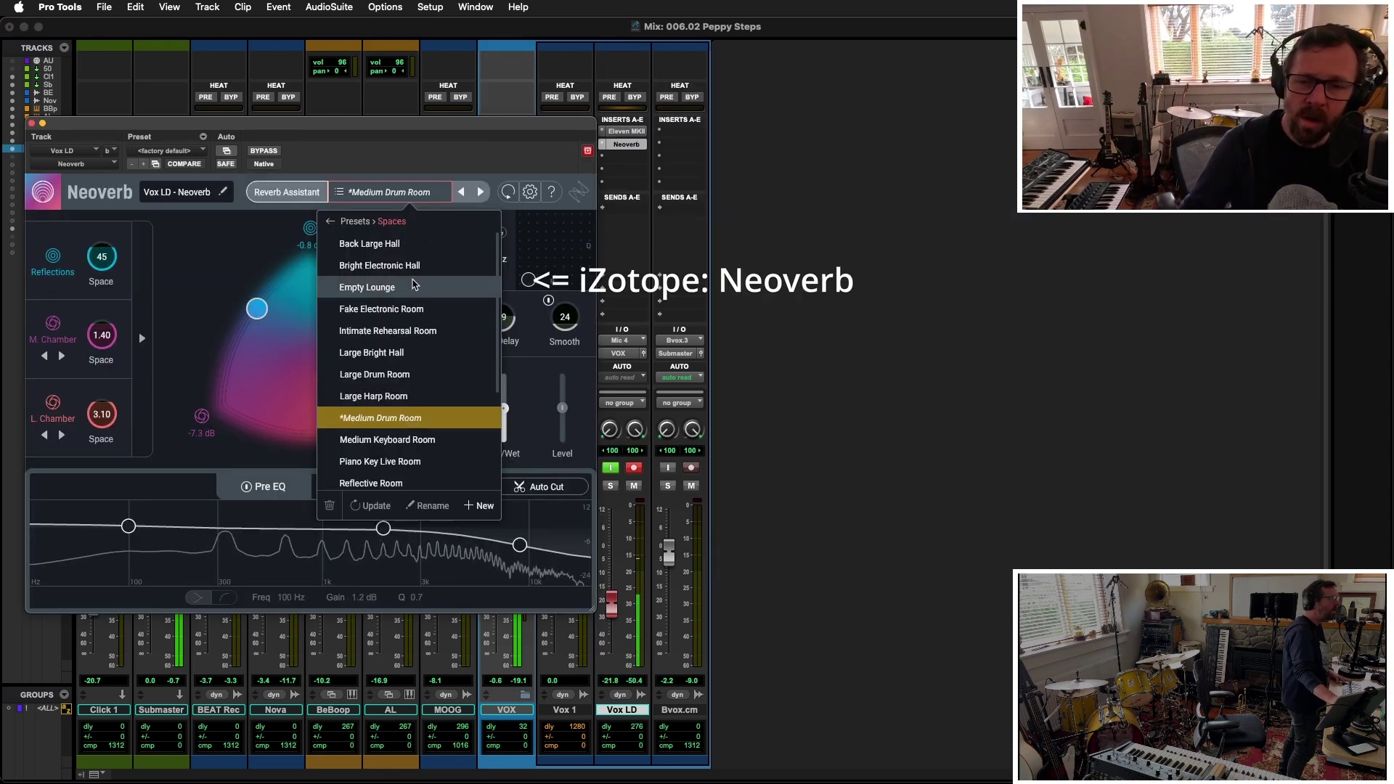
left_click(414, 285)
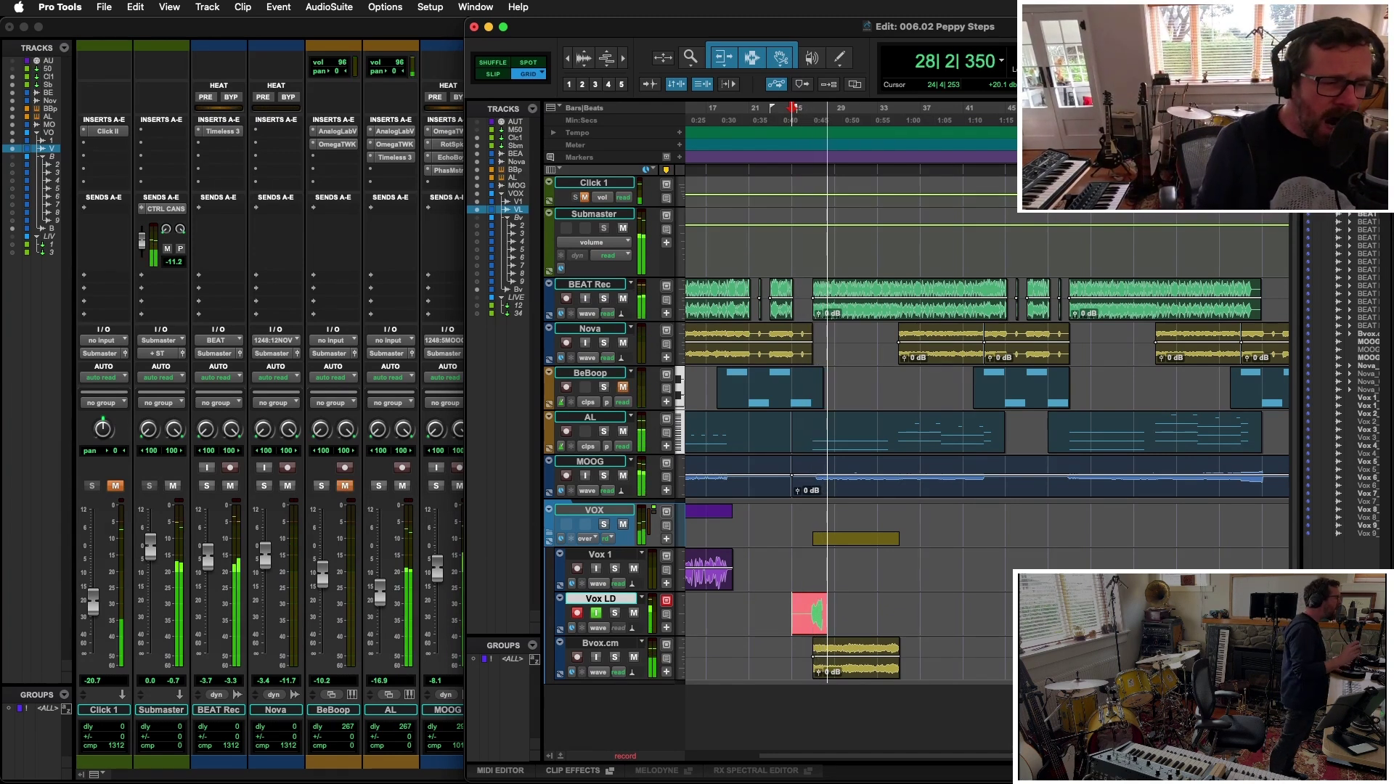
key("space")
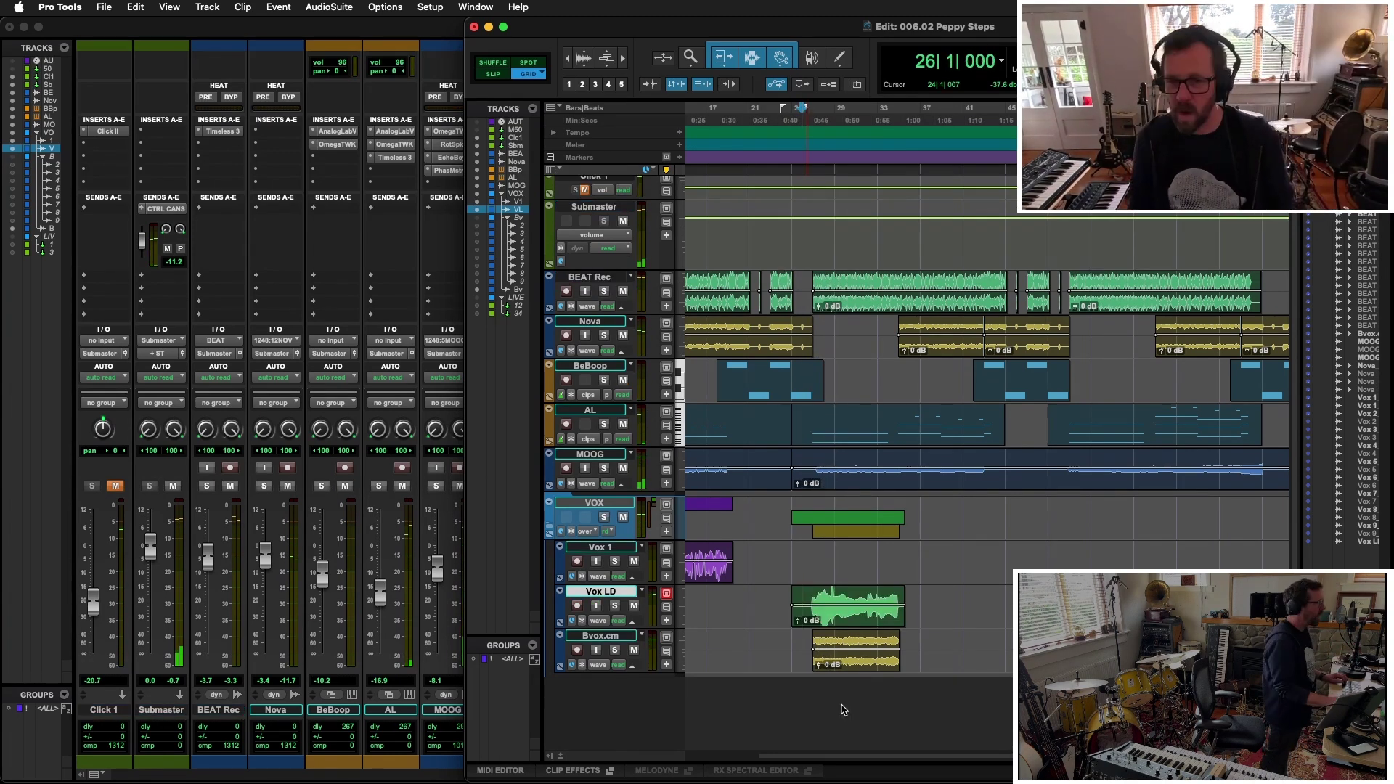
Replace Neoverb on Vox LD with Blackhole, move it down one insert slot, and add EchoBoy ahead of it
key("super+equal")
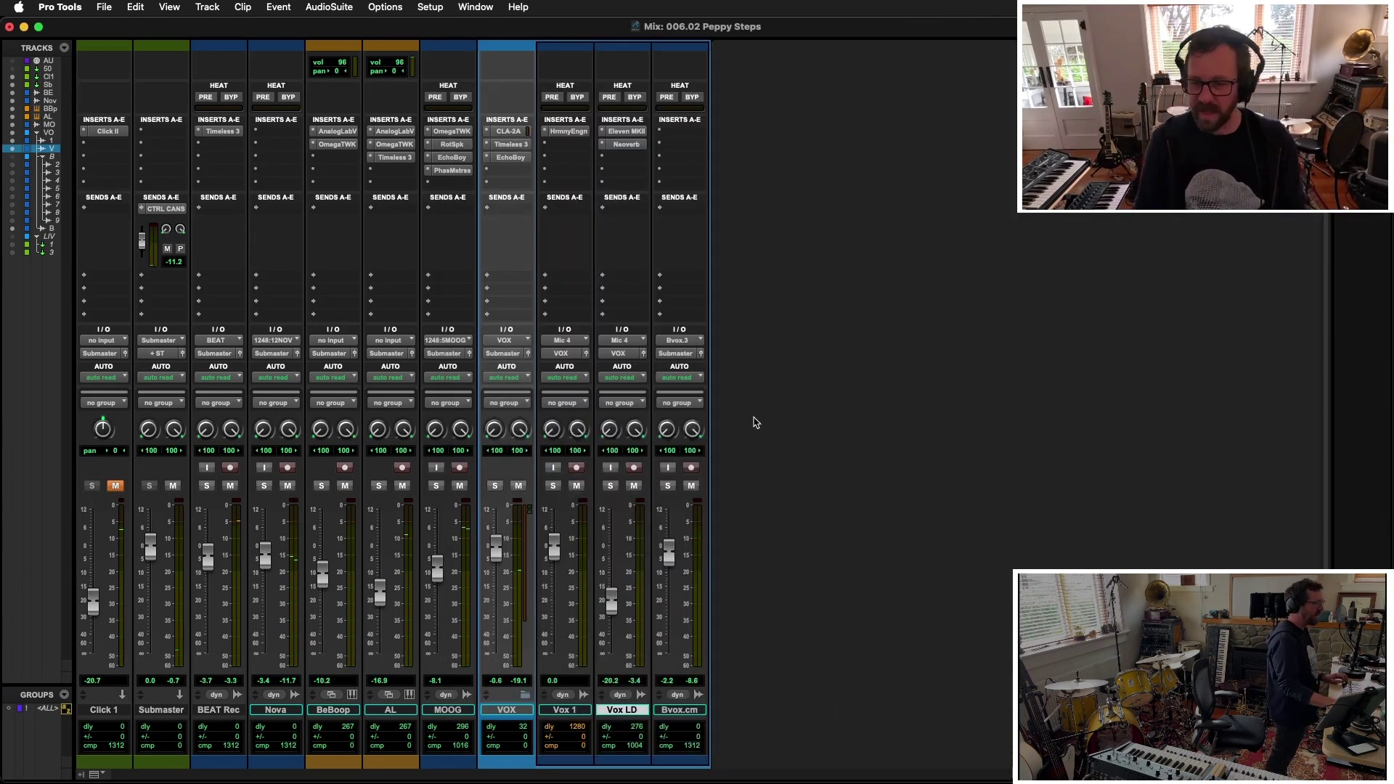
left_click(604, 144)
mouse_move(654, 145)
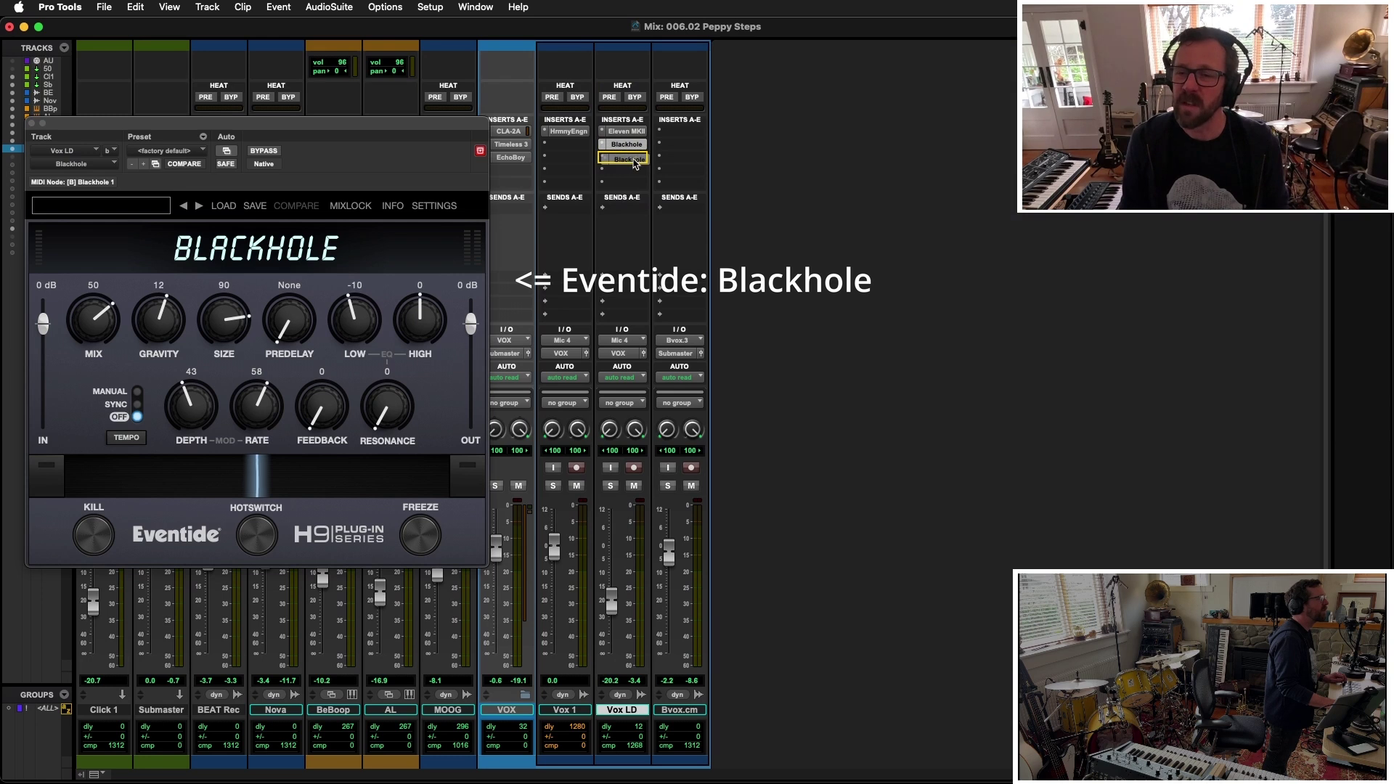
left_click_drag(635, 164, 632, 153)
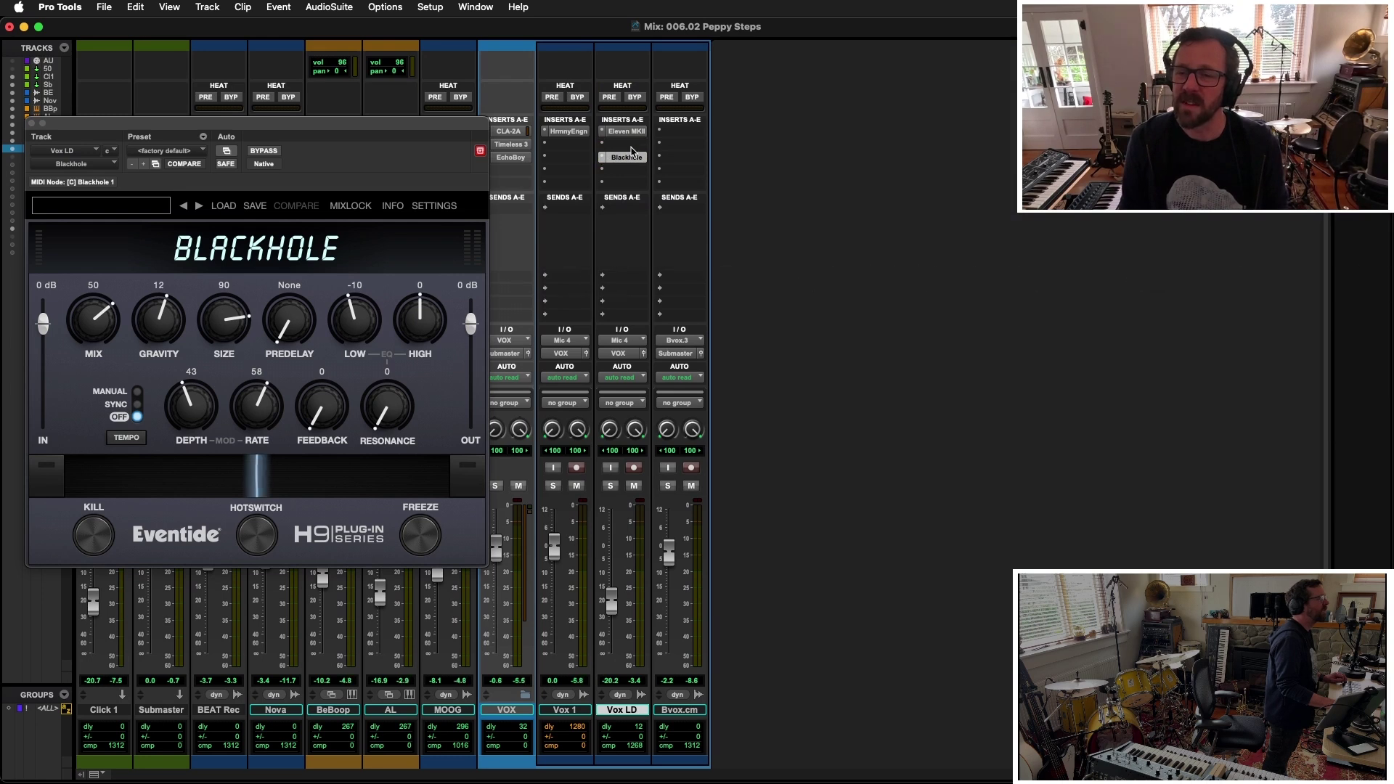
left_click(630, 145)
mouse_move(682, 145)
mouse_move(752, 199)
left_click(936, 301)
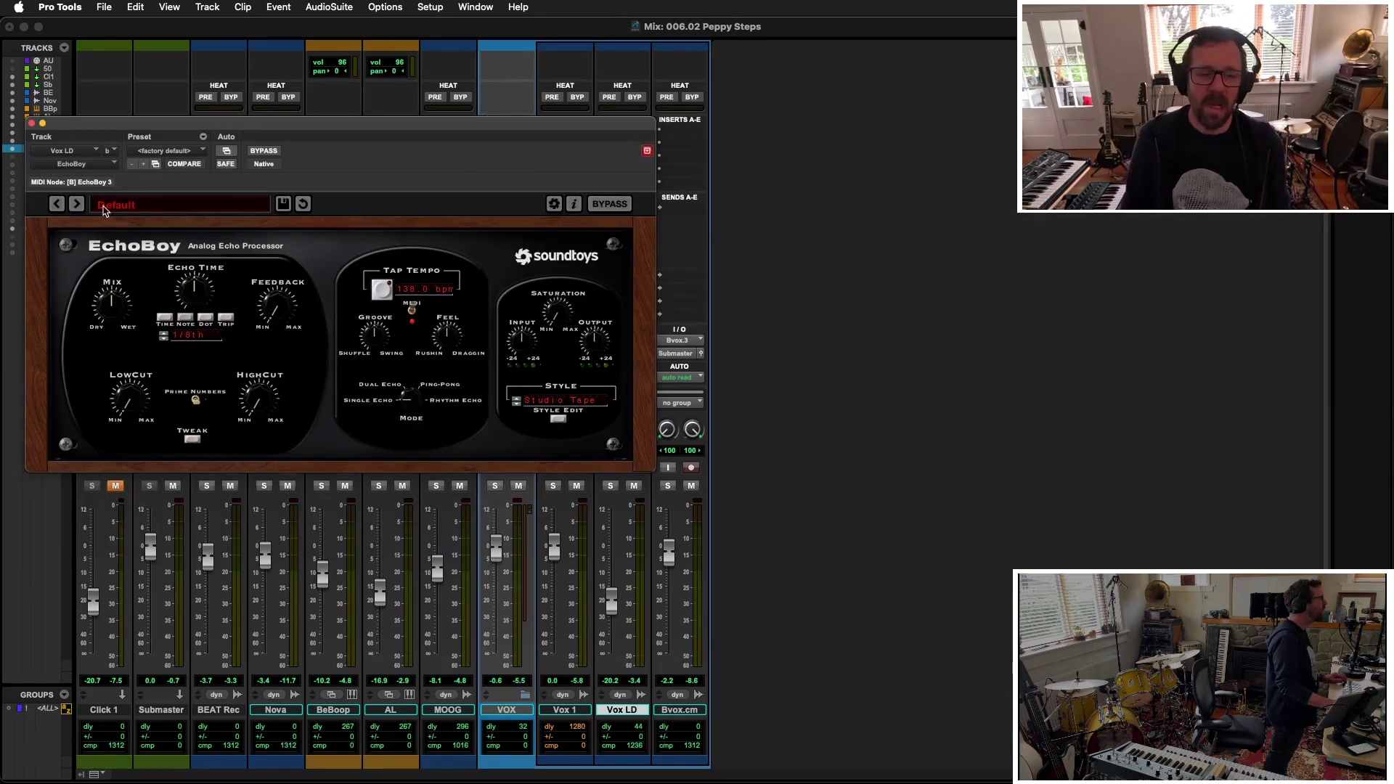
Record a new lead vocal take on Vox LD from bar 25 over the previous one
key("super+equal")
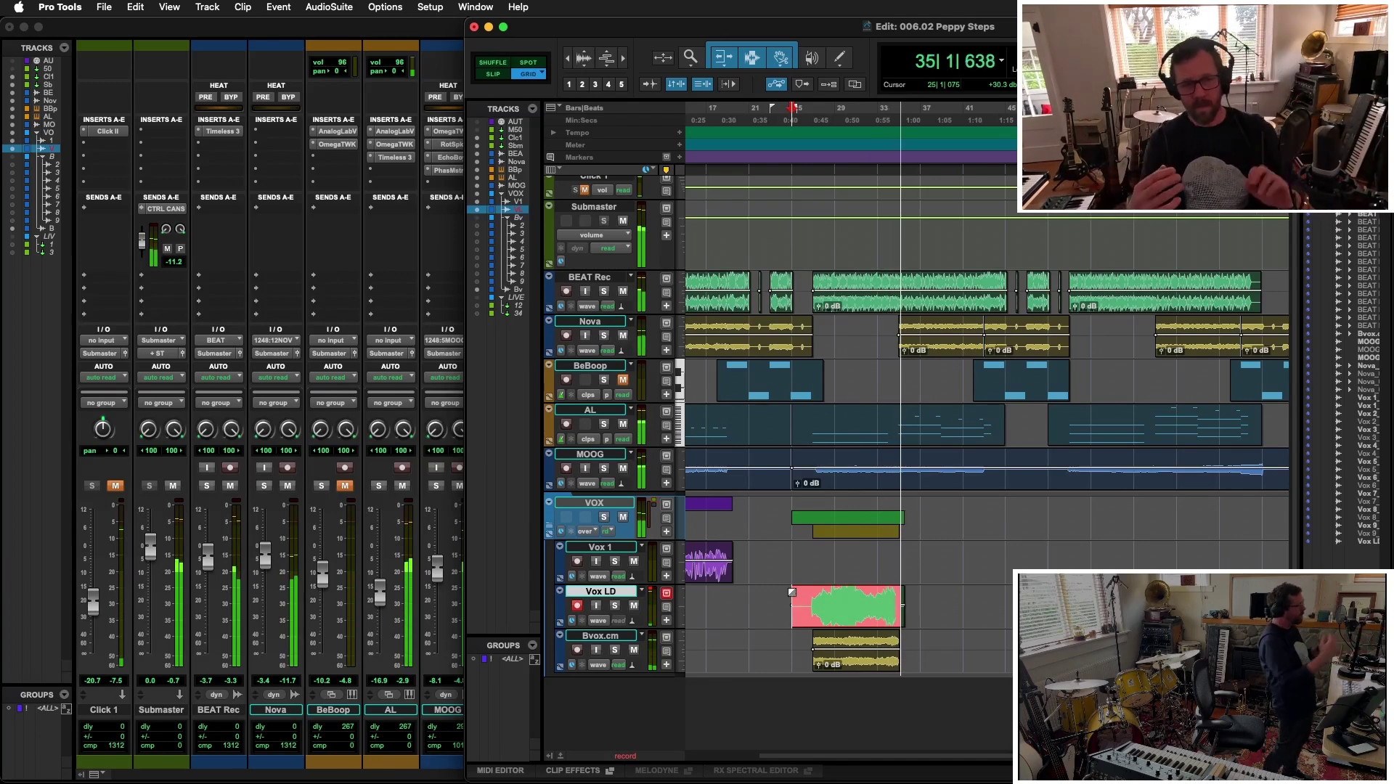
key("space")
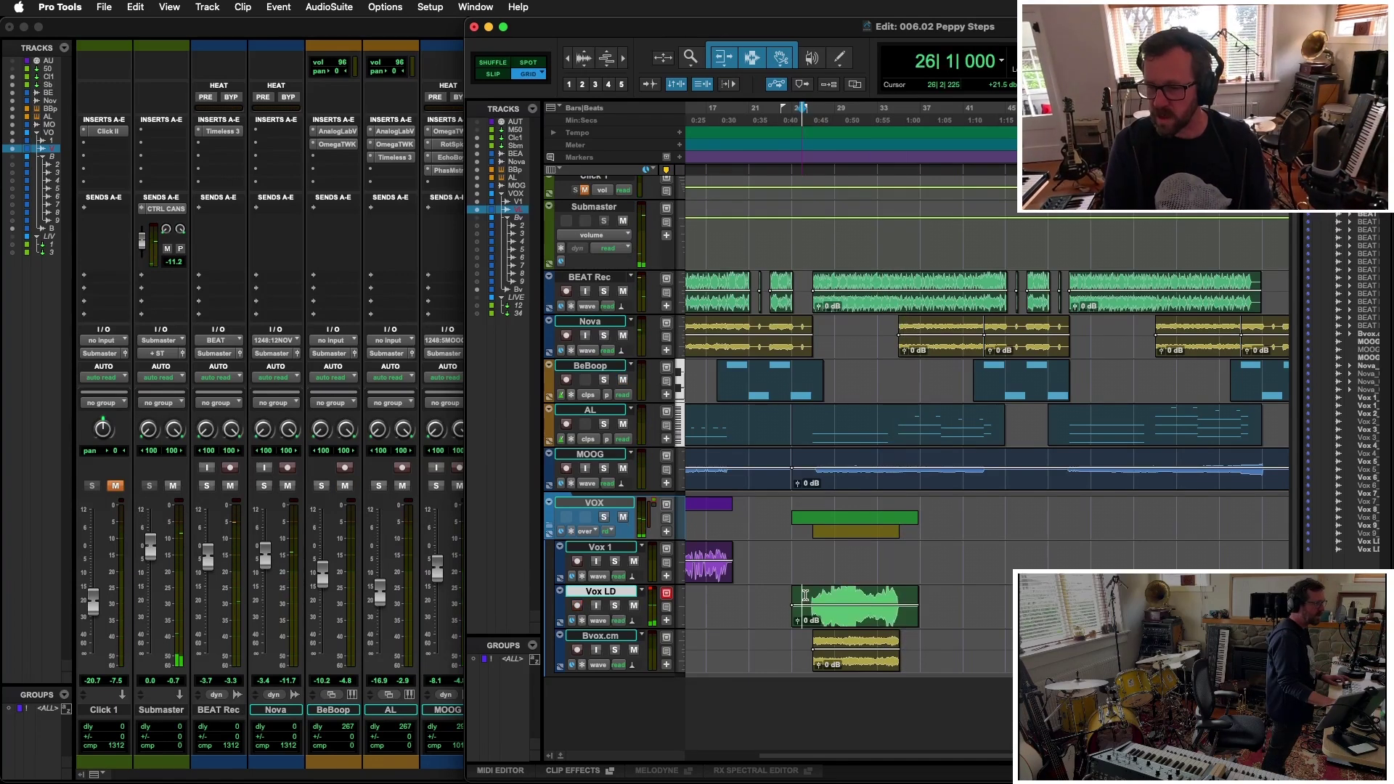
Copy the Bvox.cm clip to about bar 51 and record another lead vocal take on Vox LD from bar 49
left_click(833, 652)
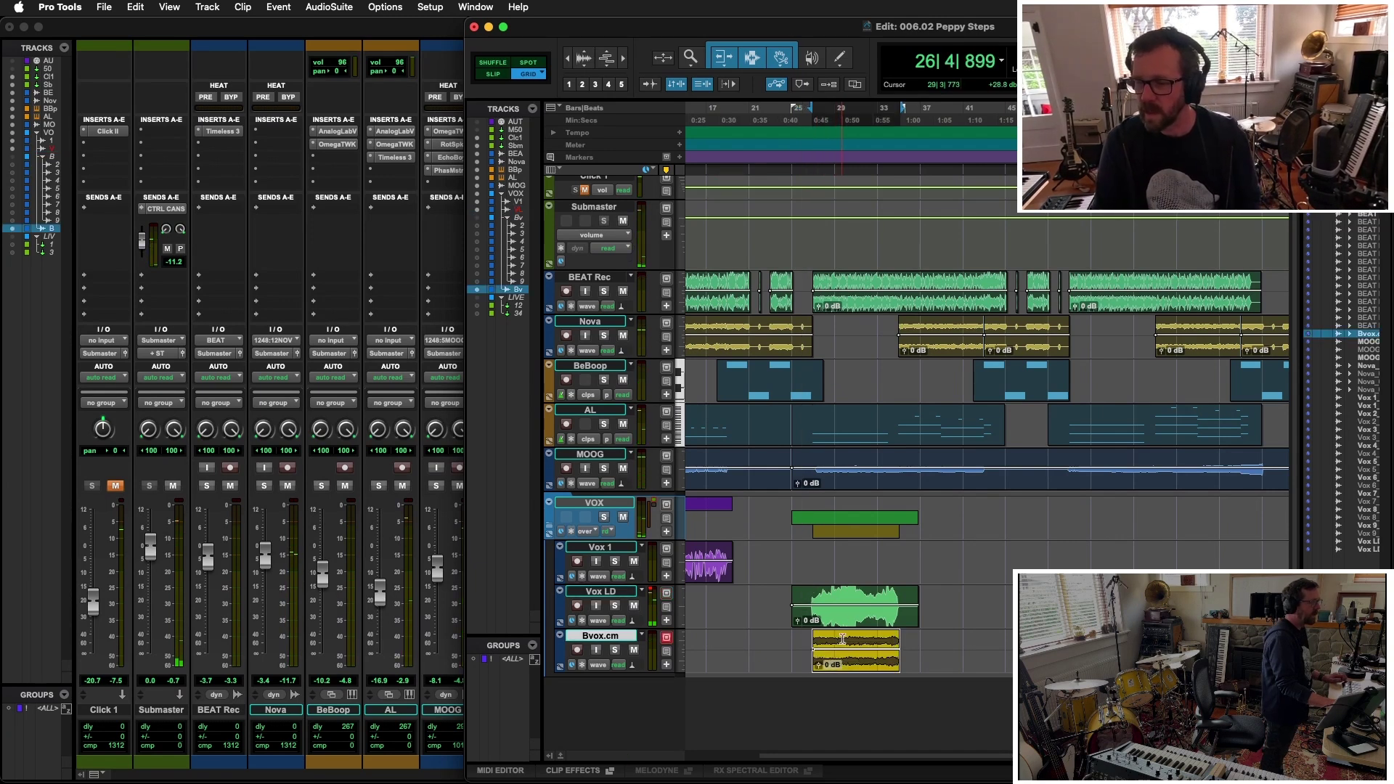
key("super+space")
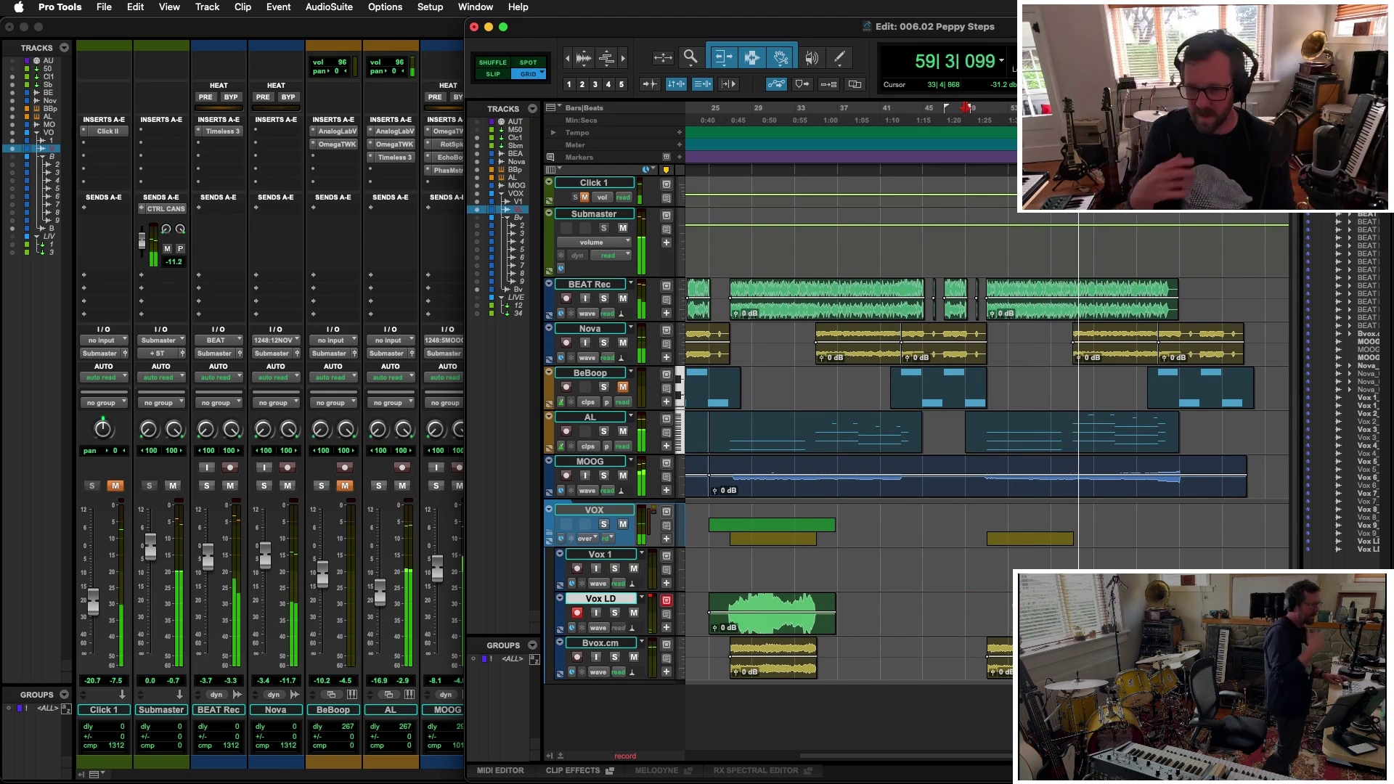
key("space")
Play back the arrangement from bar 35 and stop
key("super+equal")
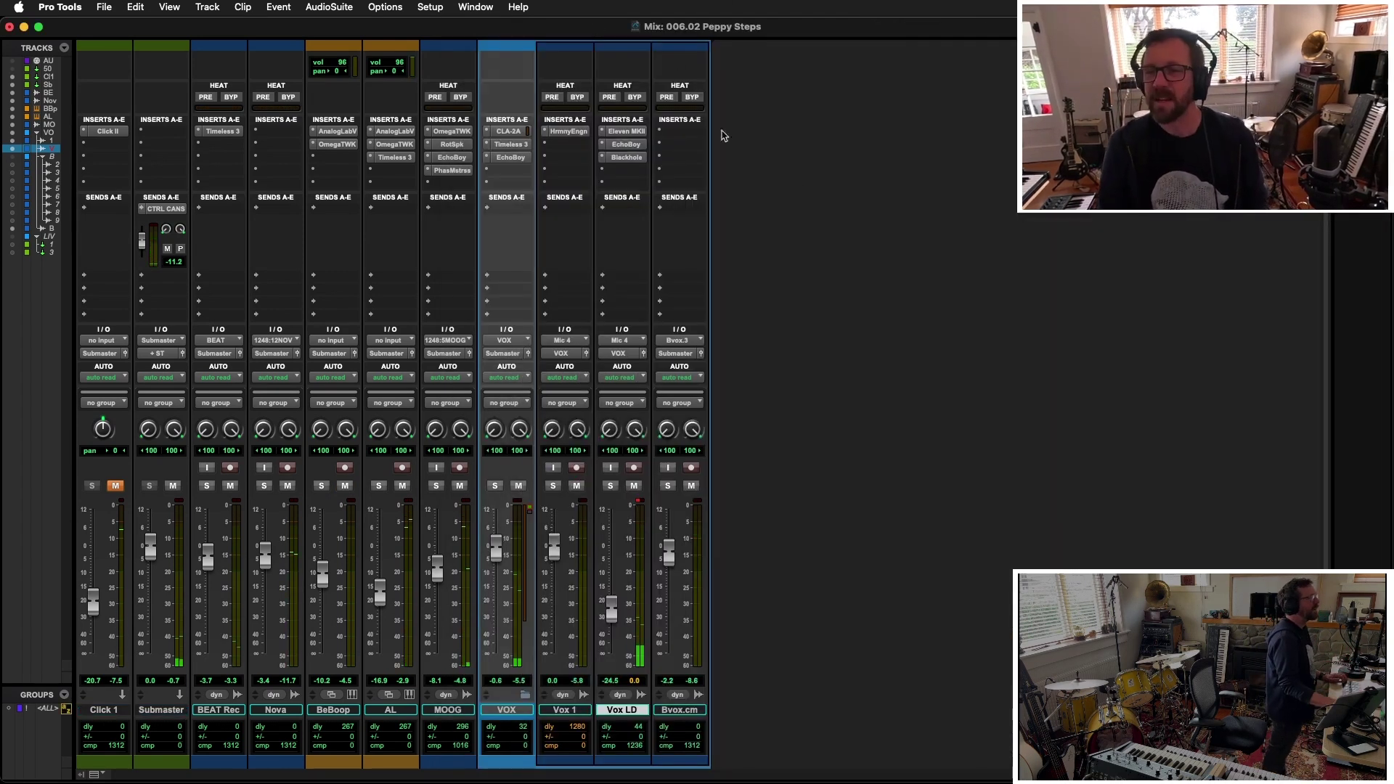
key("super+equal")
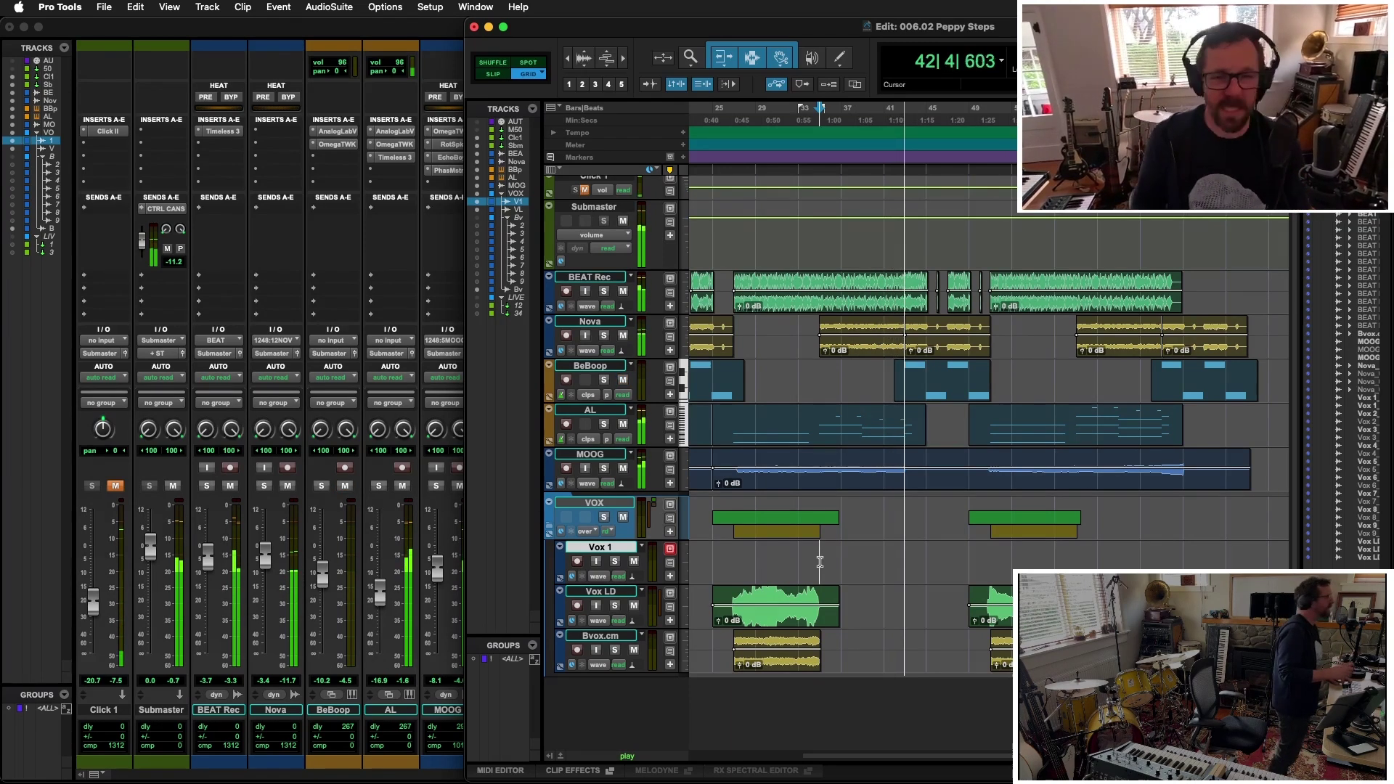
key("space")
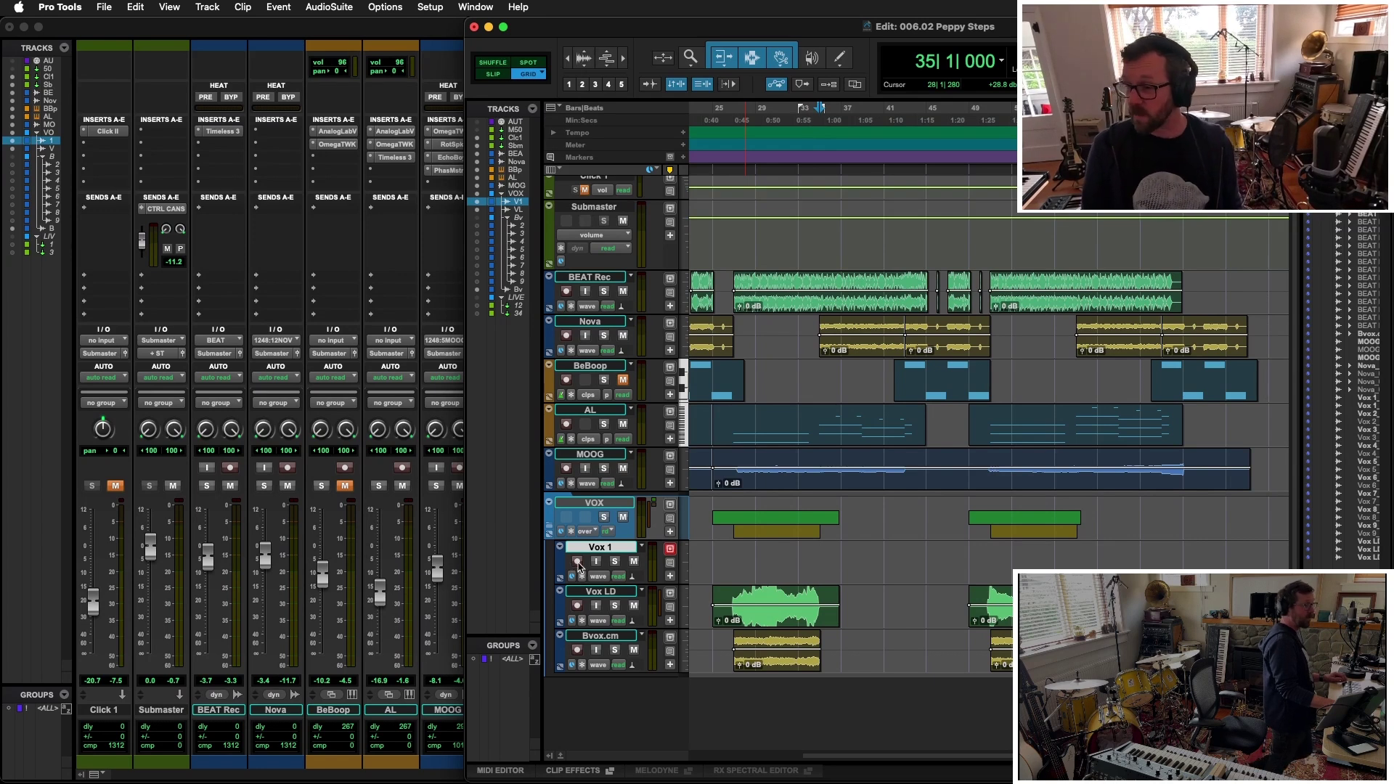
Create six new mono audio tracks named CH Vox within the VOX folder
left_click(607, 506)
key("alt+a")
key("super+shift+n")
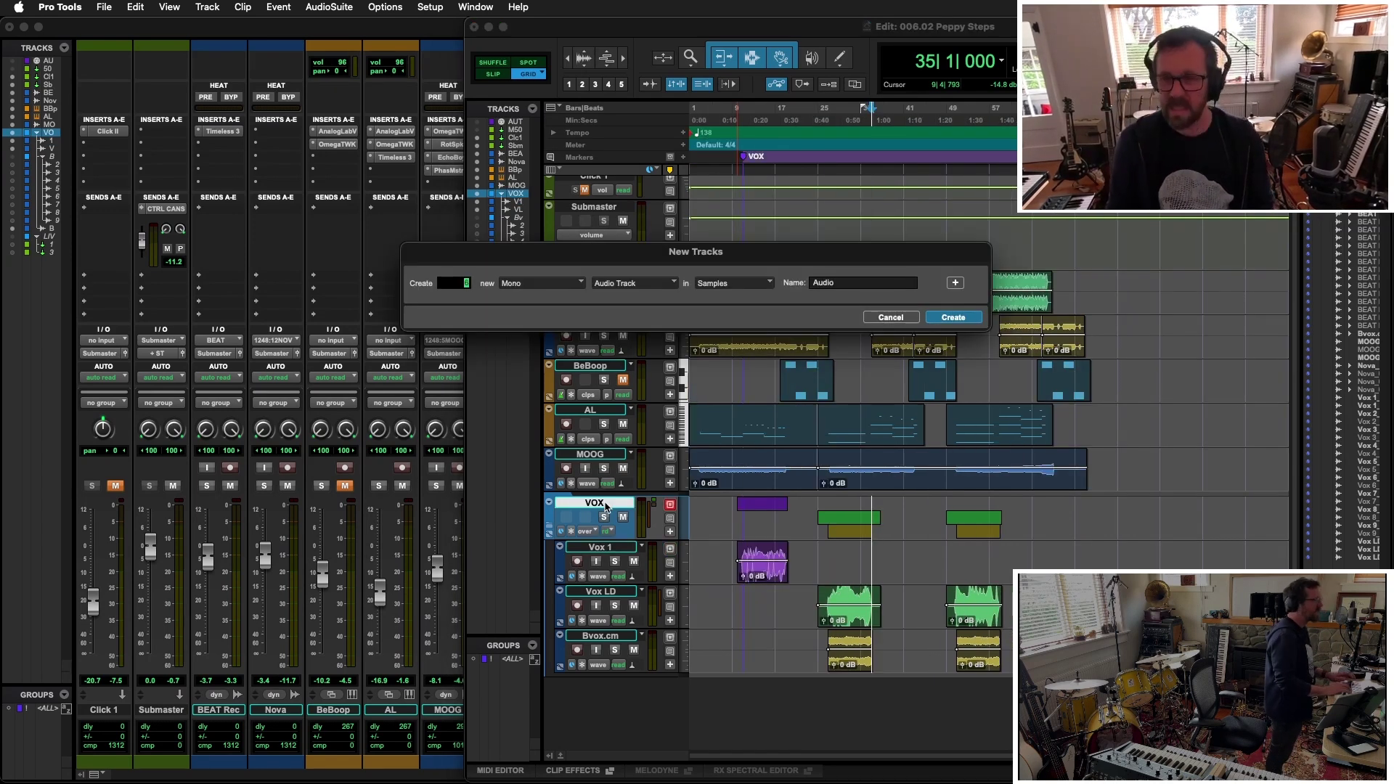
type("6")
key("Tab")
type("CH V")
key("Return")
Record chorus vocal layers on CH Vox 5 and CH Vox 6 from bar 50 and disarm the tracks
key("super+space")
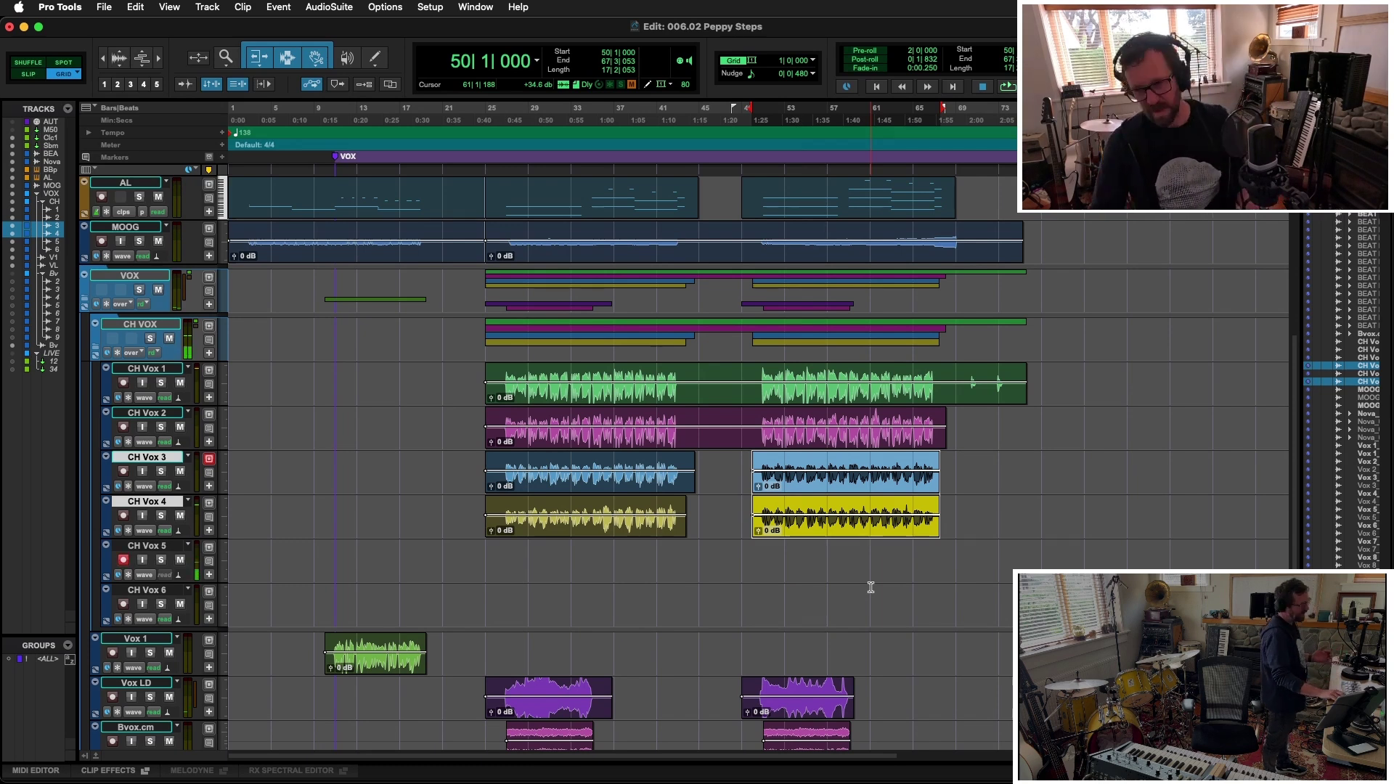
key("super+space")
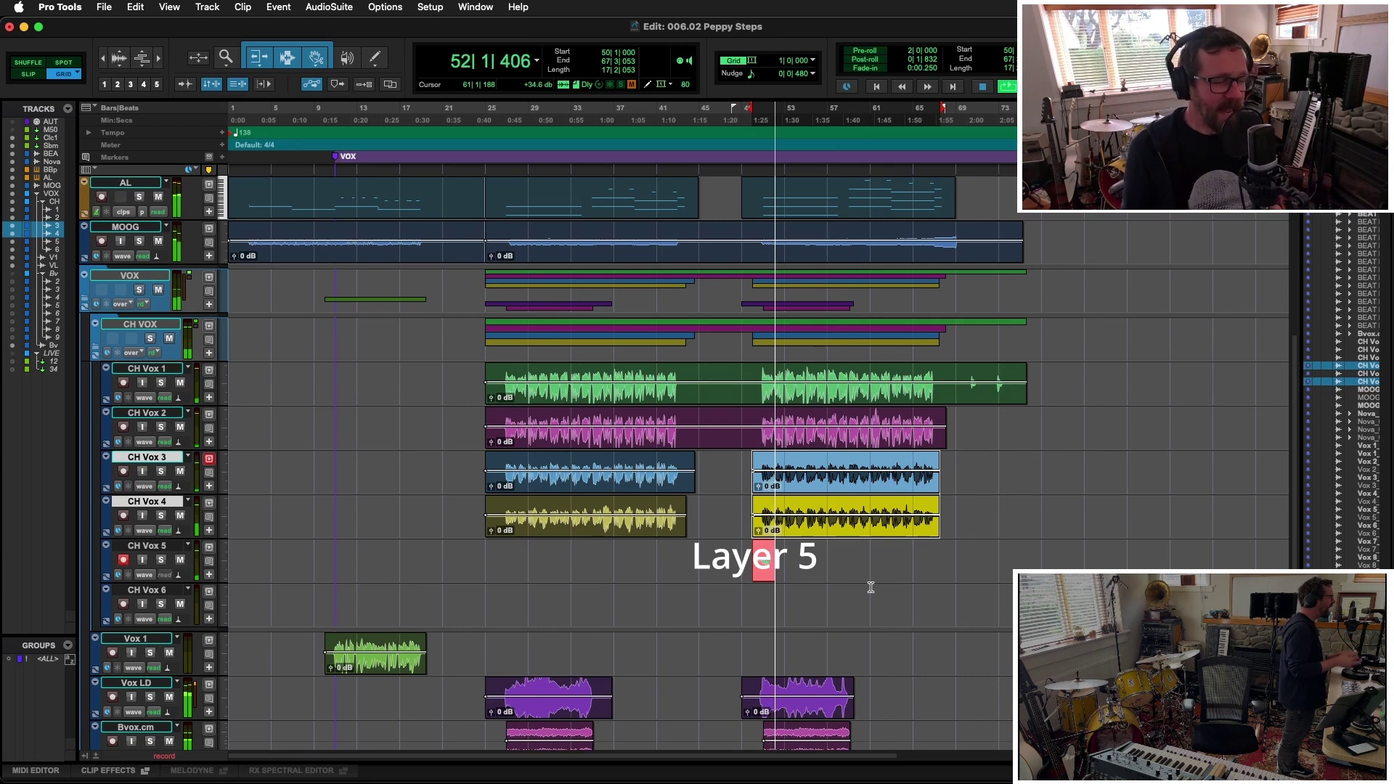
left_click(124, 603)
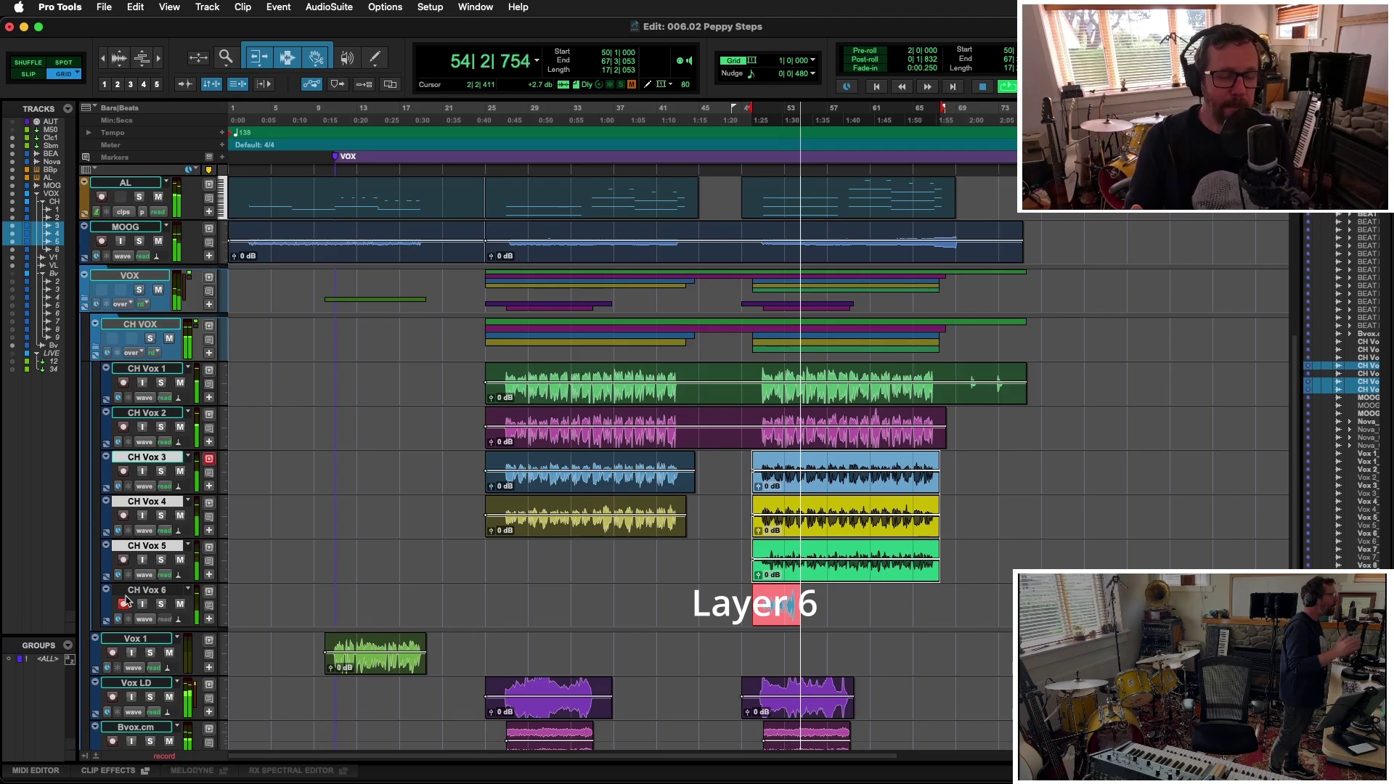
key("space")
left_click(120, 604)
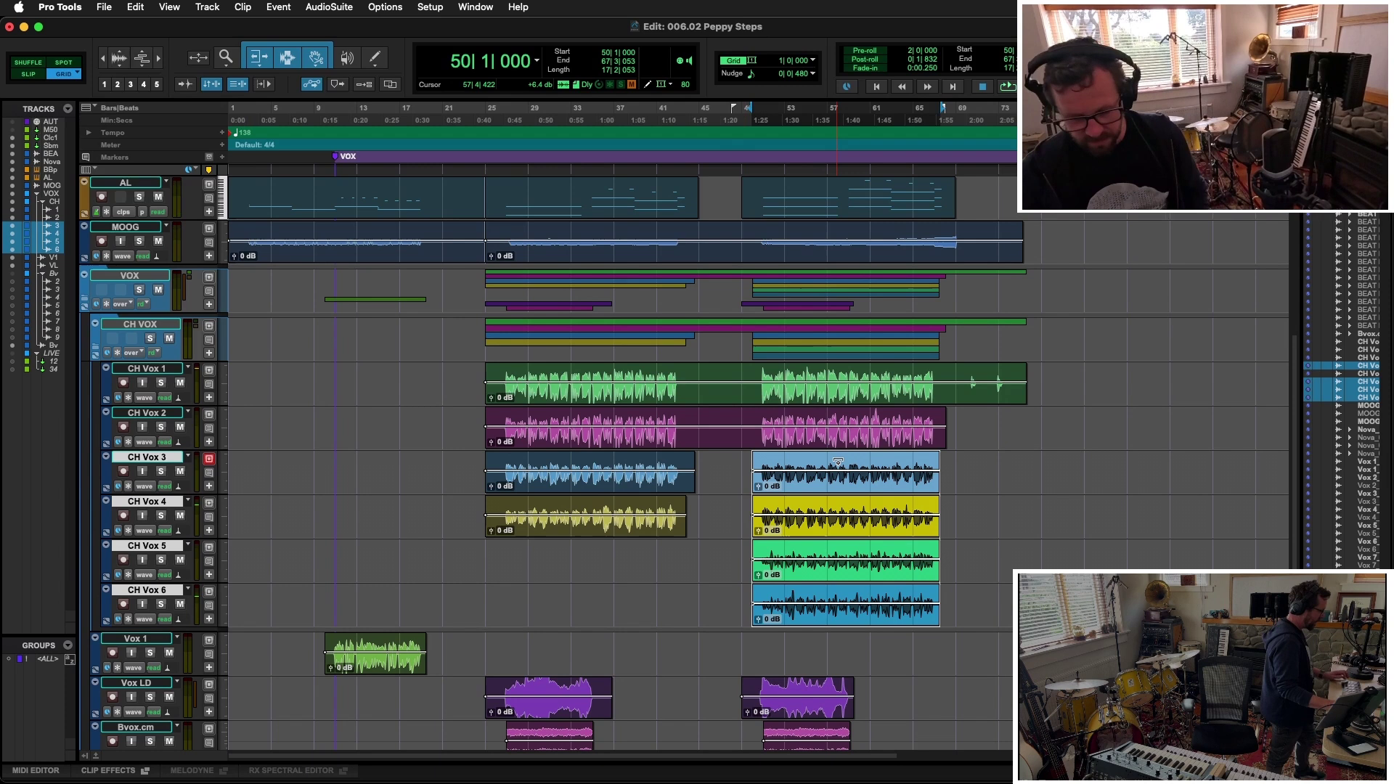
Trim away the unused chorus vocal audio between about bars 43 and 50 on CH Vox 1 to 4
left_click(405, 351)
scroll(405, 351, "up", 2)
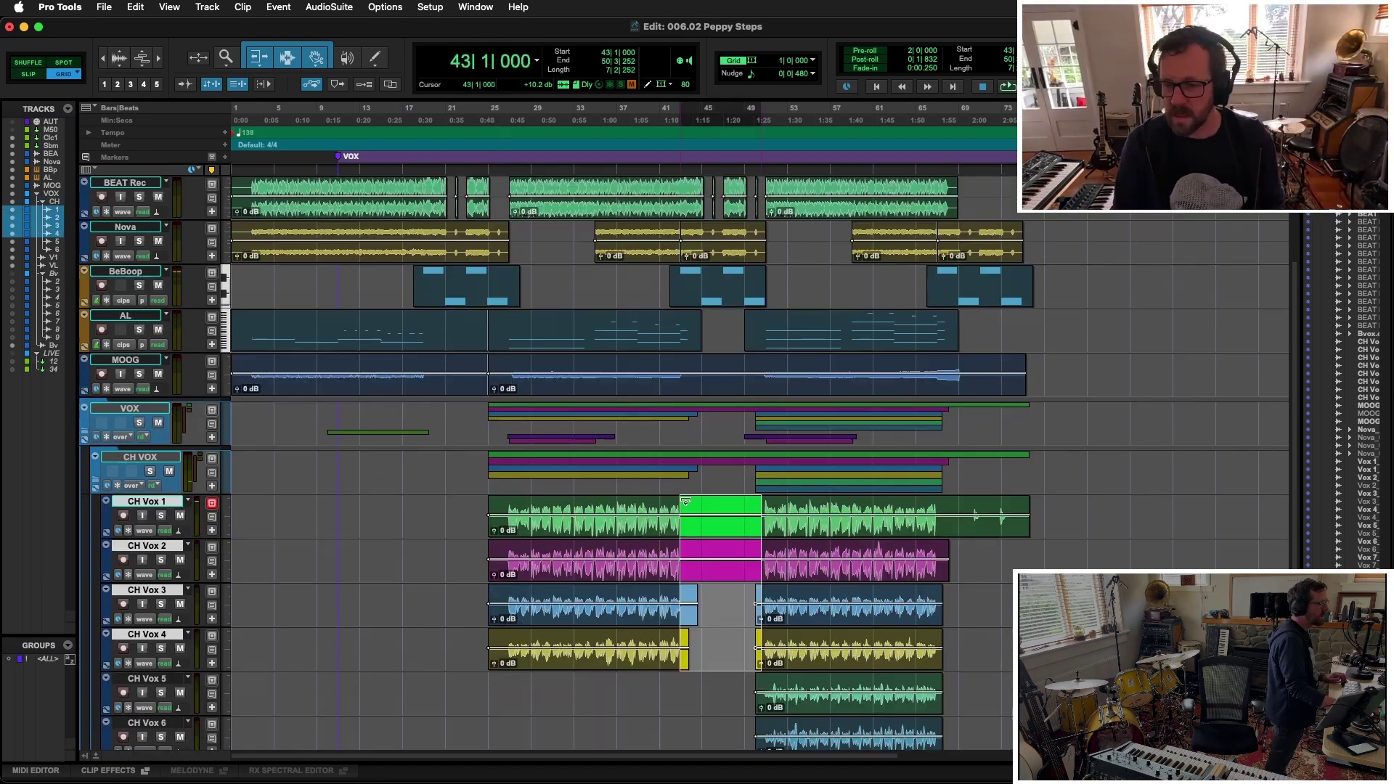
mouse_move(686, 500)
left_mouse_down()
mouse_move(703, 501)
mouse_move(680, 500)
left_mouse_up()
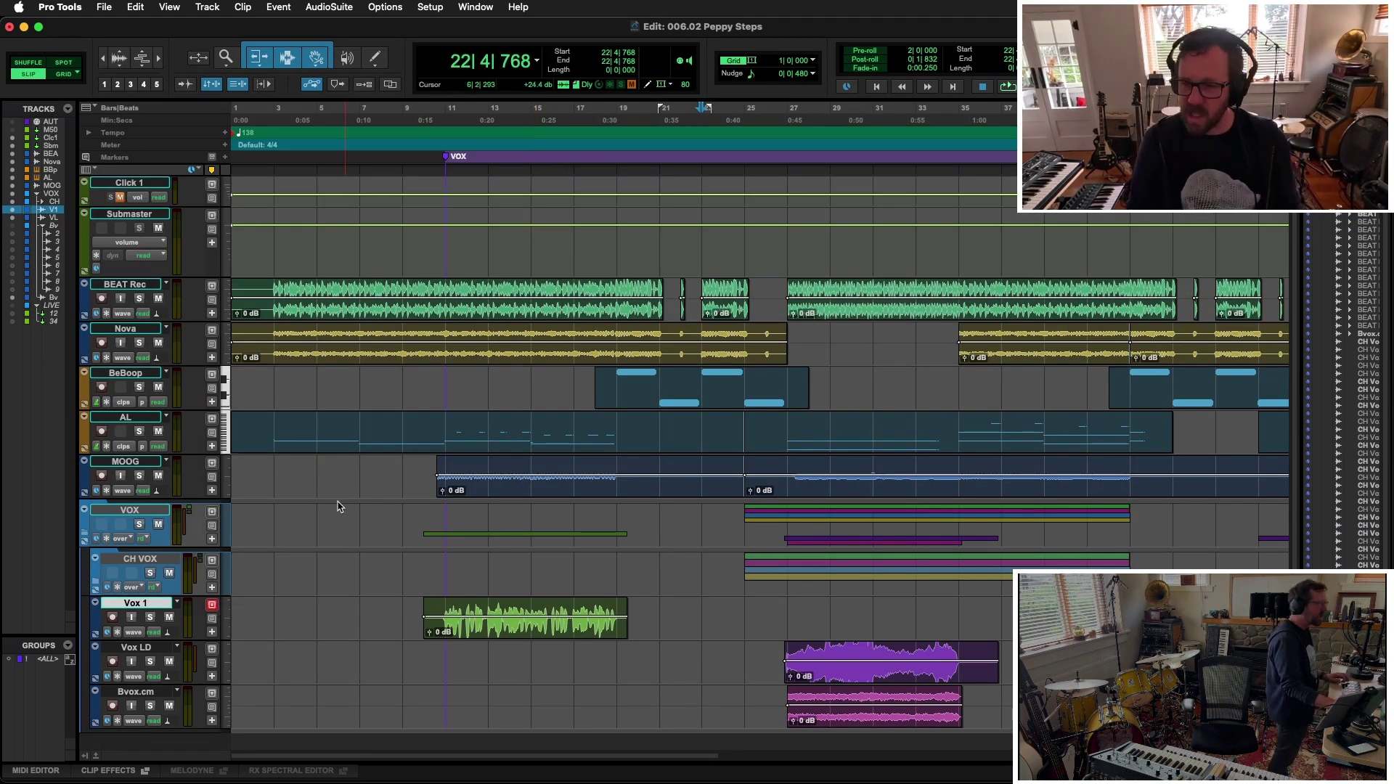
Set the input of the Perc 1 track to Mic 4
scroll(341, 508, "down", 1)
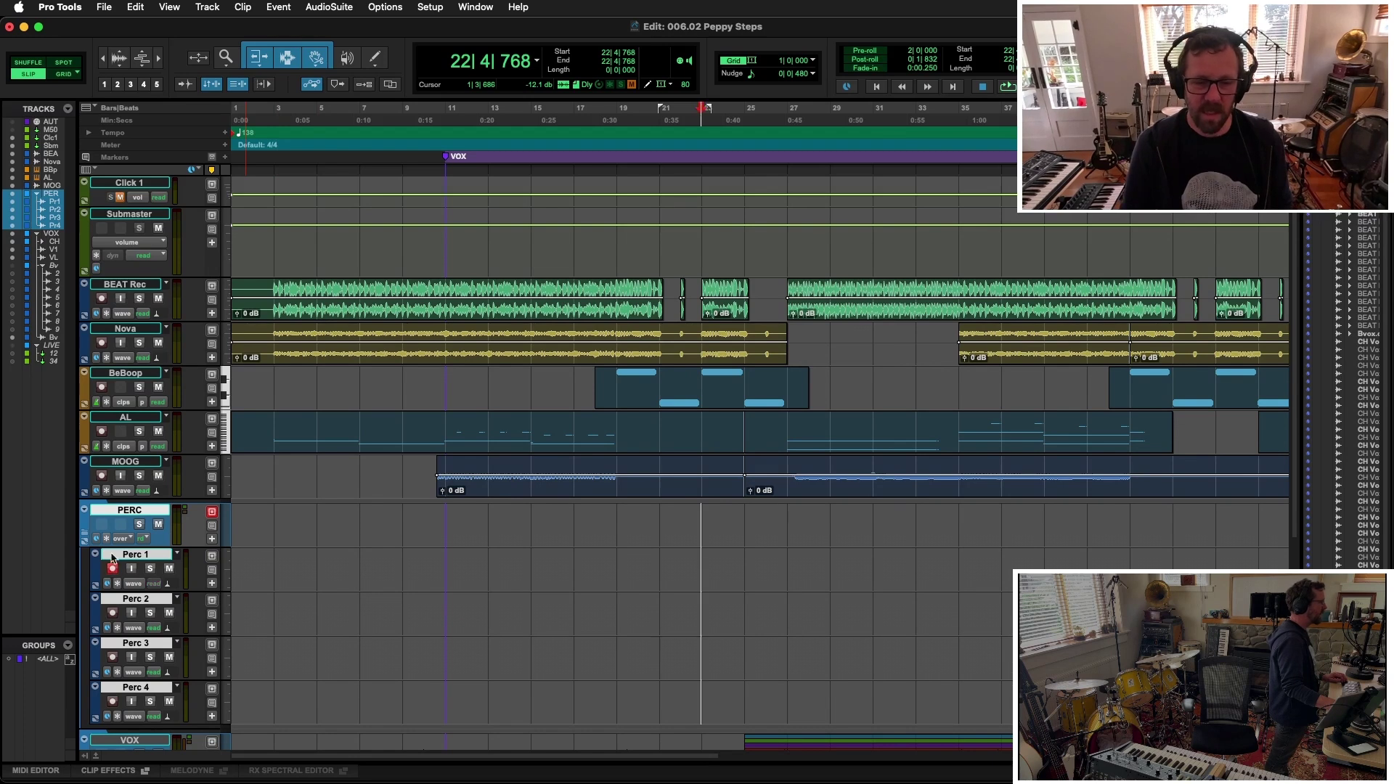
key("super+equal")
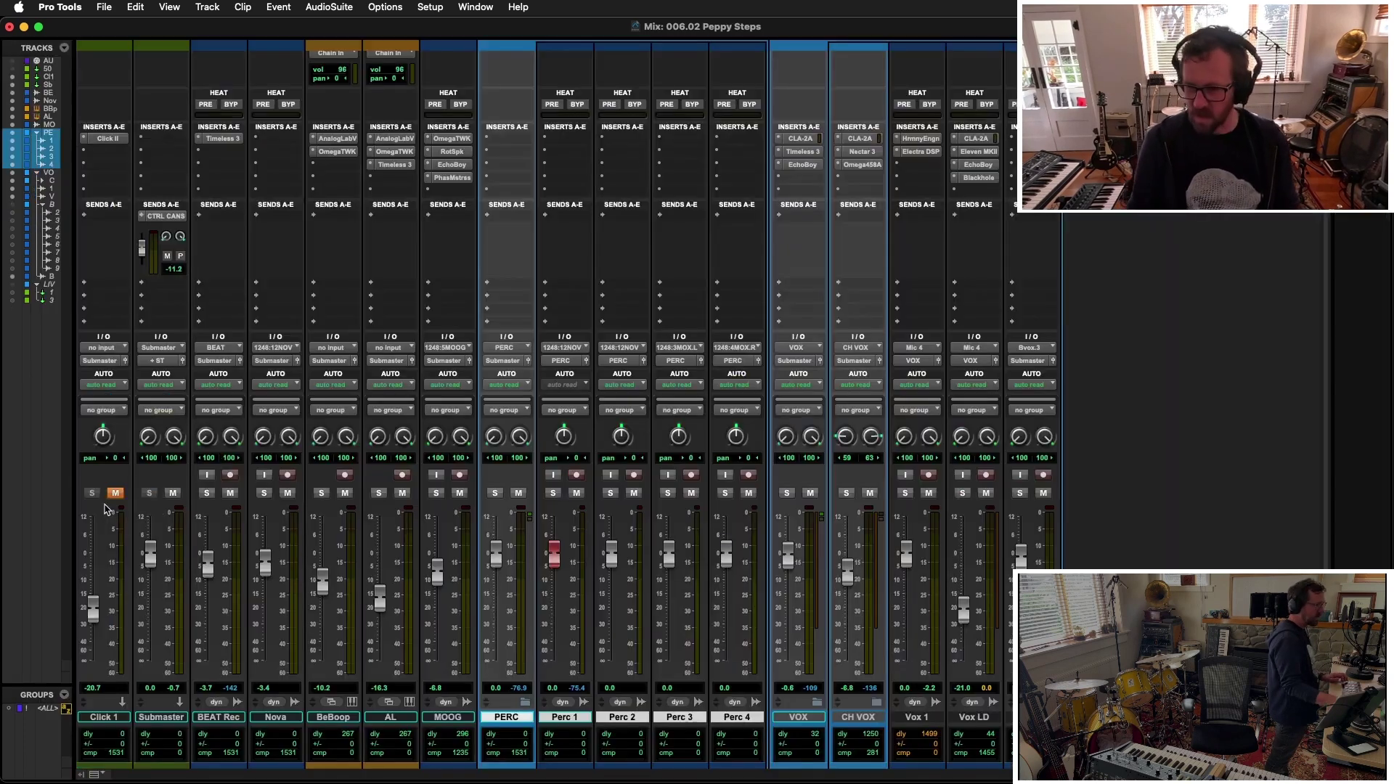
left_click(564, 349)
mouse_move(584, 348)
left_click(711, 457)
key("super+equal")
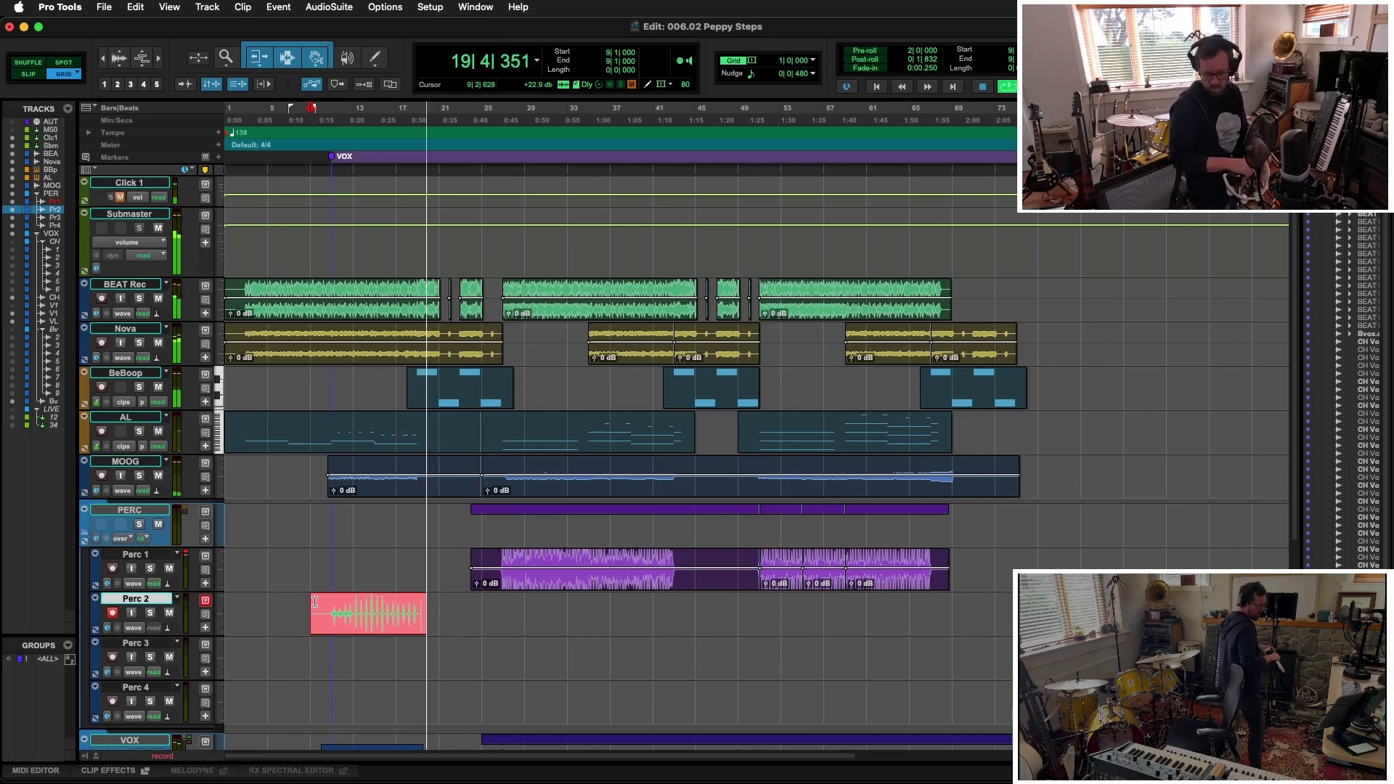
Discard the running Perc 2 take and record a new one from bar 17
key("super+period")
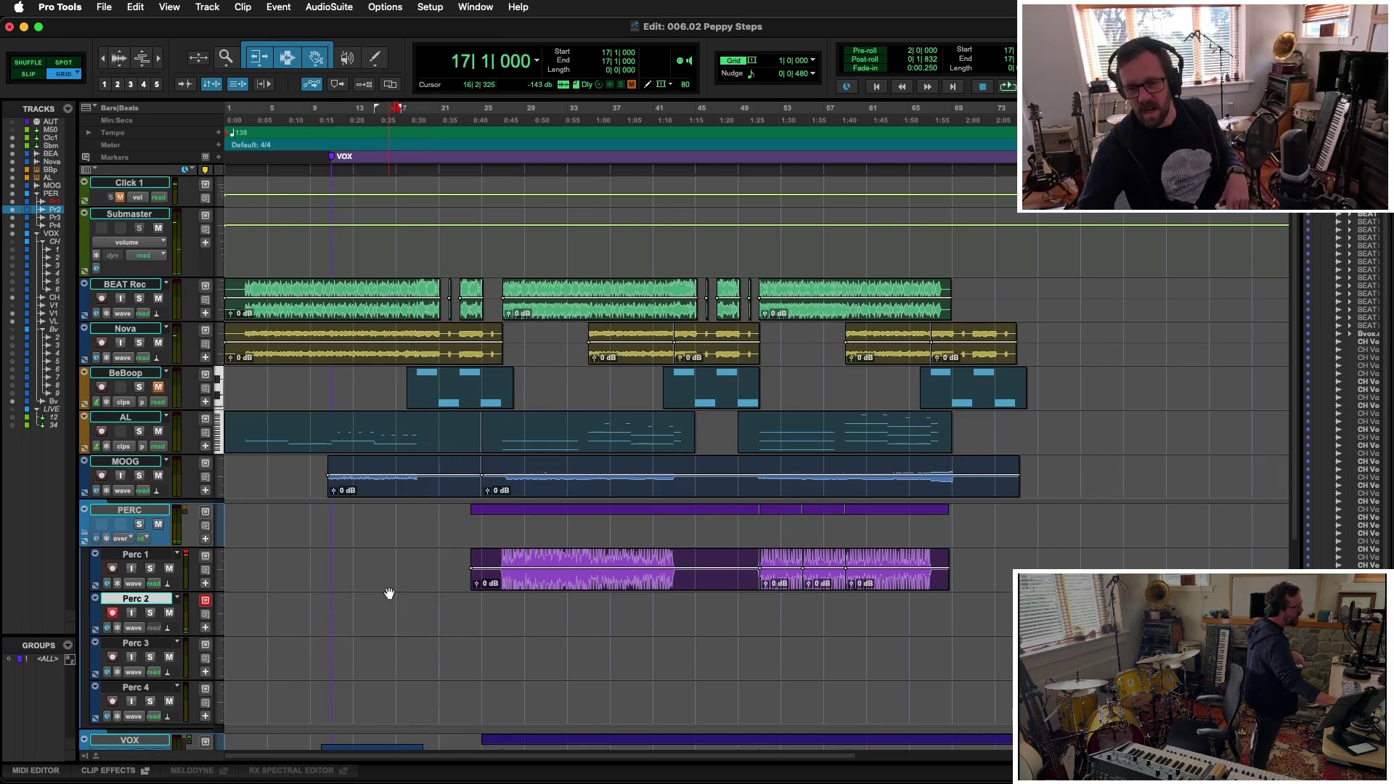
key("super+space")
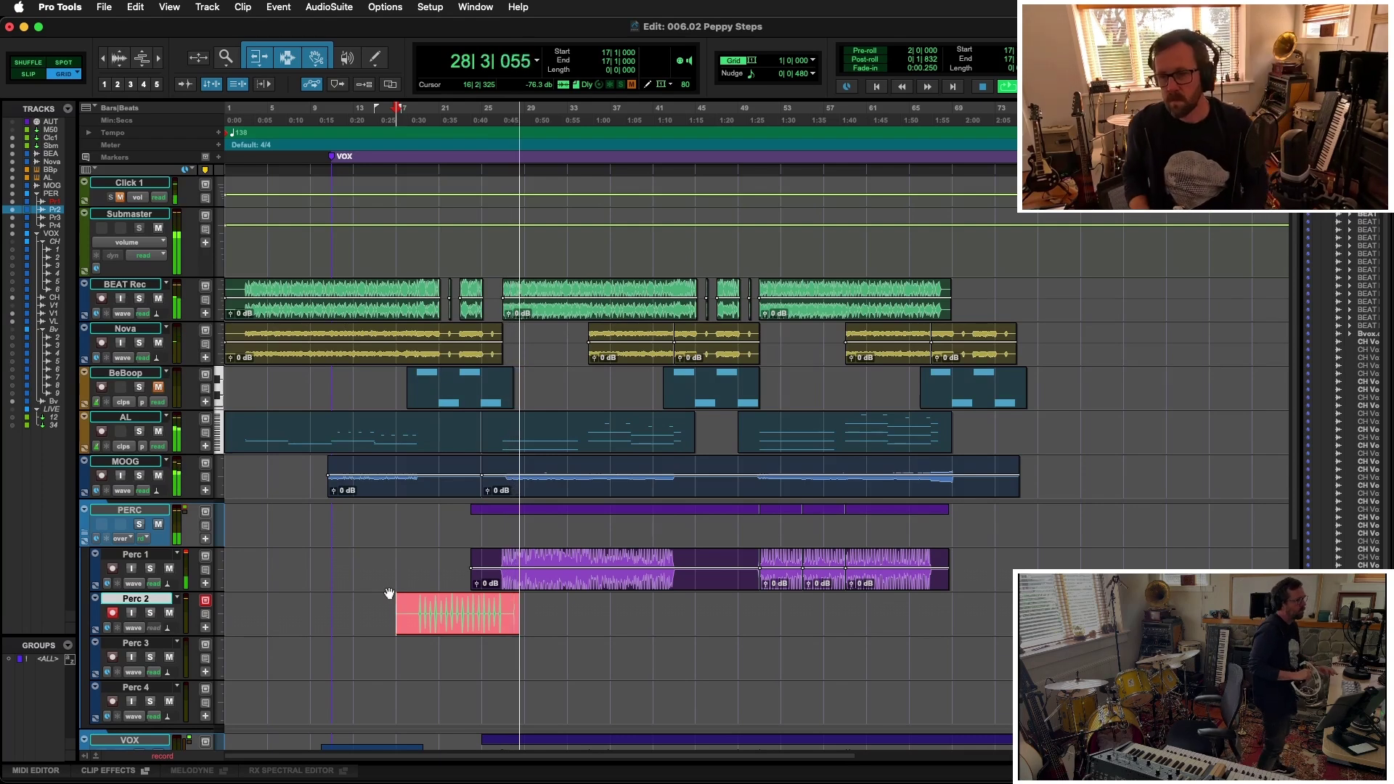
key("super+period")
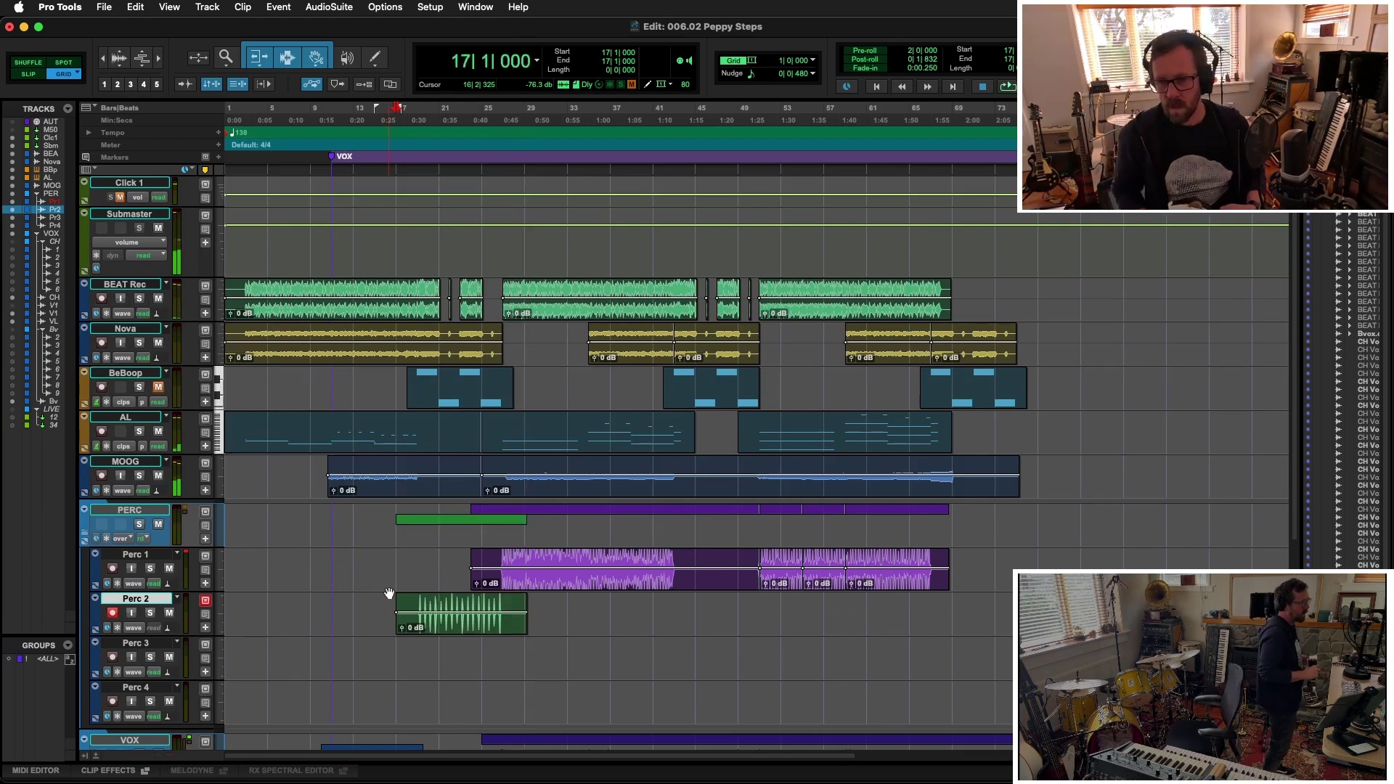
Record another percussion take on Perc 2 from bar 41 to about bar 76
key("shift+r")
key("super+space")
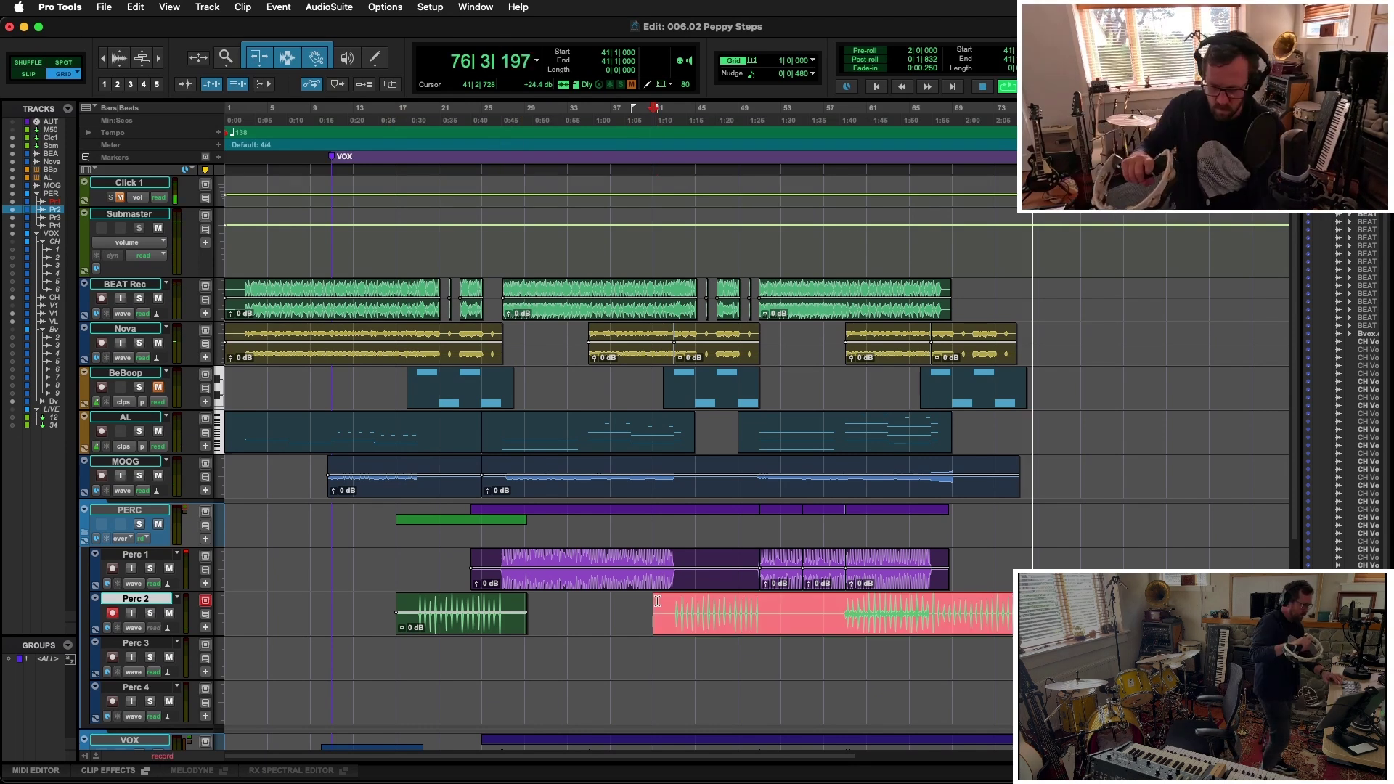
key("space")
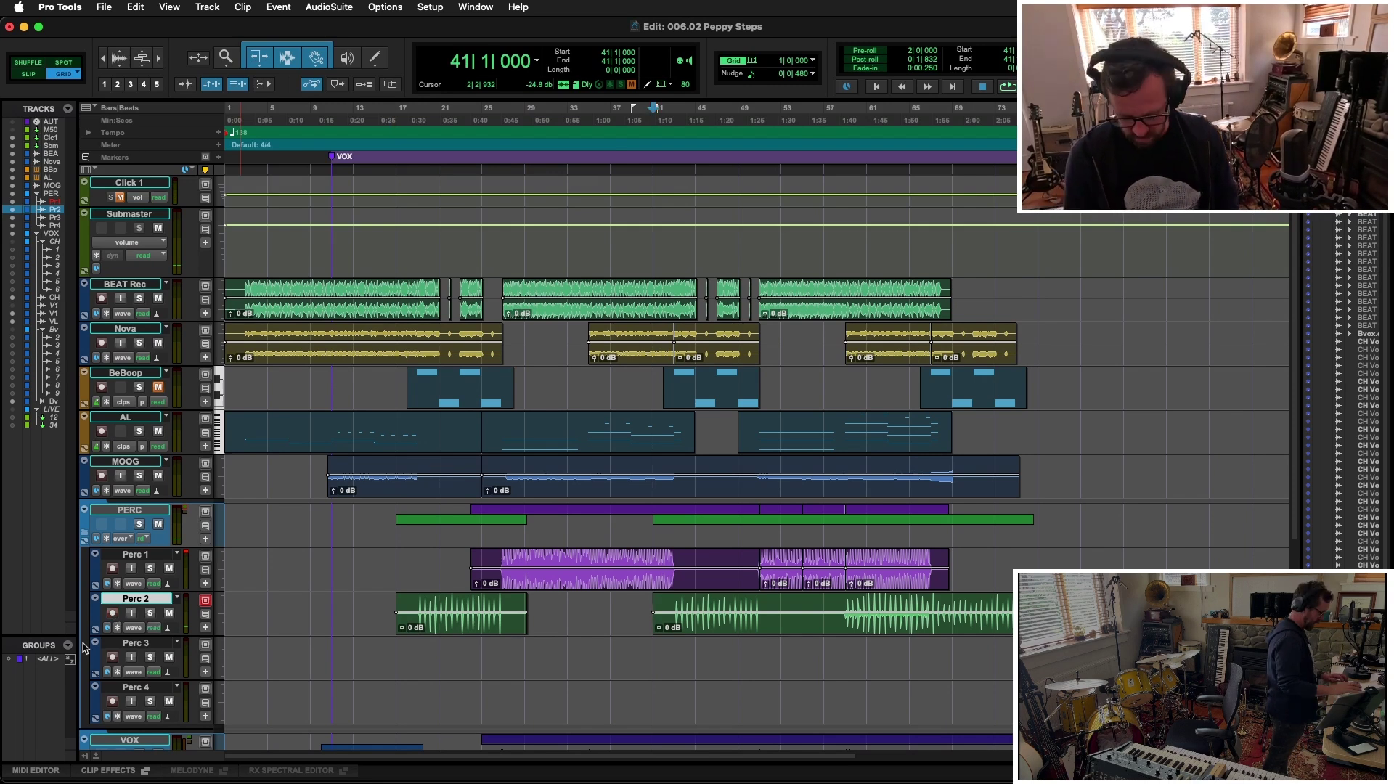
Insert the Decapitator plug-in on the Perc 2 track
key("super+equal")
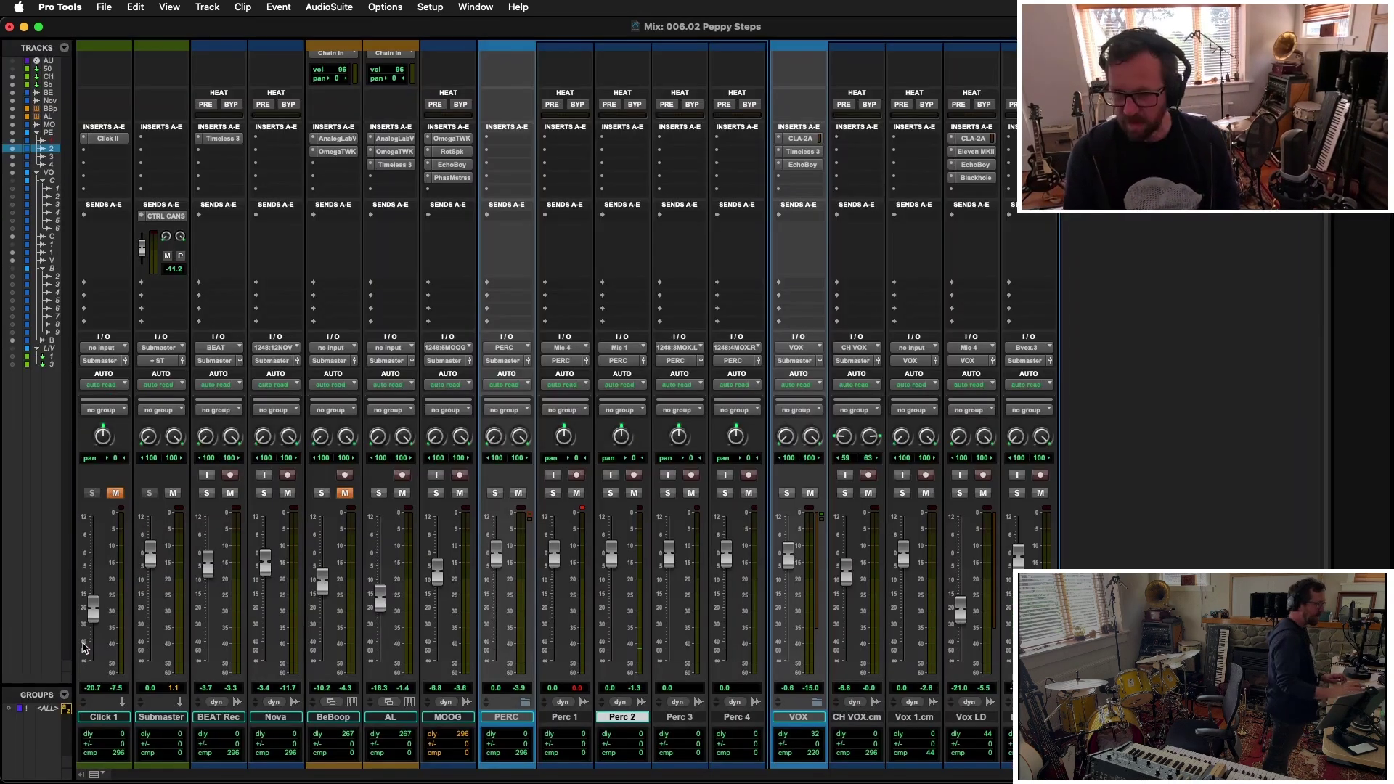
left_click(623, 138)
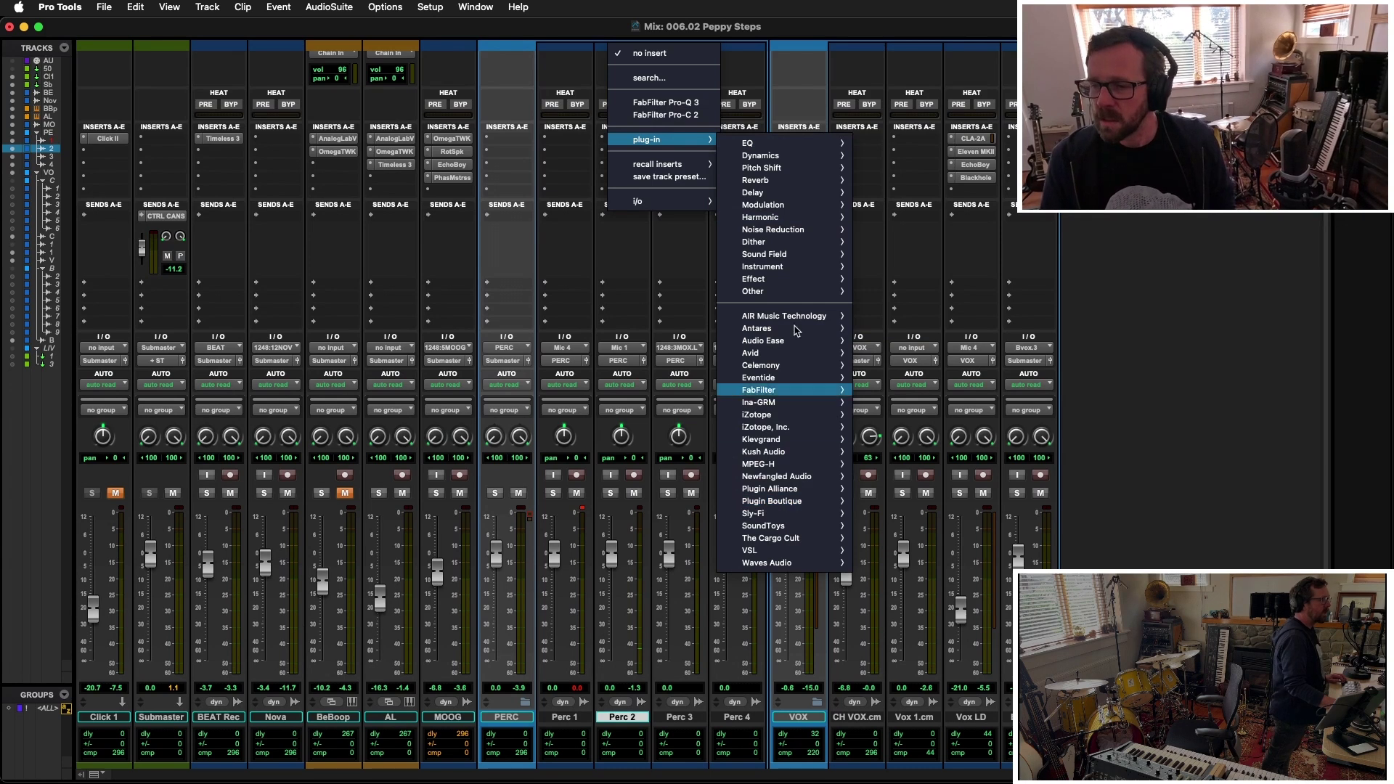
left_click(784, 464)
key("super+equal")
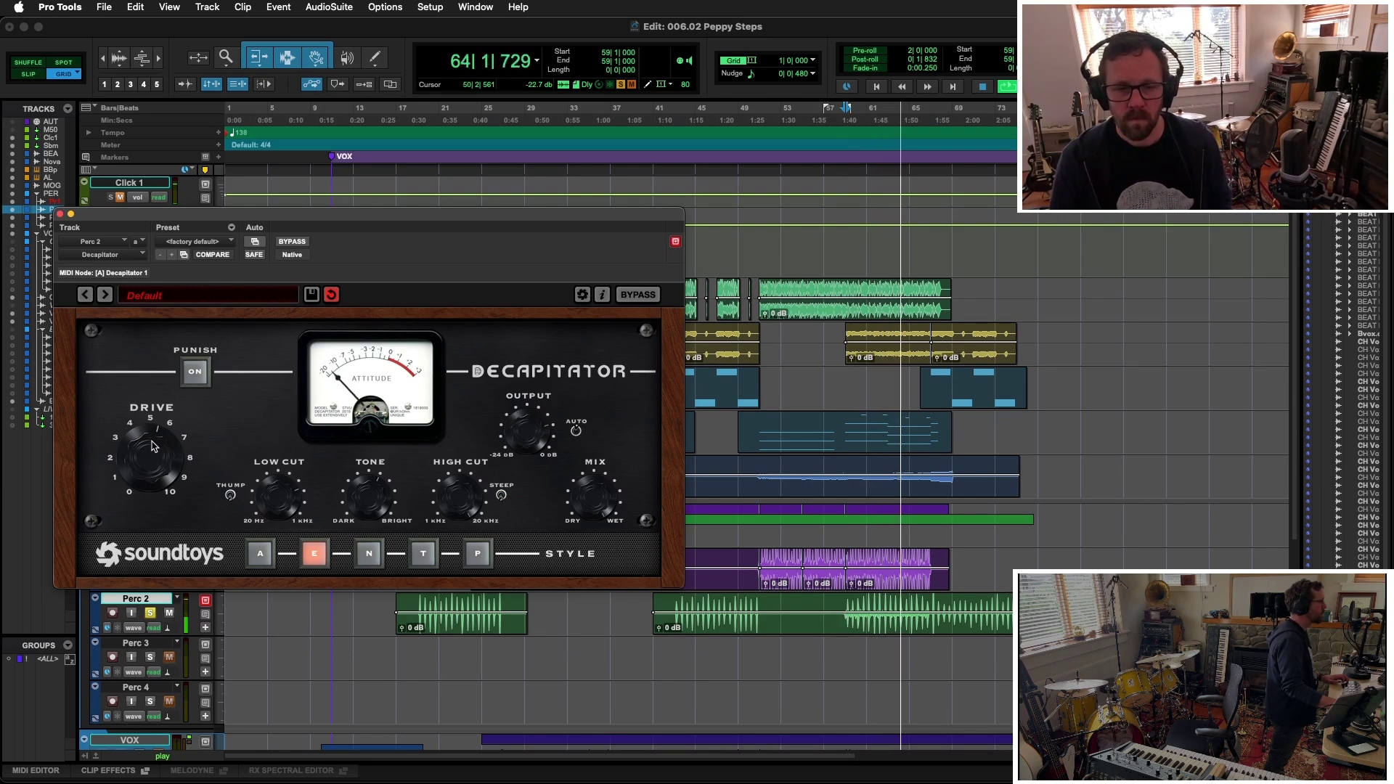
Audition Decapitator's saturation styles on the soloed Perc 2 track and settle on style E
left_click(369, 552)
left_click(314, 553)
left_click(263, 554)
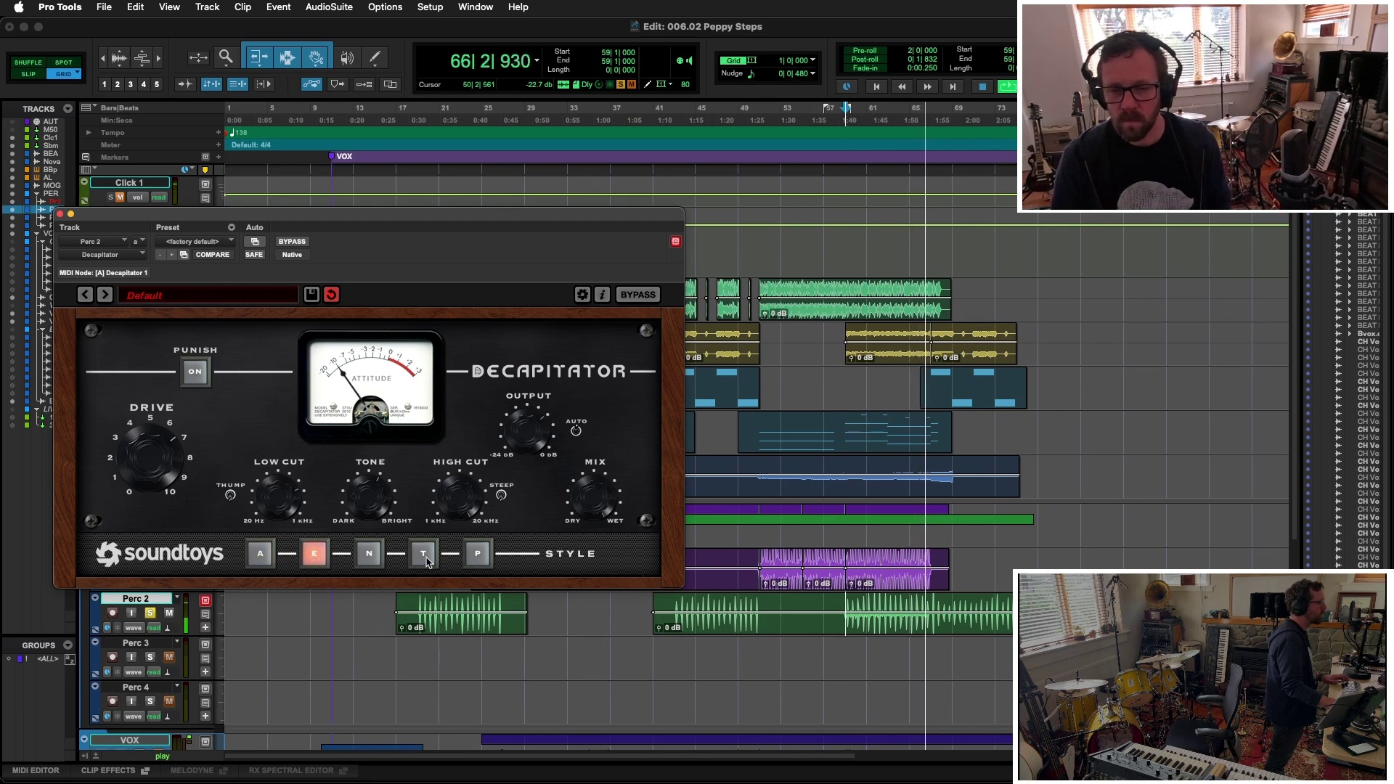
left_click(316, 550)
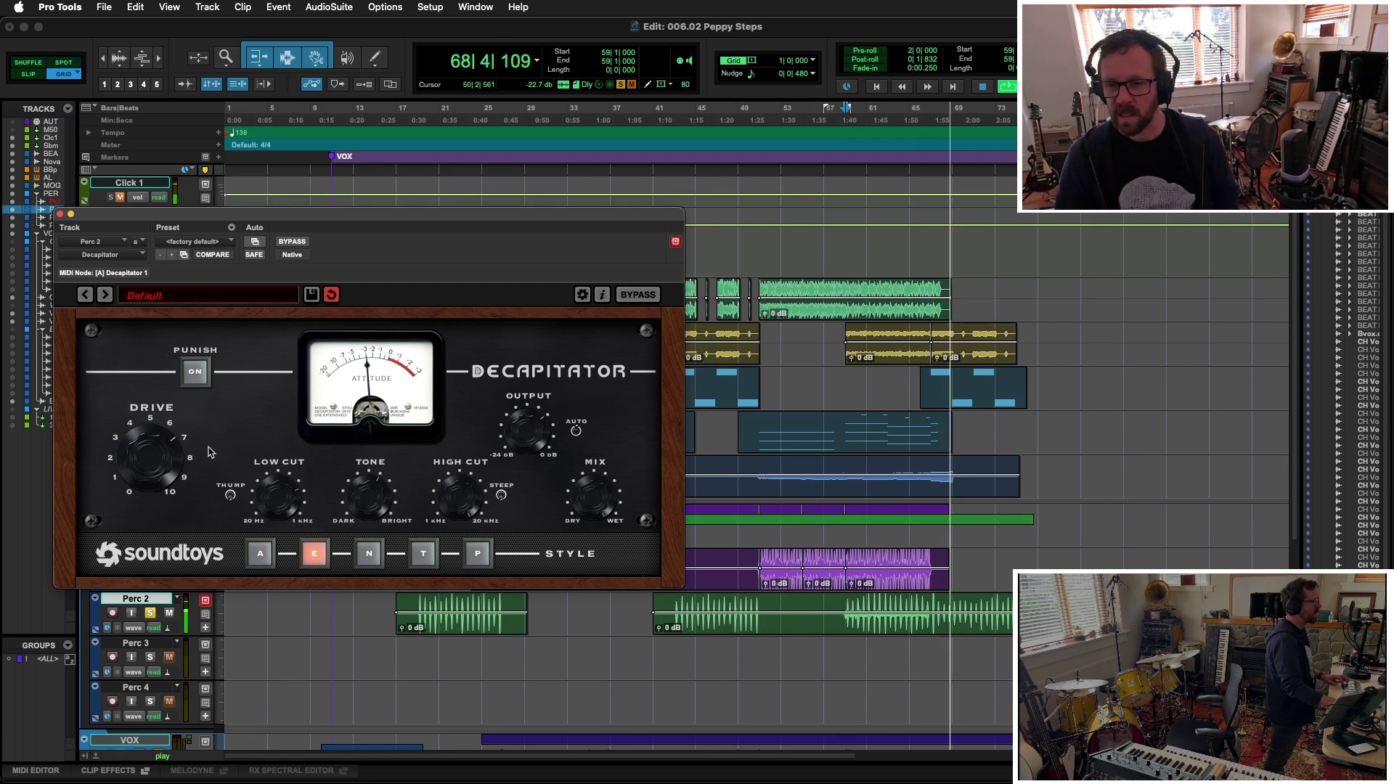
Play the mix without solo from bar 59, close Decapitator, and play again from bar 18
key("space")
key("space")
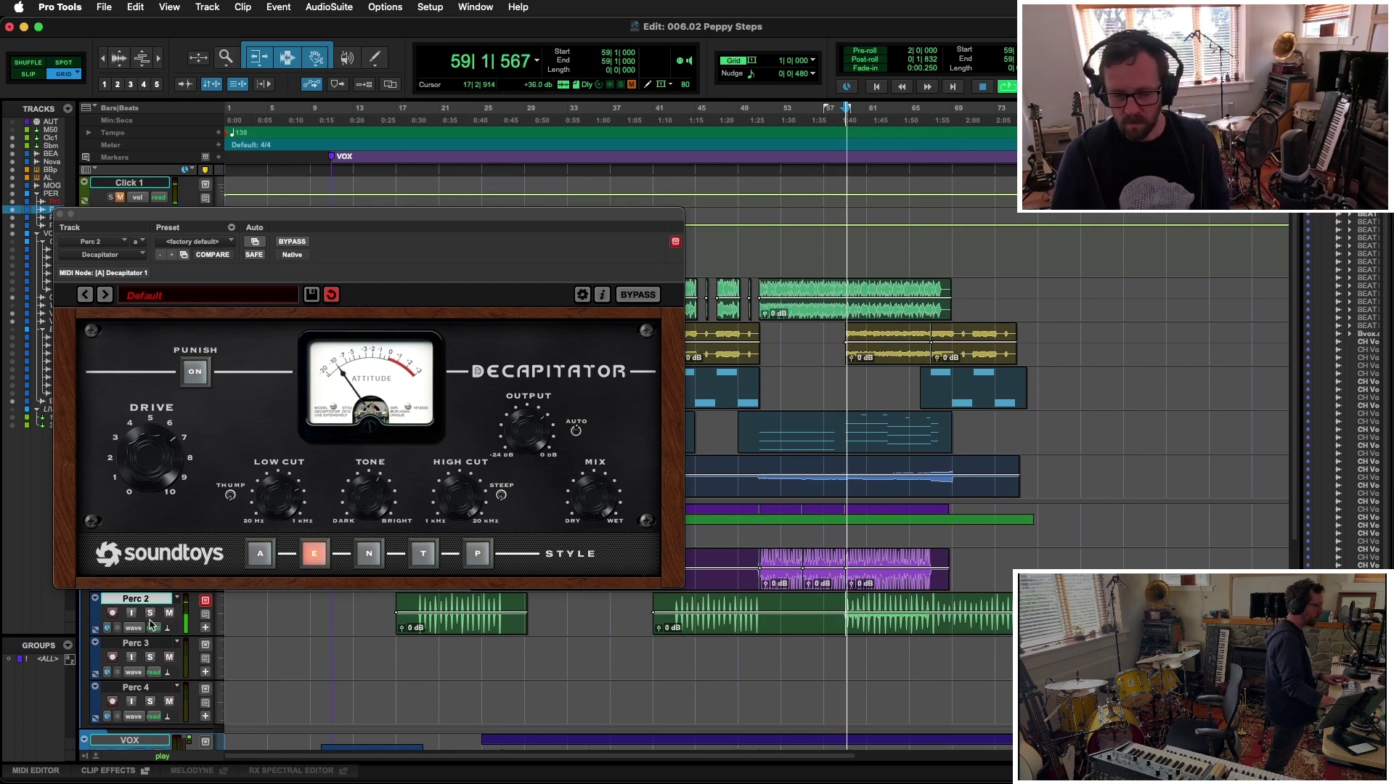
left_click(67, 224)
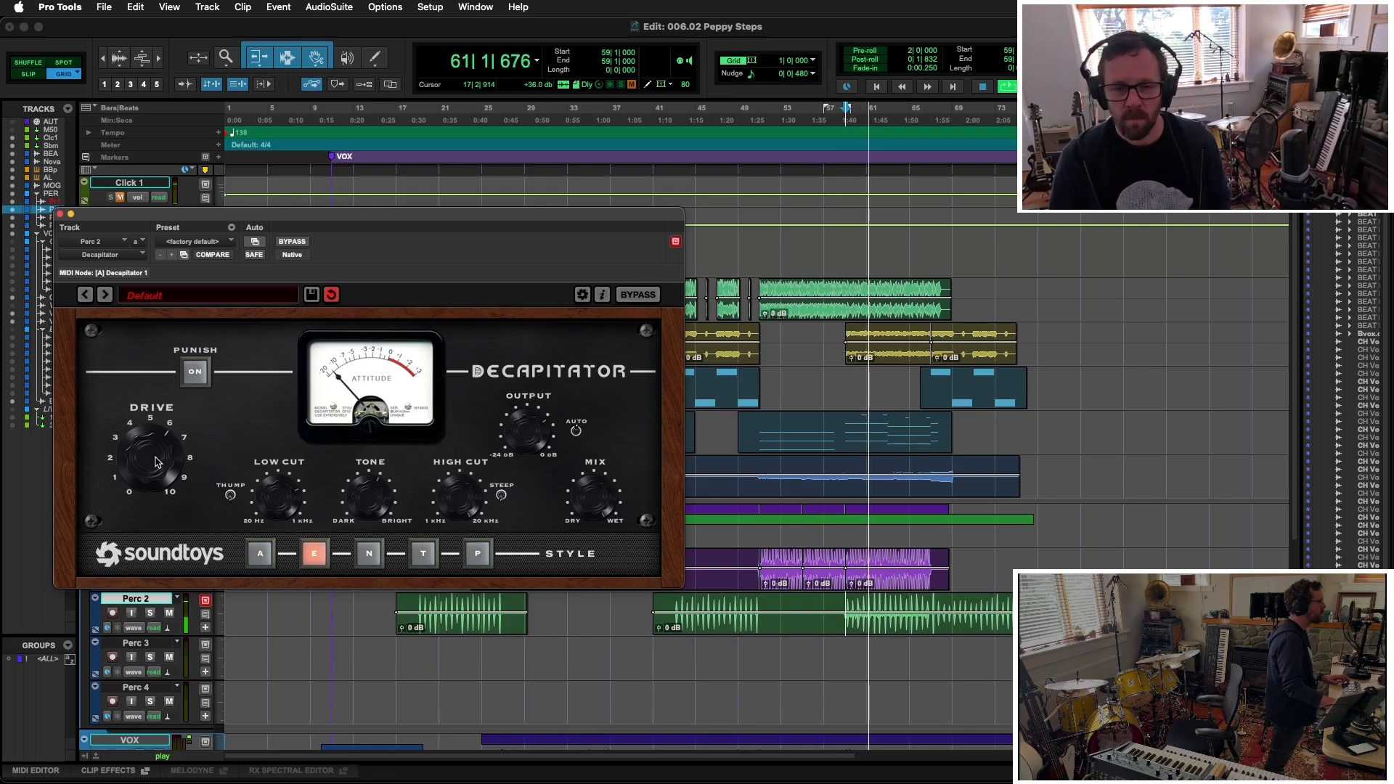
left_click(59, 214)
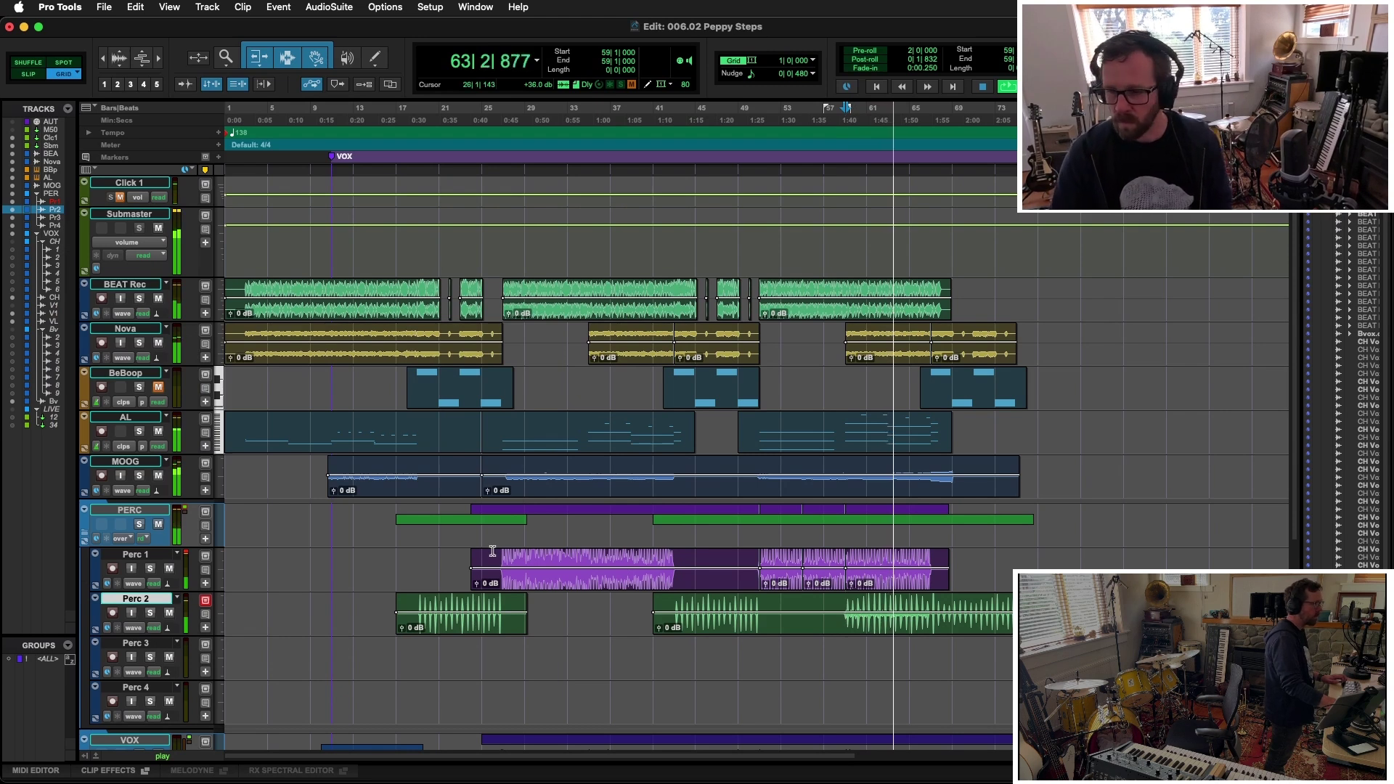
key("space")
left_click(410, 599)
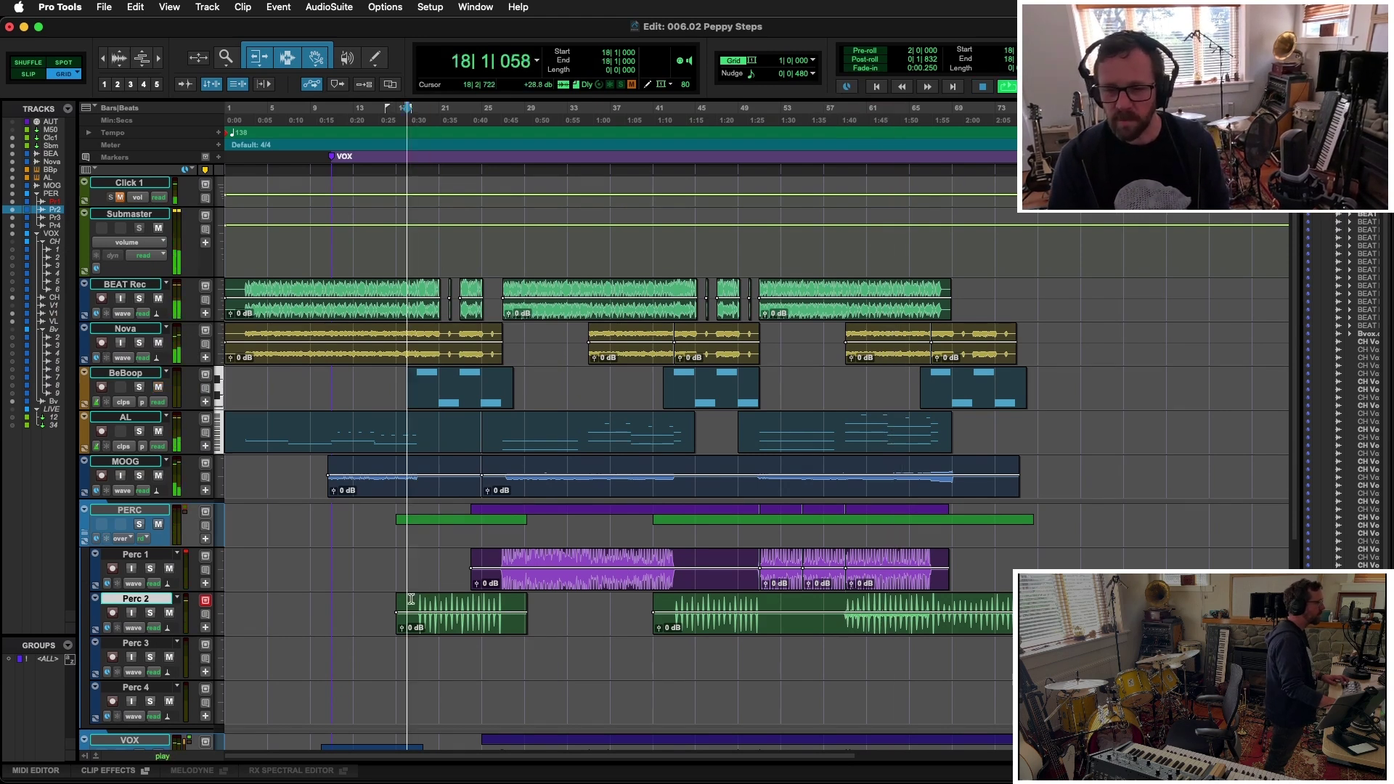
Duplicate the Nova track and rename the copy Nova.Bass
key("super+equal")
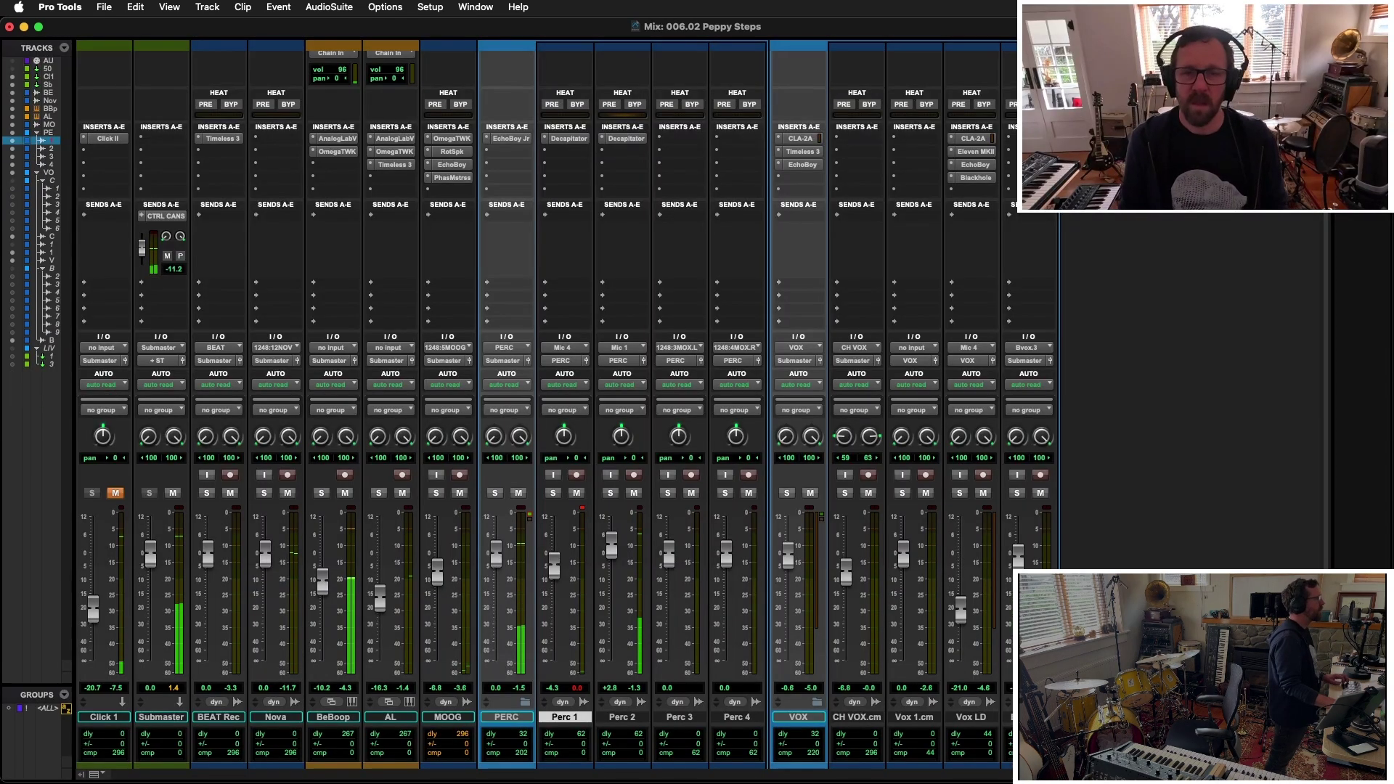
left_click(288, 719)
key("alt+shift+d")
key("Return")
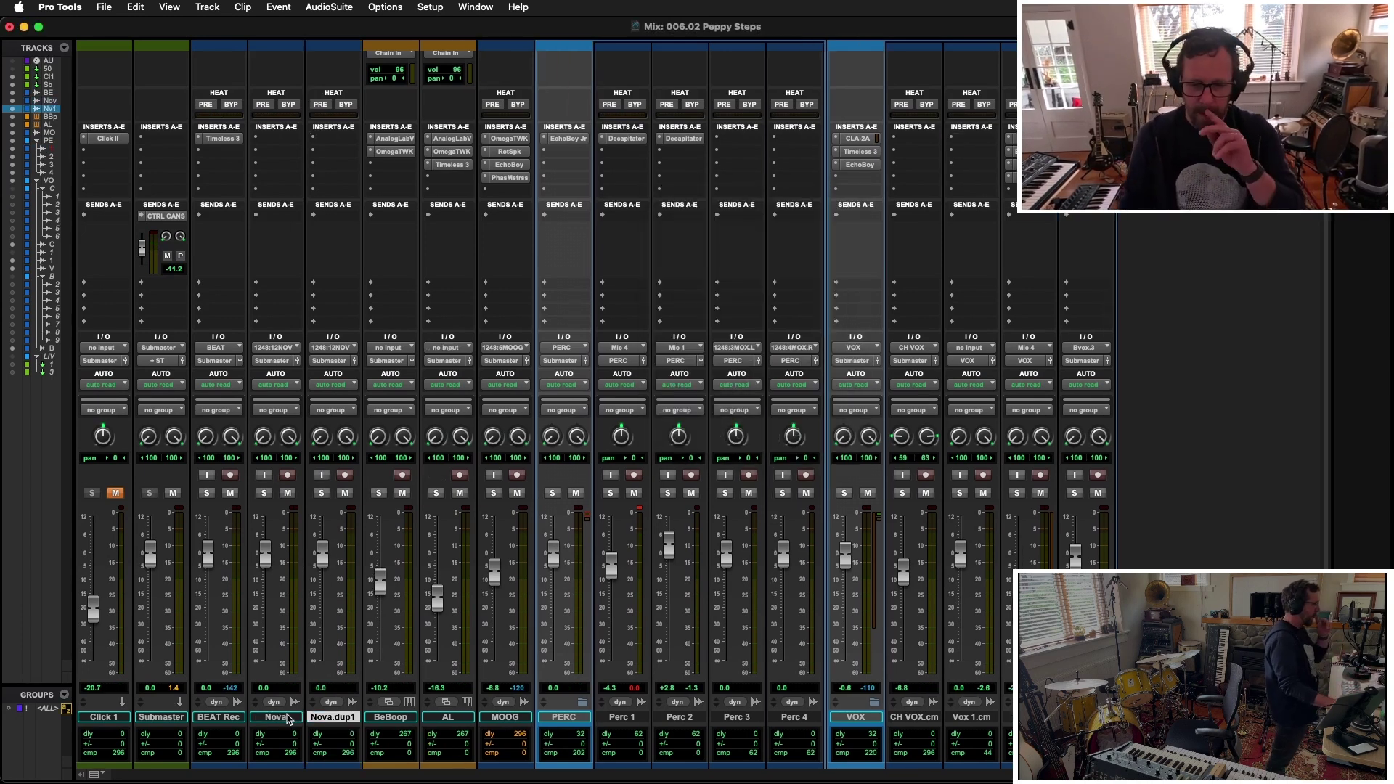
double_click(347, 715)
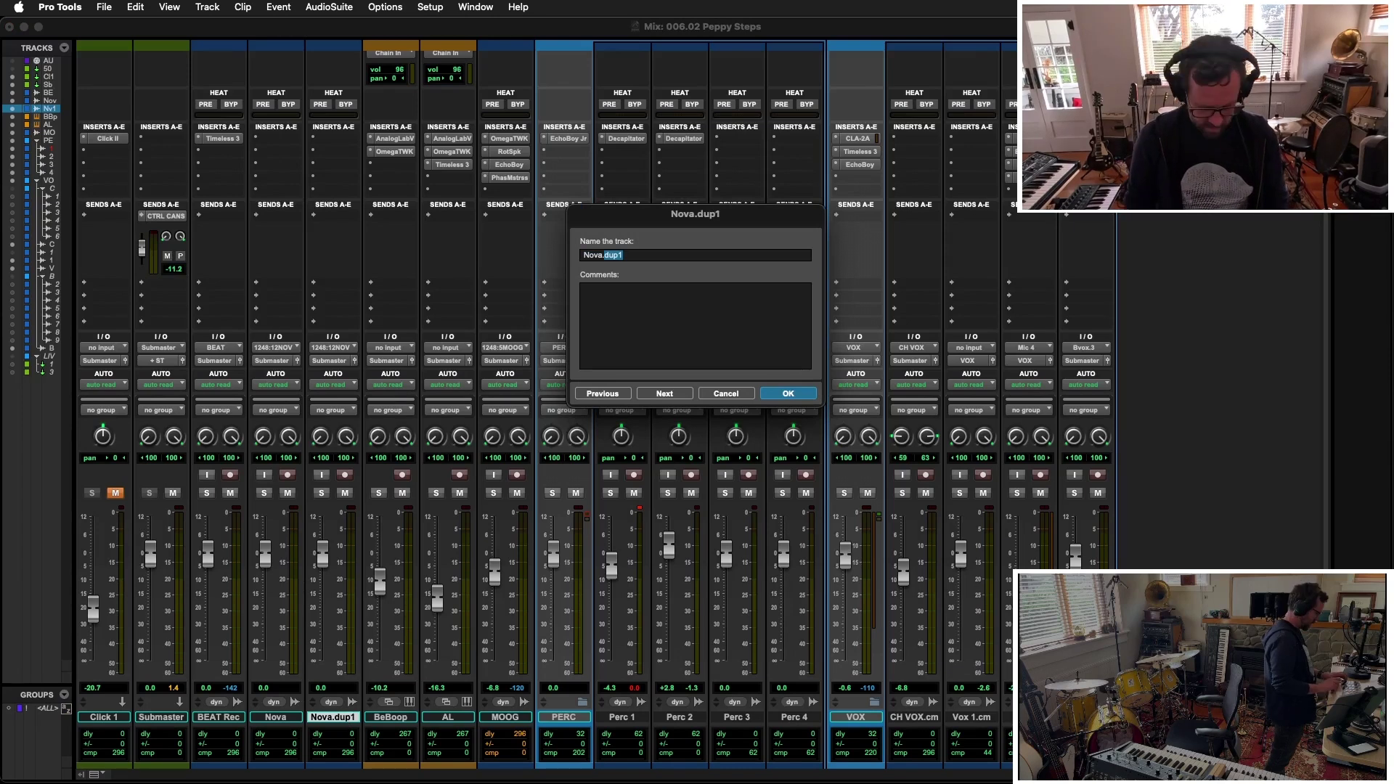
key("Return")
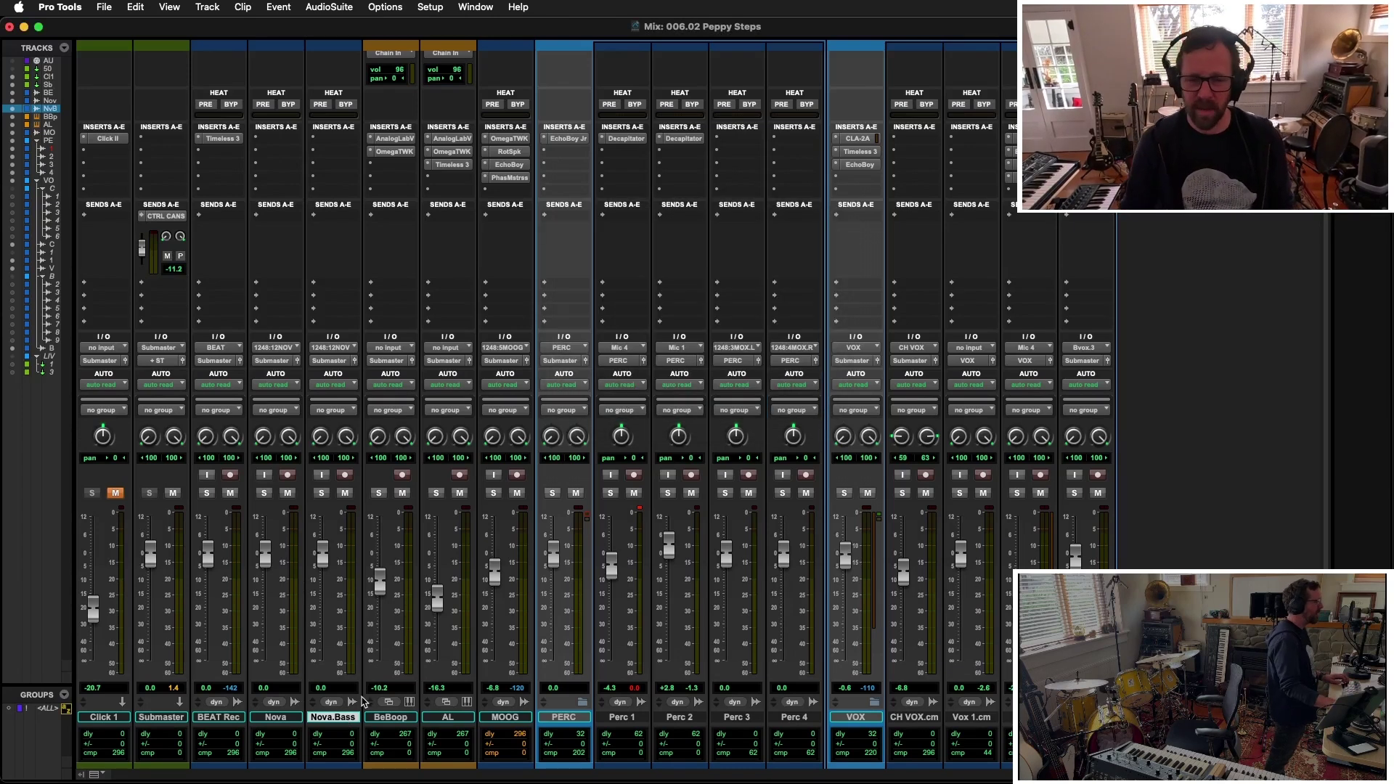
Arm Nova.Bass and record a synth bass take from bar 1 to about bar 75
left_click(344, 475)
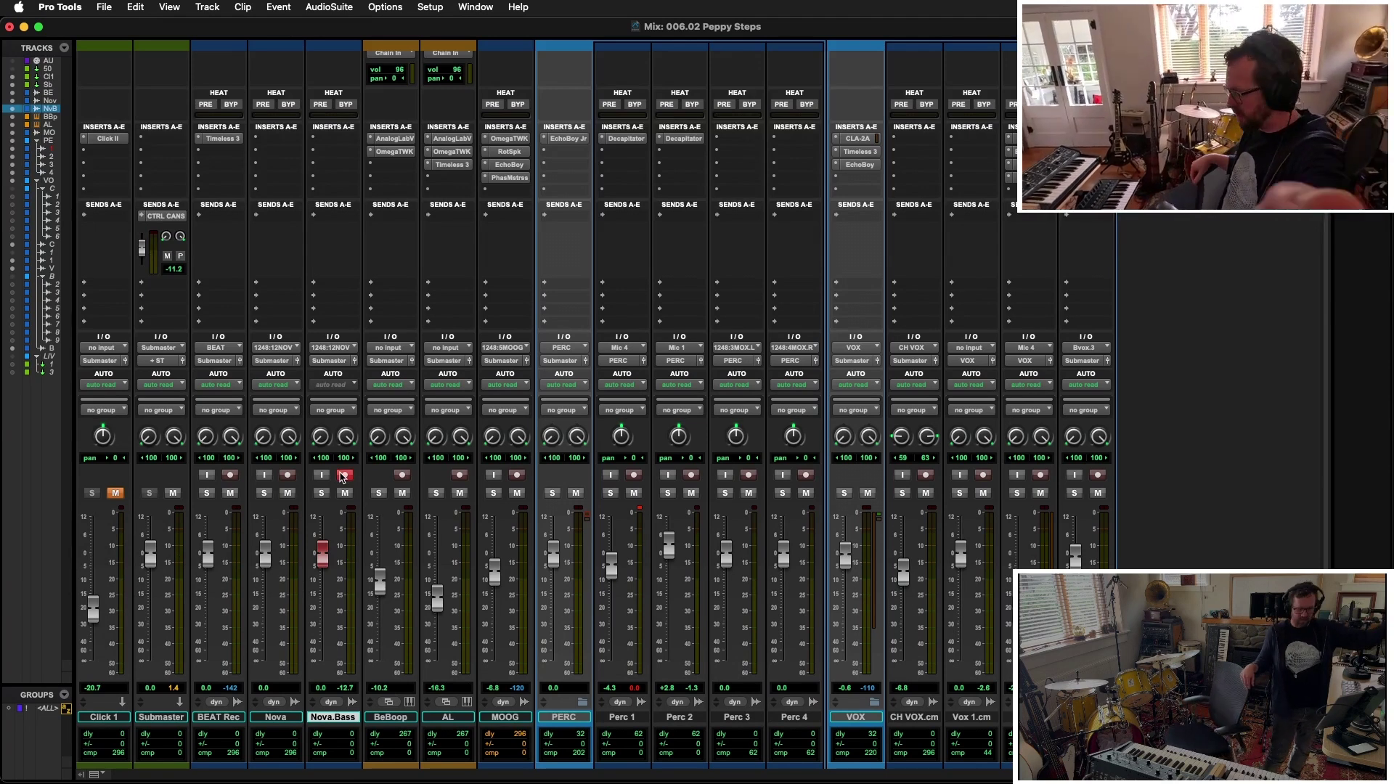
key("super+equal")
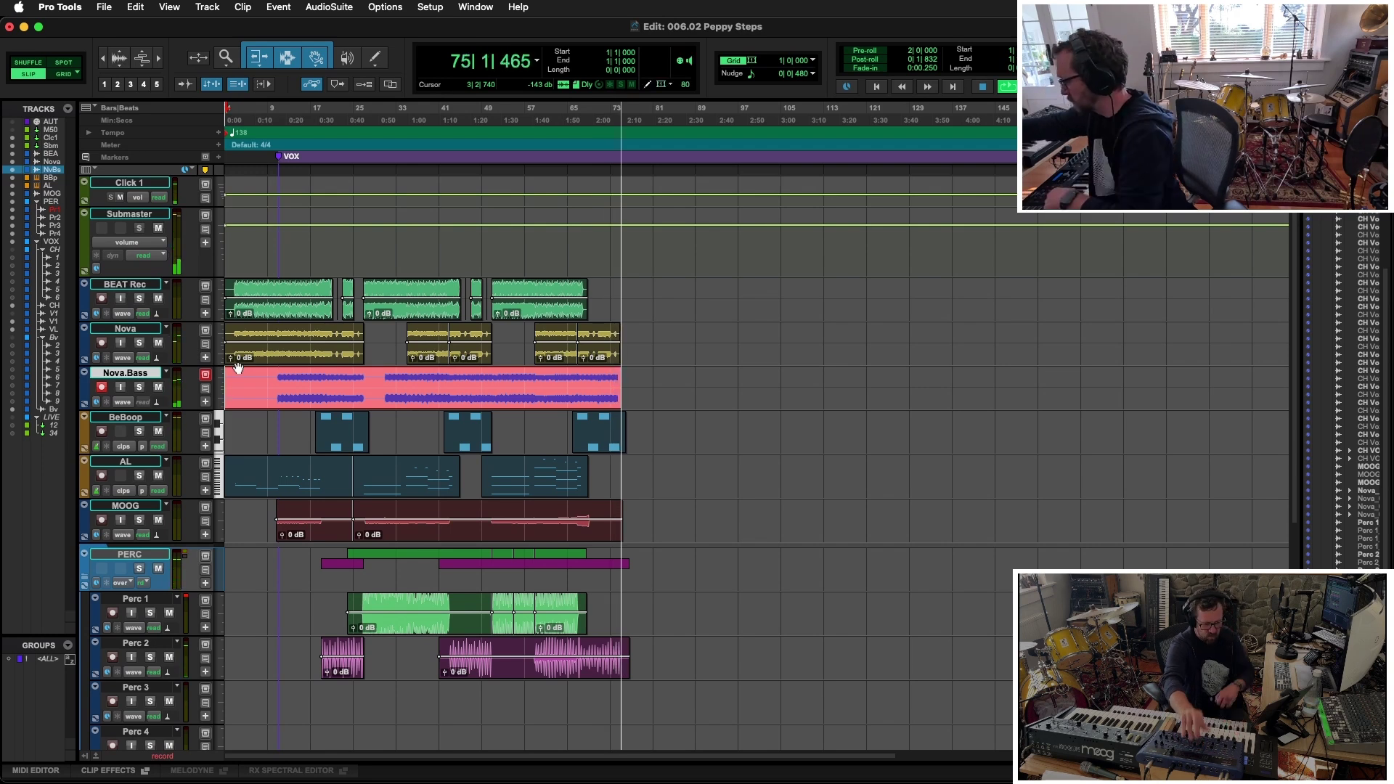
key("space")
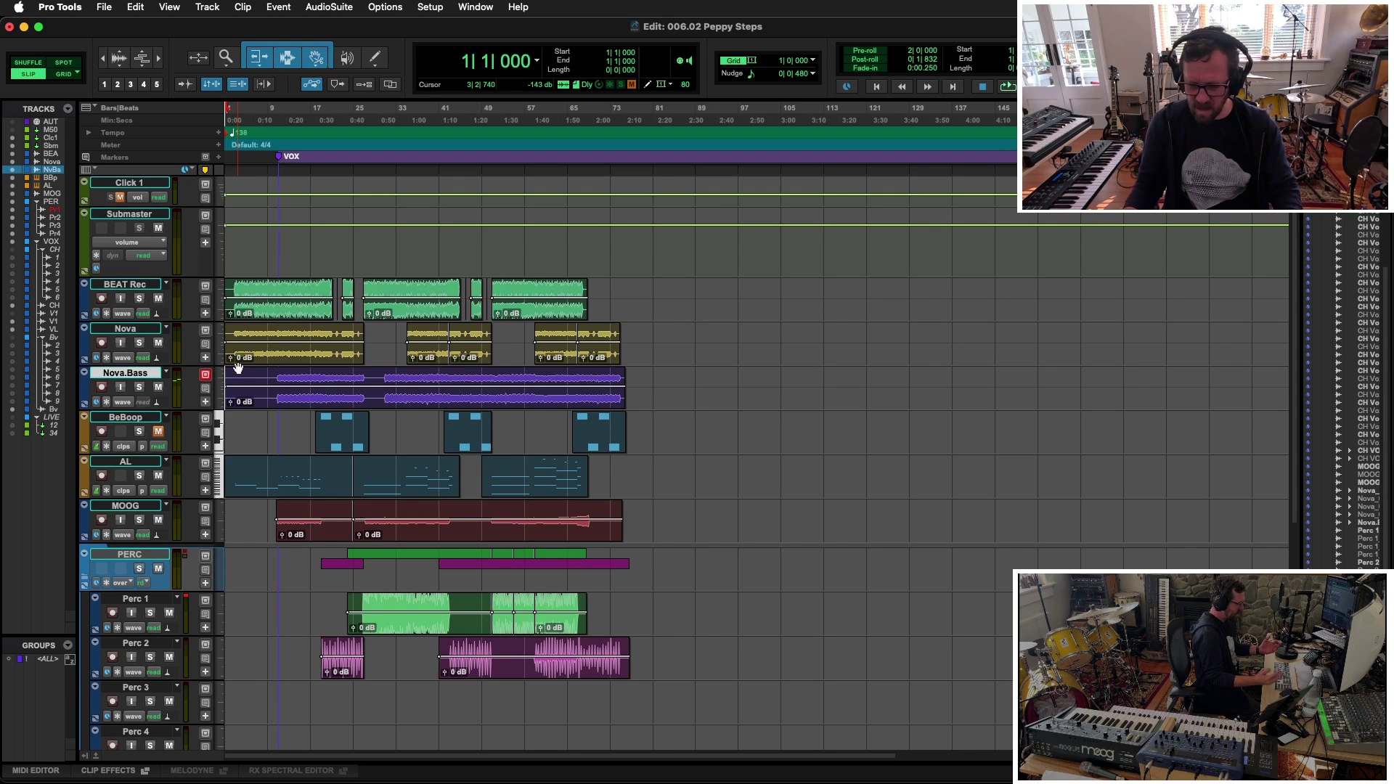
Add a marker named END at bar 76, just after the last clips in the song
left_click(970, 508)
key("KP_Enter")
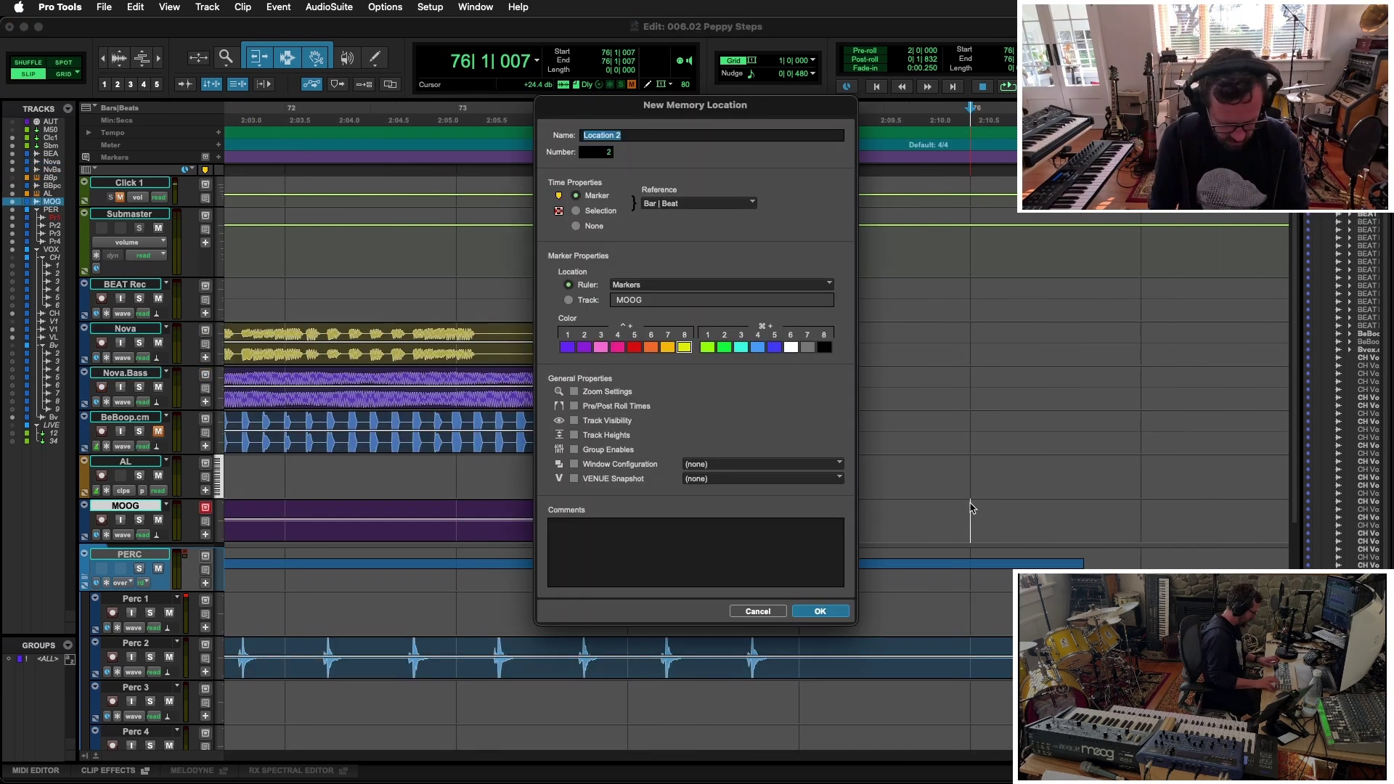
key("Return")
key("r")
key("r")
key("r")
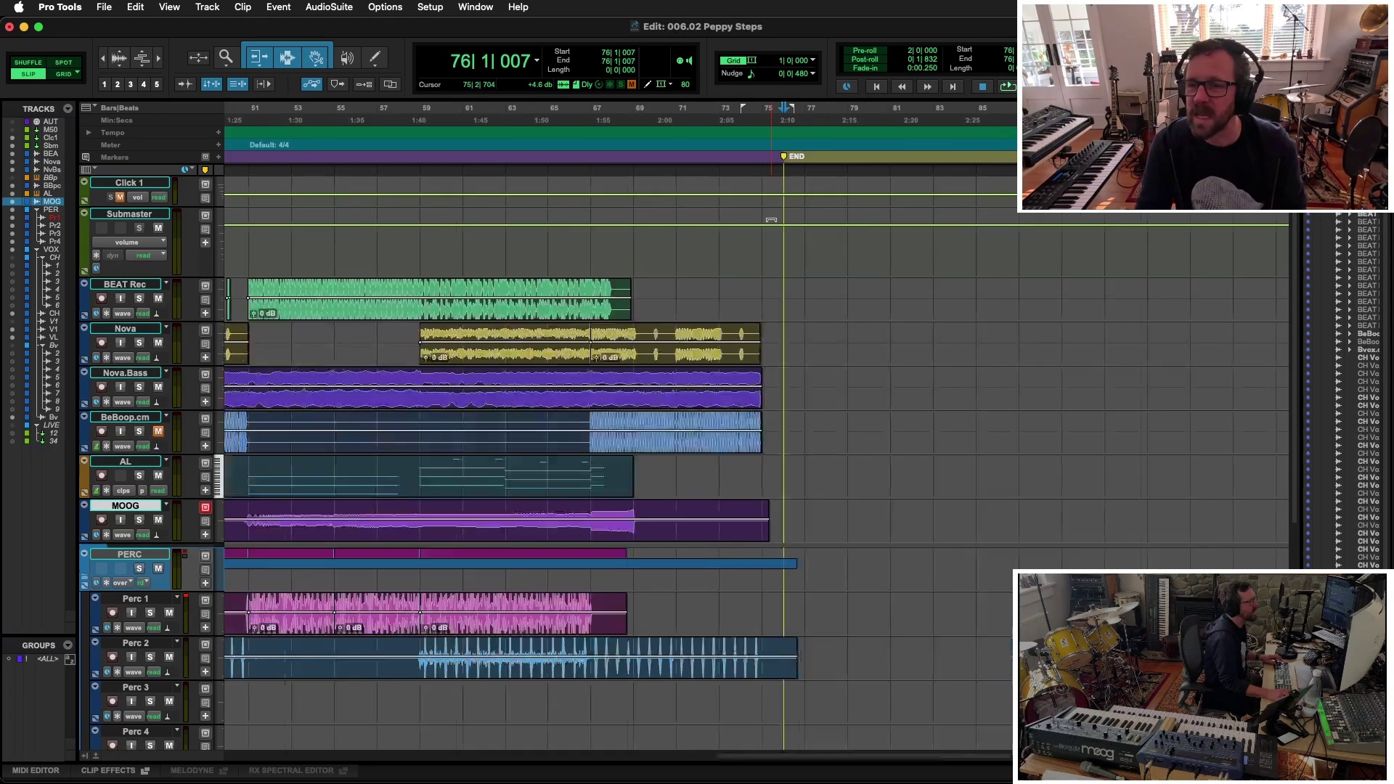
Add a marker named START at 2|4|673, just before the first beat on the BEAT Rec track
key("Return")
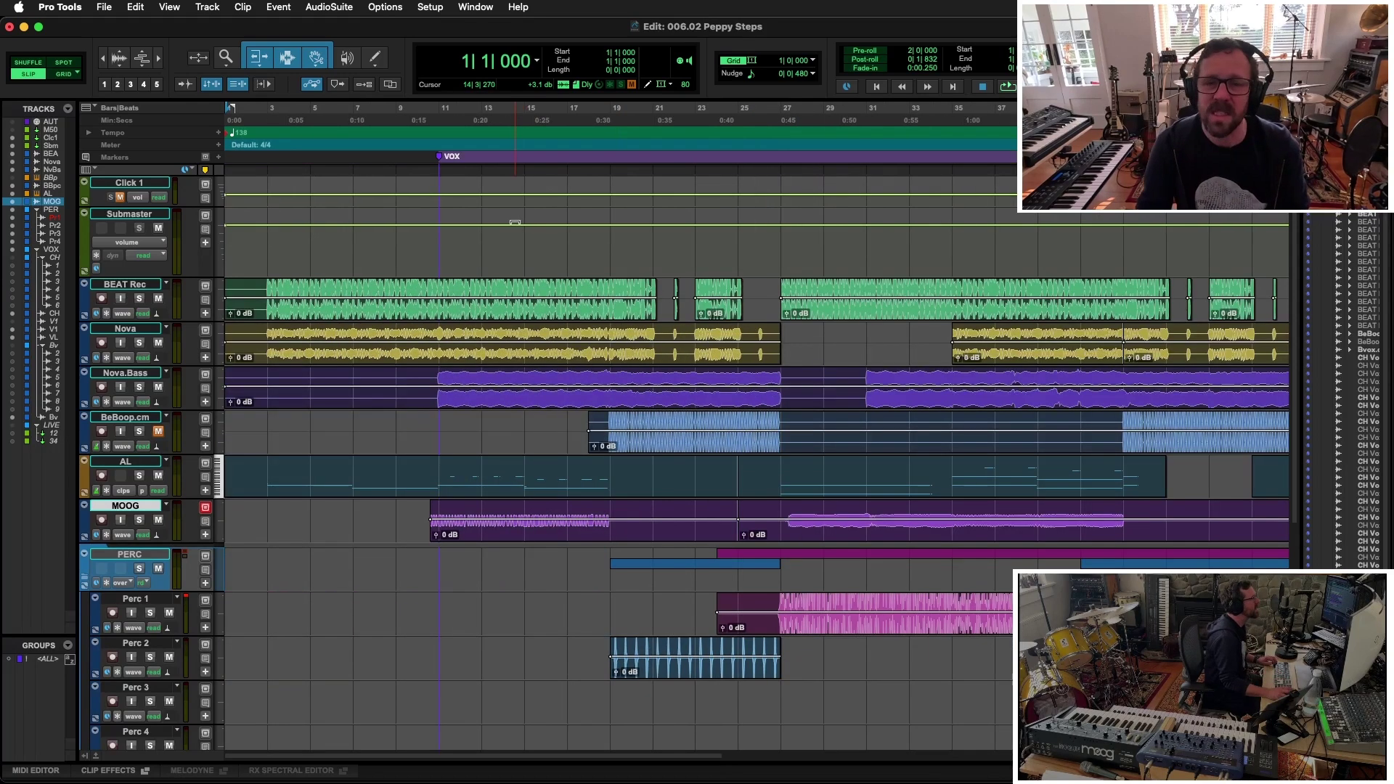
left_click(261, 285)
key("space")
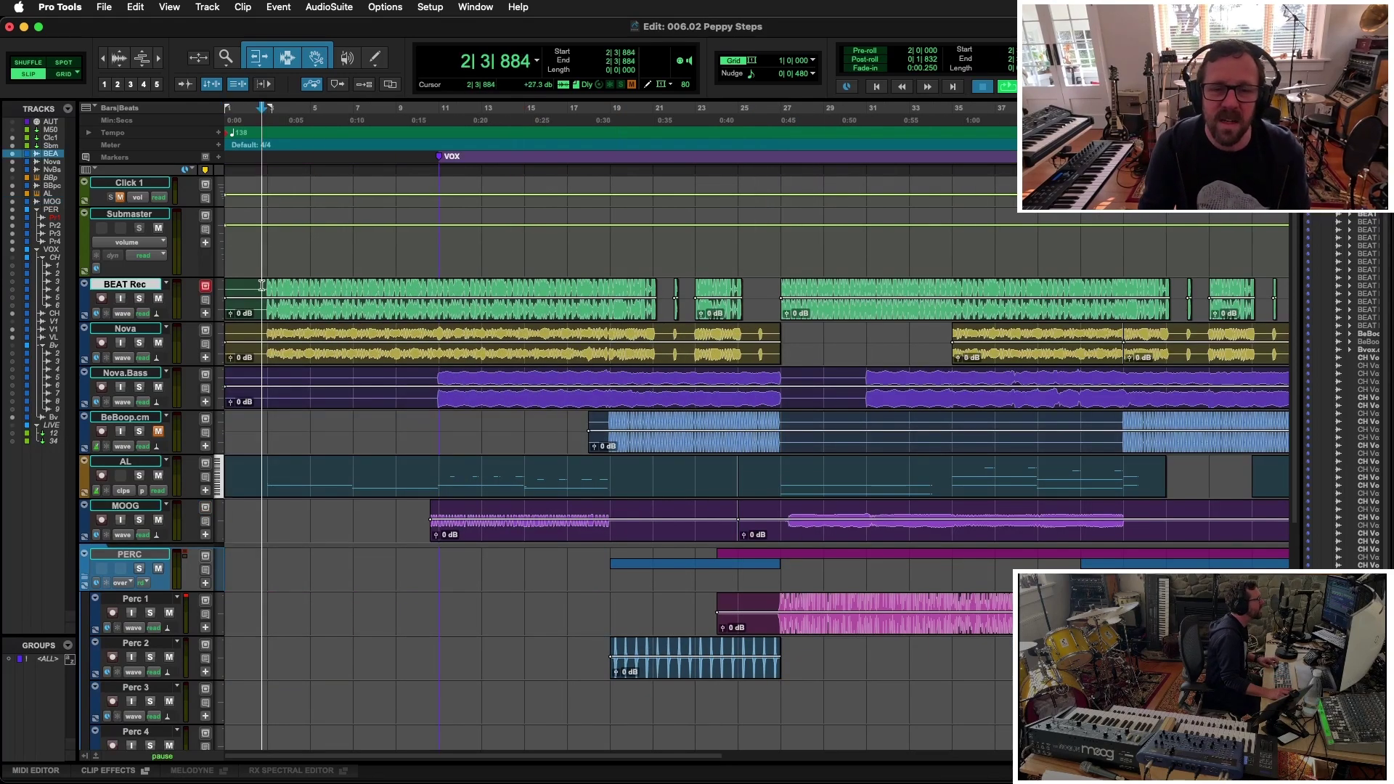
key("t")
key("t")
left_click(390, 285)
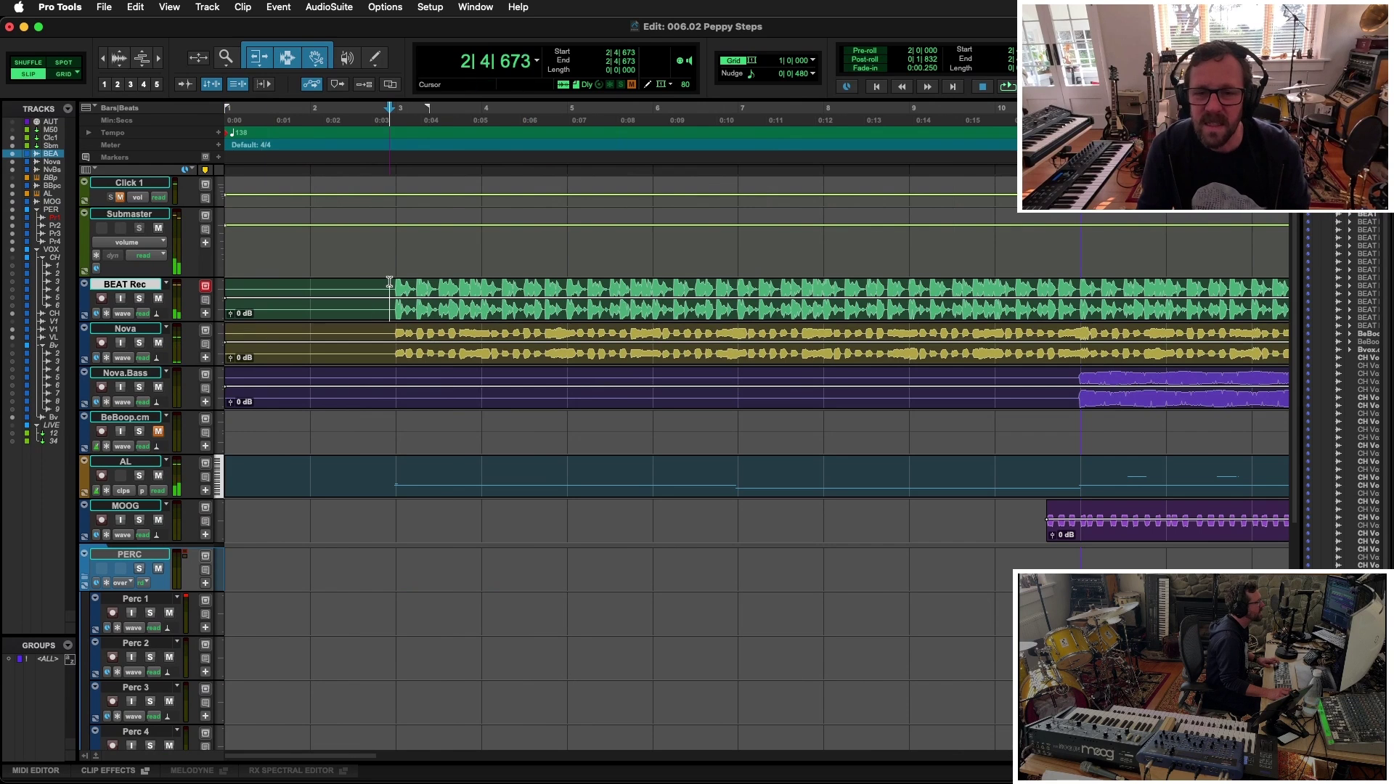
key("space")
key("KP_Enter")
type("S")
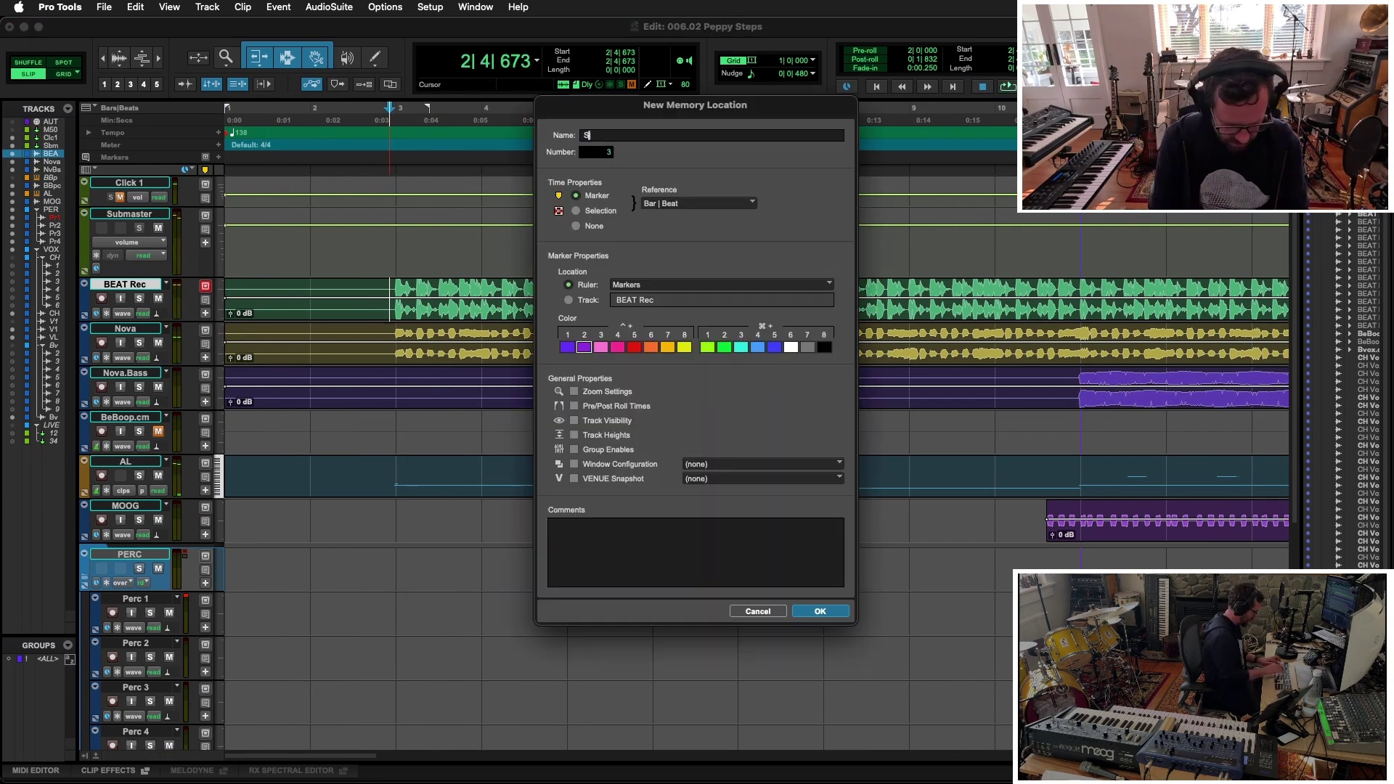
type("TART")
key("Return")
Reduce the waveform display height on all tracks and delete the VOX marker
key("r")
key("r")
key("r")
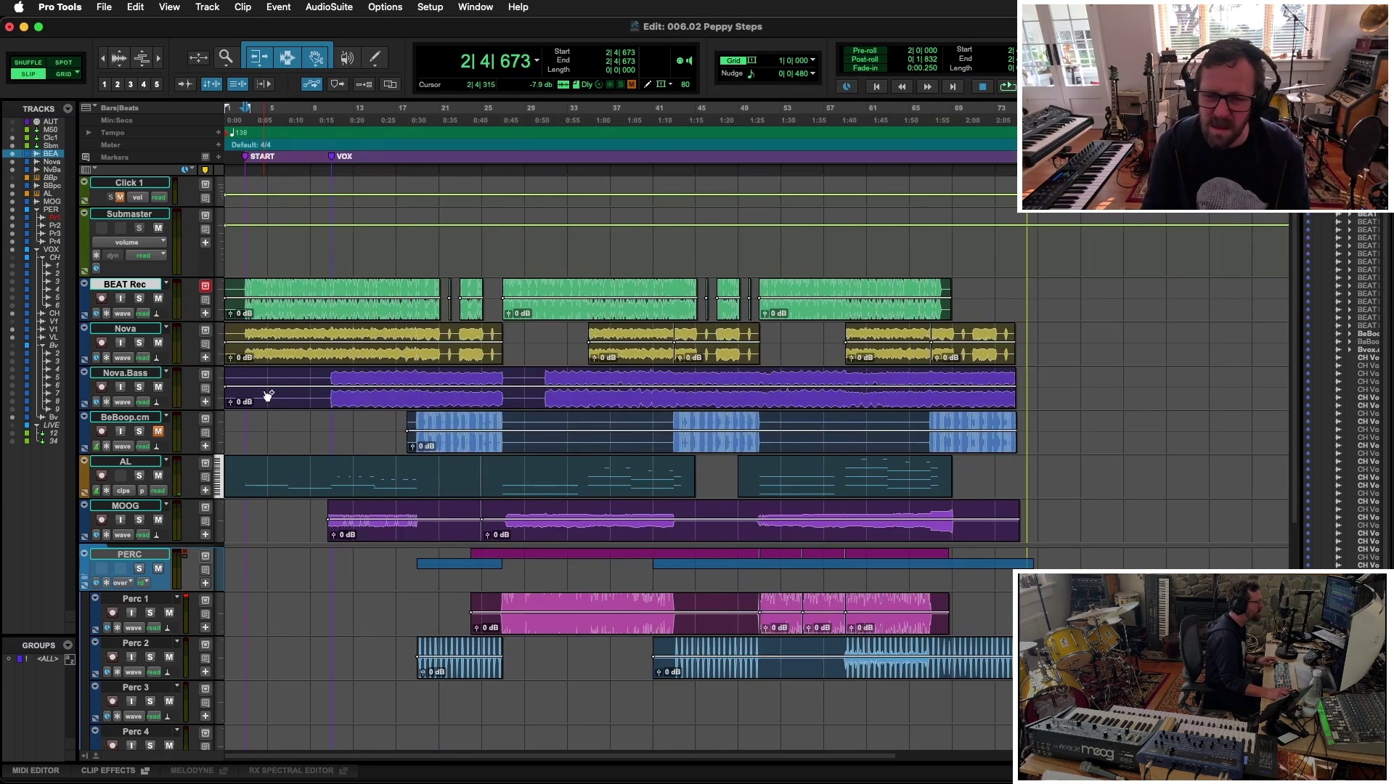
key("super+alt+bracketleft")
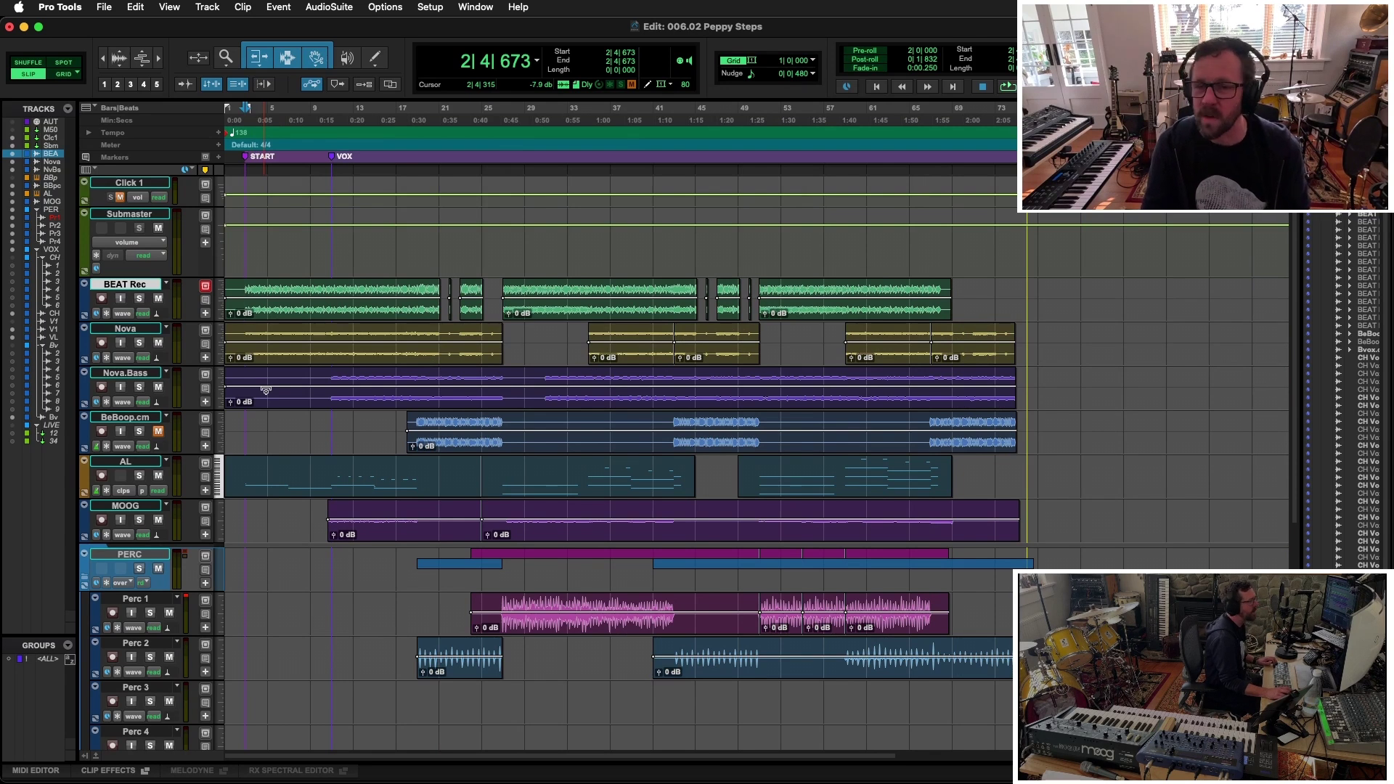
left_click(330, 156, "alt")
Insert the stereo AR TG Mastering plug-in on the Submaster channel
key("super+equal")
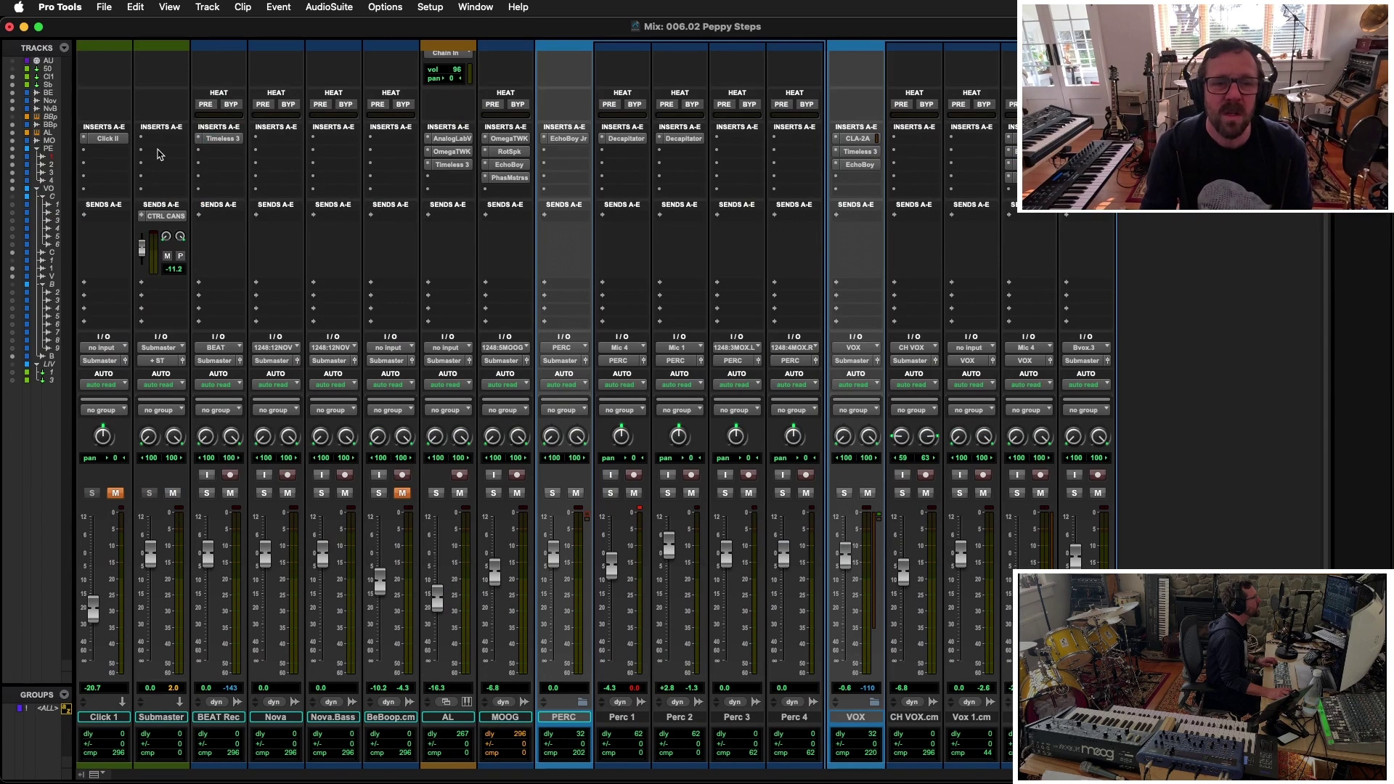
left_click(154, 138)
mouse_move(247, 139)
mouse_move(337, 148)
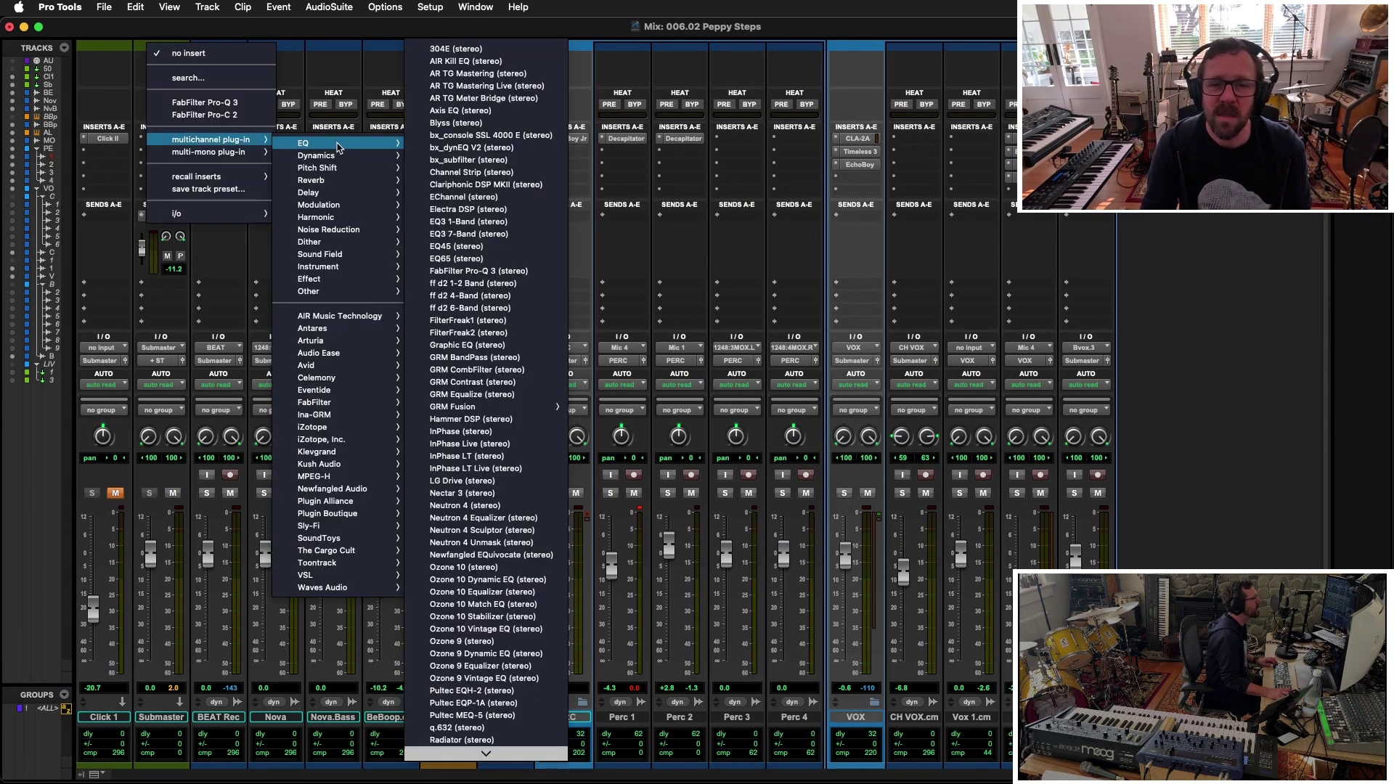
left_click(476, 73)
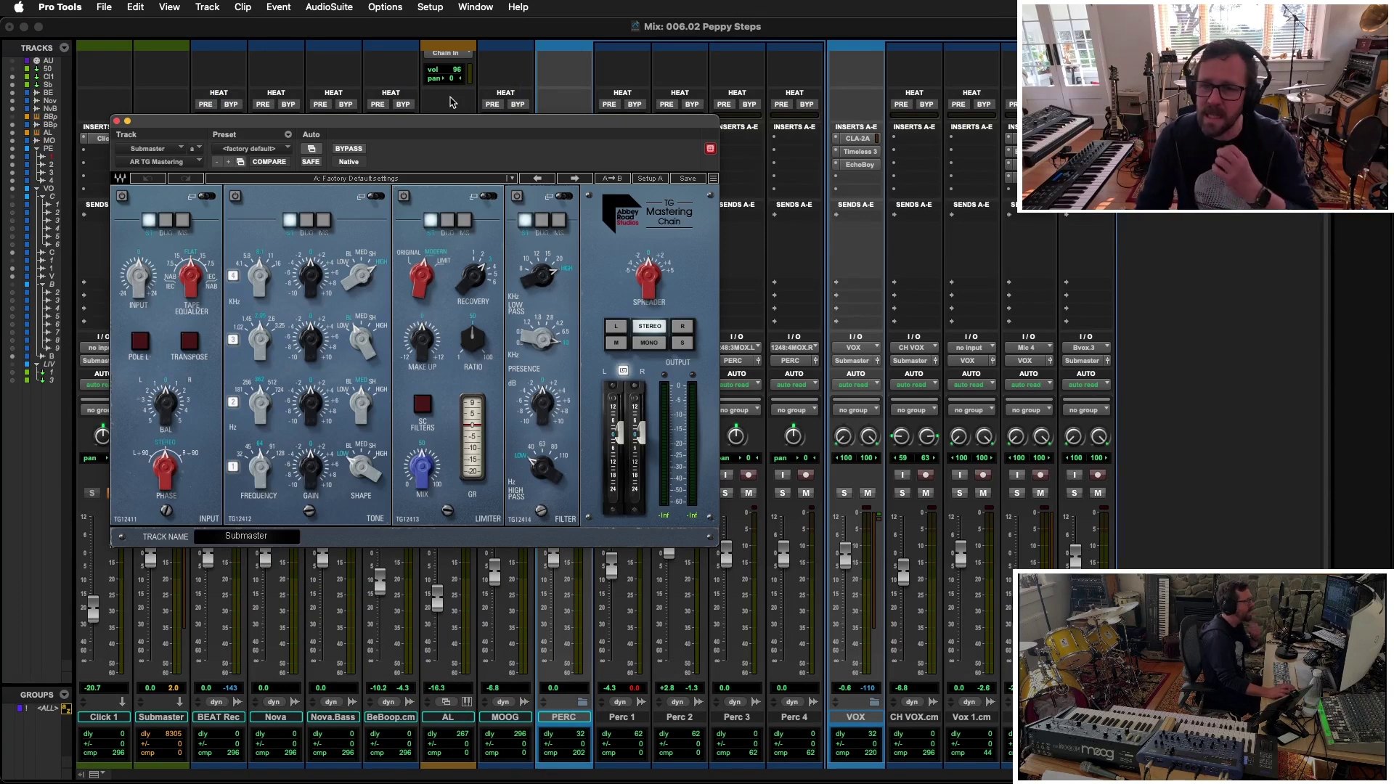
Load the Master Bus SS 1 preset, compare it with bypass during playback, and raise the presence gain slightly
key("space")
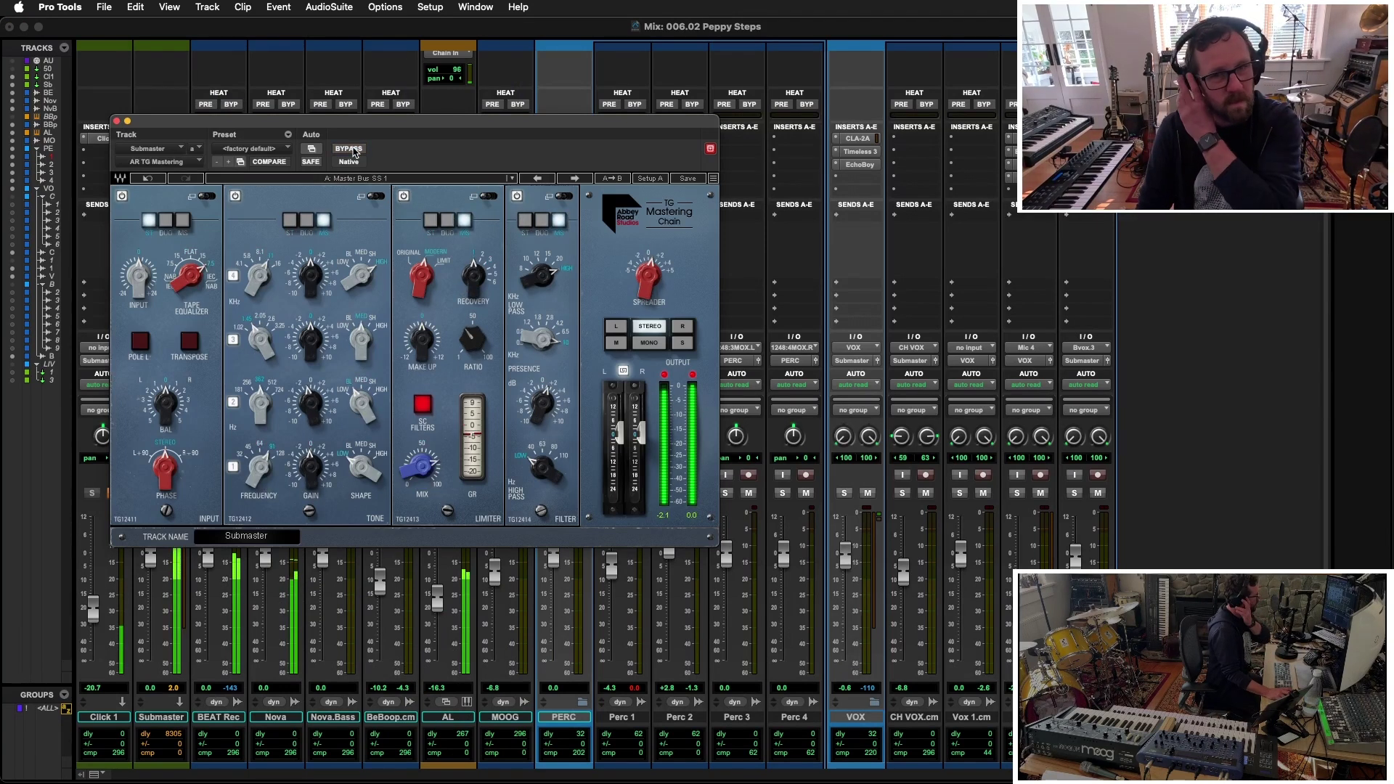
left_click(350, 148)
left_click(350, 148)
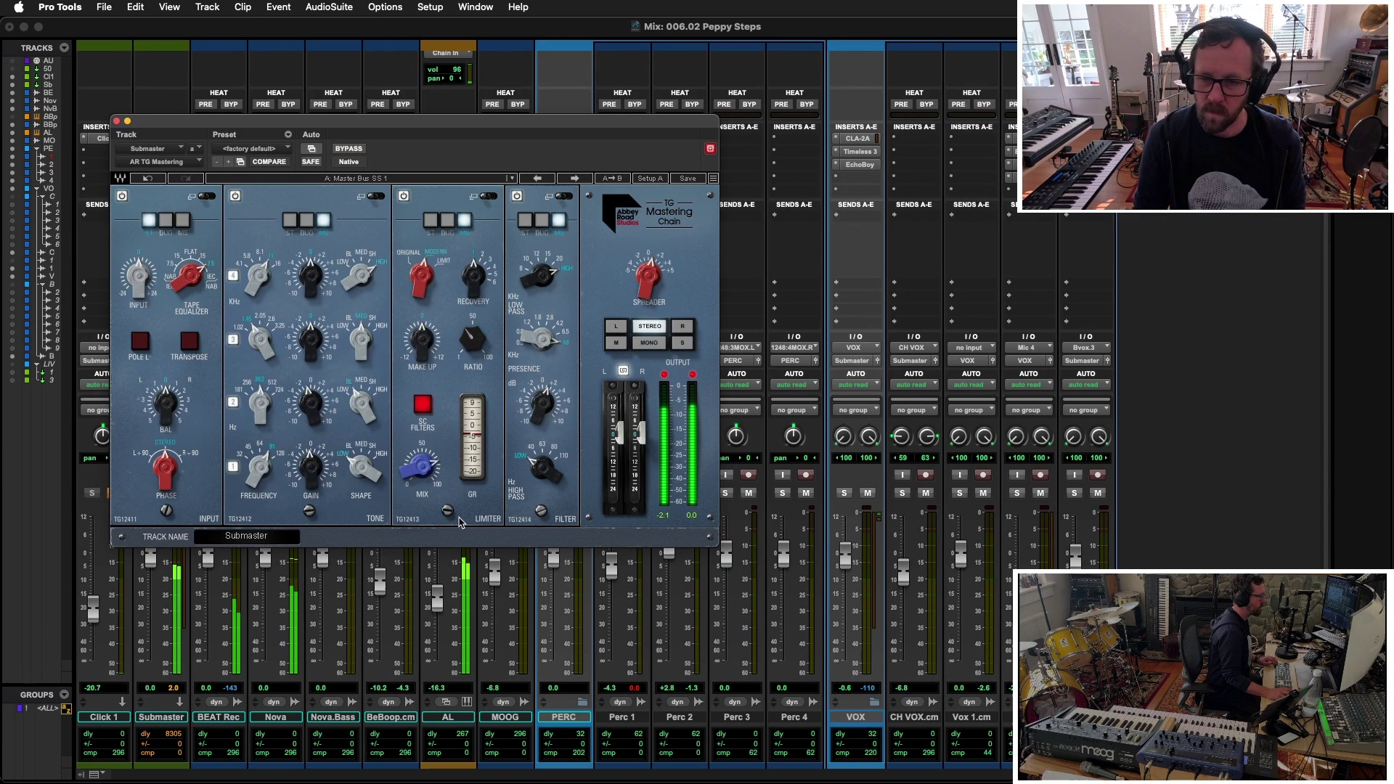
left_click_drag(540, 403, 541, 398)
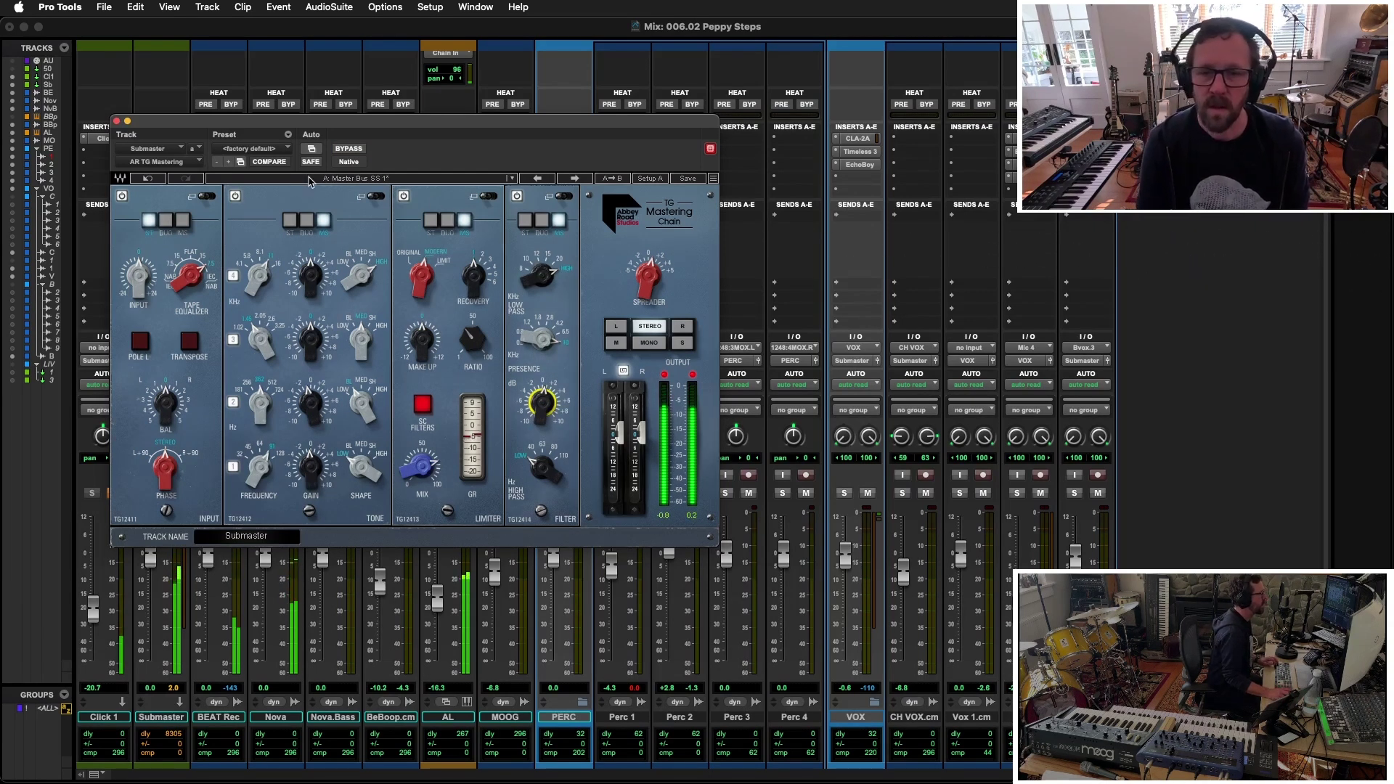
key("super+w")
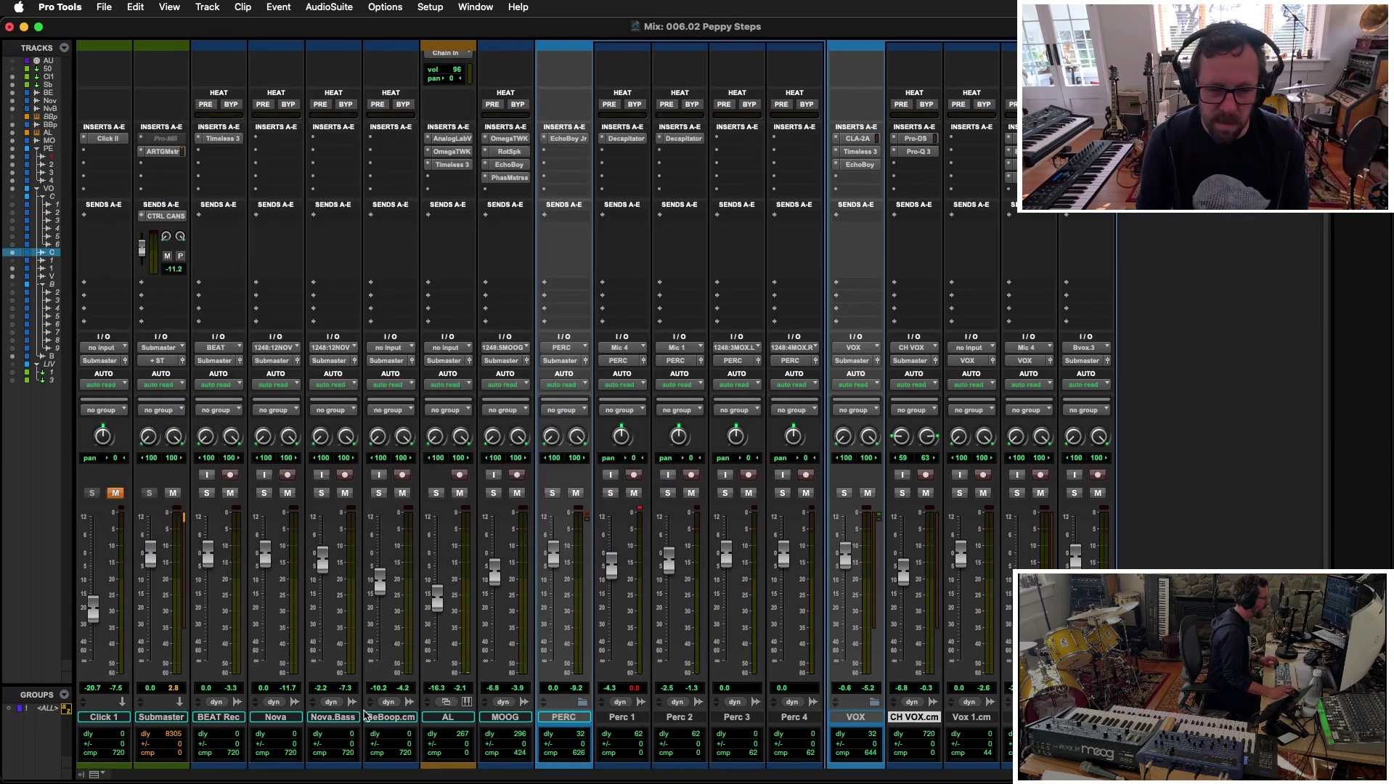
Send BEAT Rec, Nova, Nova.Bass, AL and PERC together to a new aux track named RhyBus
left_click(201, 719)
left_click(289, 721, "shift")
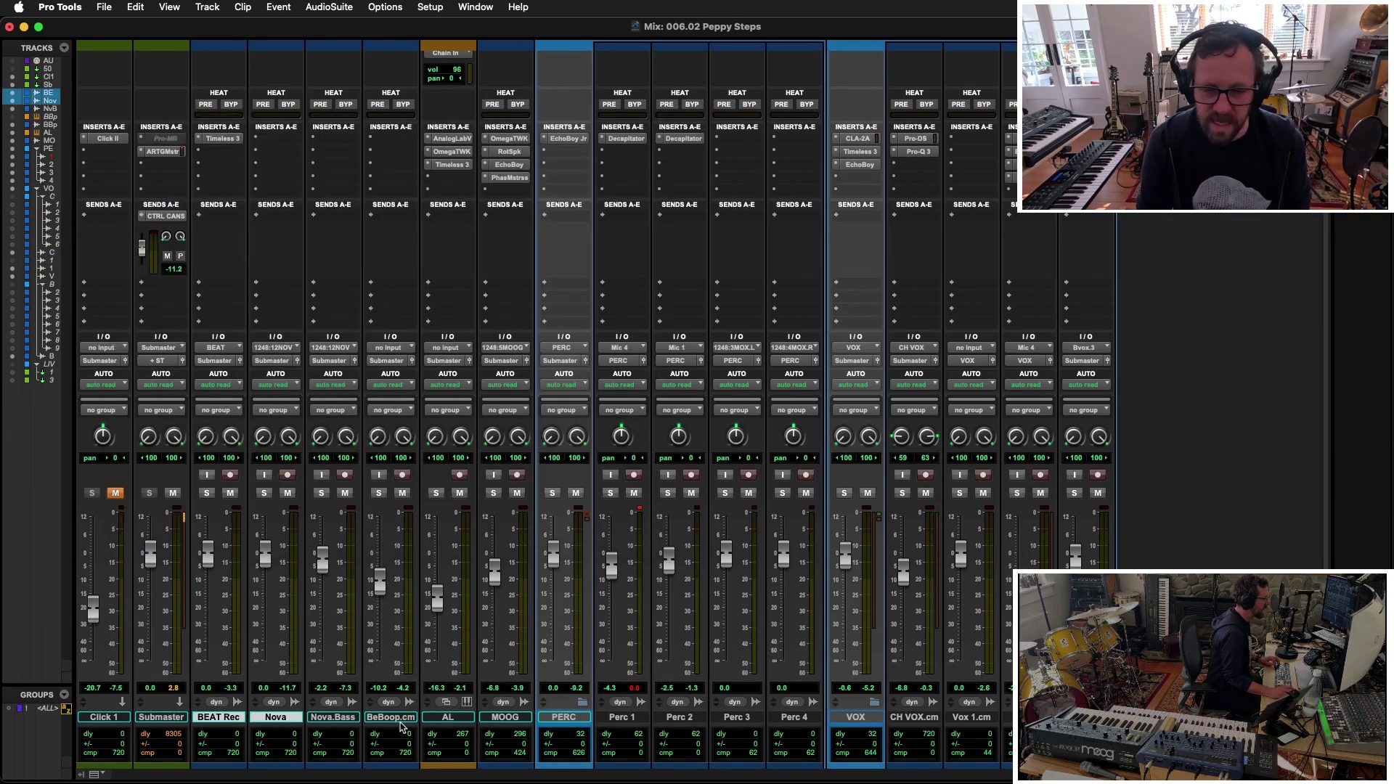
left_click(332, 720, "shift")
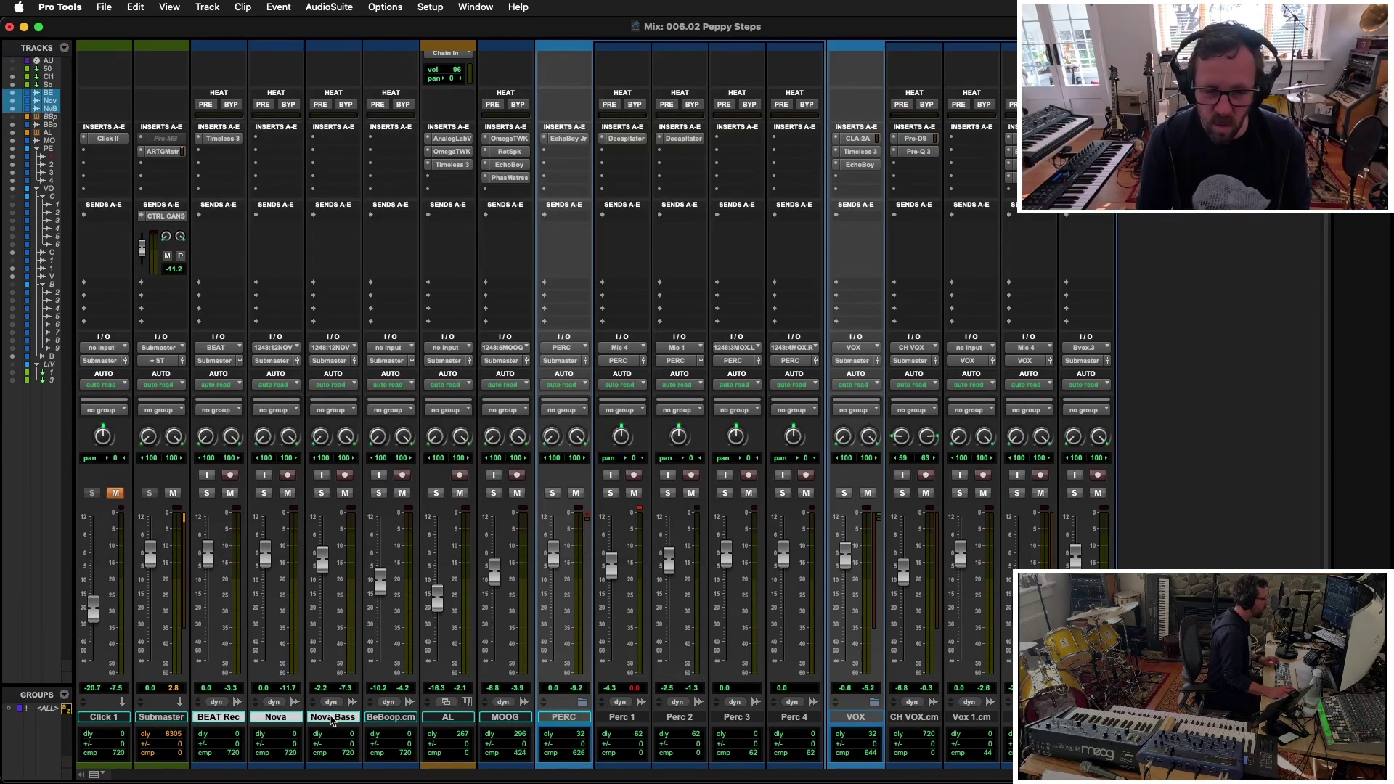
left_click(448, 717, "super")
left_click(564, 717, "super")
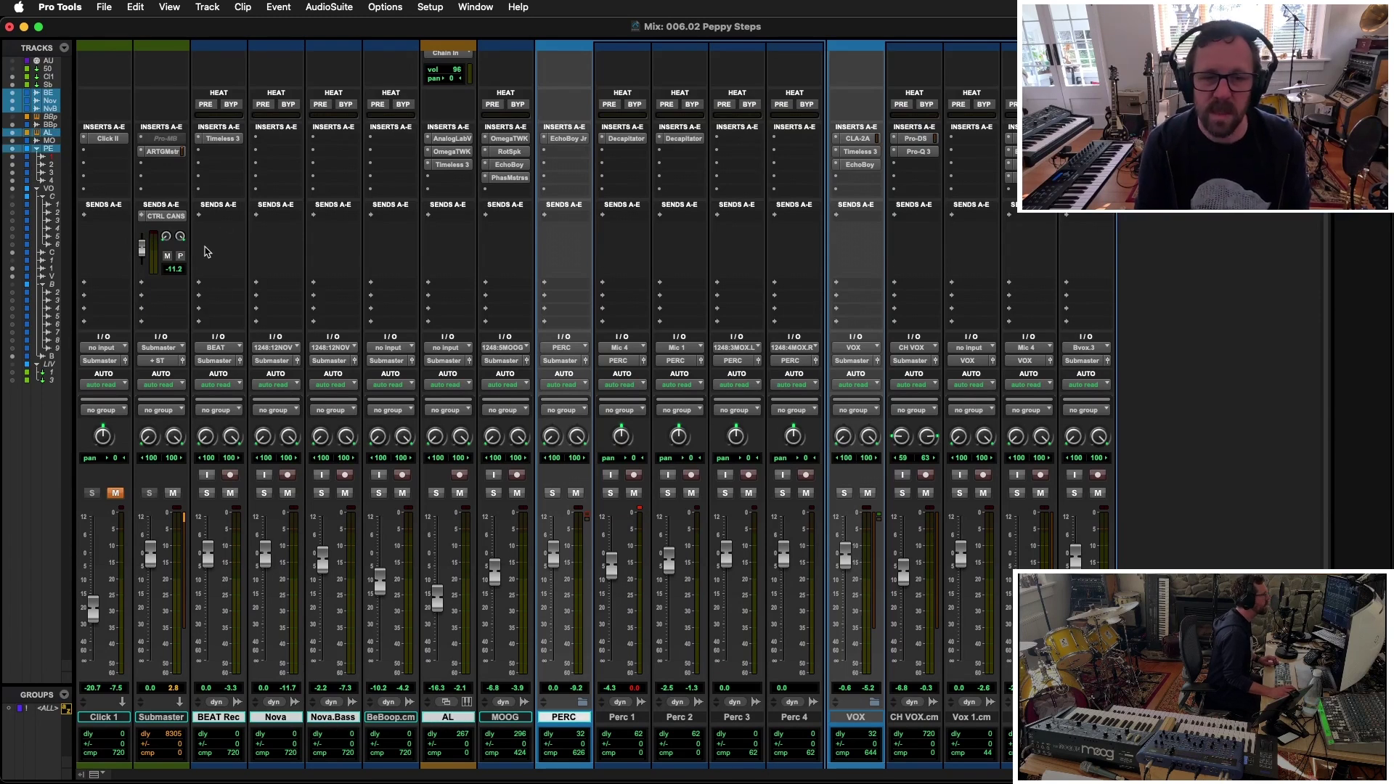
left_click(218, 215, "alt+shift")
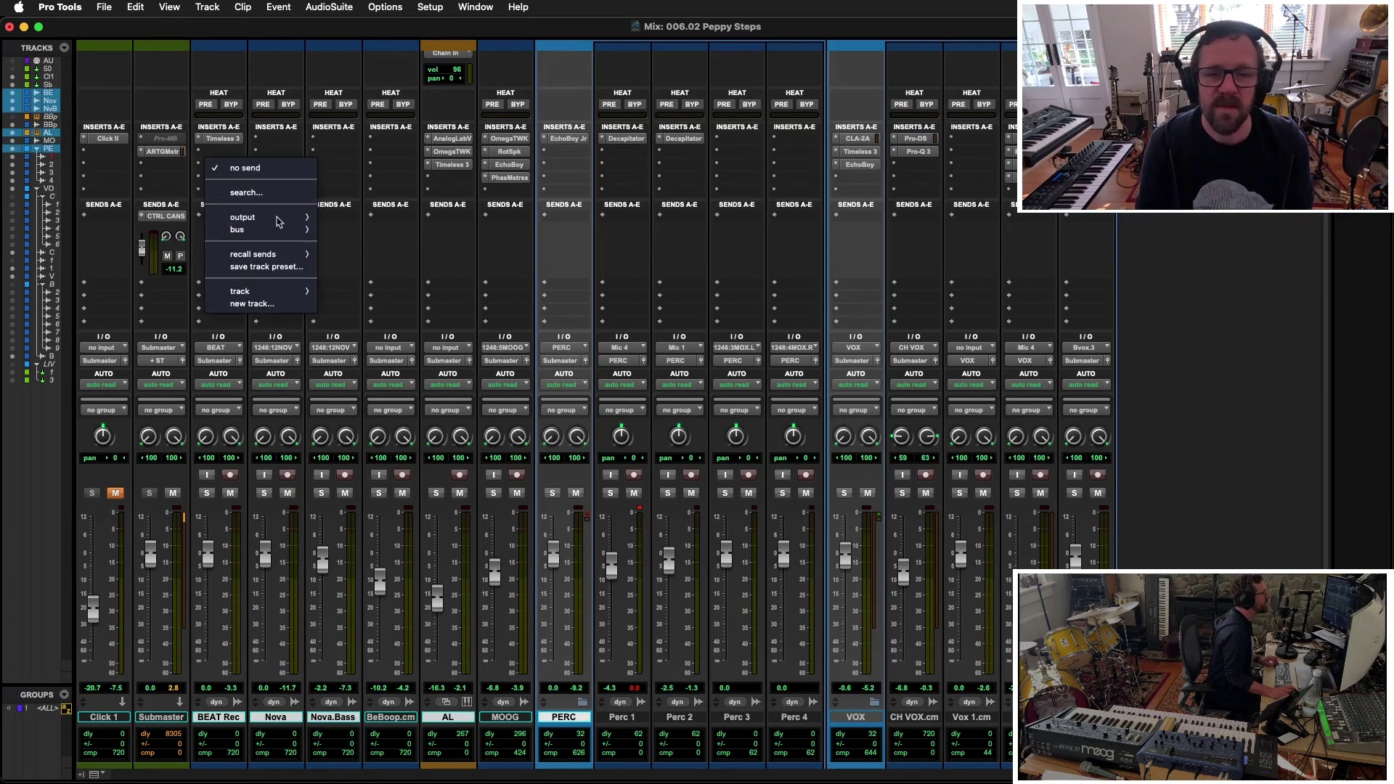
mouse_move(279, 218)
left_click(348, 221)
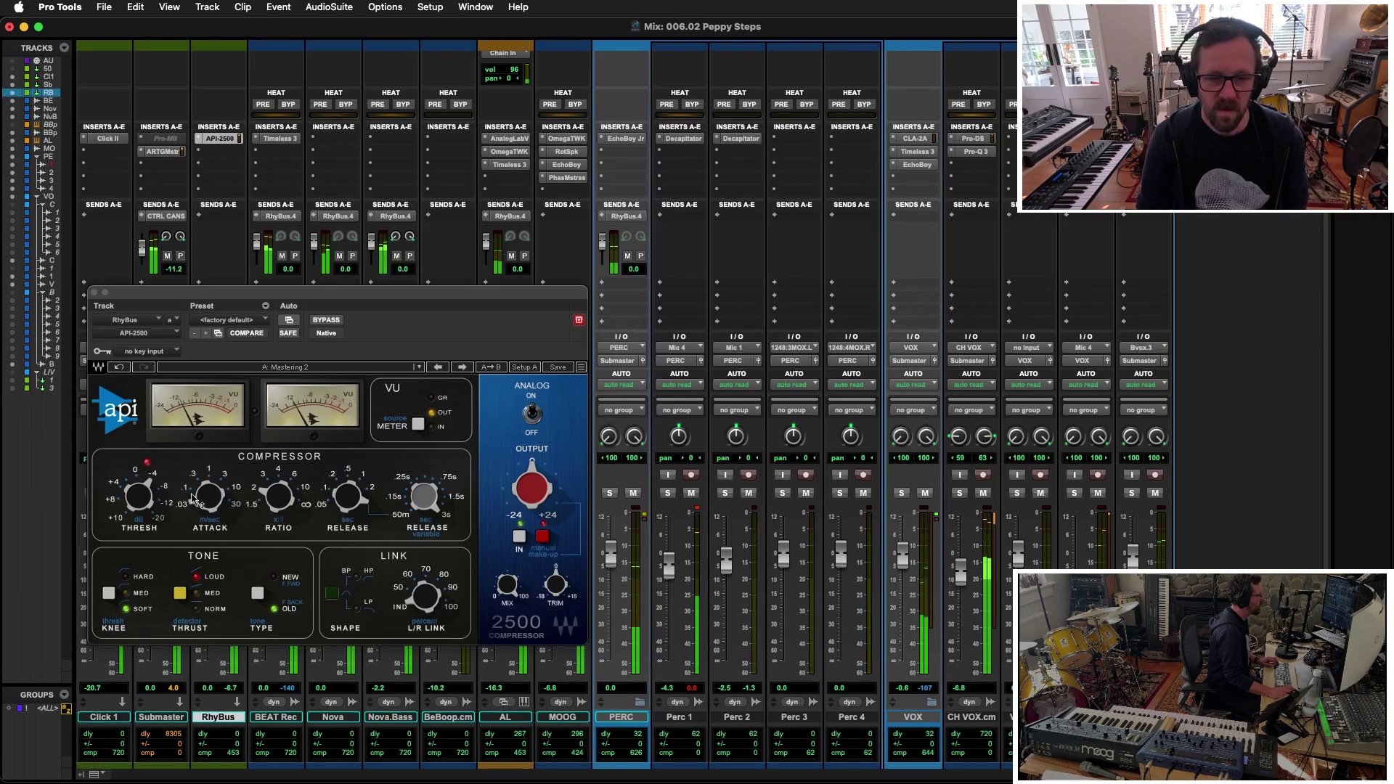
Fine-tune the ratio on RhyBus's API-2500 compressor with the Mastering 2 preset, and lower the RhyBus fader to -7.5 dB
left_click_drag(278, 497, 276, 496)
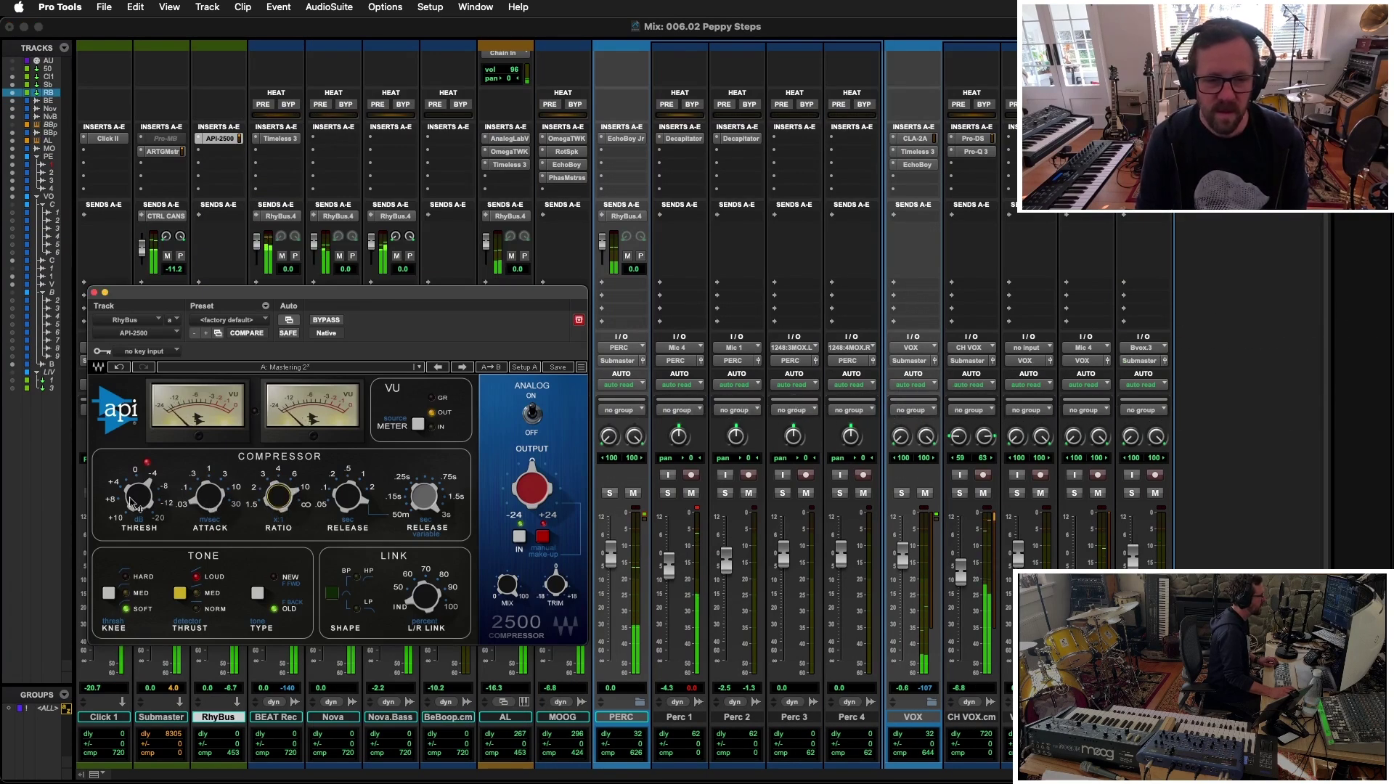
left_click(94, 291)
left_click_drag(207, 553, 207, 571)
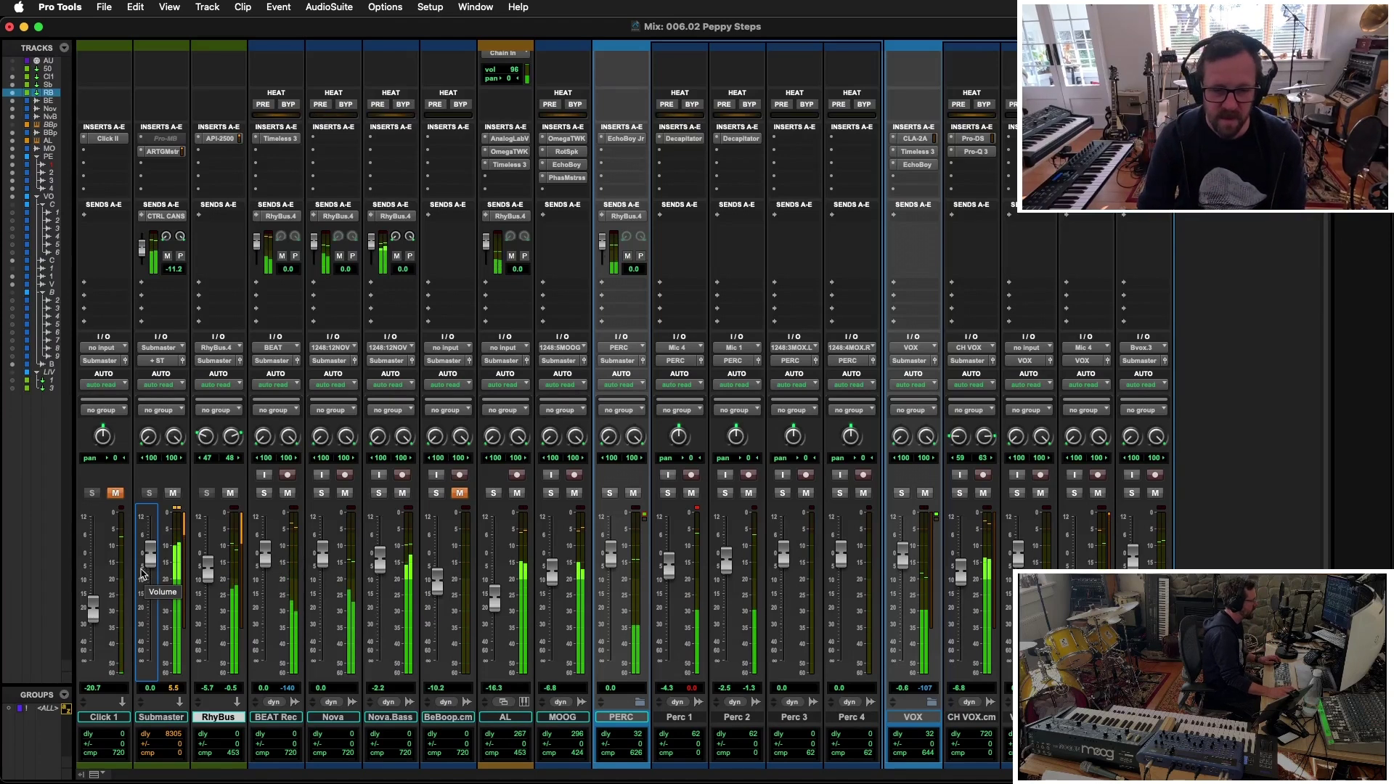
left_click_drag(208, 575, 208, 579)
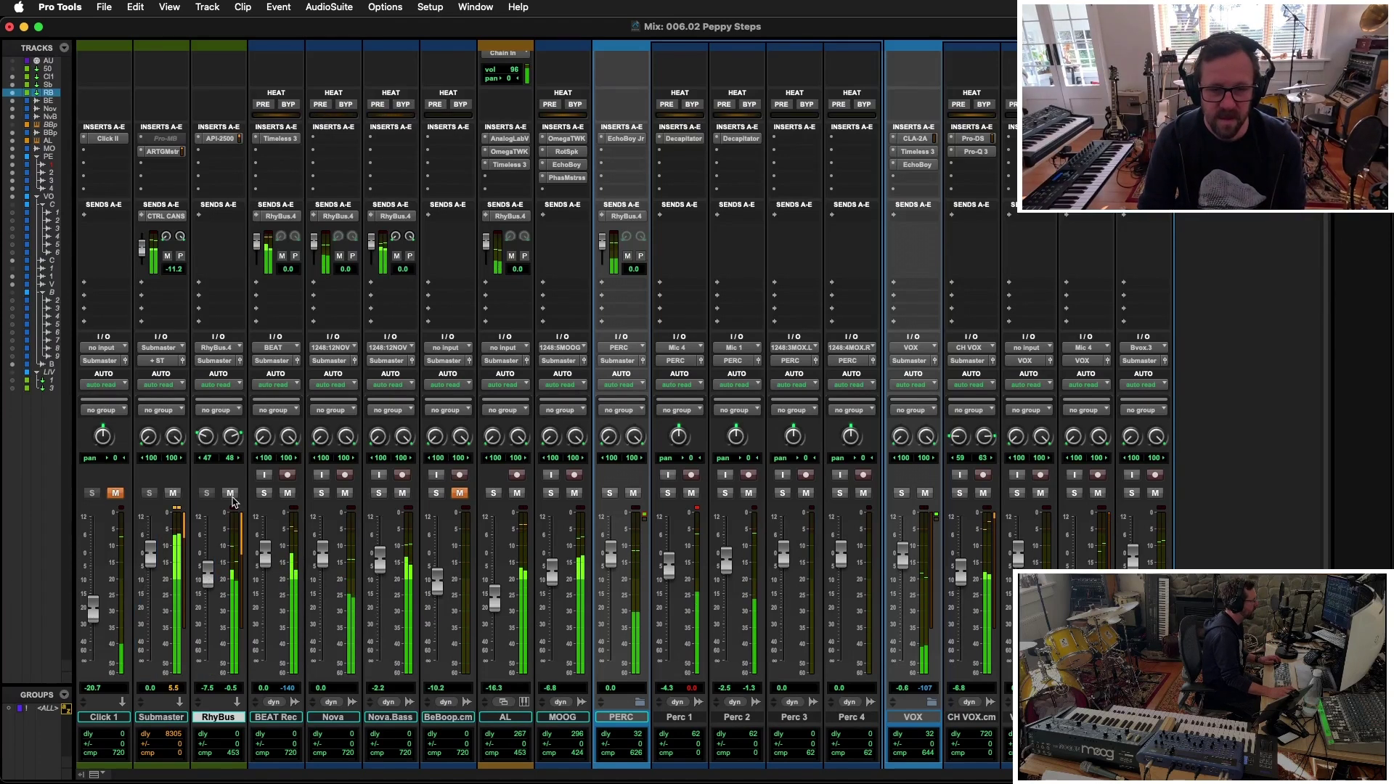
Solo the Vox LD track, play its second clip from about bar 50, and clear the solo
key("super+equal")
scroll(522, 633, "down", 10)
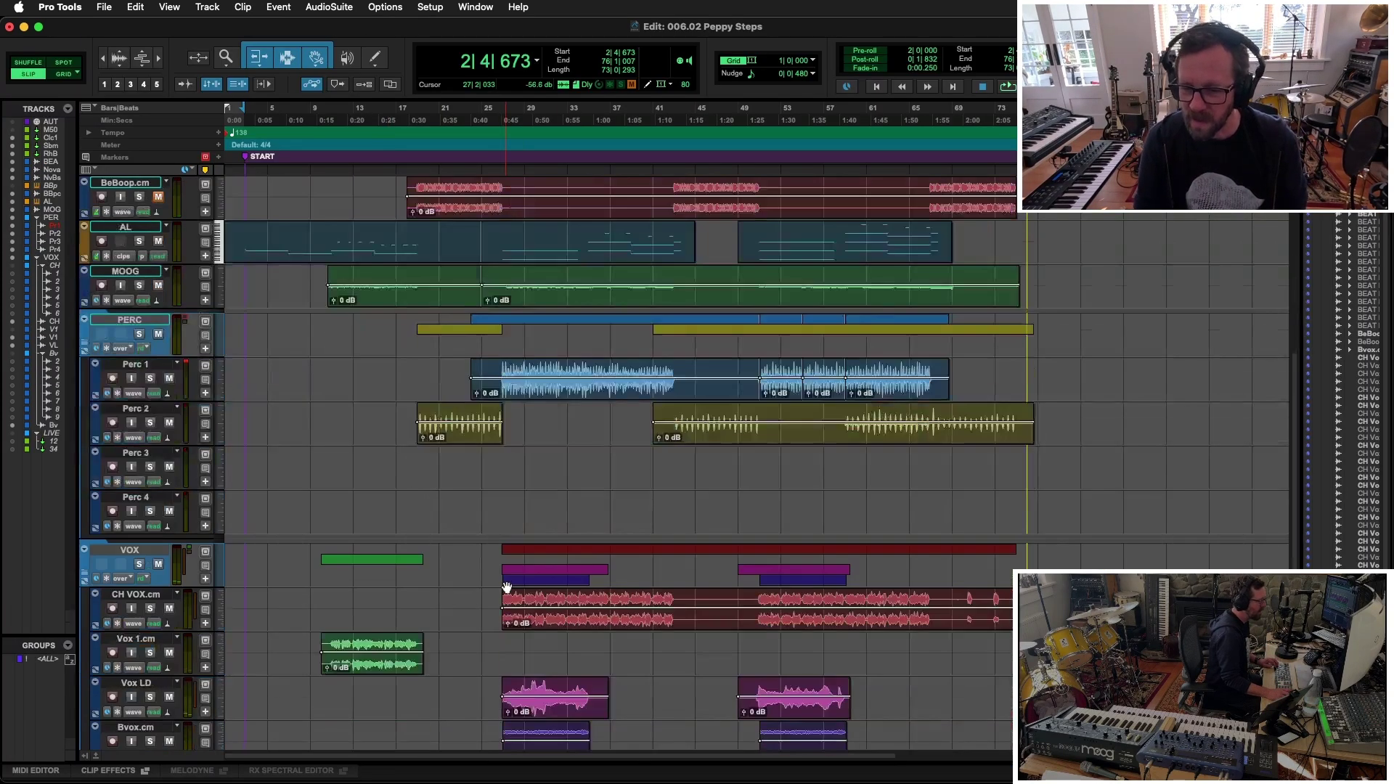
left_click(151, 609)
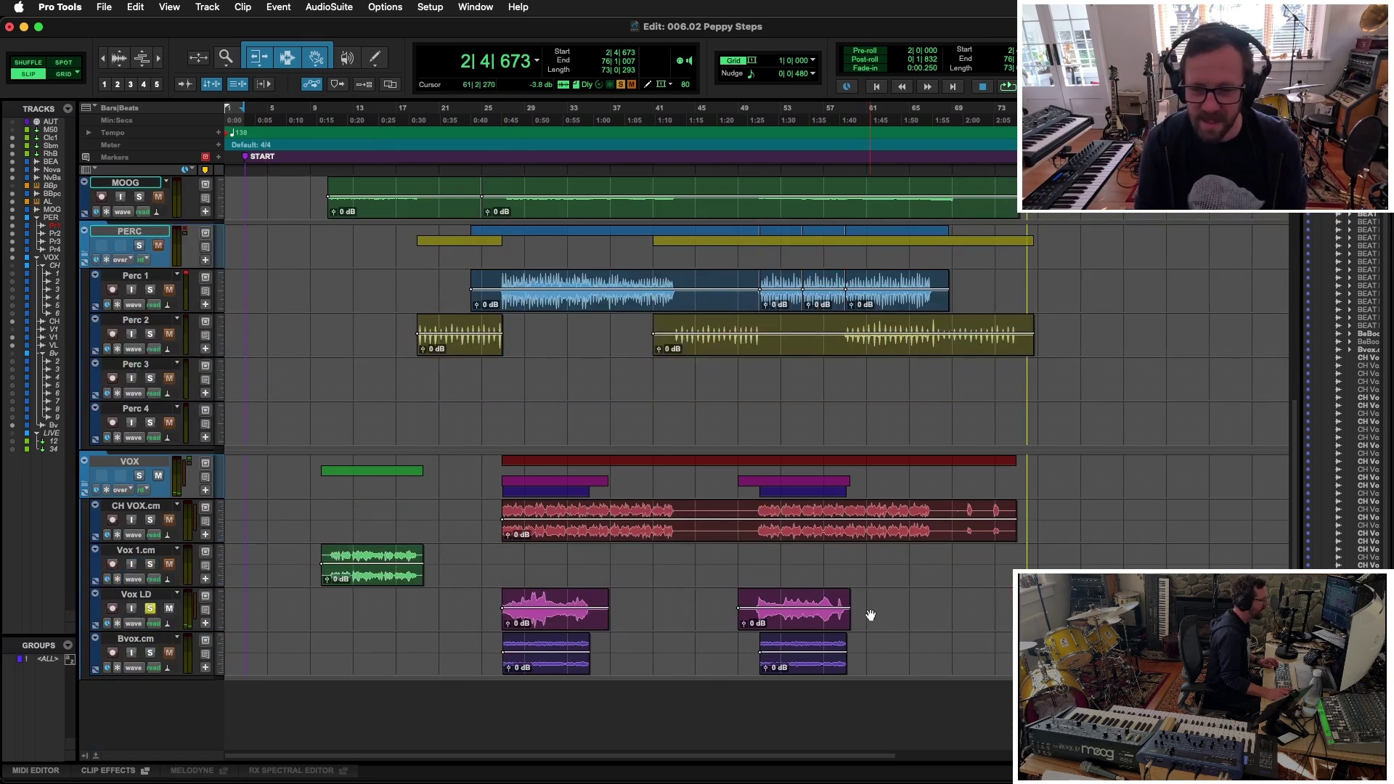
left_click(750, 600)
key("space")
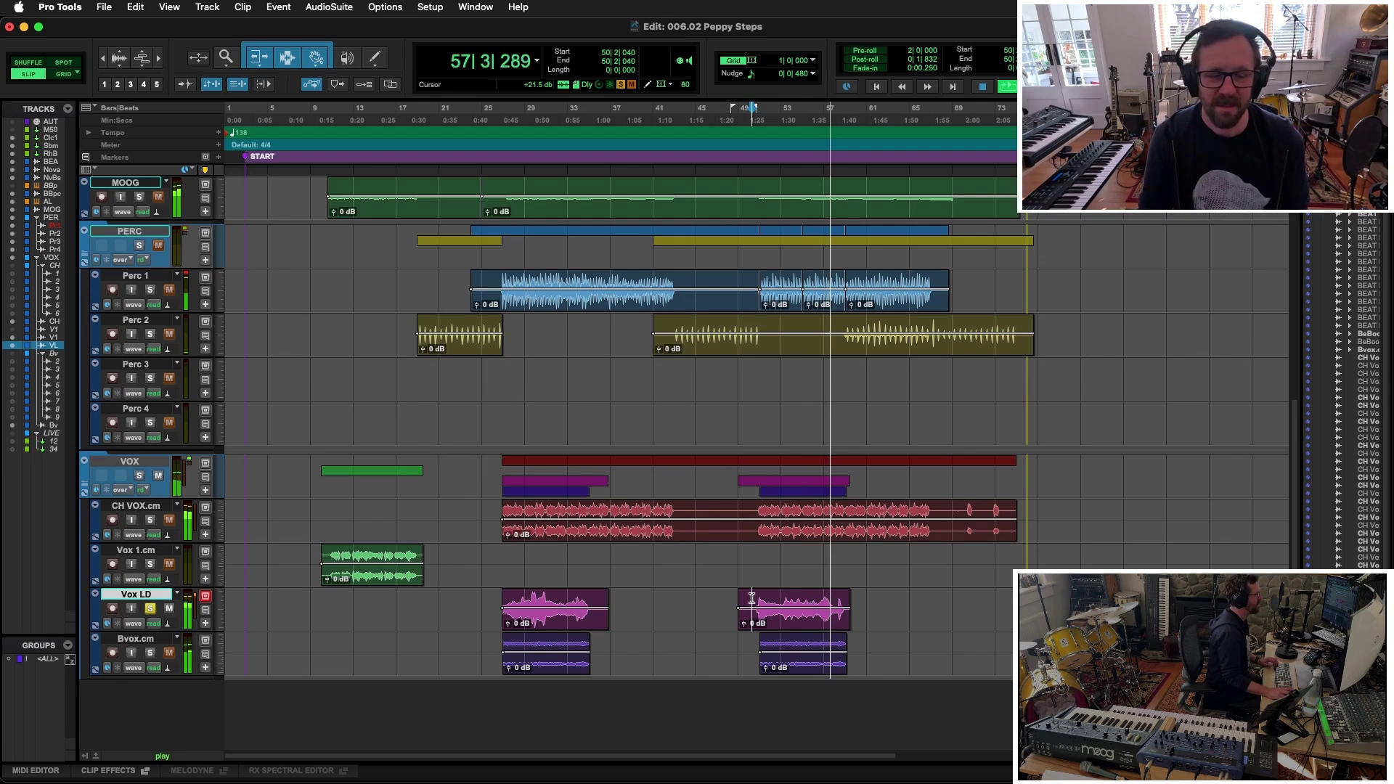
key("space")
left_click(150, 608)
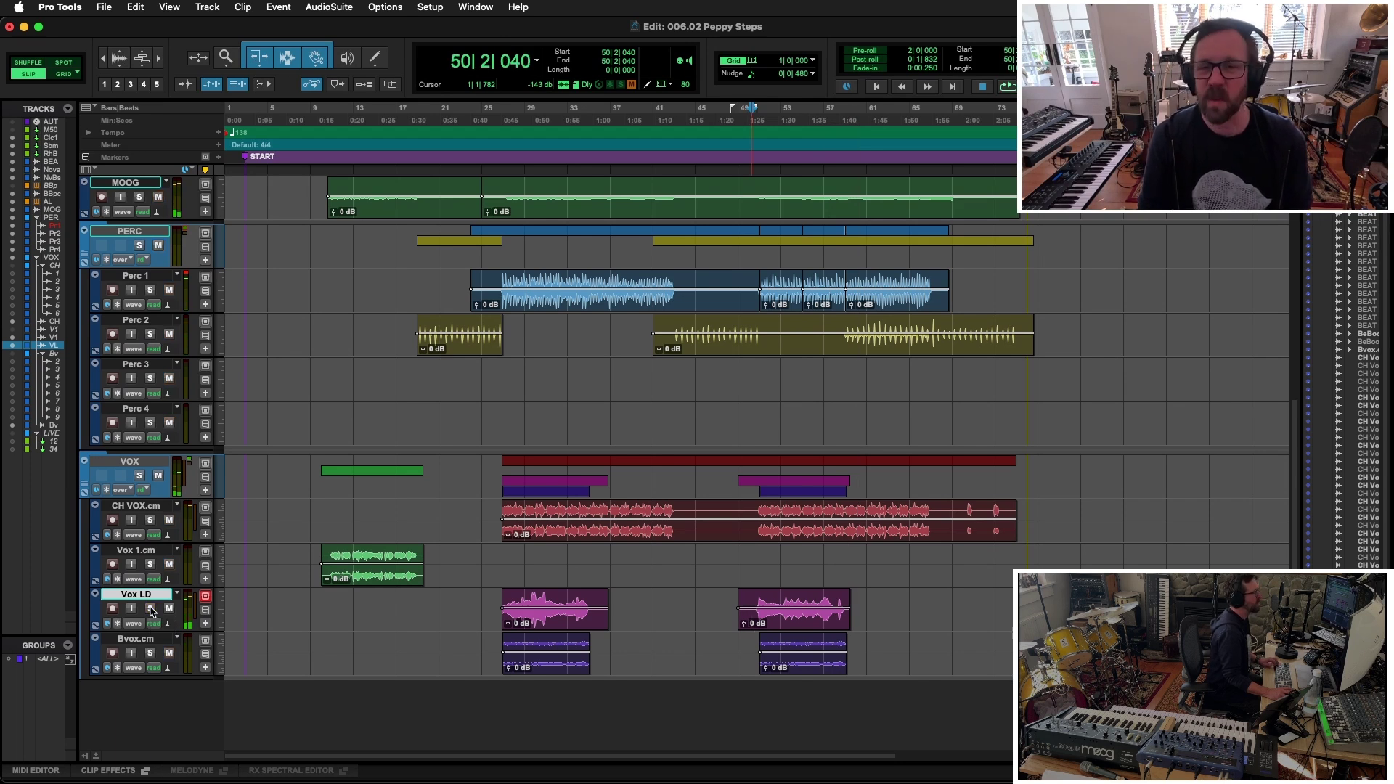
Select the range between the START and END markers, bounce it as 006.02 Peppy Steps, and import the bounce onto a new track
double_click(520, 157)
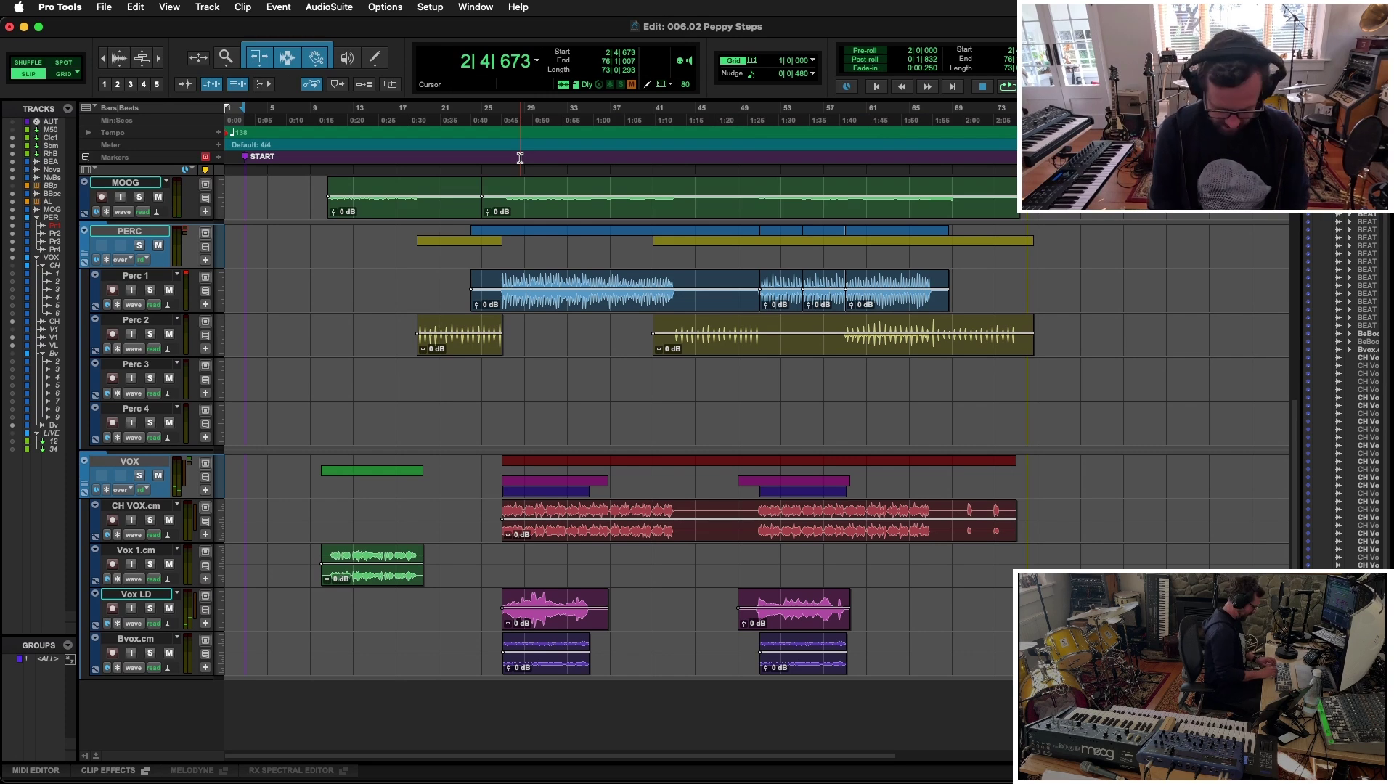
key("super+alt+b")
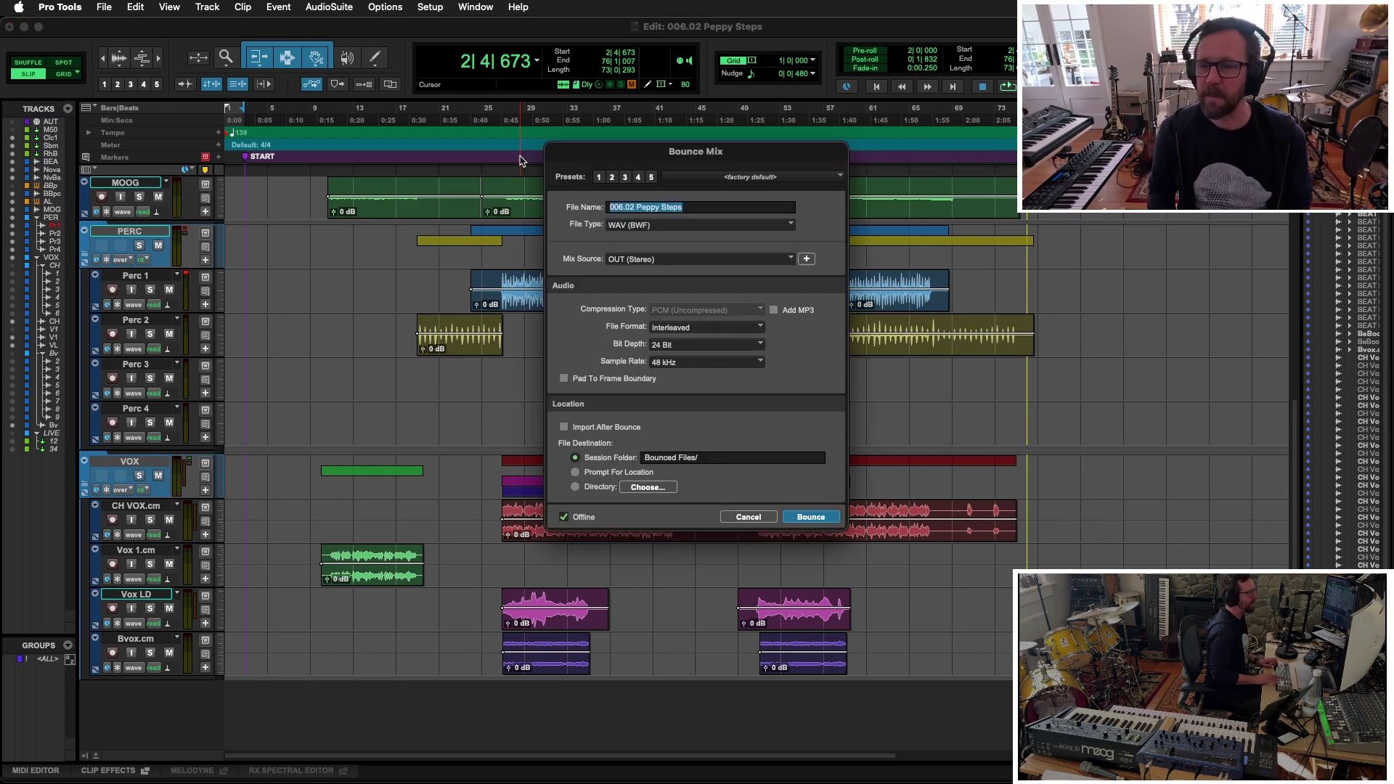
left_click(810, 516)
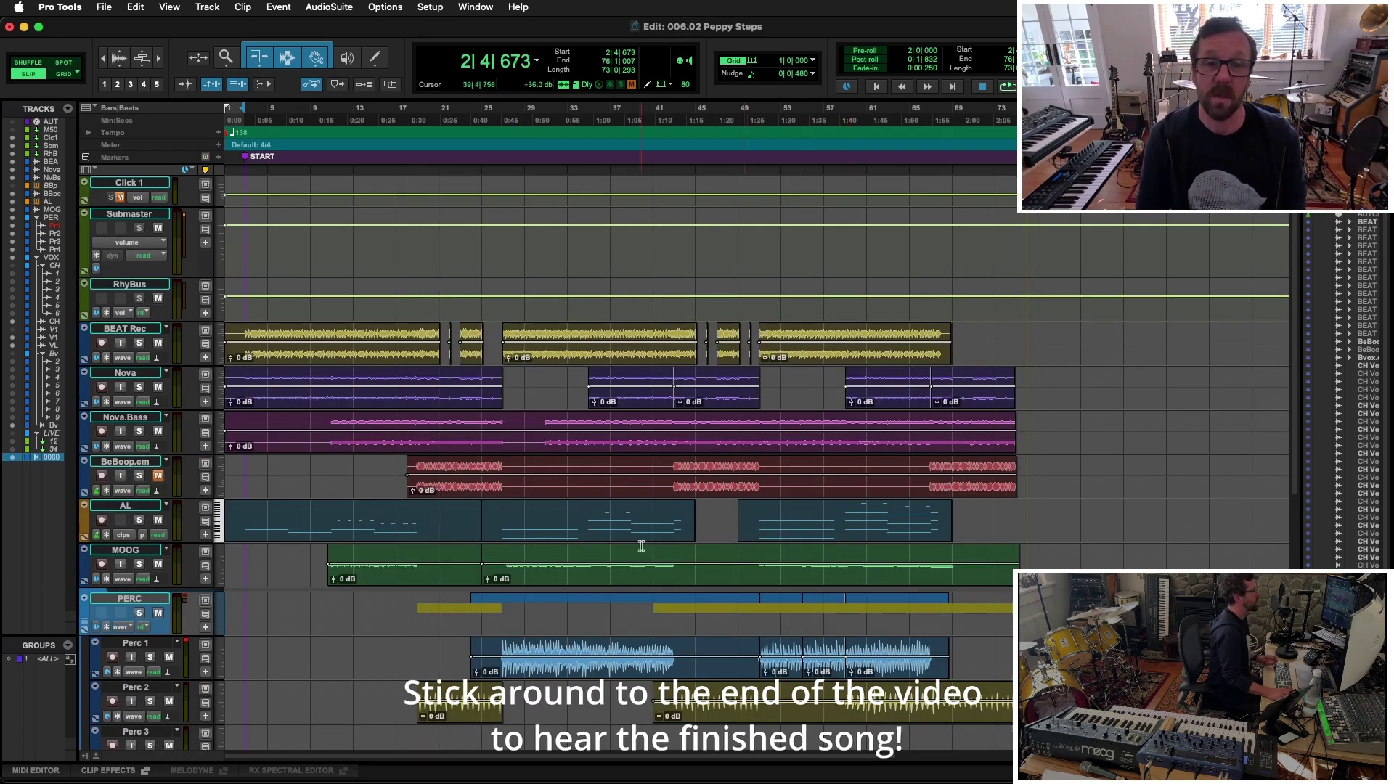
scroll(787, 575, "down", 6)
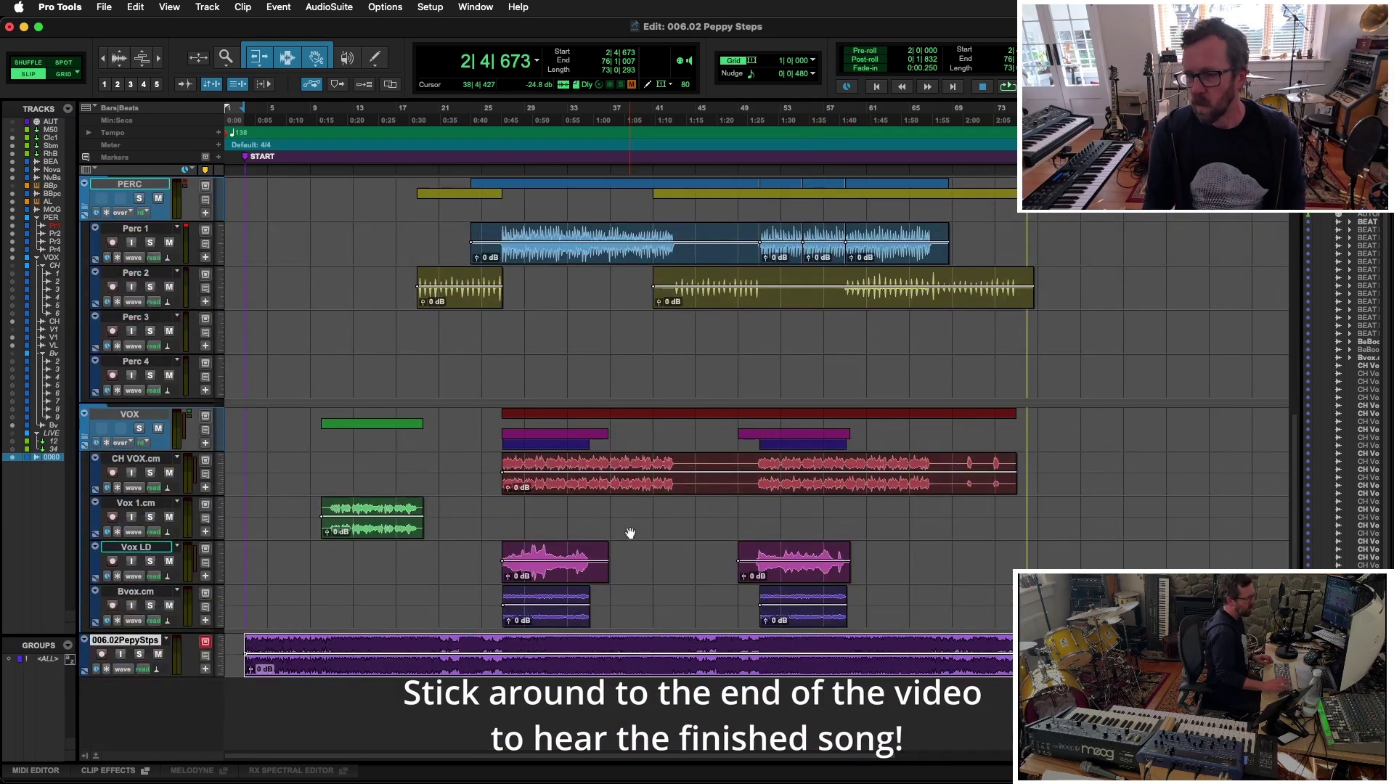